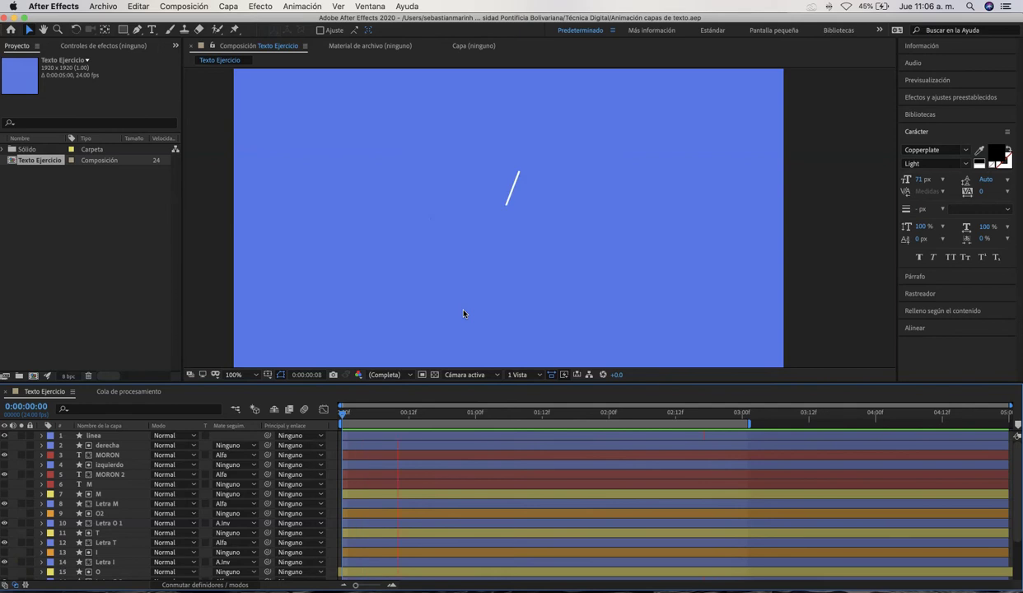
Create a new composition named "animación de texto" at 1080 × 1080 px with a duration of 0:00:04:00
click(319, 161)
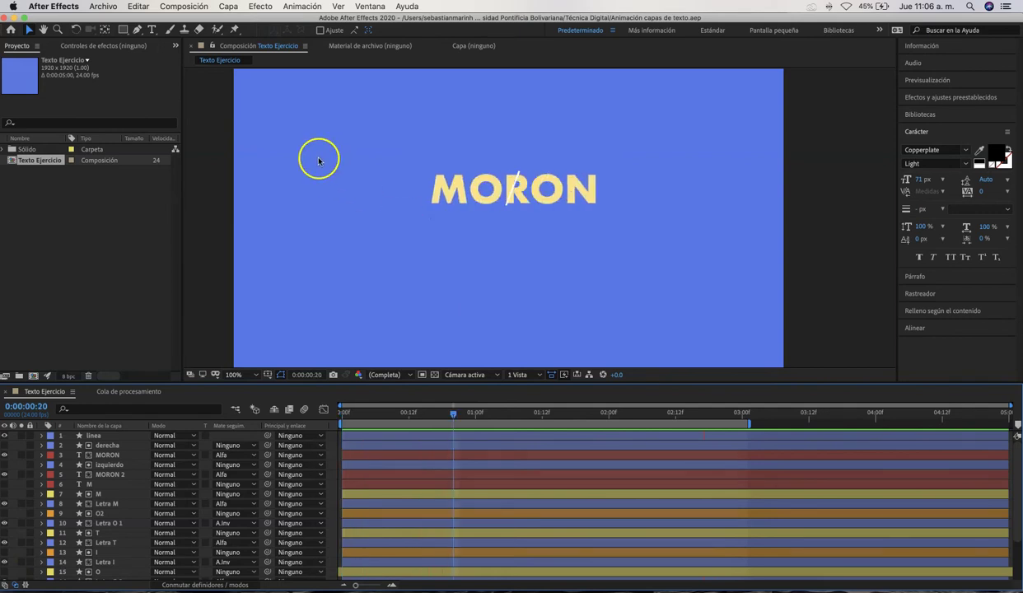
click(194, 13)
click(210, 19)
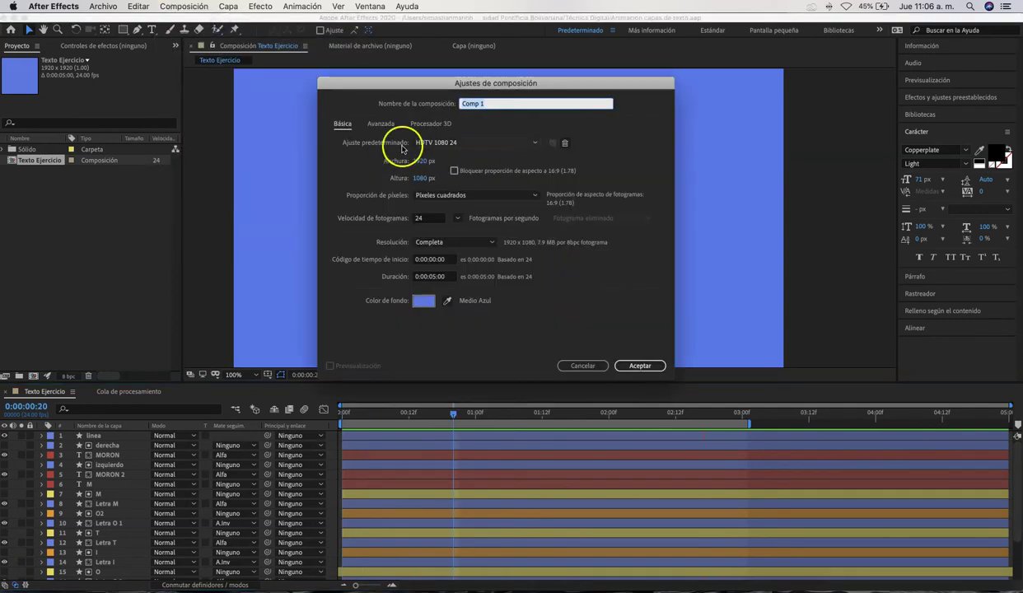
click(420, 160)
text(1)
click(478, 182)
click(510, 106)
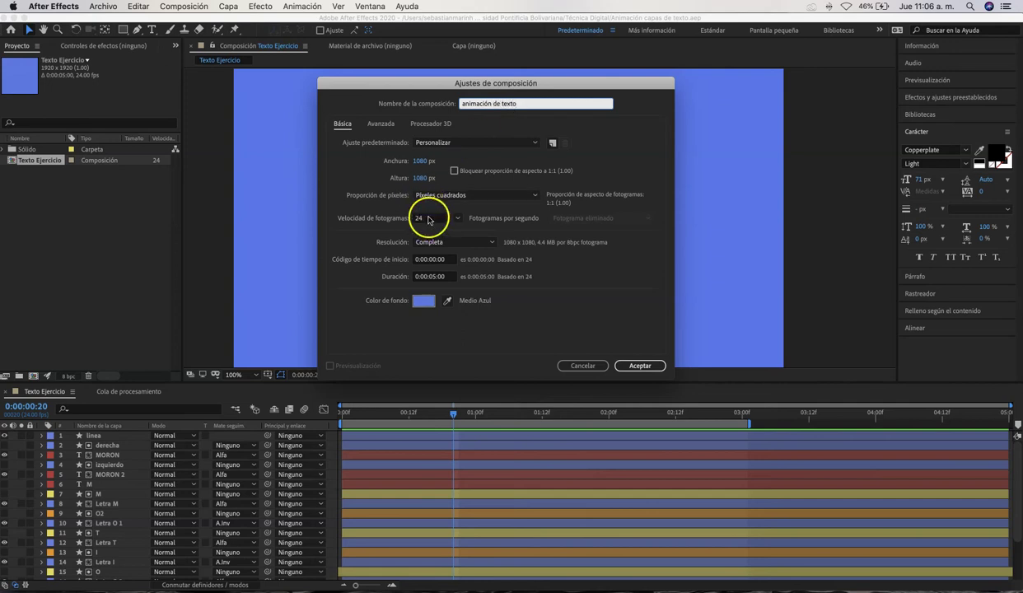
click(434, 281)
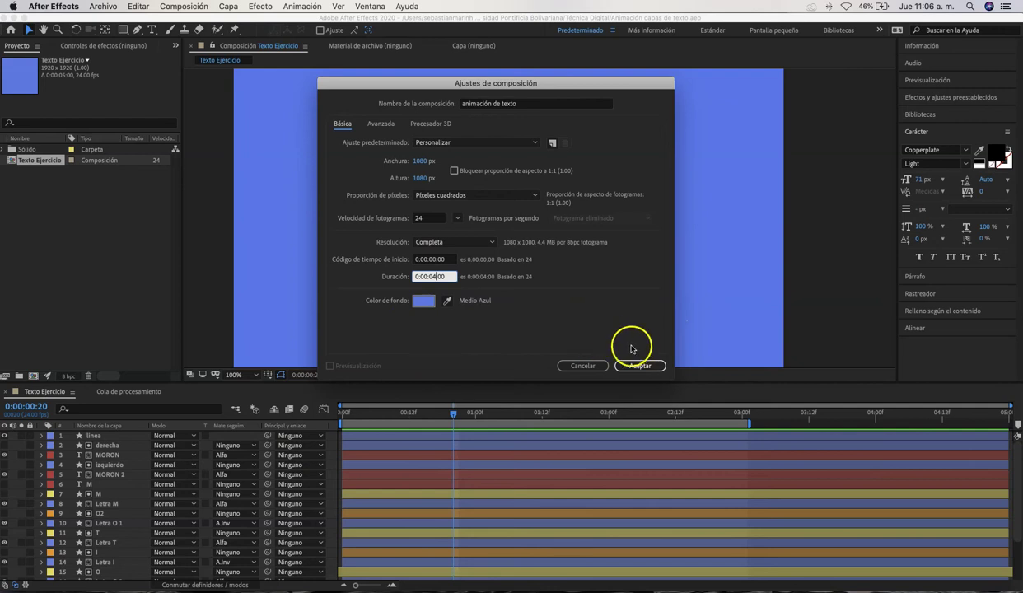
click(639, 365)
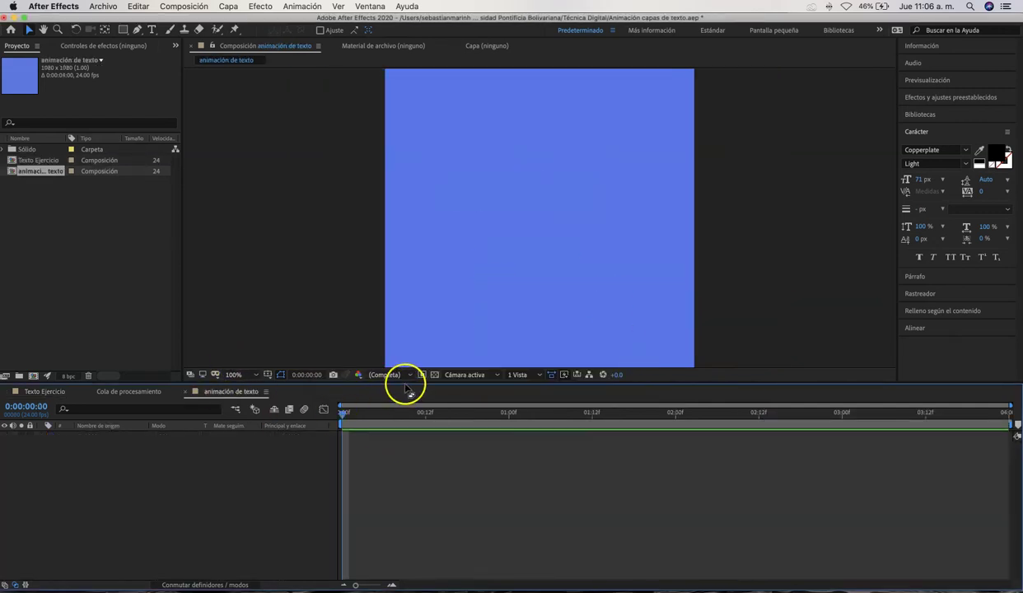
Start a new composition-sized solid layer named "fondo" with a light red colour, FB7A85
drag(406, 388, 422, 404)
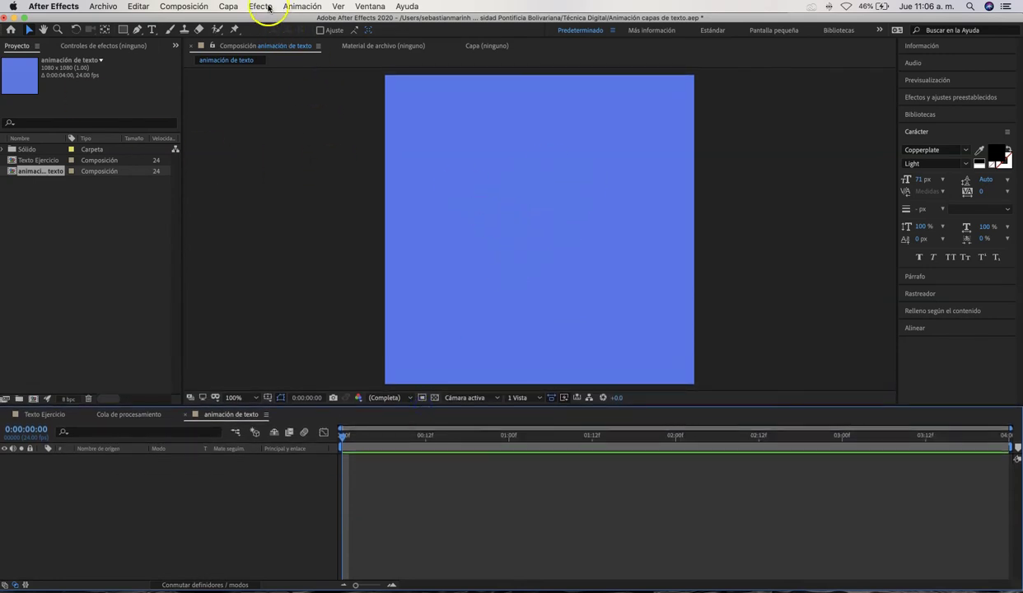
click(228, 6)
mouse_move(239, 20)
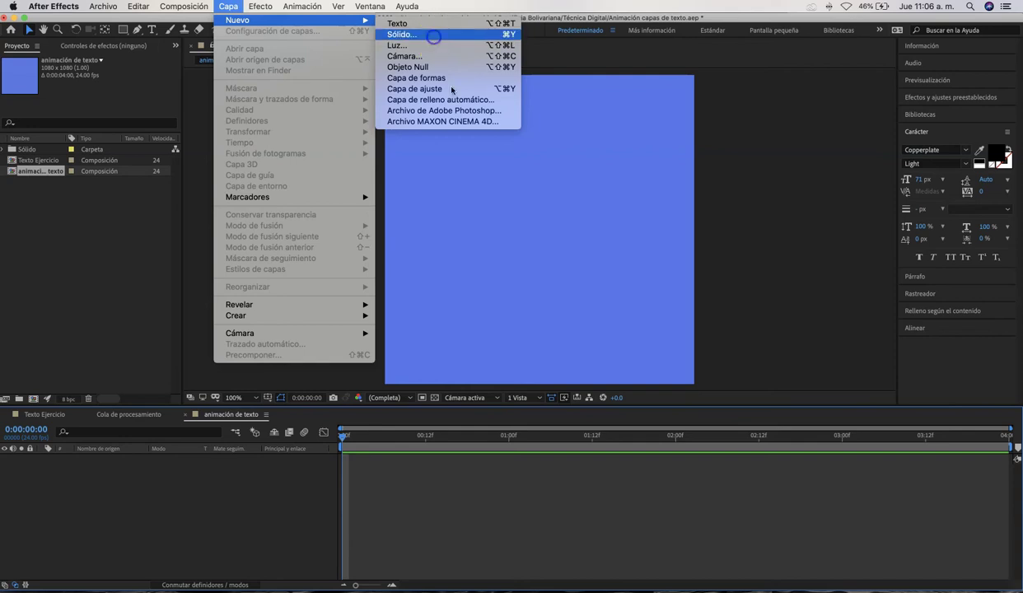
click(429, 36)
click(503, 375)
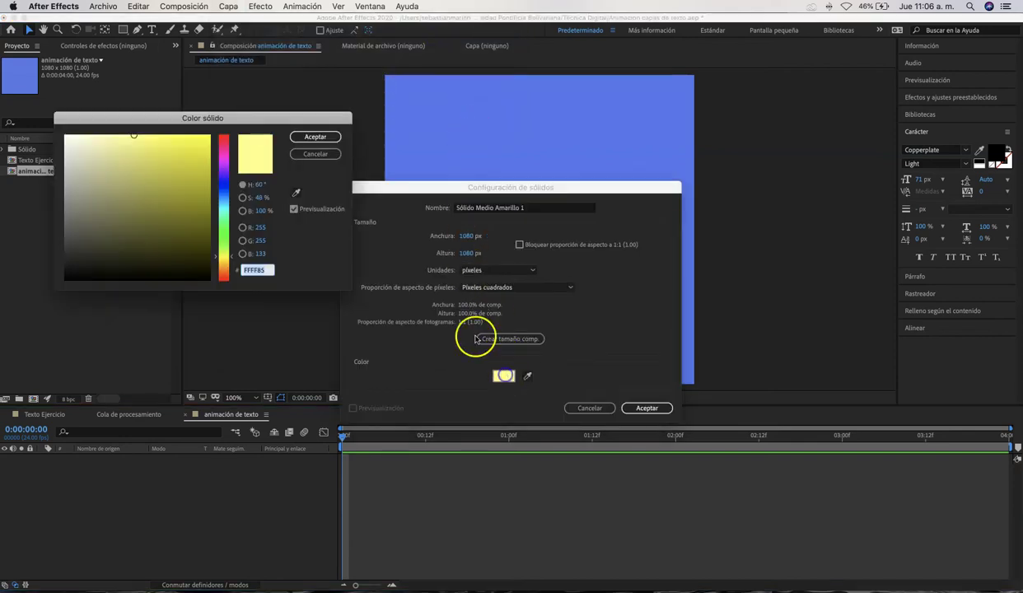
click(223, 150)
drag(223, 138, 223, 136)
drag(135, 136, 138, 136)
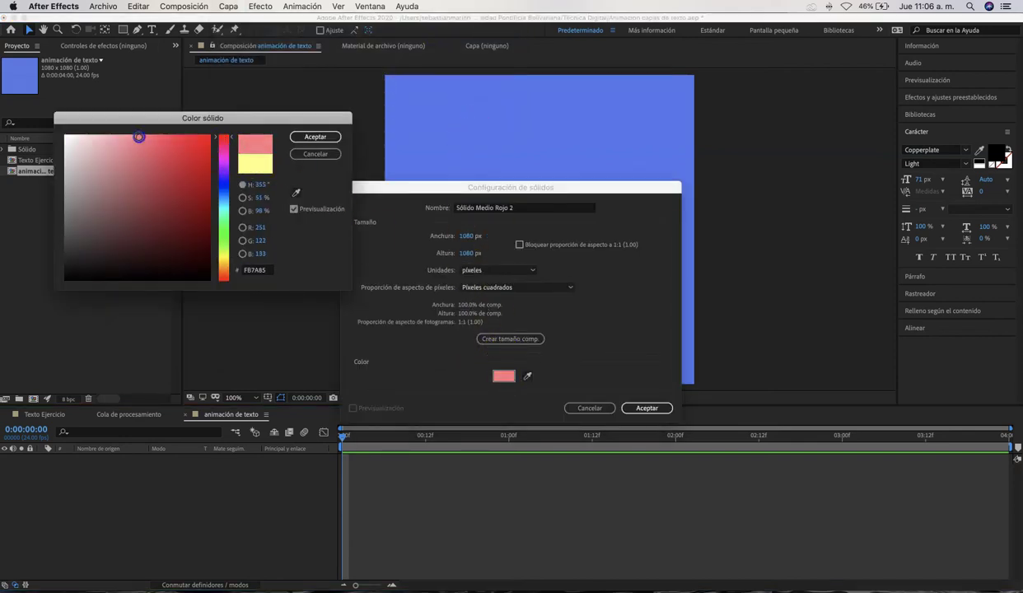
click(317, 137)
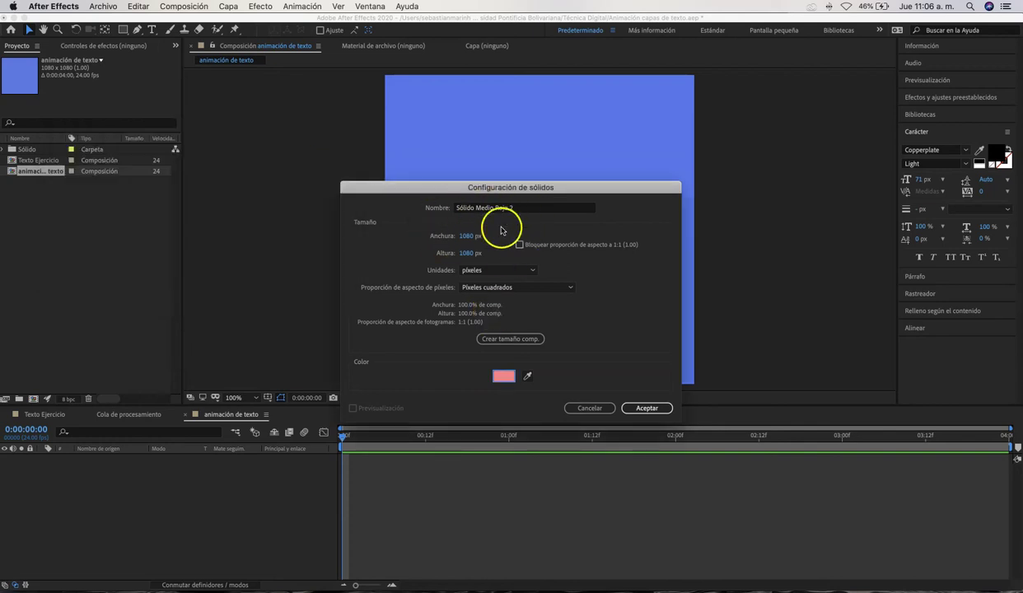
click(526, 209)
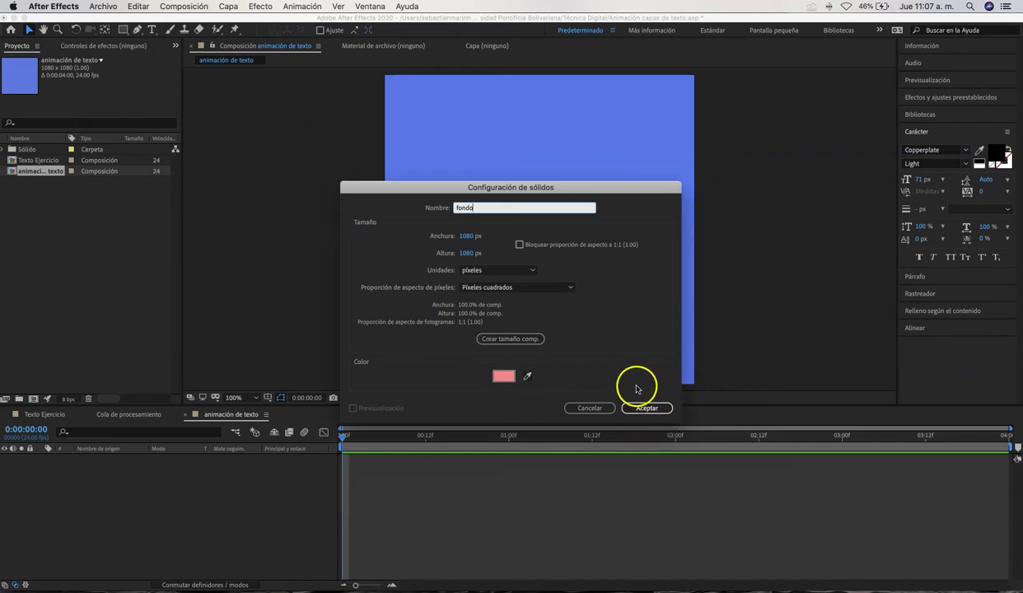
Set the "fondo" solid's colour to light red FF7D7D and create the layer
click(527, 377)
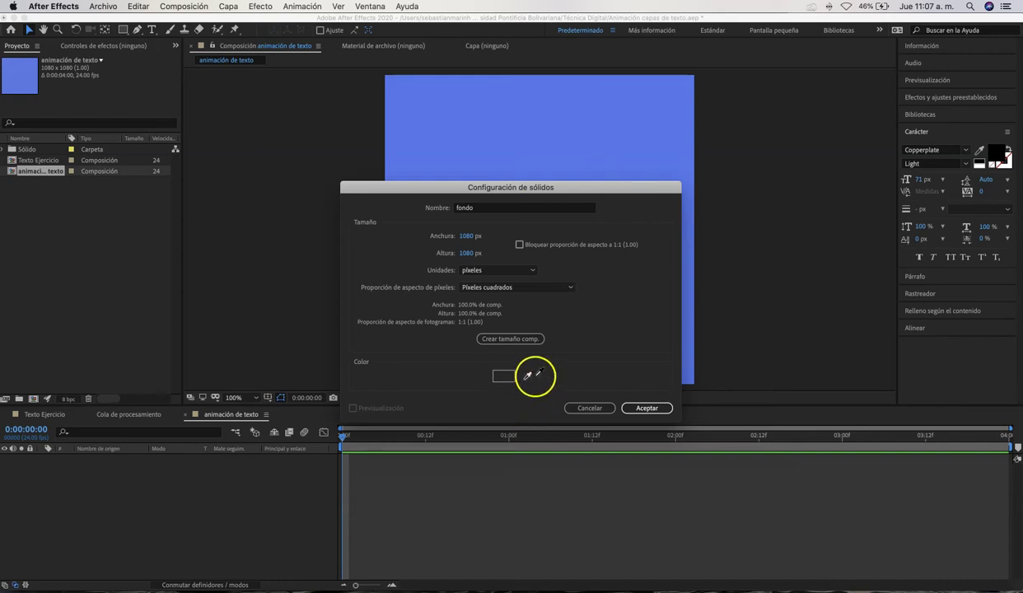
click(505, 376)
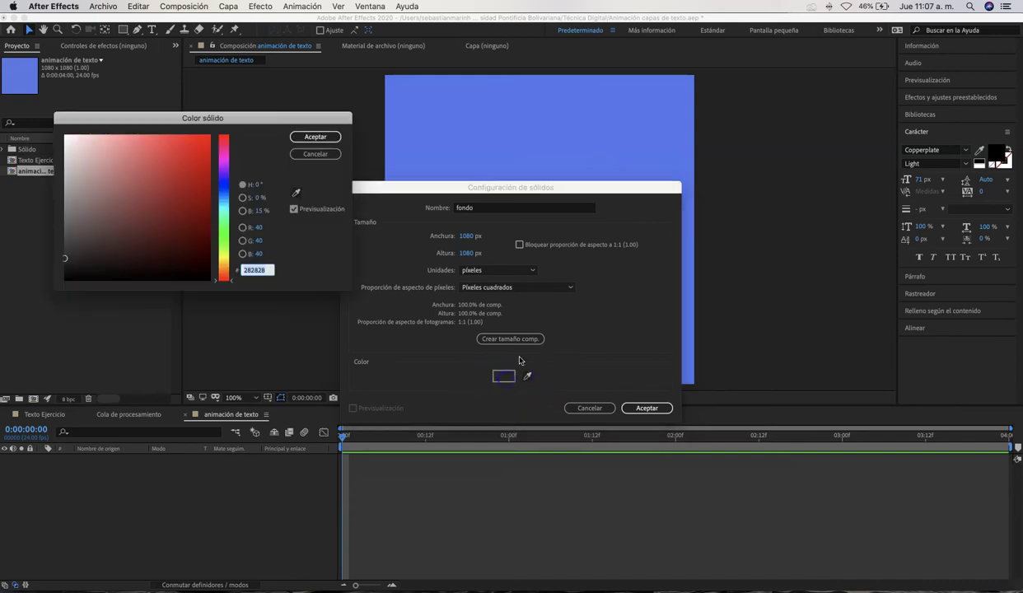
drag(103, 141, 136, 130)
click(307, 137)
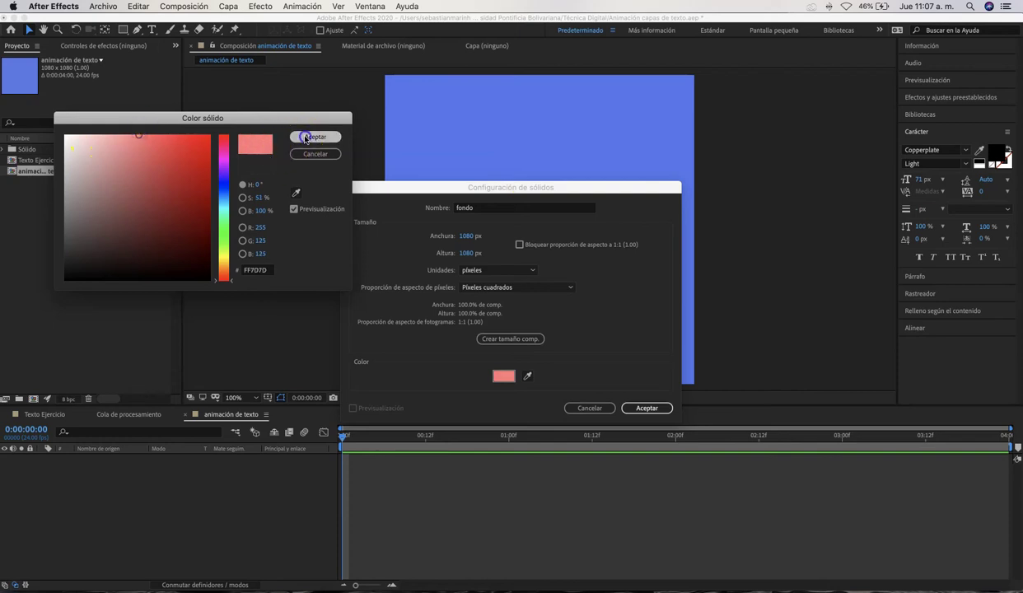
click(626, 408)
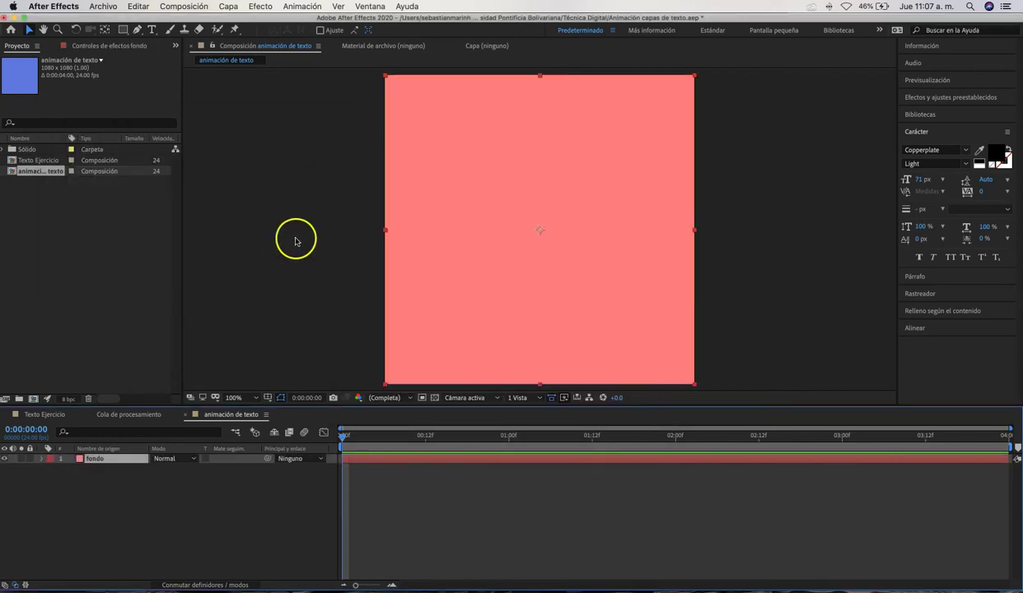
Lock the "fondo" solid layer
click(316, 217)
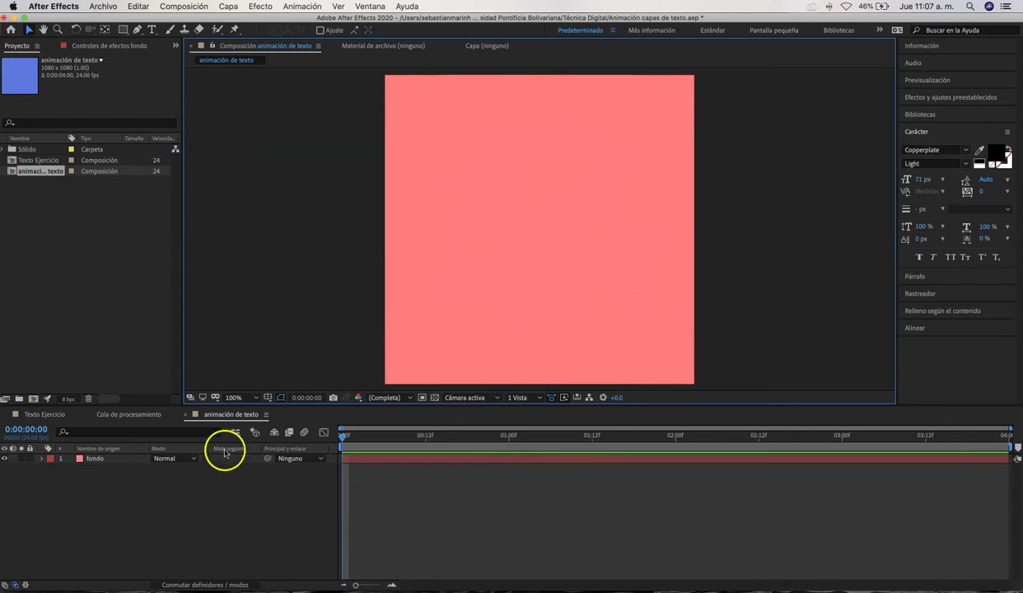
click(122, 458)
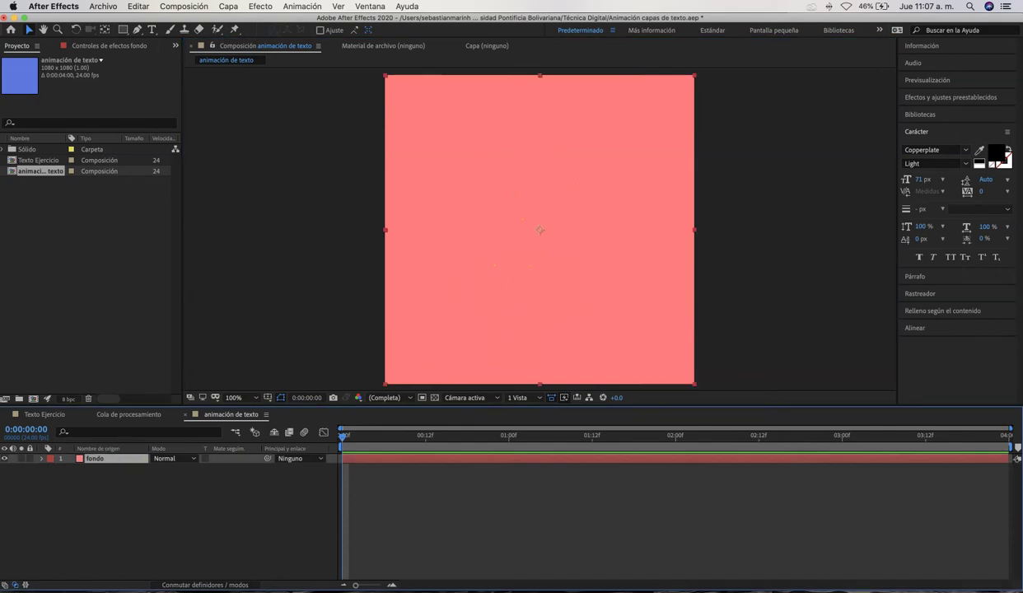
click(29, 459)
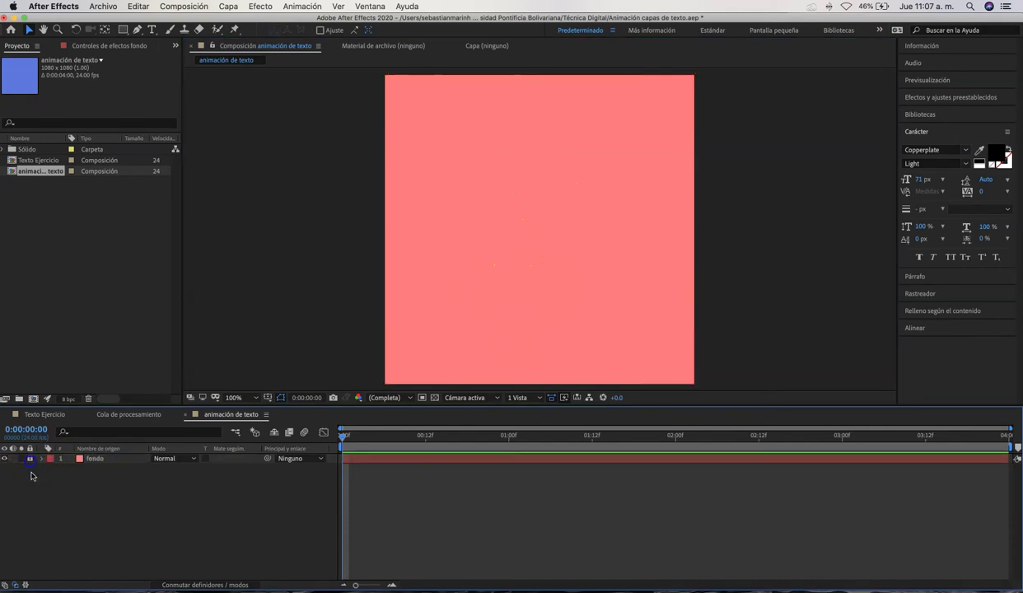
Draw a yellow square over the middle of the composition and move its anchor point to the square's centre
click(122, 30)
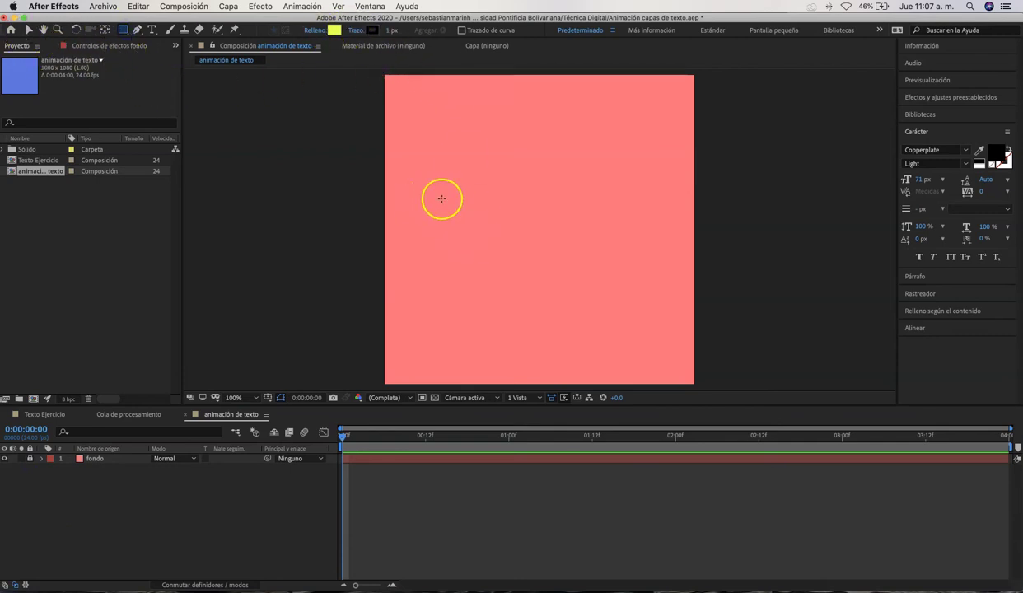
drag(457, 167, 618, 264)
key(v)
key(y)
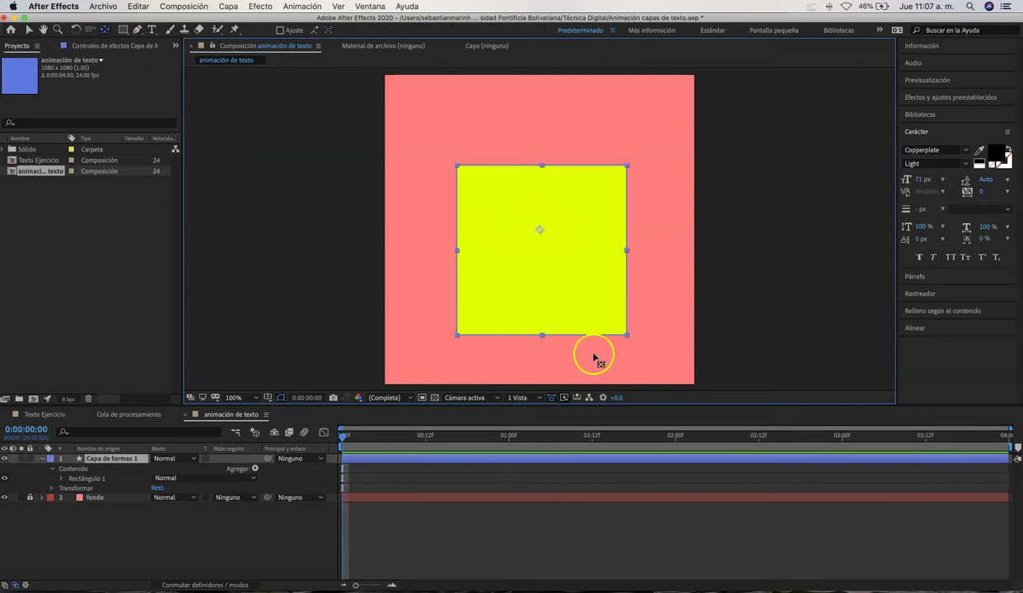
drag(536, 231, 541, 252)
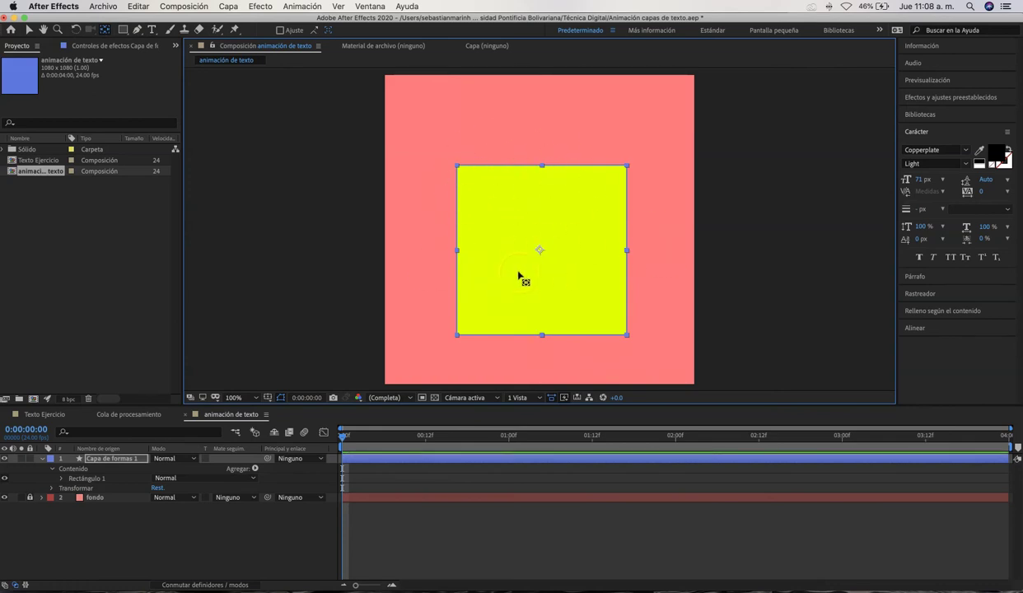
Align the yellow square horizontally and vertically to the centre of the composition
click(933, 329)
click(929, 231)
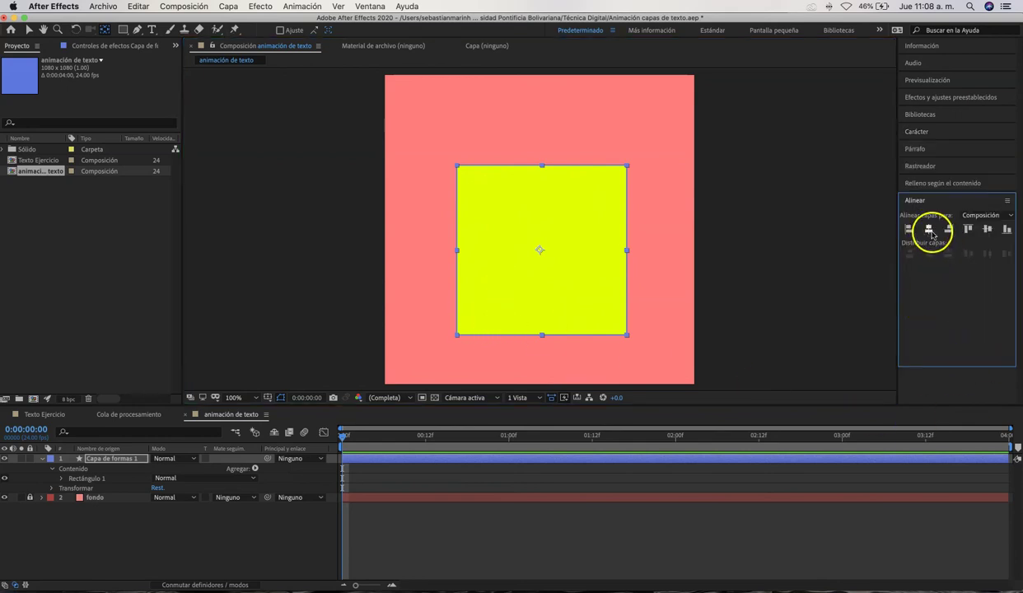
click(987, 229)
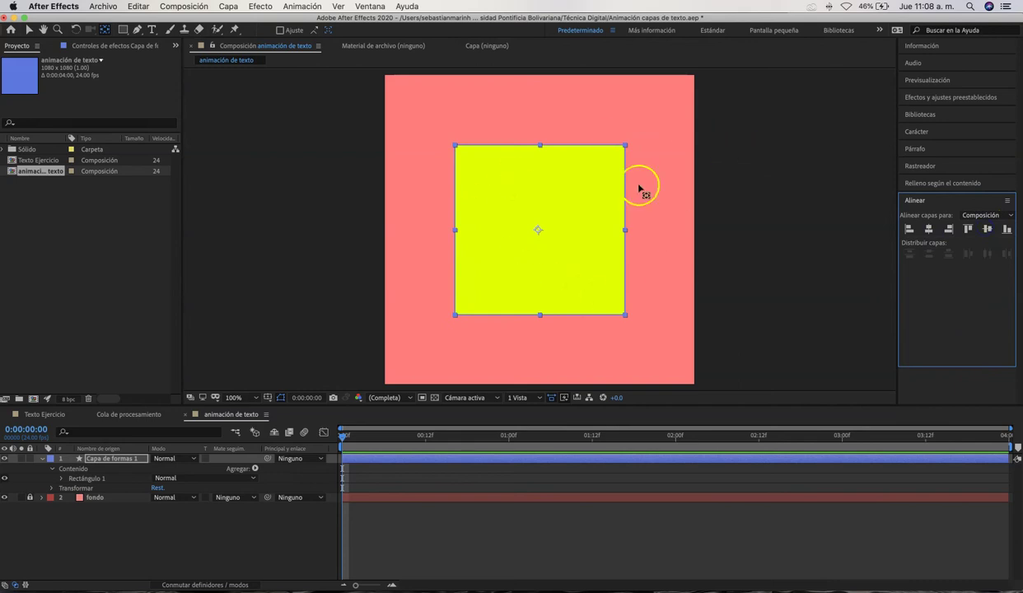
Scale the yellow square down slightly around its centre and lock its shape layer
key(v)
click(621, 151)
drag(625, 147, 619, 153)
click(568, 320)
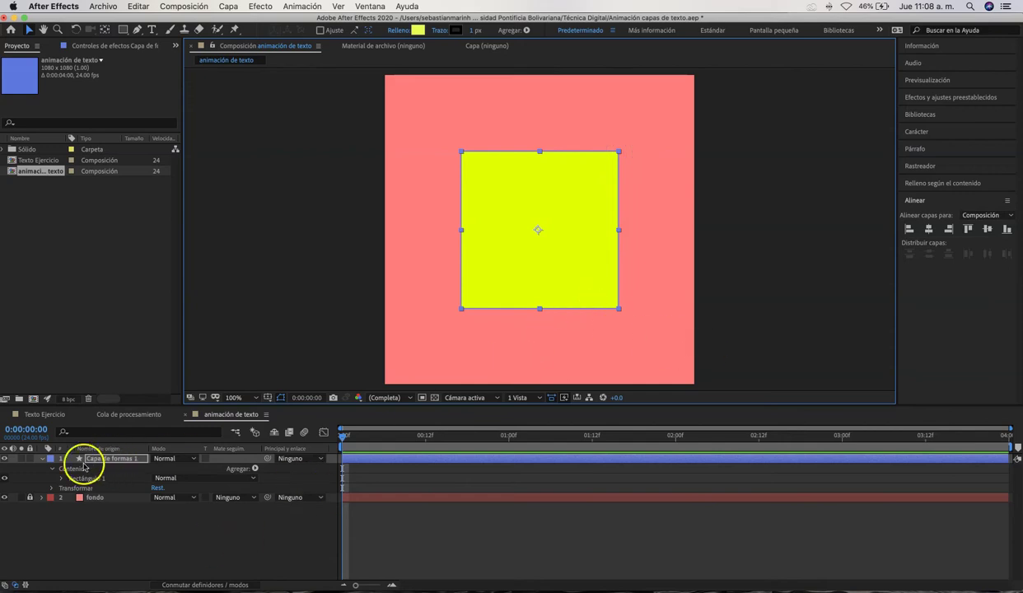
click(29, 459)
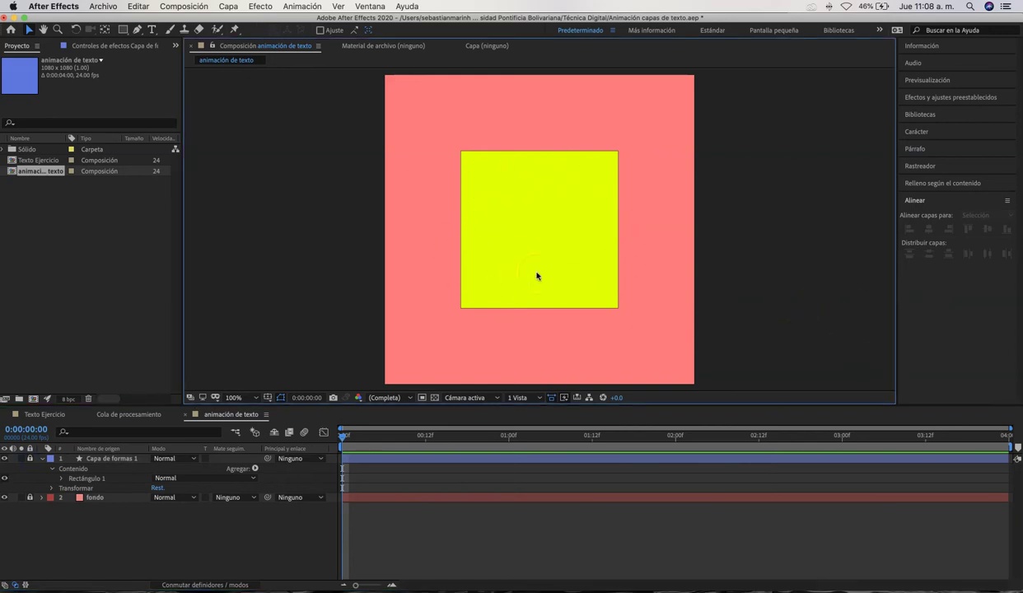
Add the text "MORON" in Futura Bold inside the upper part of the yellow square
click(152, 32)
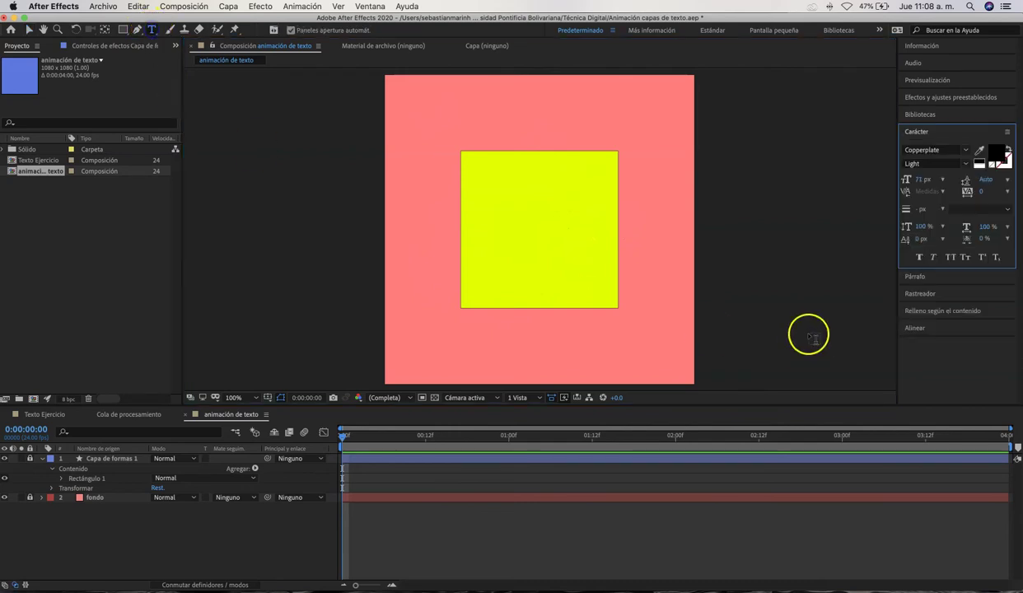
click(479, 193)
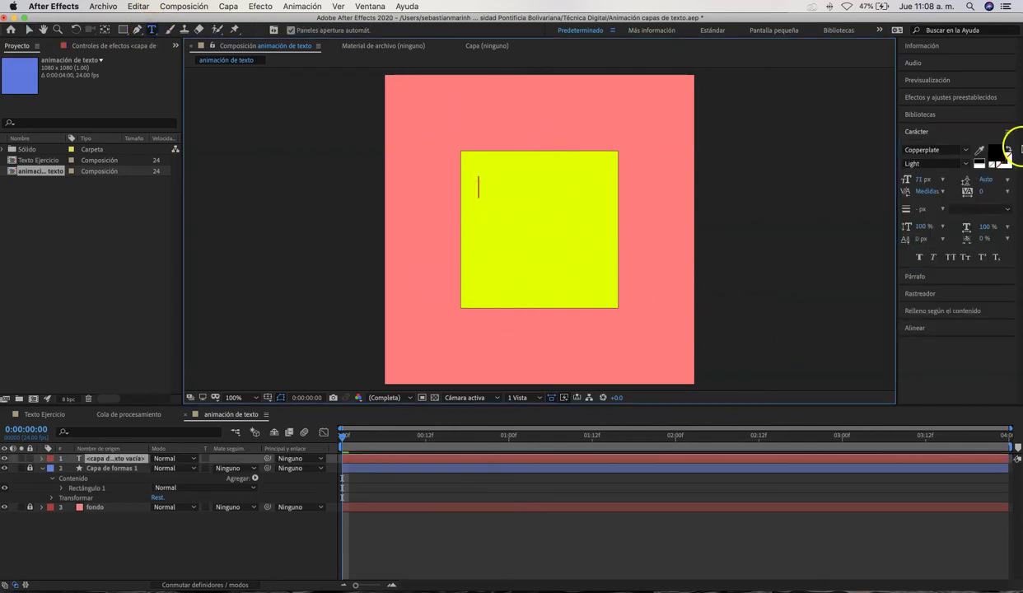
click(957, 151)
scroll(907, 240, up, 10)
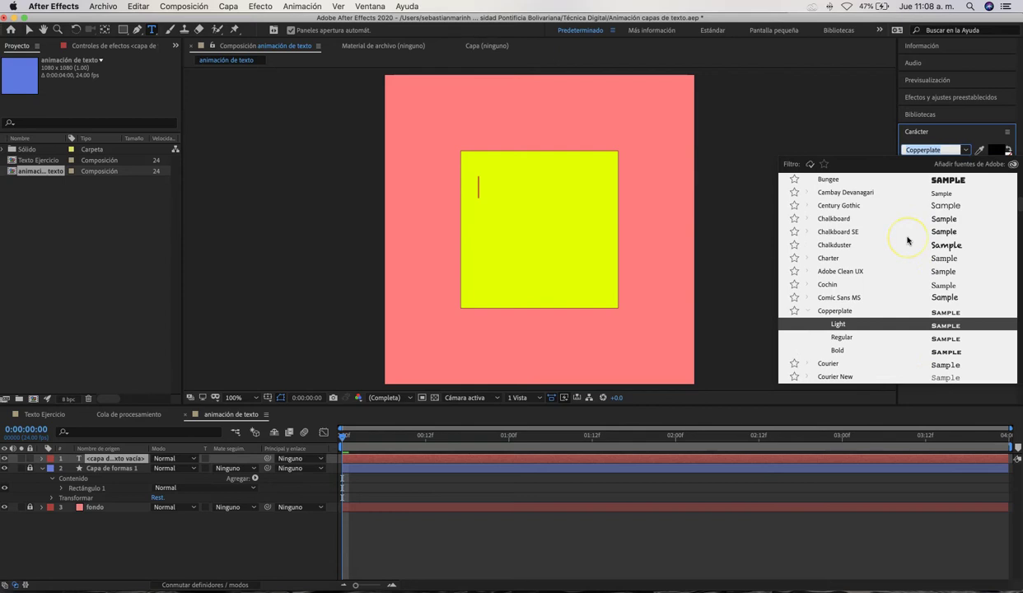
scroll(907, 240, down, 10)
scroll(907, 241, down, 10)
scroll(881, 279, down, 3)
scroll(882, 272, up, 10)
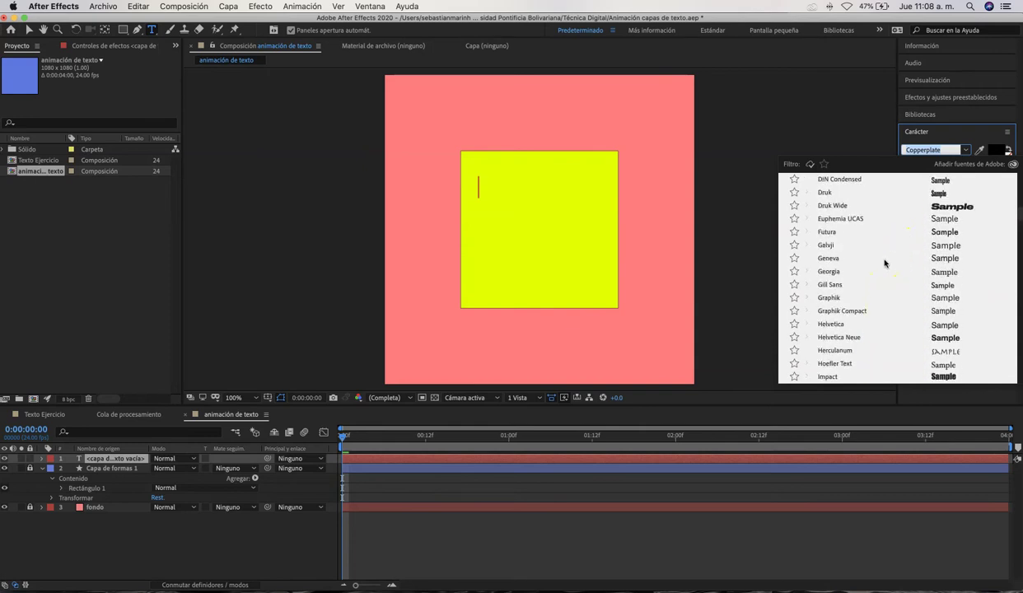
click(833, 233)
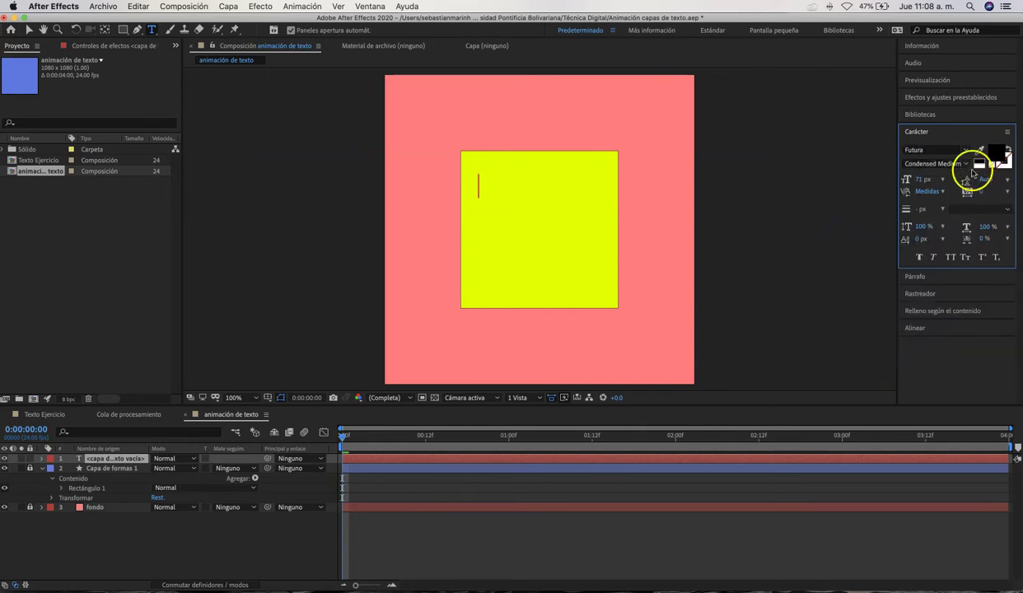
click(937, 163)
click(920, 225)
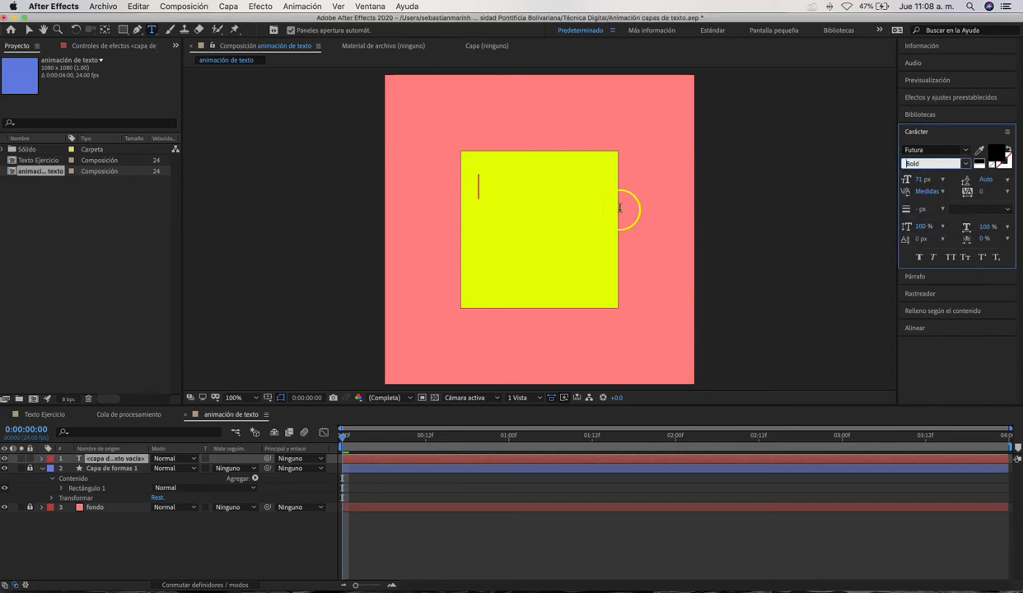
click(479, 186)
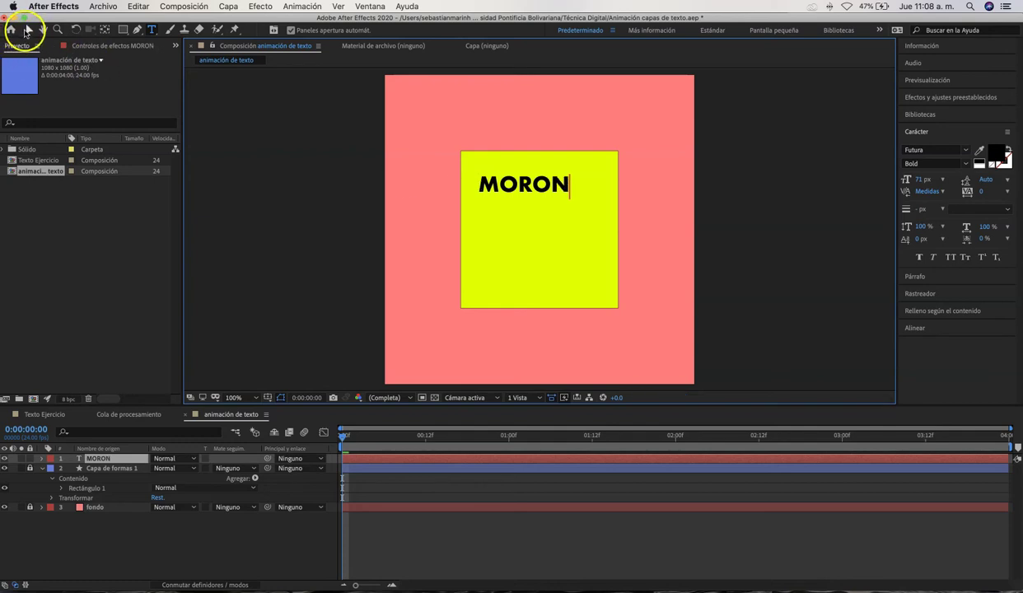
Enlarge the "MORON" text proportionally until it reaches the yellow square's right edge
click(29, 30)
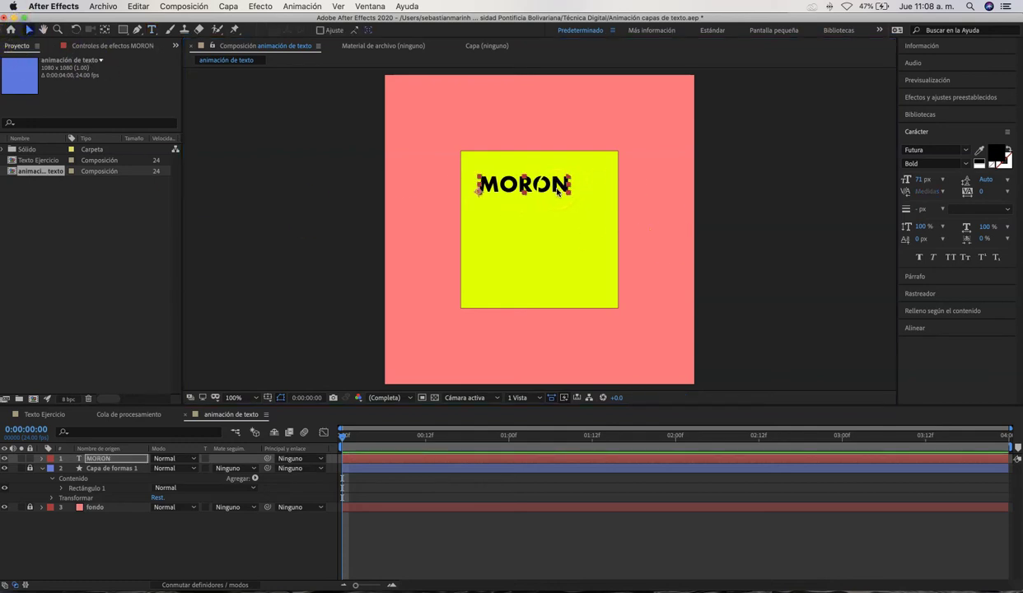
click(569, 196)
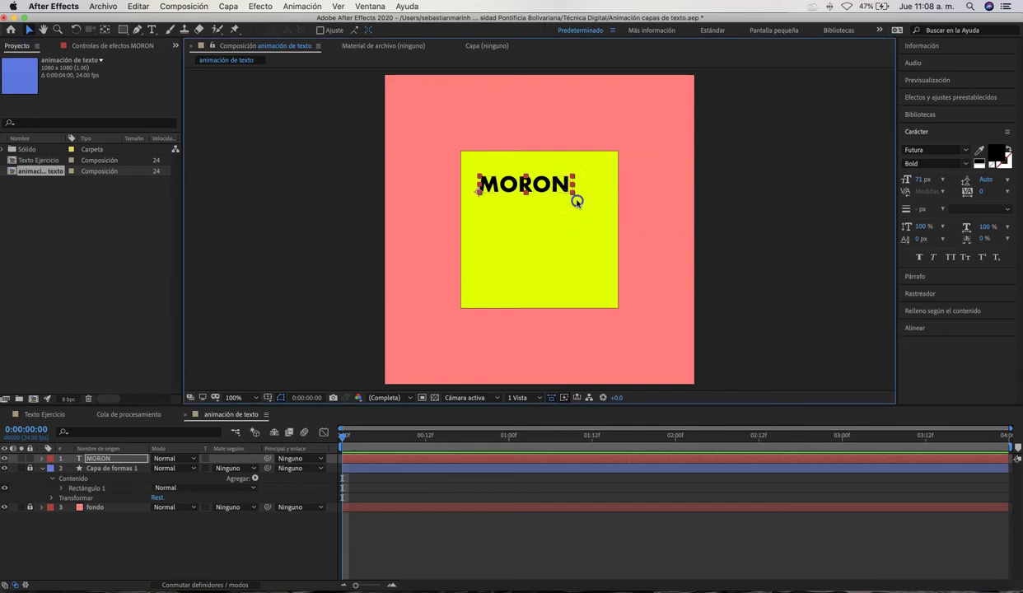
key(Caps_Lock)
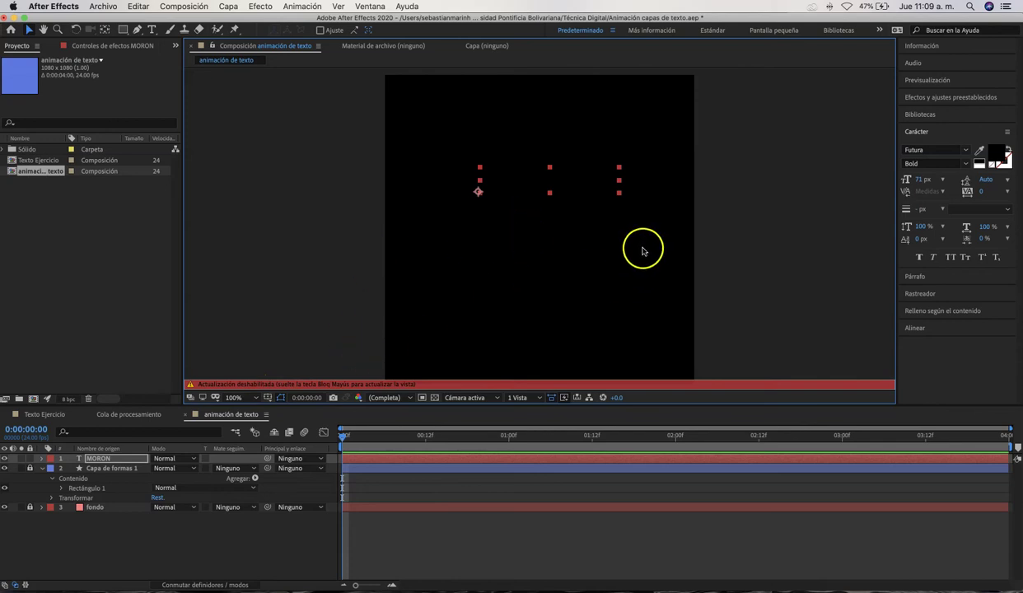
Fit the "MORON" text across the full width of the yellow square, aligned to both side edges
key(Caps_Lock)
key(space)
click(677, 224)
click(606, 195)
mouse_move(602, 193)
mouse_down()
mouse_move(618, 201)
mouse_move(582, 188)
mouse_up()
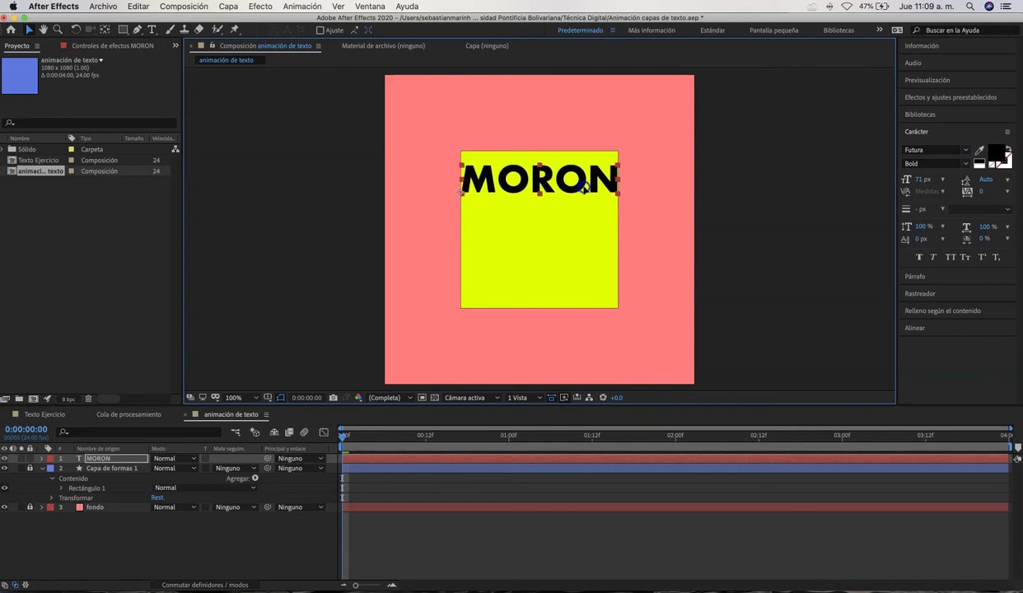
click(643, 198)
click(98, 61)
click(121, 133)
click(639, 298)
double_click(535, 180)
click(601, 183)
click(30, 30)
click(685, 302)
Add a separate text layer reading "MOTION" directly below "MORON" at the square's left edge
click(151, 29)
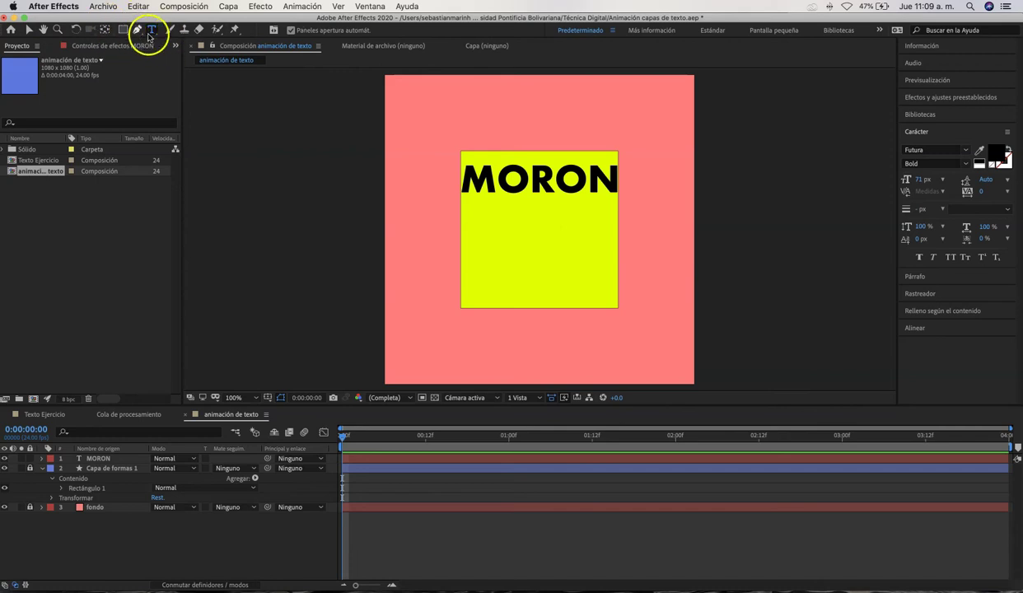
click(467, 233)
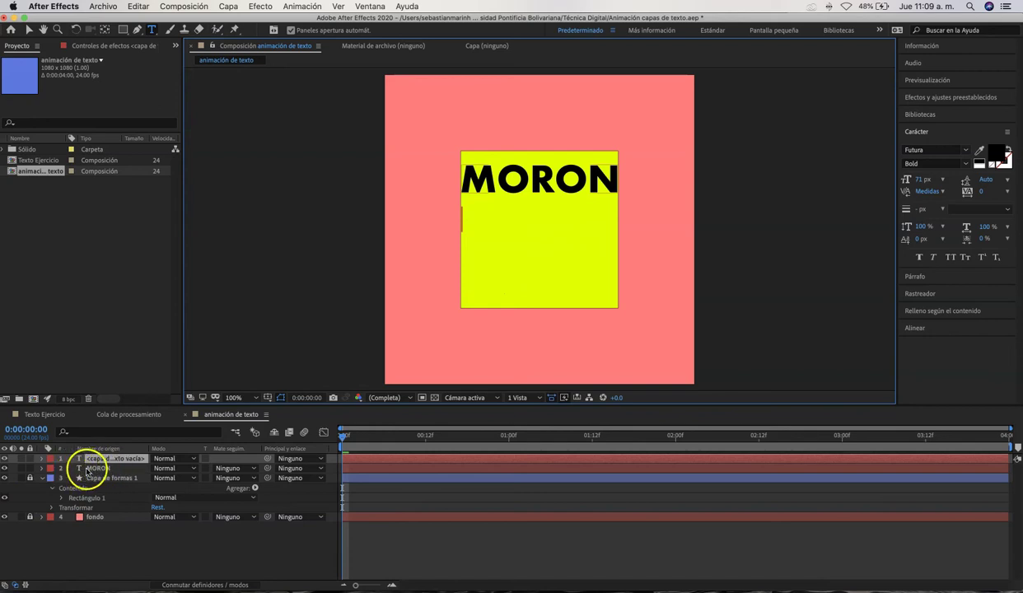
click(474, 206)
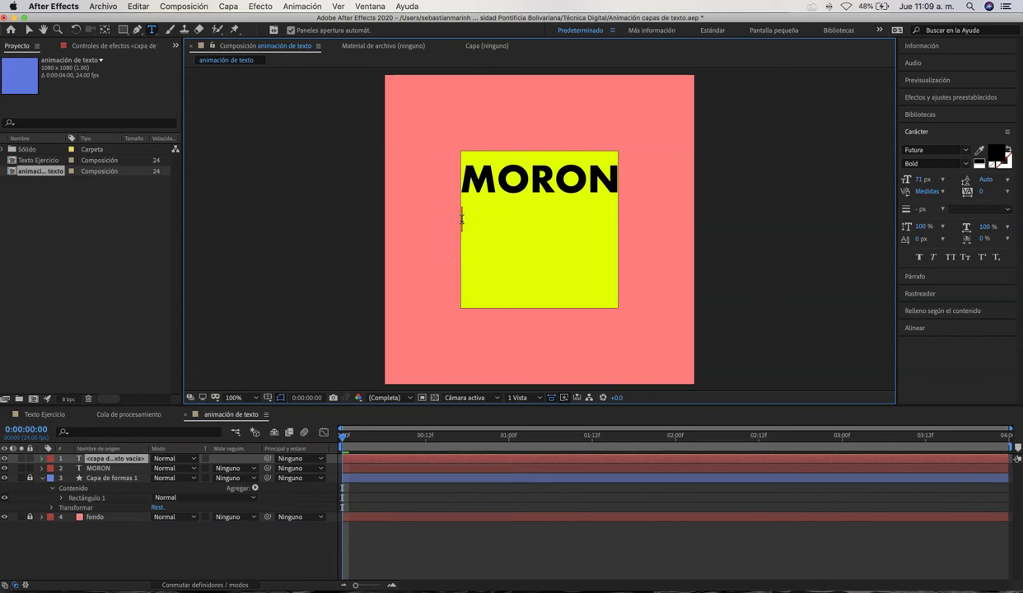
key(BackSpace)
key(BackSpace)
text(MOTI)
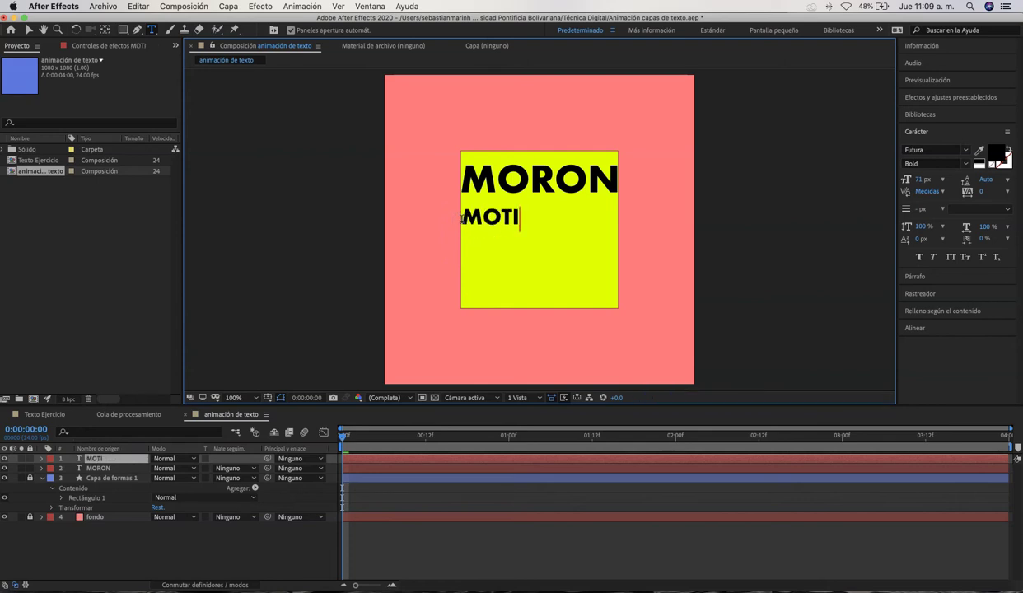
text(ON)
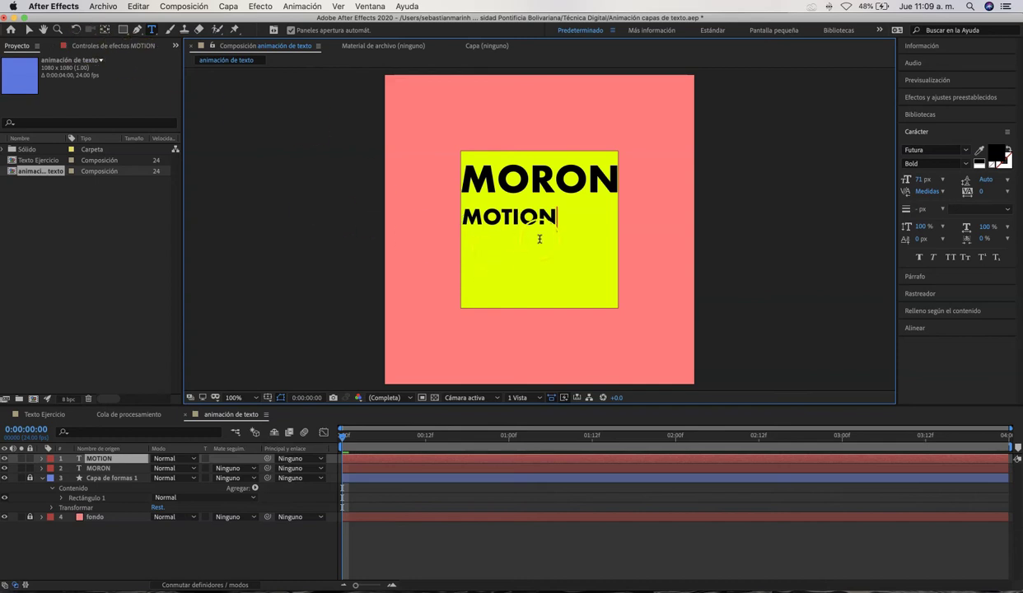
Change the font of the "MOTION" text to Baloo Paaji Regular
drag(557, 218, 456, 221)
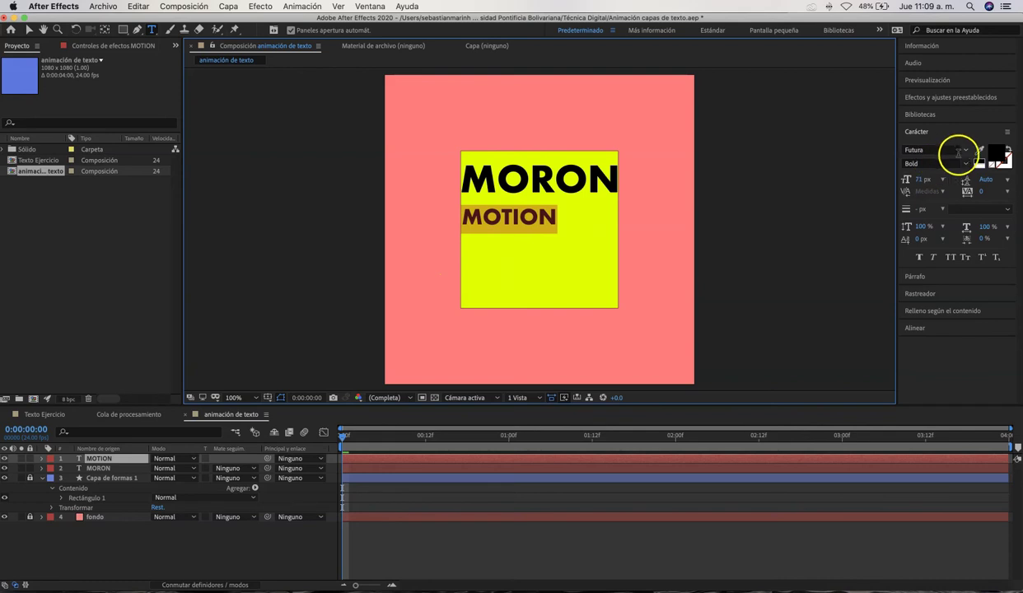
click(960, 153)
scroll(864, 258, up, 15)
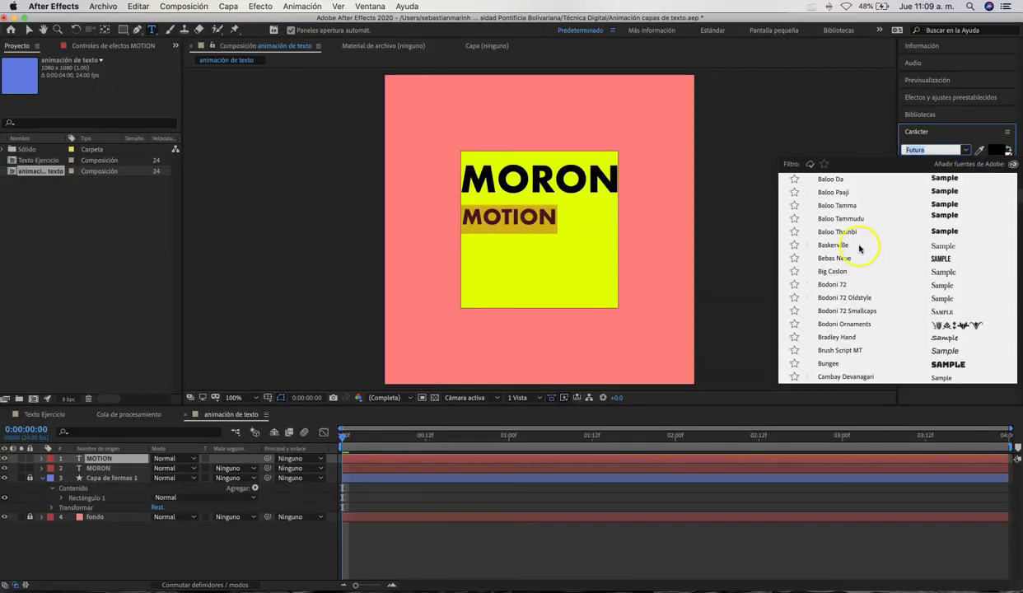
click(834, 192)
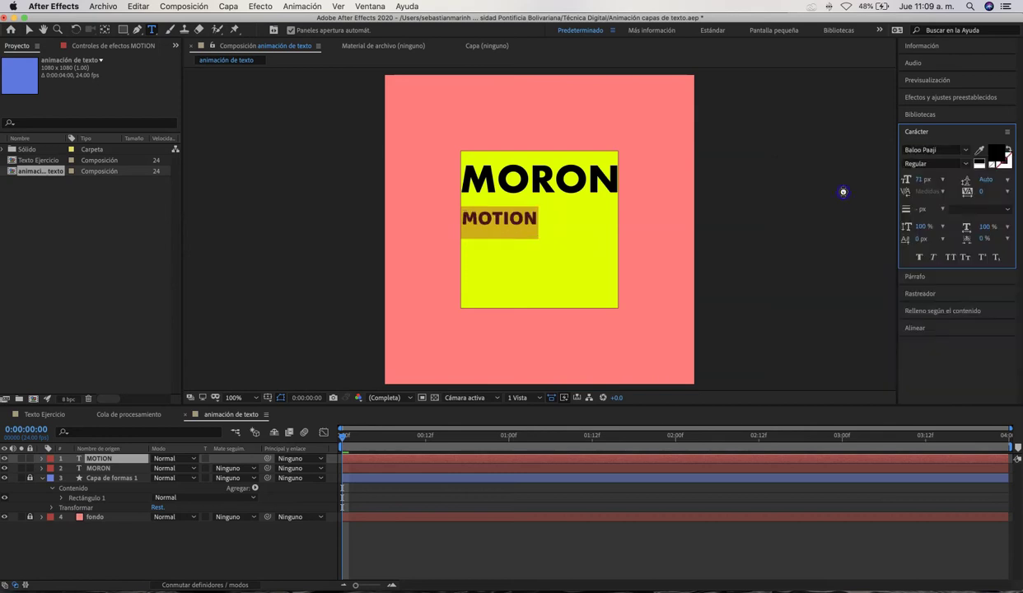
Enlarge "MOTION" proportionally to the yellow square's full width and position it just below "MORON"
click(28, 30)
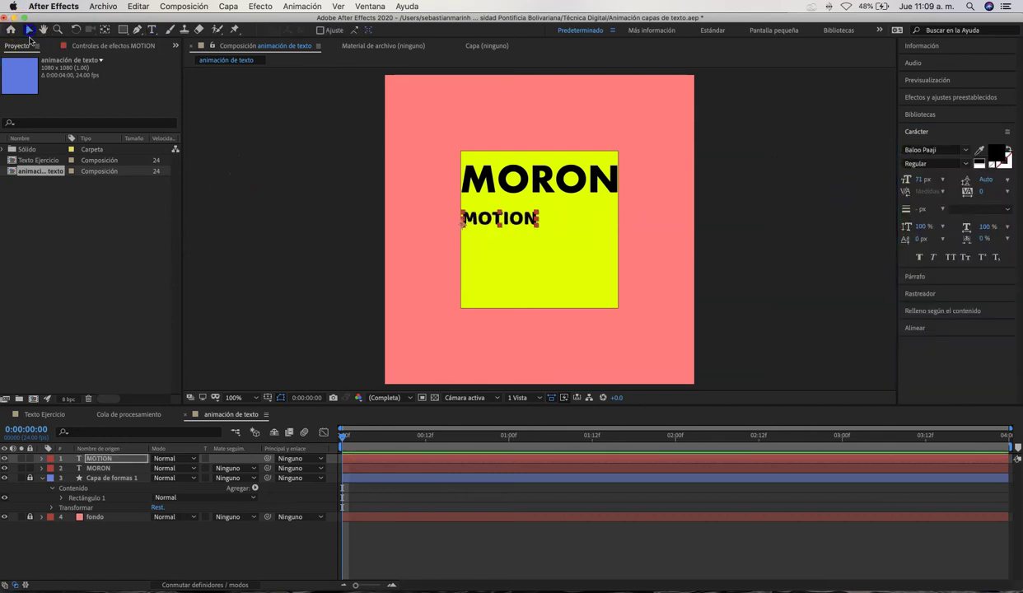
click(537, 228)
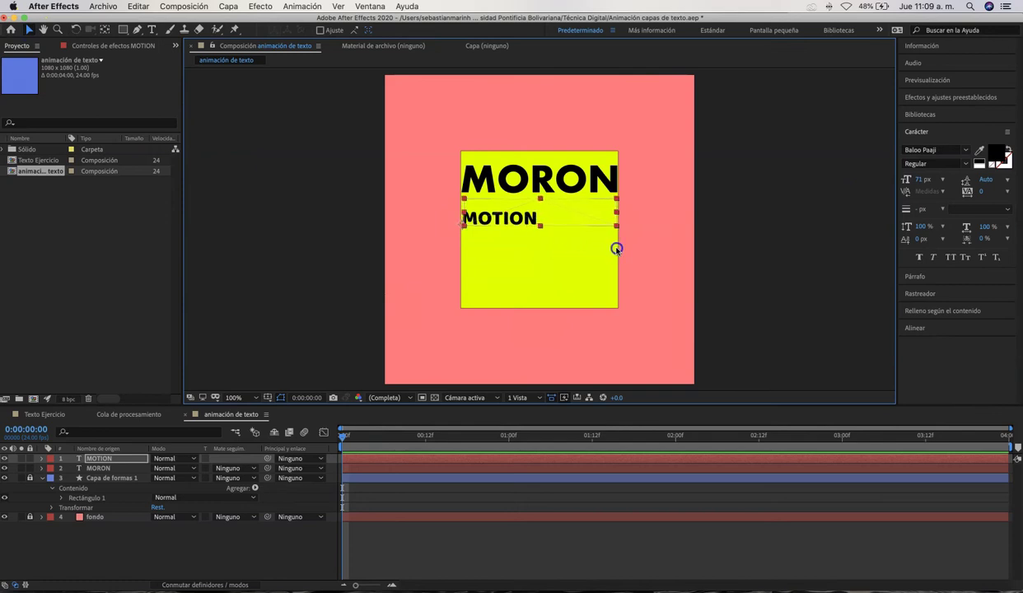
drag(616, 249, 616, 248)
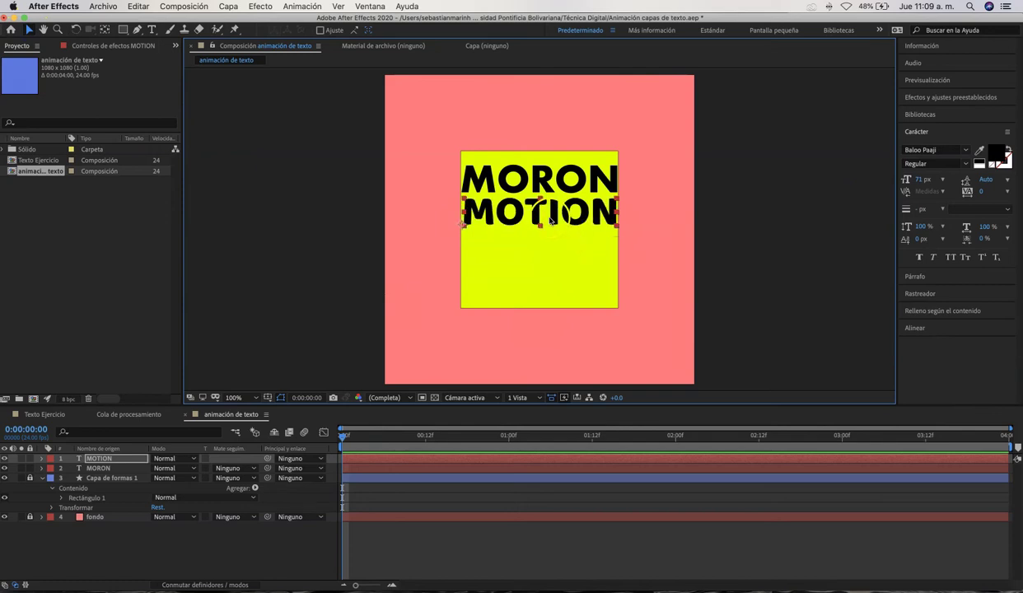
drag(549, 220, 549, 224)
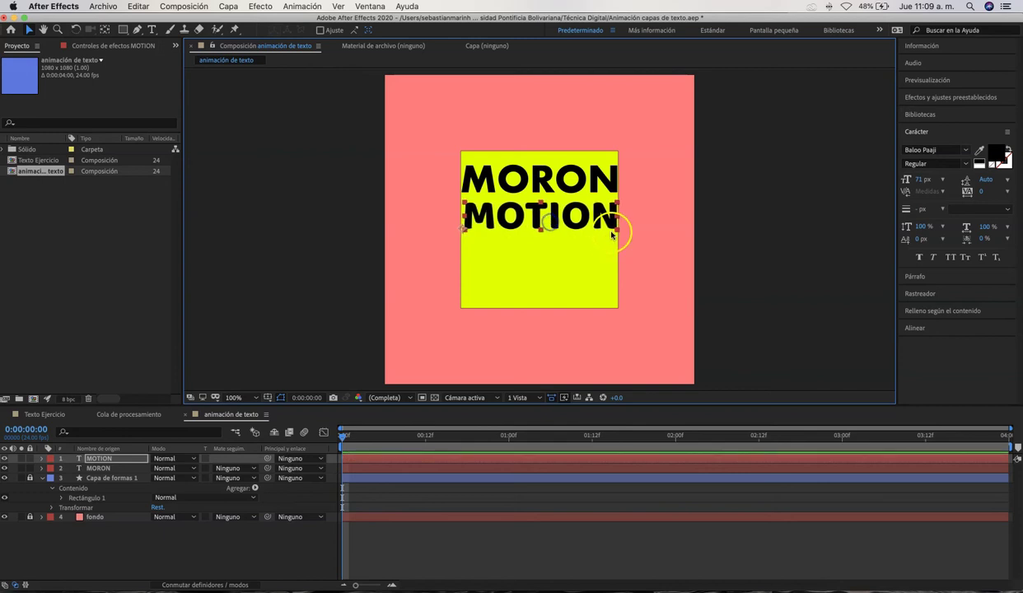
drag(616, 232, 616, 229)
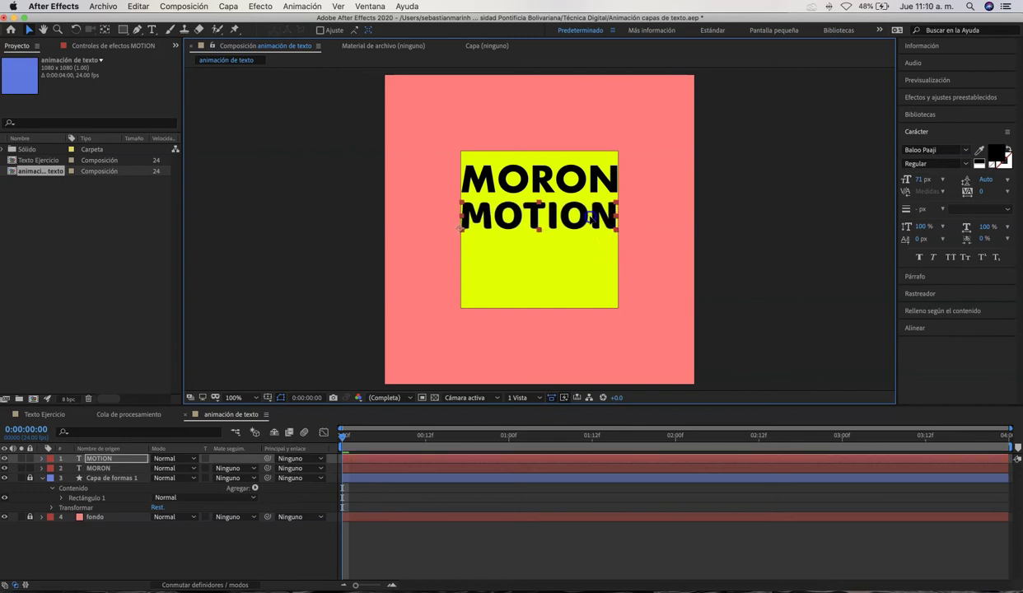
click(655, 225)
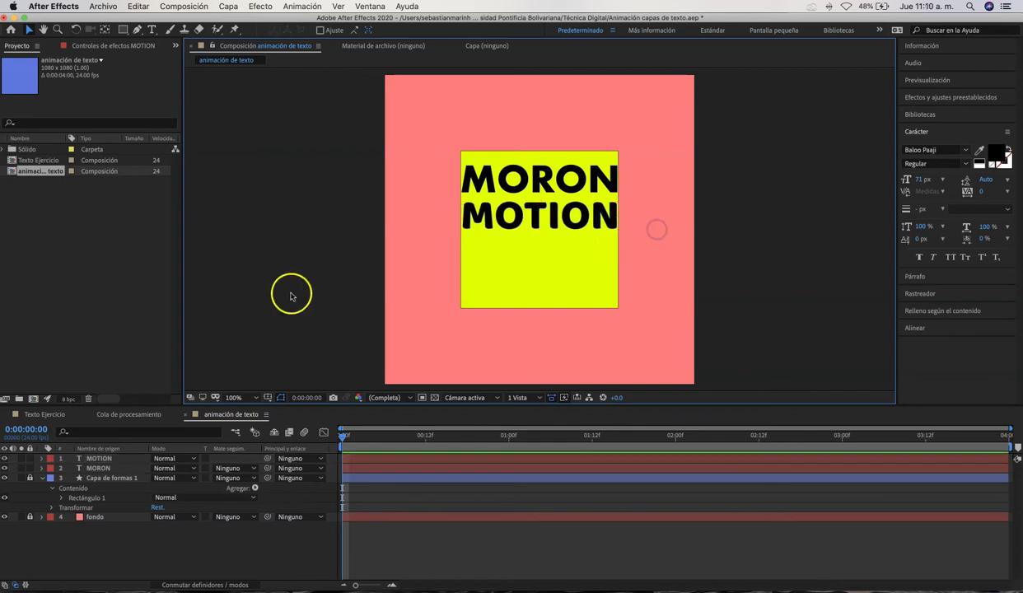
Add a separate text layer reading "STUDIOS" below "MOTION" inside the yellow square
click(152, 30)
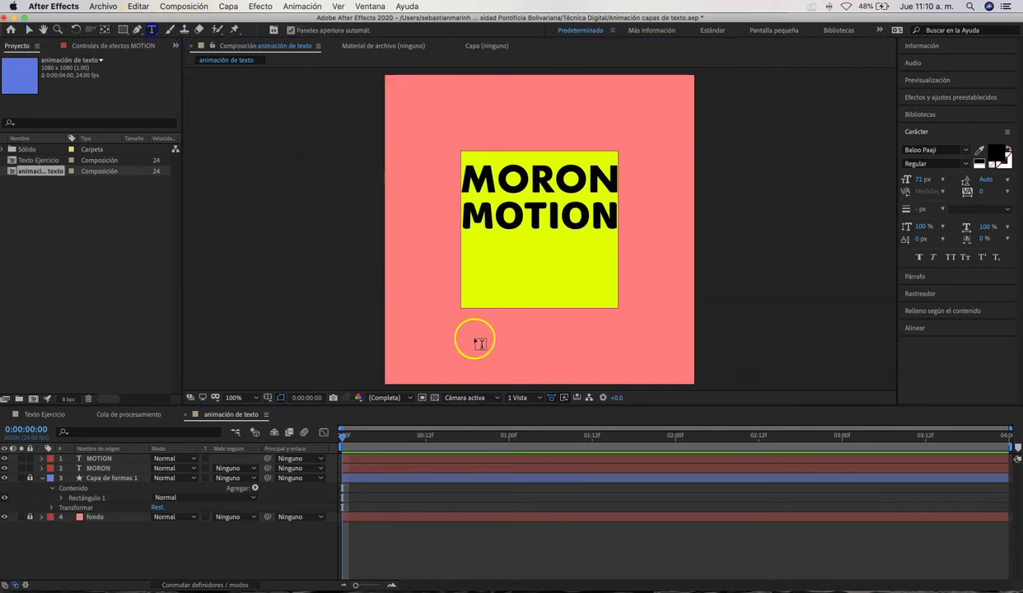
click(459, 258)
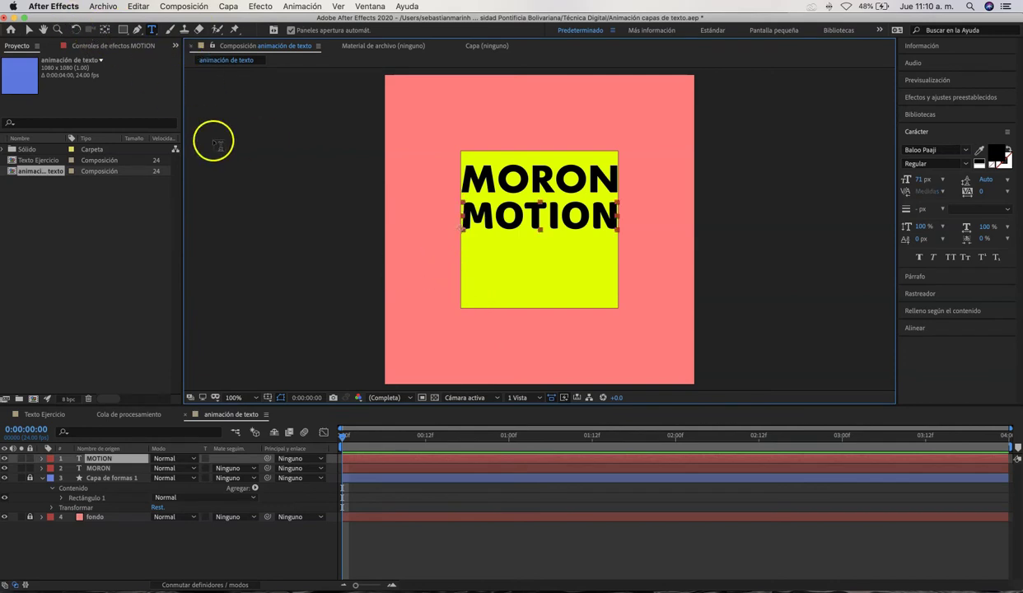
key(Escape)
key(v)
click(152, 30)
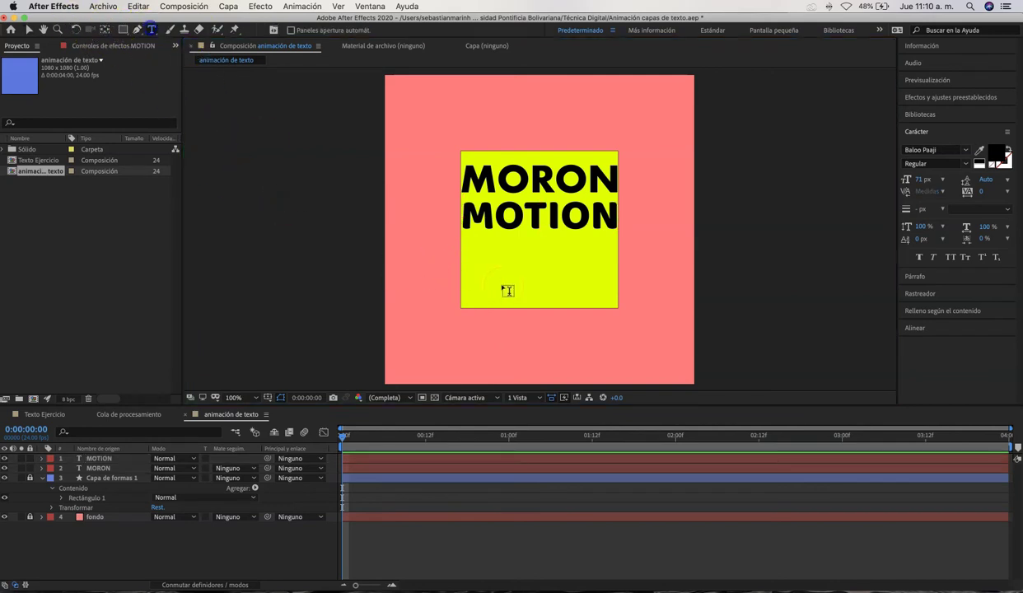
click(475, 267)
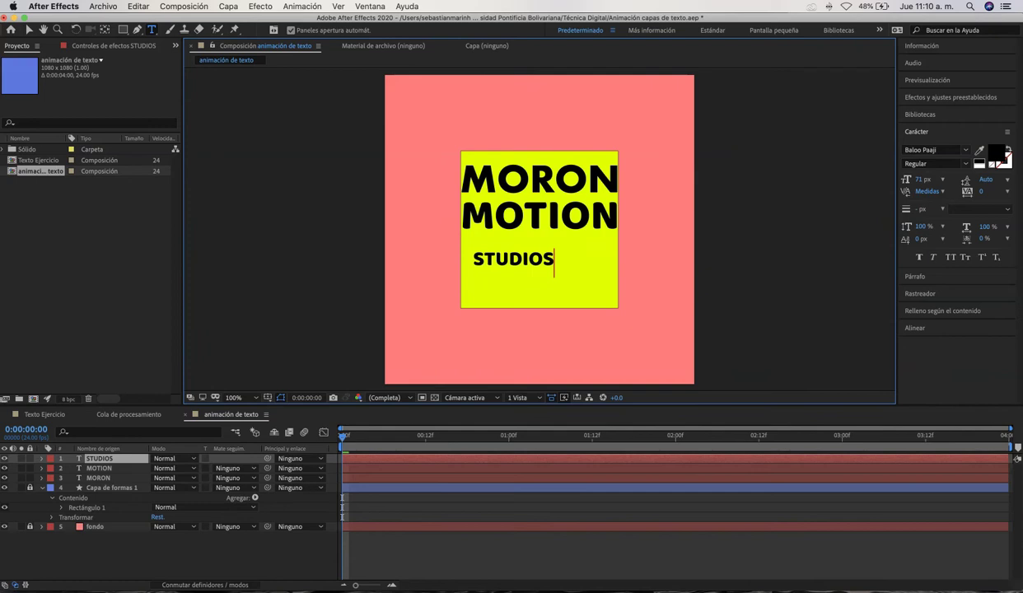
Enlarge "STUDIOS" proportionally to the yellow square's width and move it up close beneath "MOTION"
click(29, 30)
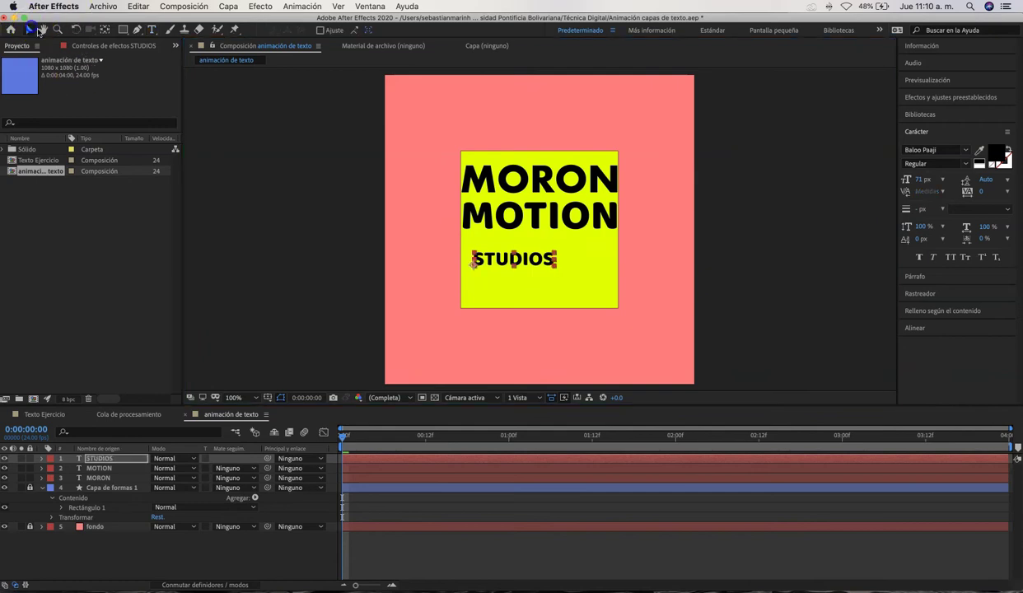
click(556, 266)
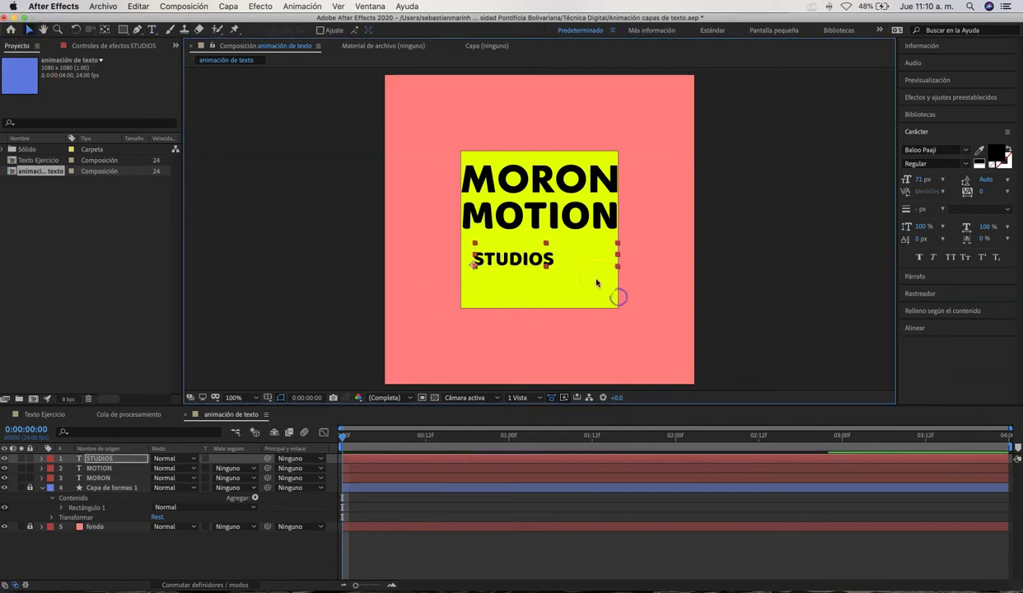
drag(575, 259, 618, 268)
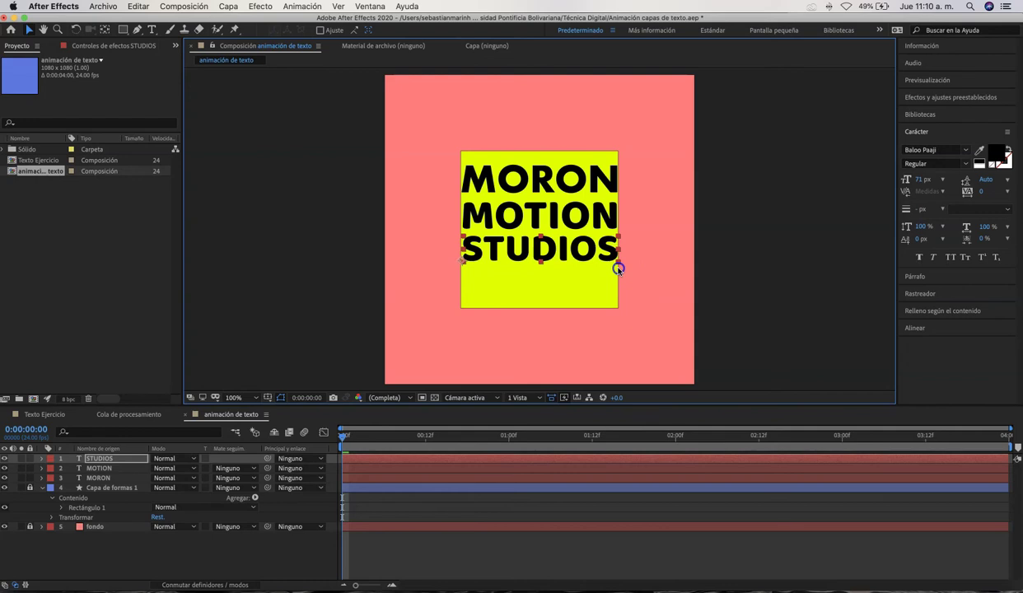
Change the font of the "STUDIOS" text to Bungee Regular
double_click(588, 253)
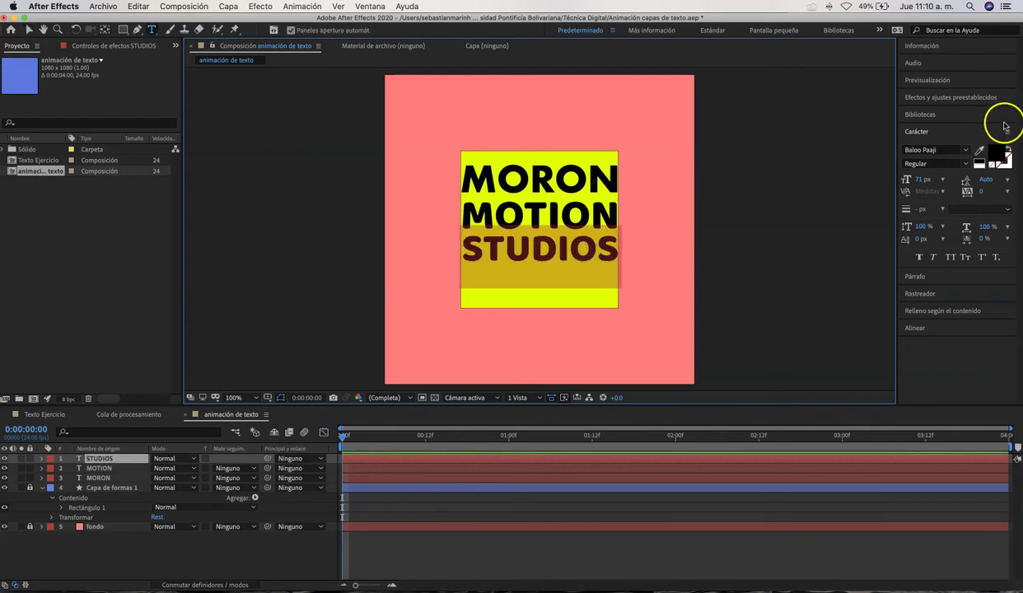
click(968, 150)
scroll(903, 218, down, 5)
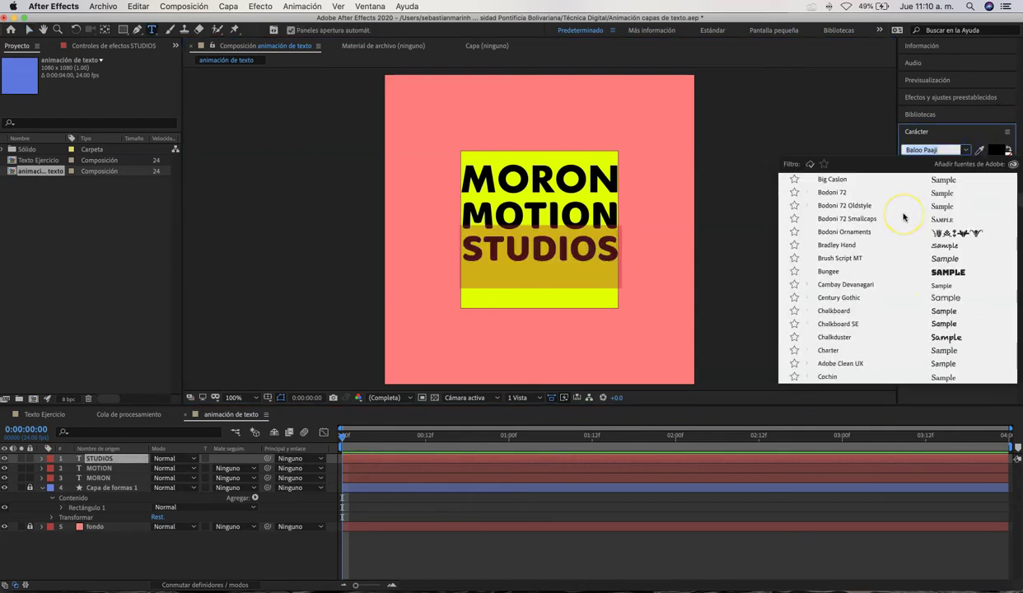
scroll(903, 217, up, 1)
scroll(896, 236, down, 1)
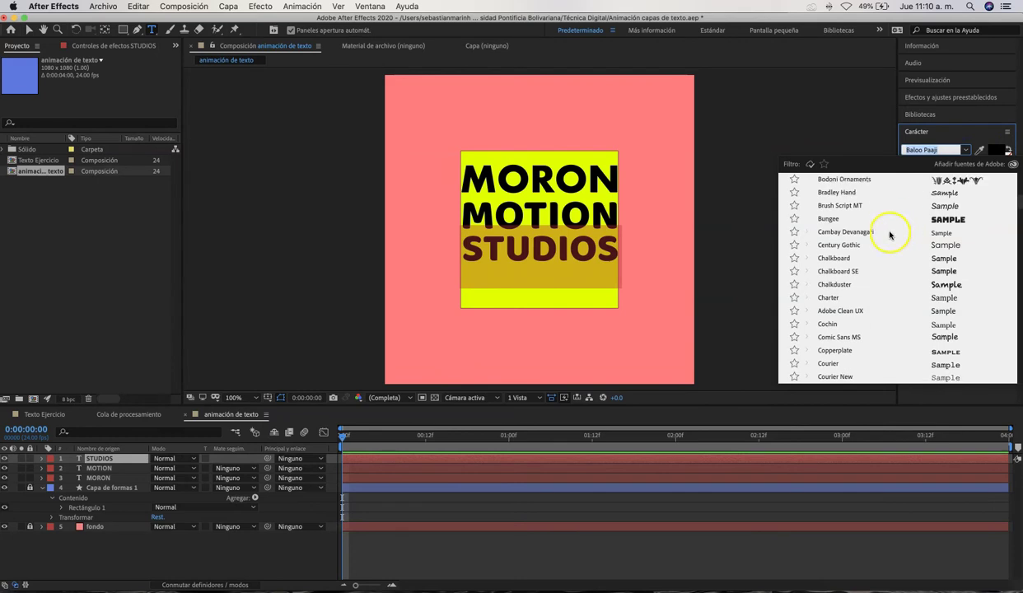
click(830, 219)
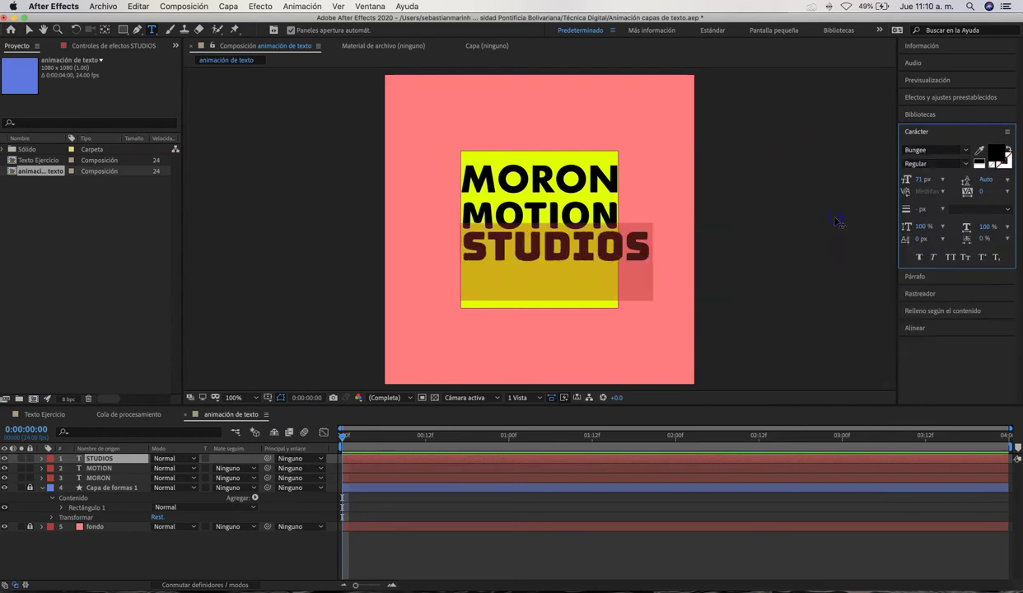
Scale "STUDIOS" down proportionally to the yellow square's width and shift it slightly lower beneath "MOTION"
click(29, 30)
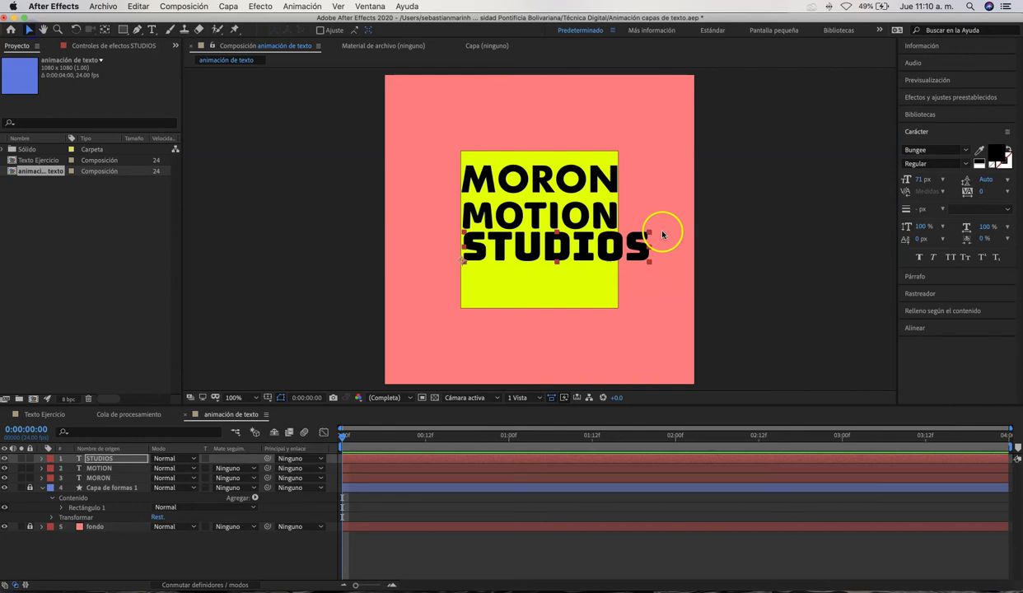
drag(649, 233, 620, 239)
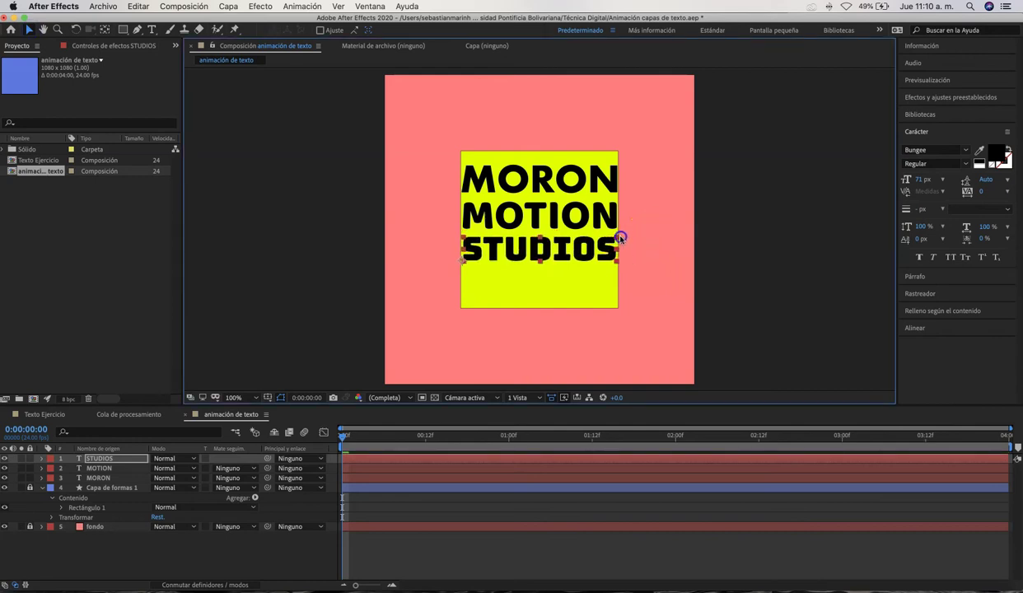
click(654, 238)
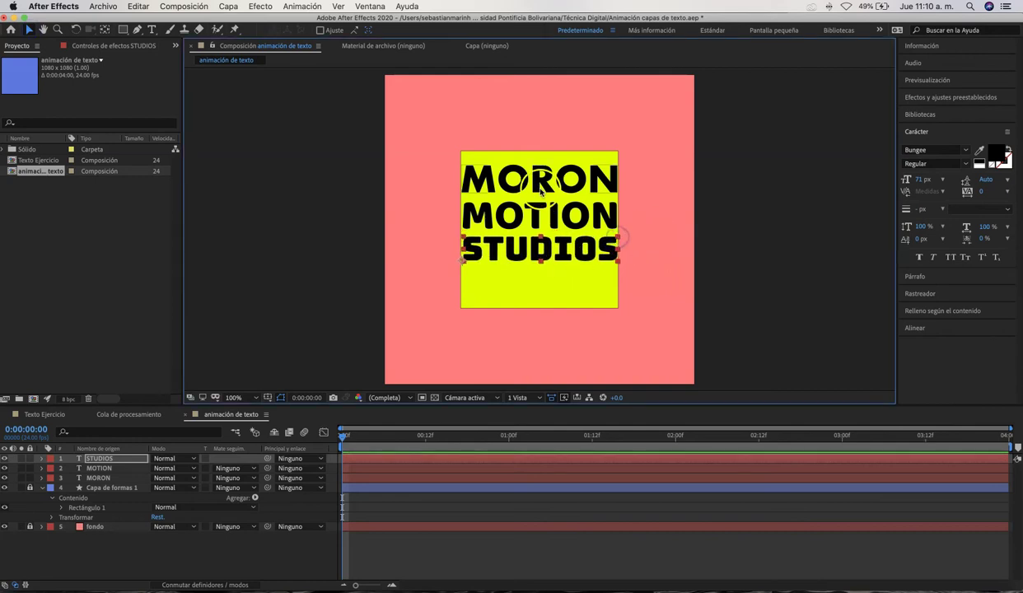
drag(536, 252, 534, 254)
click(614, 263)
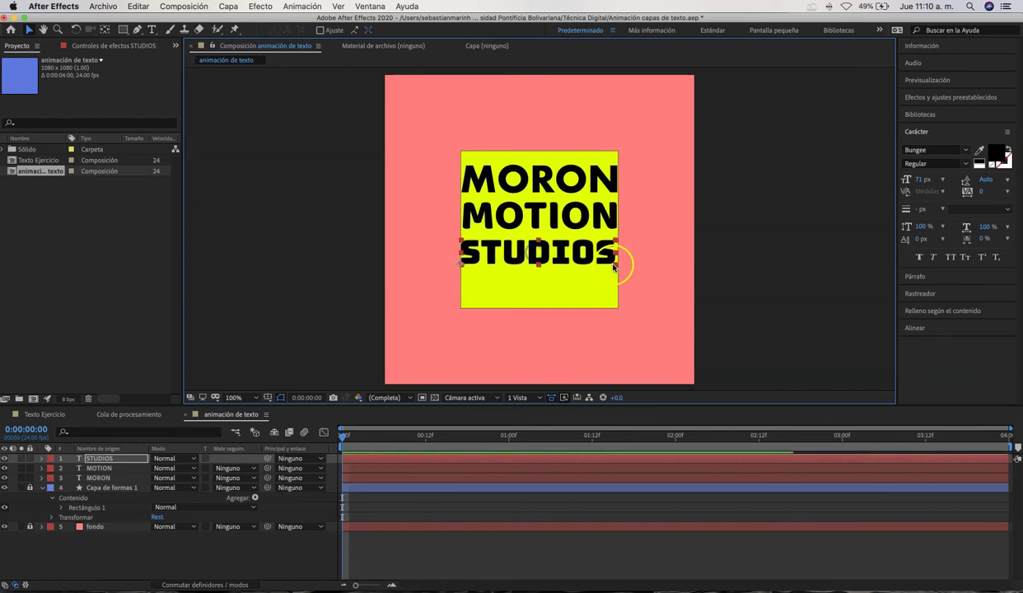
drag(613, 265, 616, 265)
Move the anchor point of the "MORON" layer to the centre of its text with the Pan Behind tool
click(540, 180)
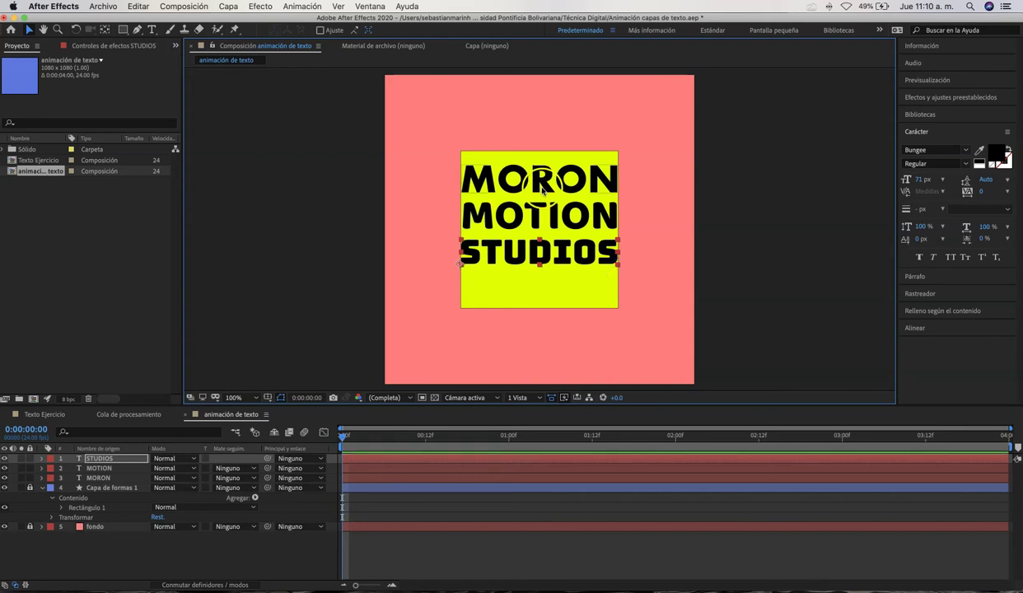
click(542, 190)
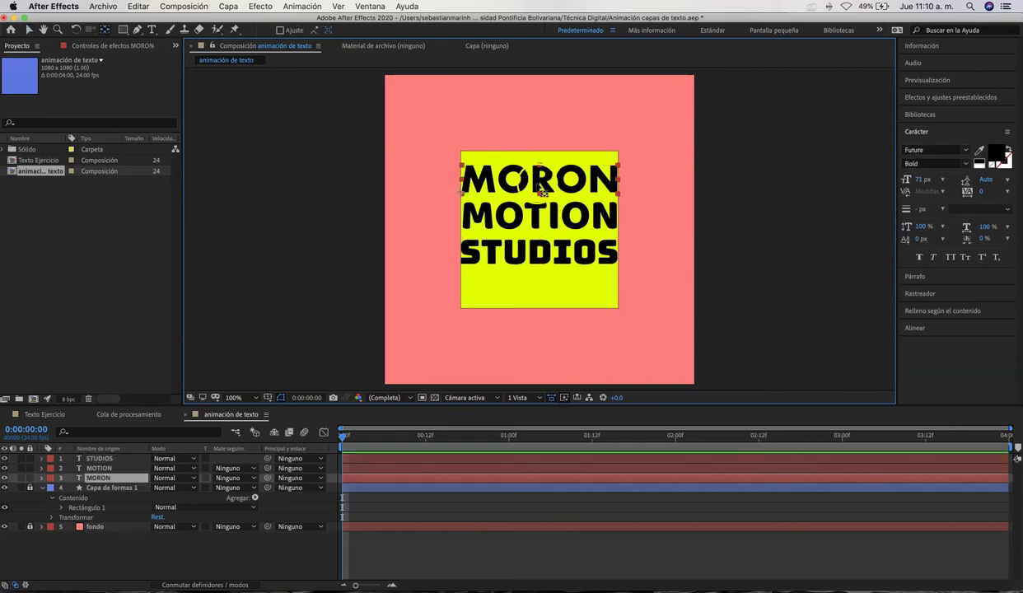
click(461, 195)
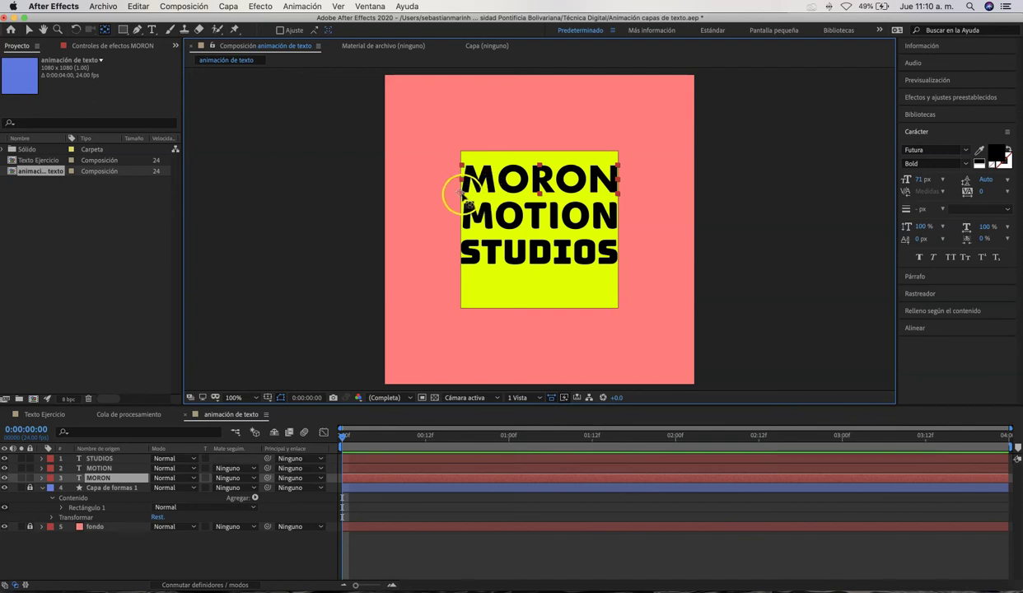
drag(460, 195, 539, 179)
Move the anchor point of the "MOTION" layer to the centre of its text
click(537, 223)
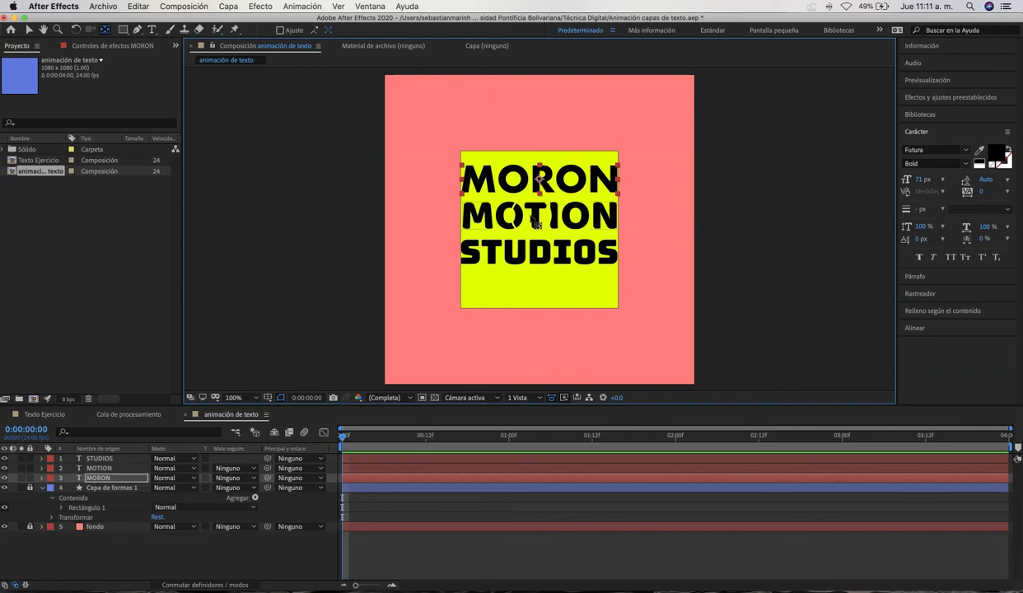
click(461, 227)
drag(465, 235, 545, 226)
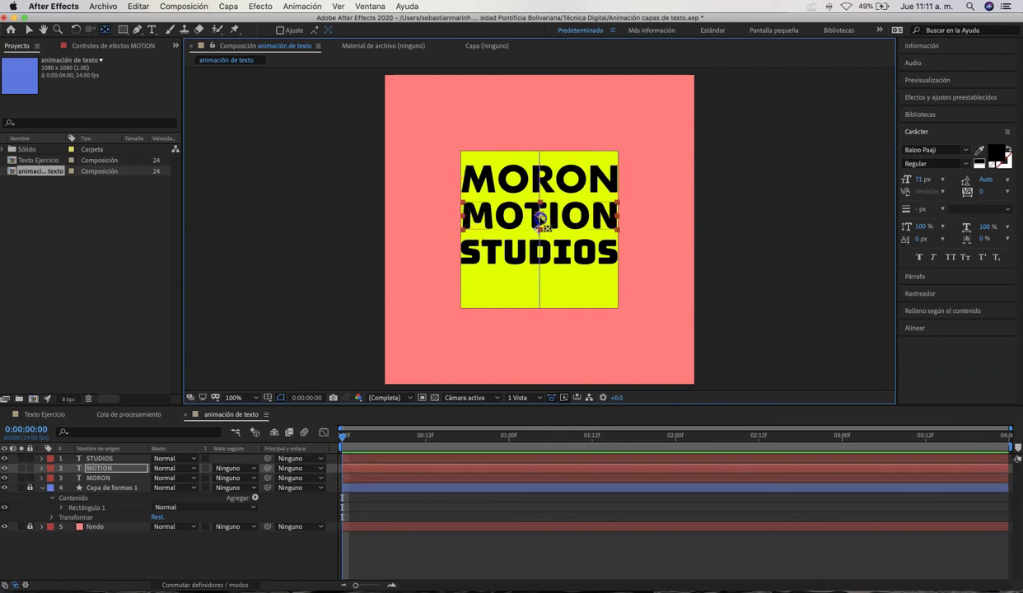
Move the "STUDIOS" anchor point to the centre of its text and align the three text layers by their horizontal centres
click(542, 259)
drag(460, 265, 540, 254)
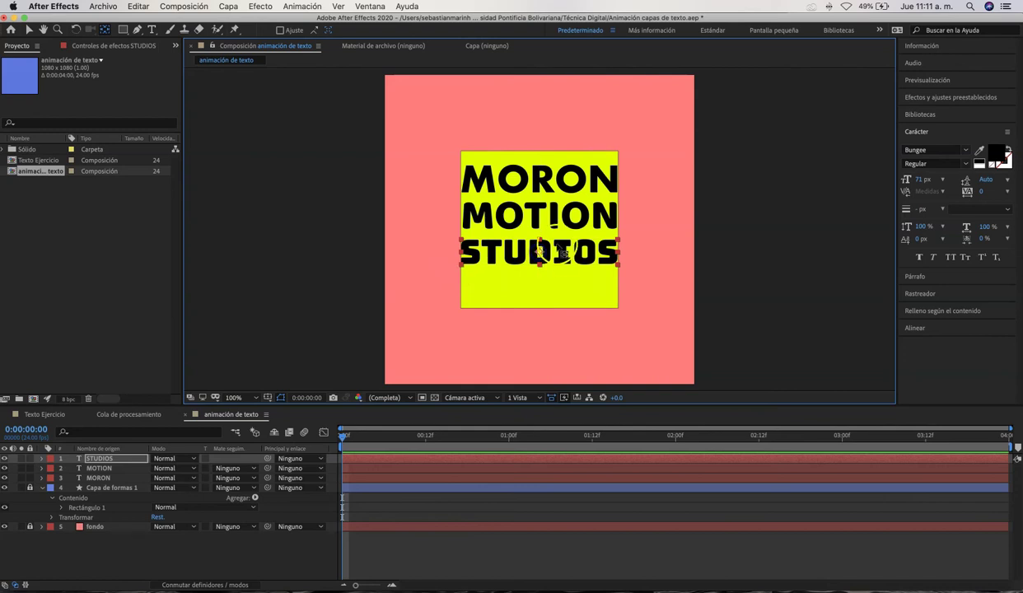
shift+click(105, 477)
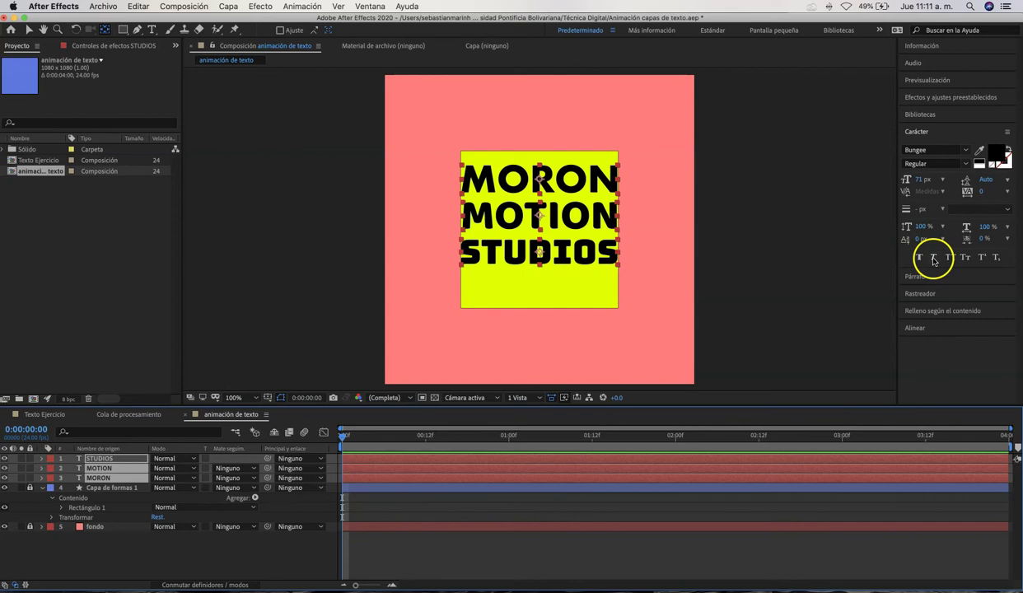
click(925, 328)
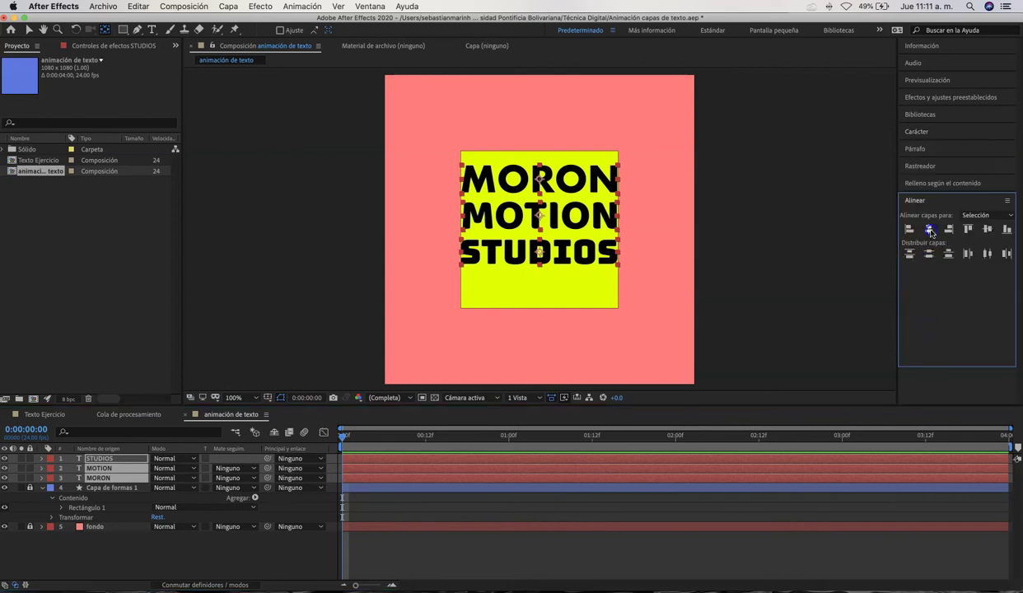
click(47, 35)
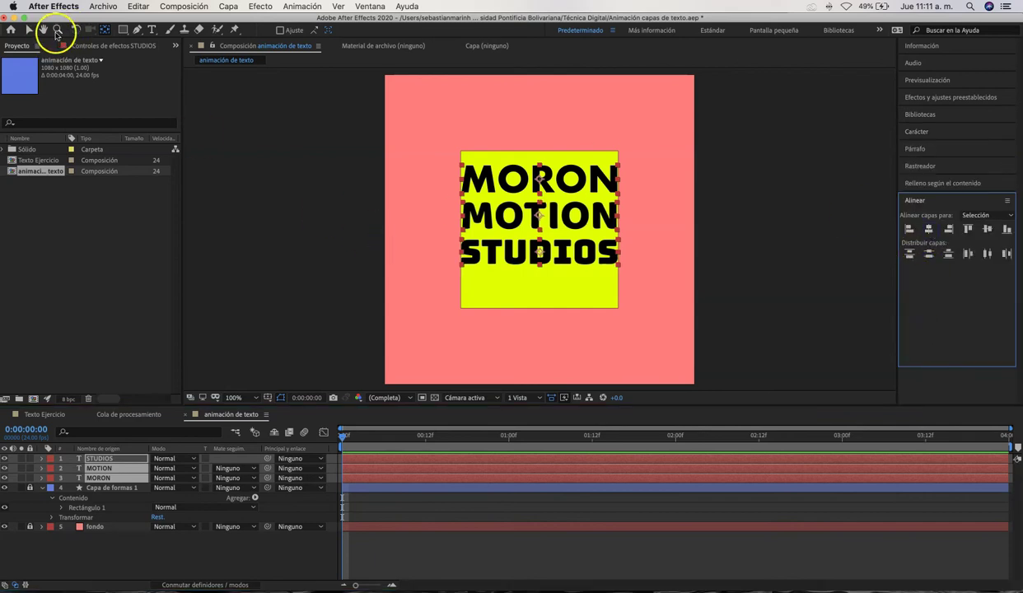
Nudge the three text layers down together to the vertical middle of the yellow square and hide the square's layer
key(shift+Down)
key(Down)
key(Down)
key(Down)
key(Down)
key(Down)
key(Down)
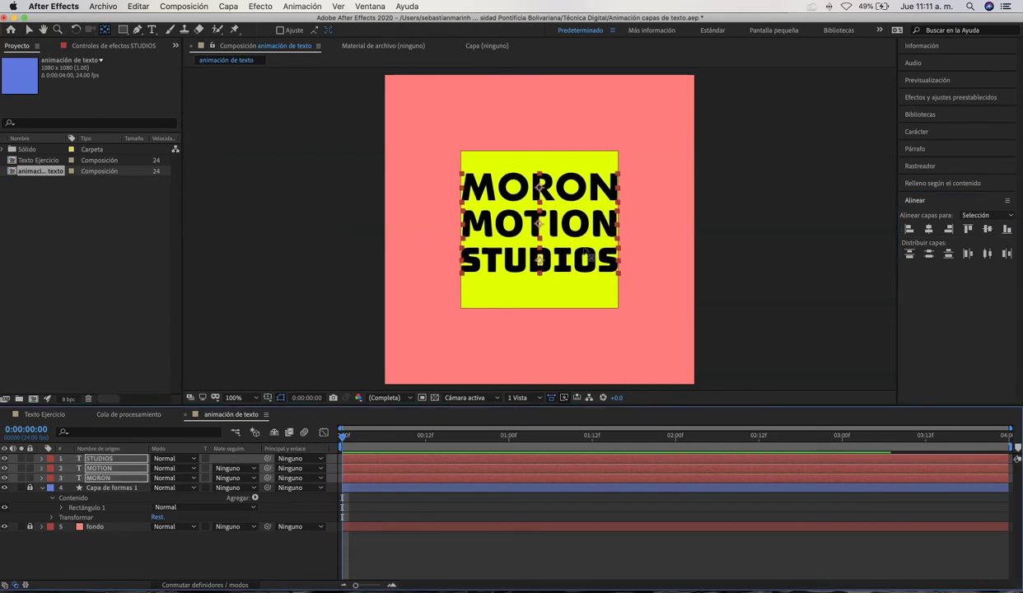
key(Down)
key(Down)
key(Down)
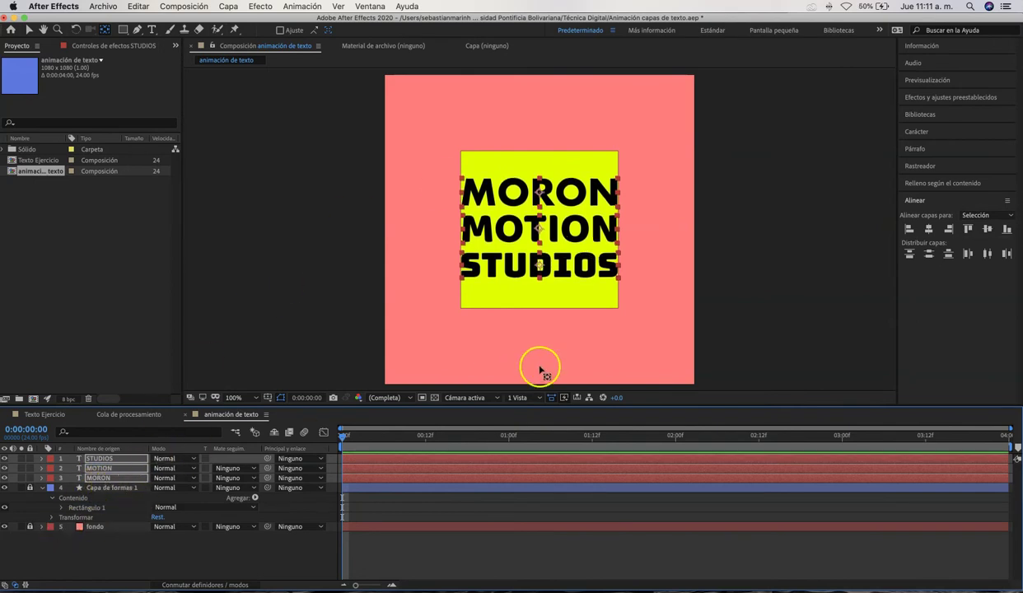
click(29, 29)
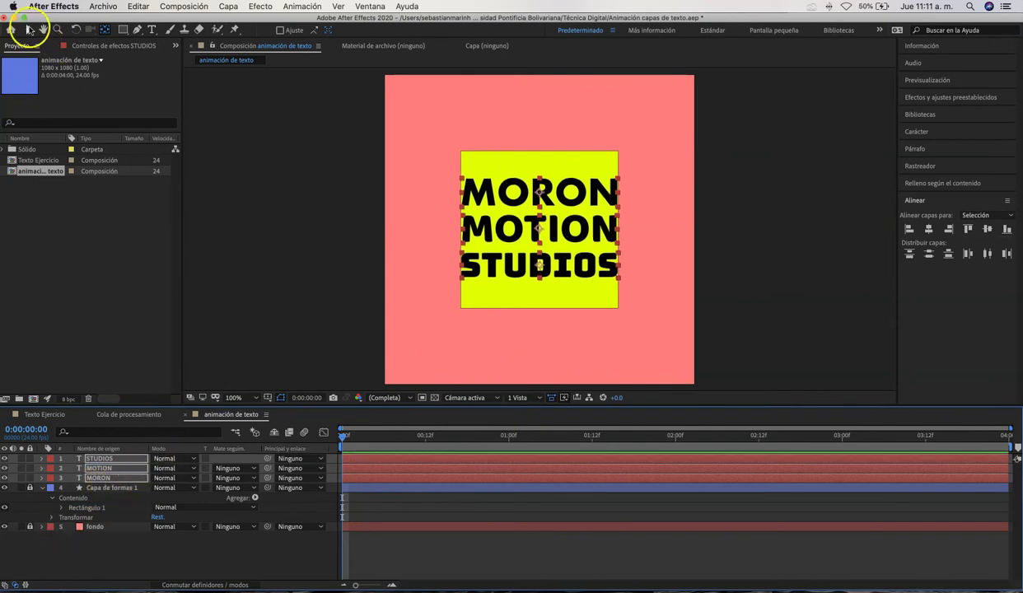
click(439, 199)
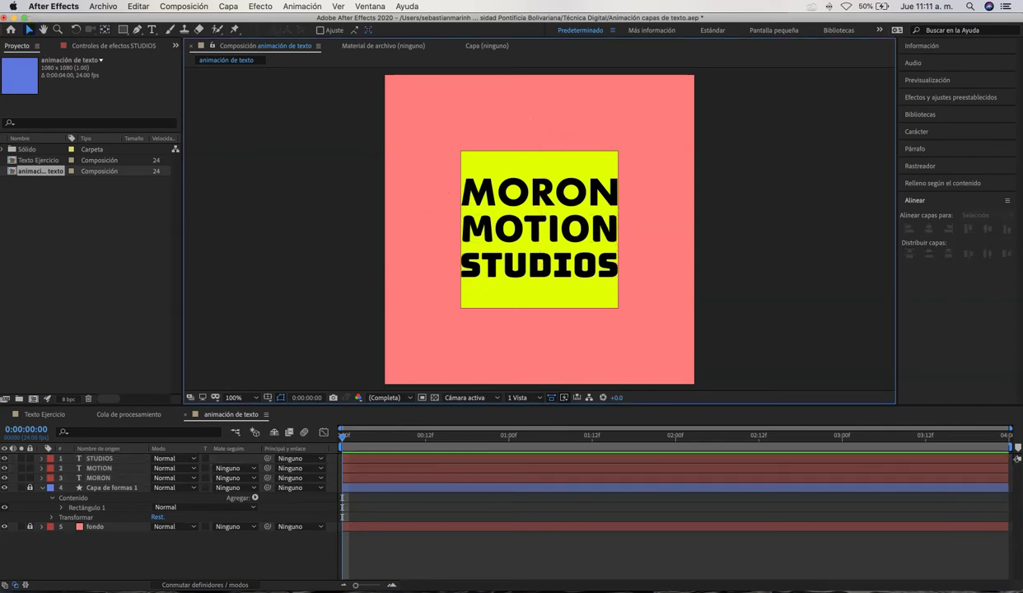
click(4, 488)
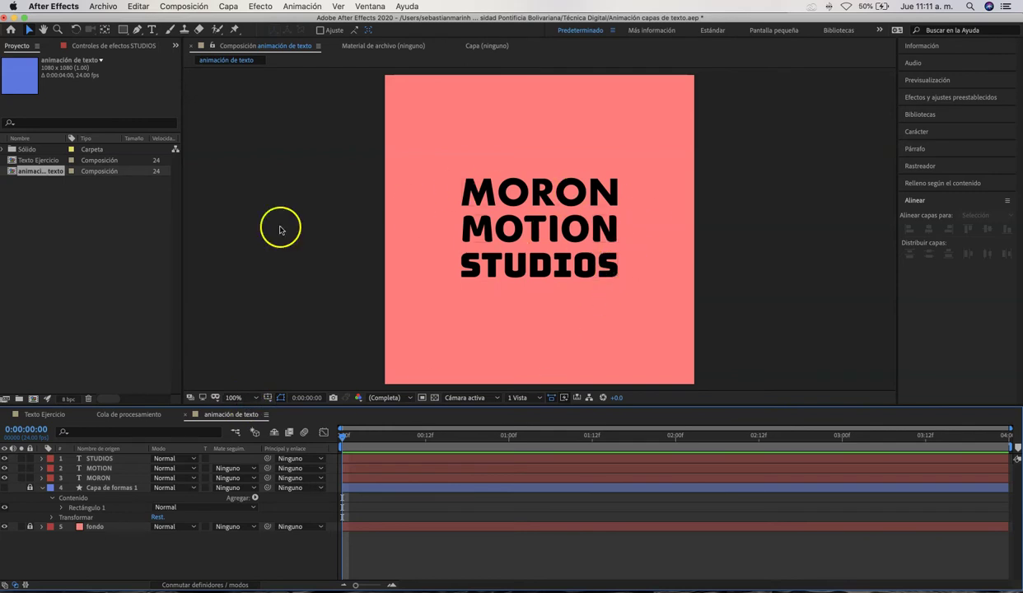
Scrub through the opening of the "Texto Ejercicio" composition to examine how its MORON text is animated
double_click(38, 160)
drag(452, 435, 356, 440)
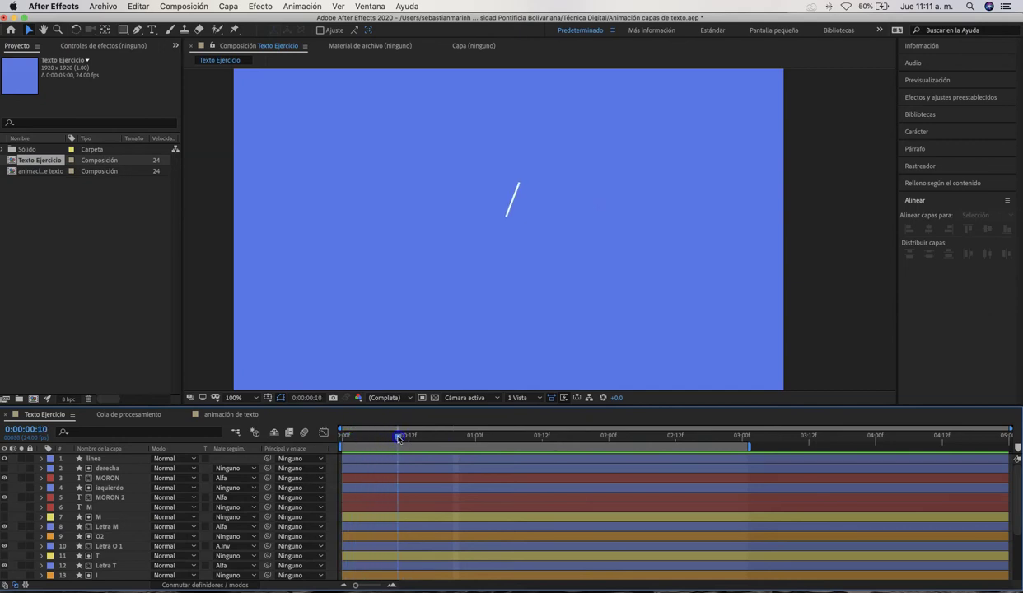
drag(416, 439, 463, 438)
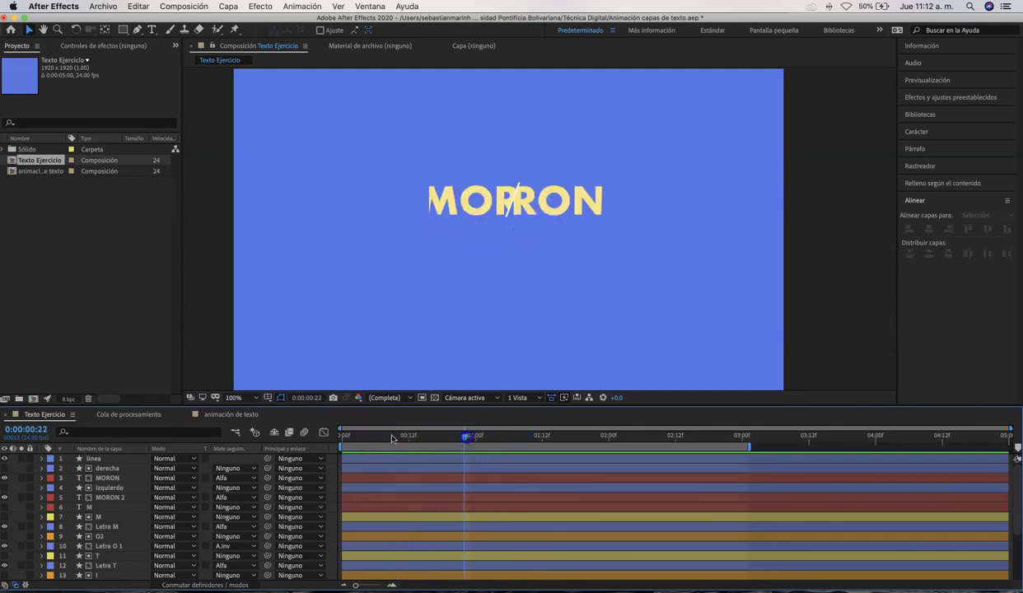
In the "animación de texto" composition, hide the MOTION and STUDIOS layers and move MORON to the top of the layer stack
double_click(35, 171)
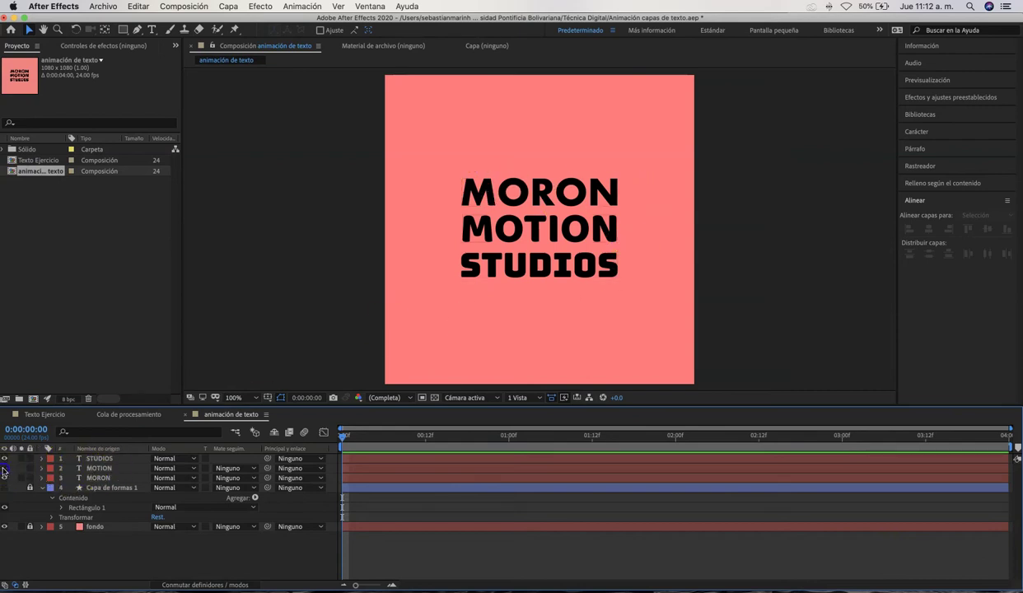
click(4, 469)
click(4, 459)
drag(98, 478, 98, 455)
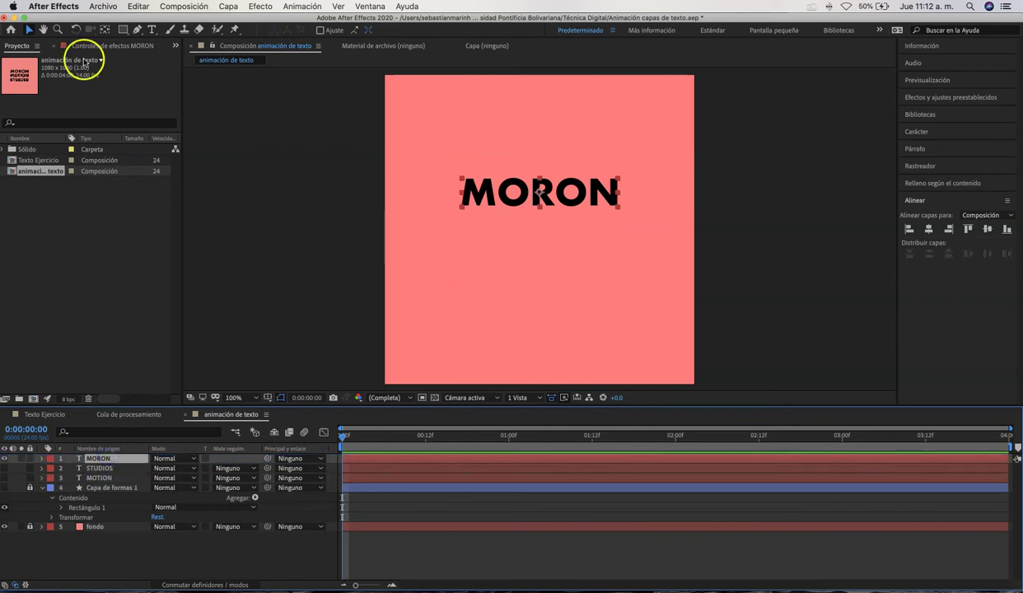
click(334, 200)
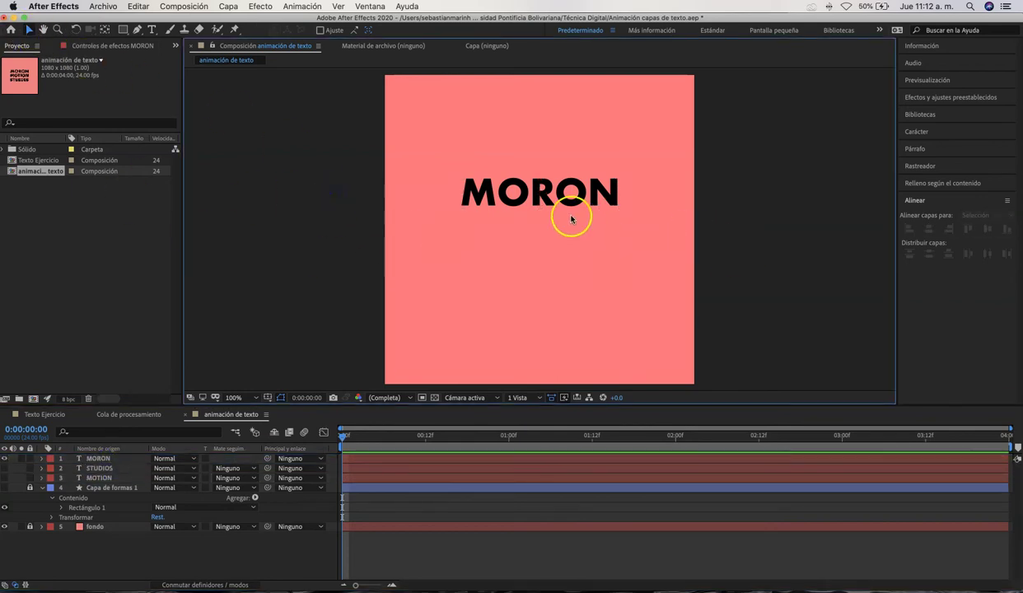
Enlarge the MORON text to 200% in the middle of the view and activate the Pen tool
scroll(574, 211, up, 2)
scroll(573, 210, down, 1)
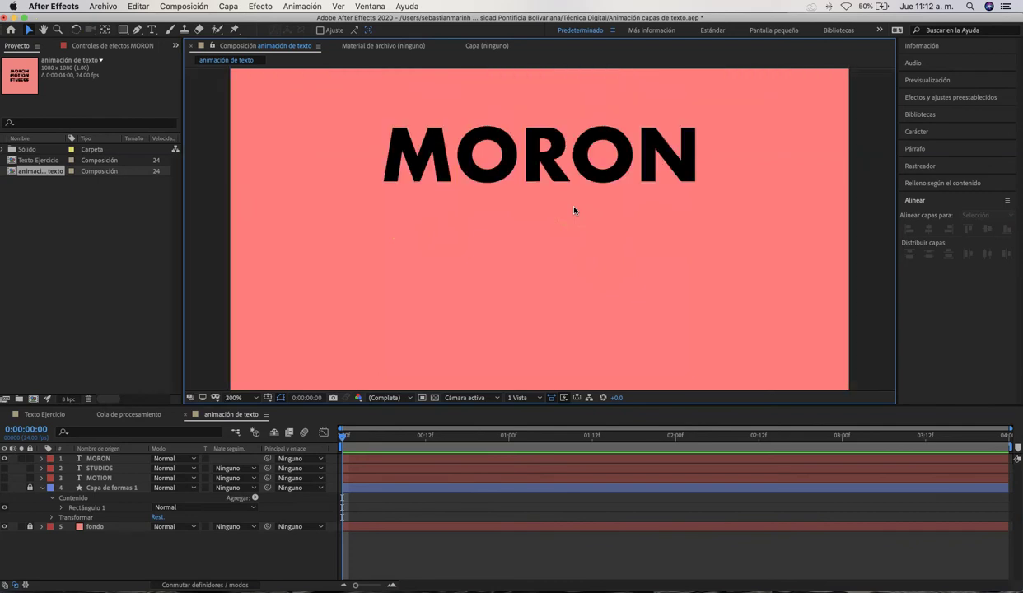
drag(571, 225, 571, 298)
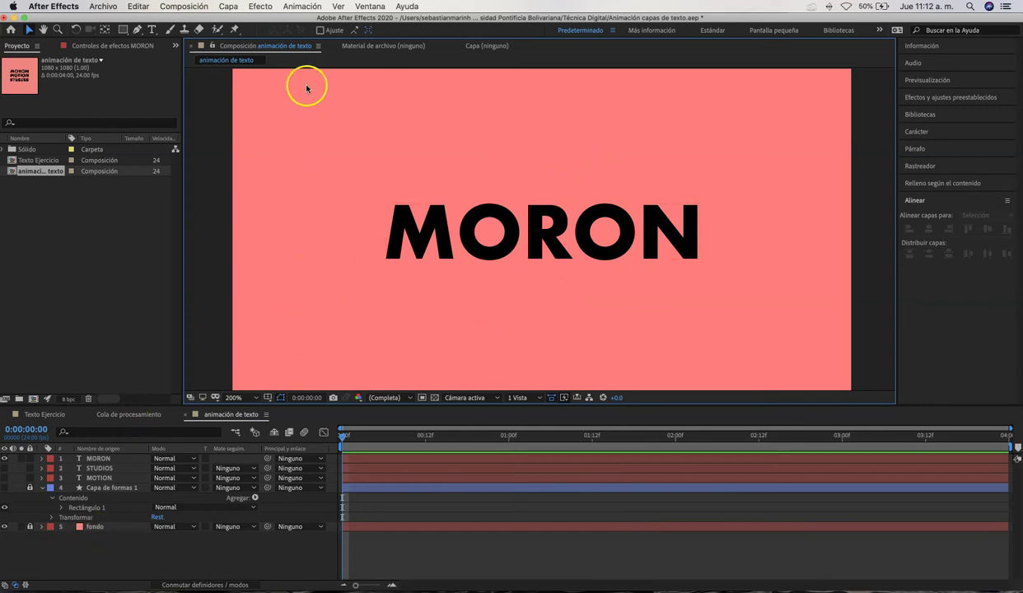
click(138, 30)
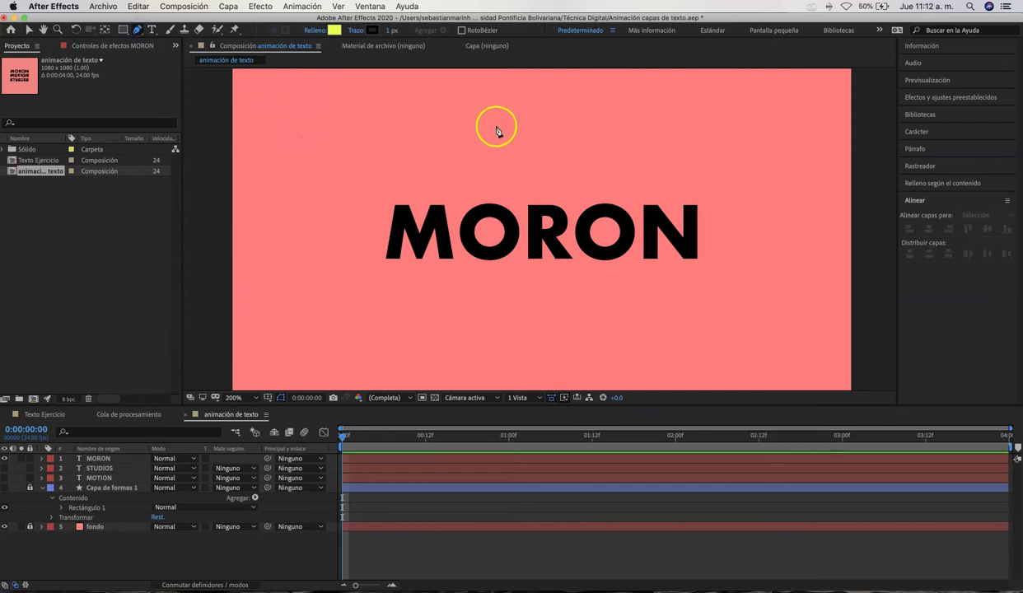
click(367, 233)
click(730, 230)
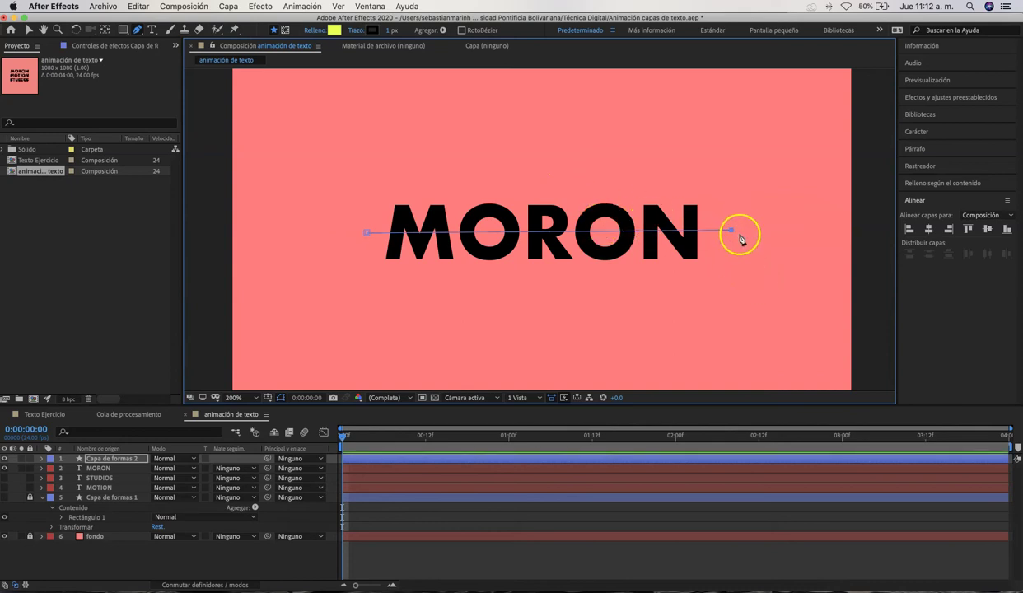
click(541, 306)
click(534, 156)
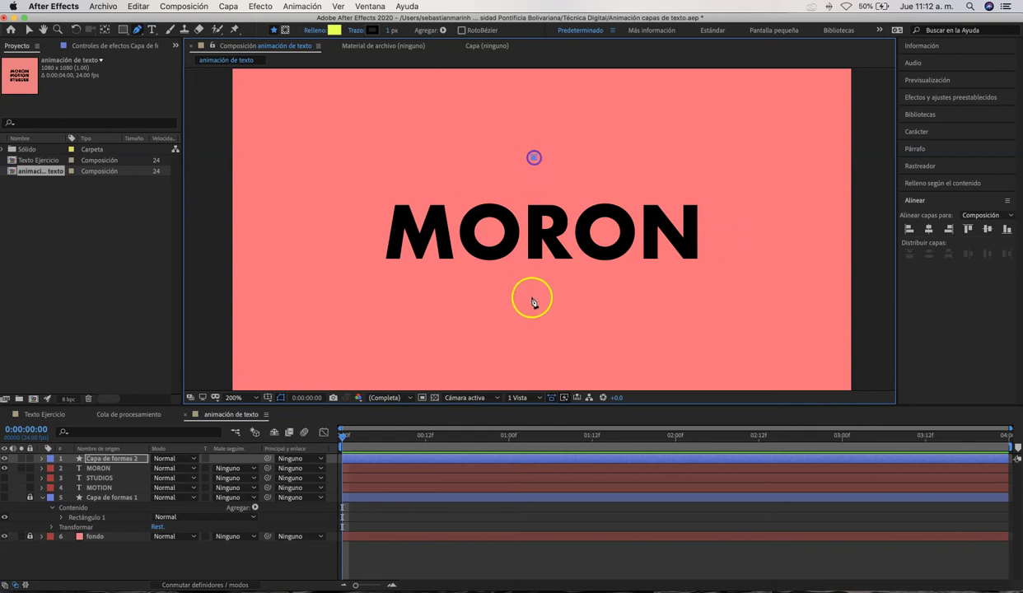
shift+click(516, 305)
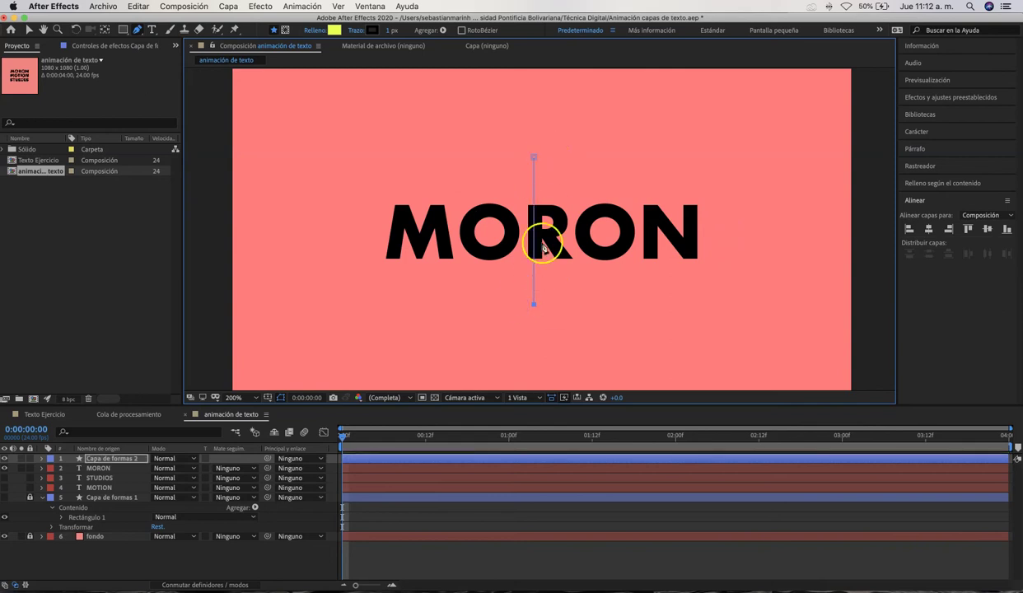
key(super+z)
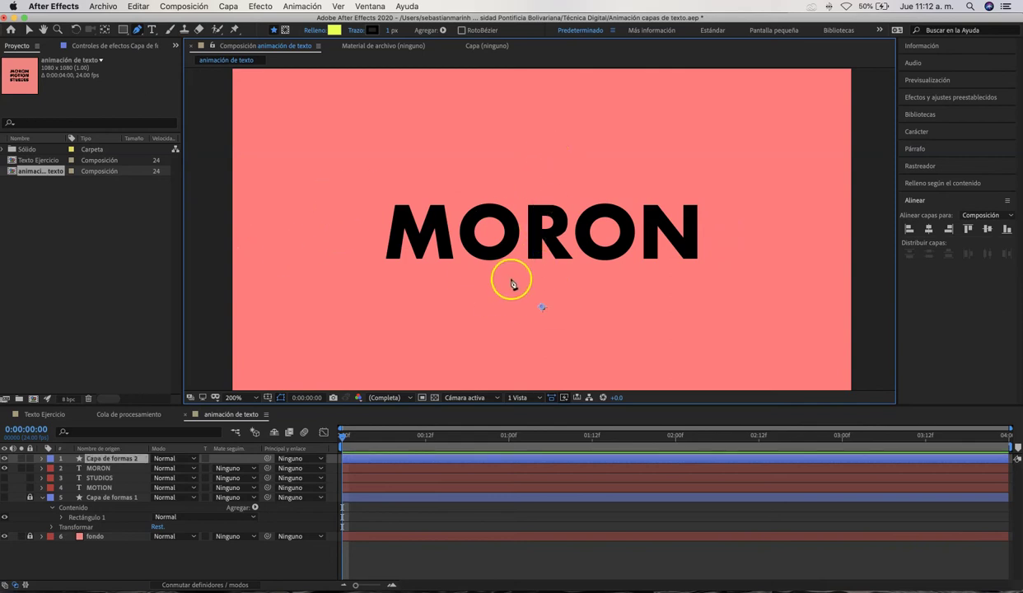
key(super+z)
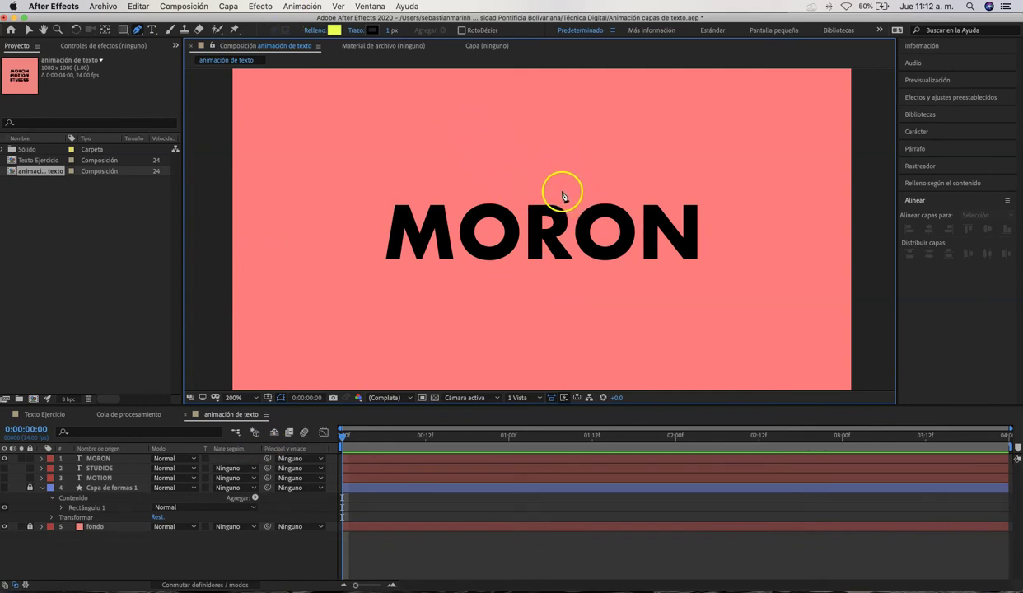
Draw a slanted straight line across the R of MORON, from its upper right to its lower left, with no fill
click(563, 192)
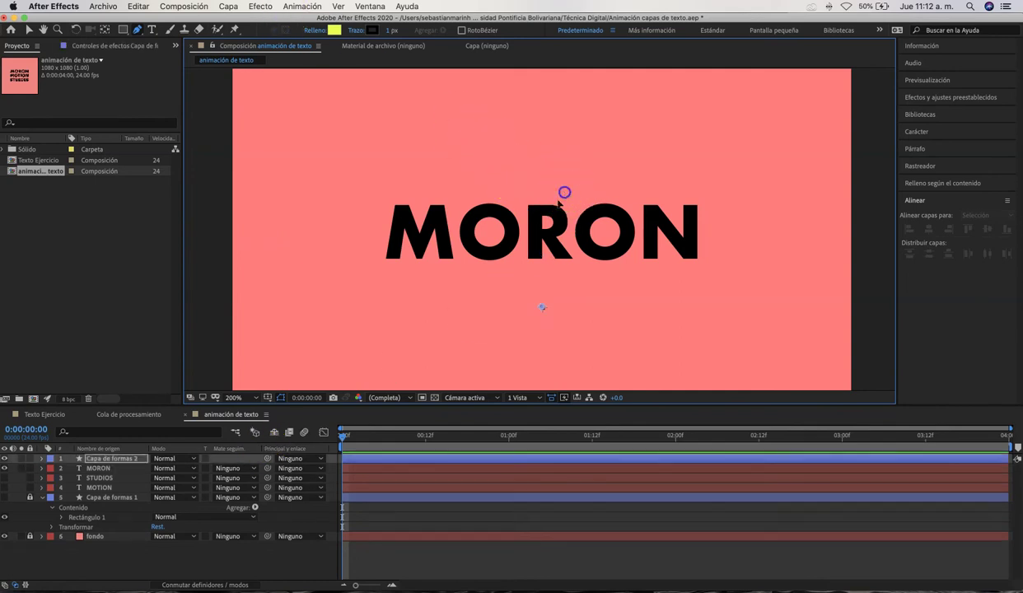
click(525, 274)
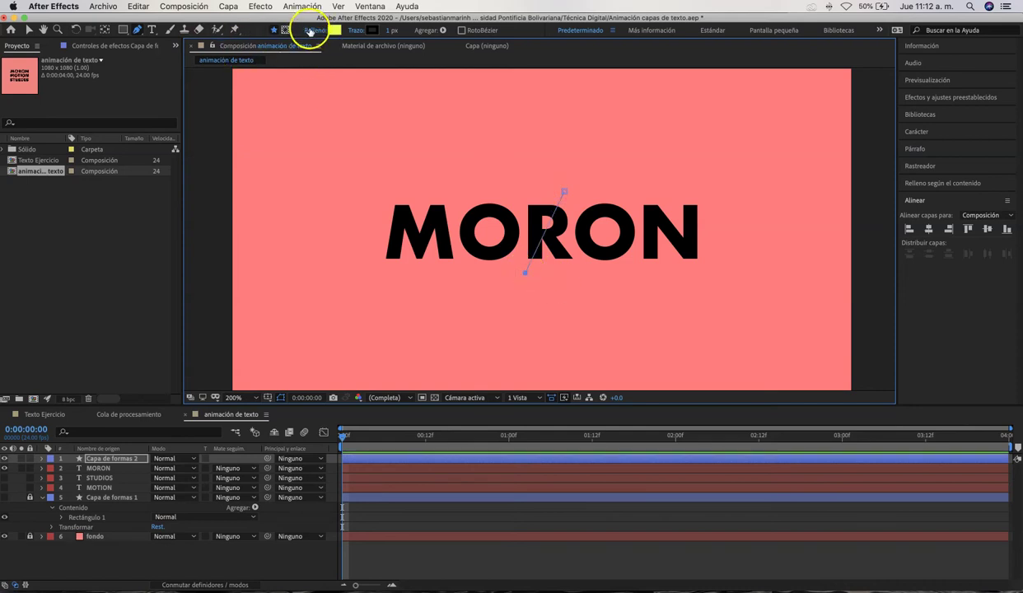
click(313, 31)
click(445, 278)
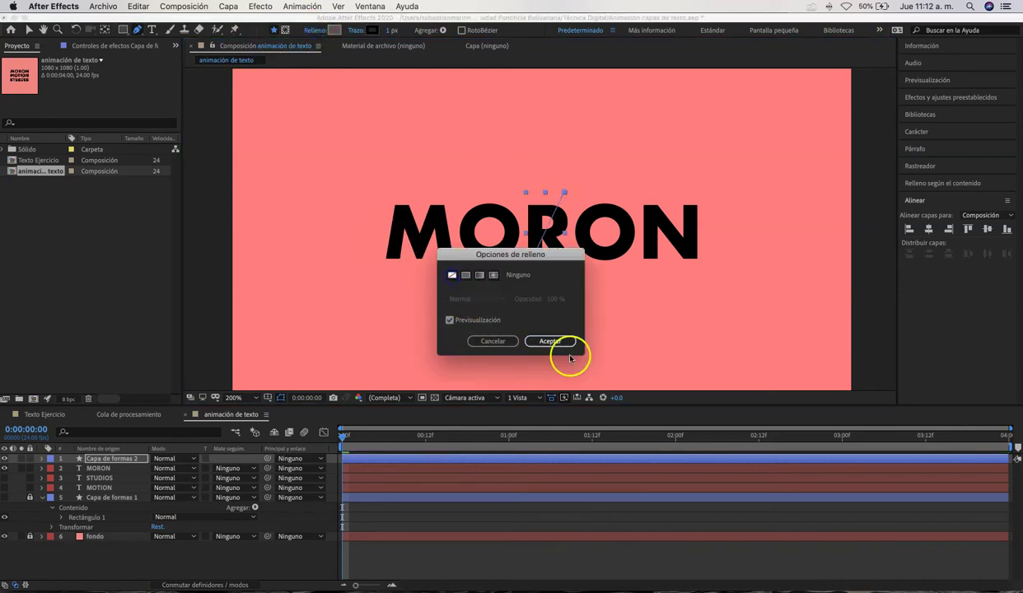
click(560, 343)
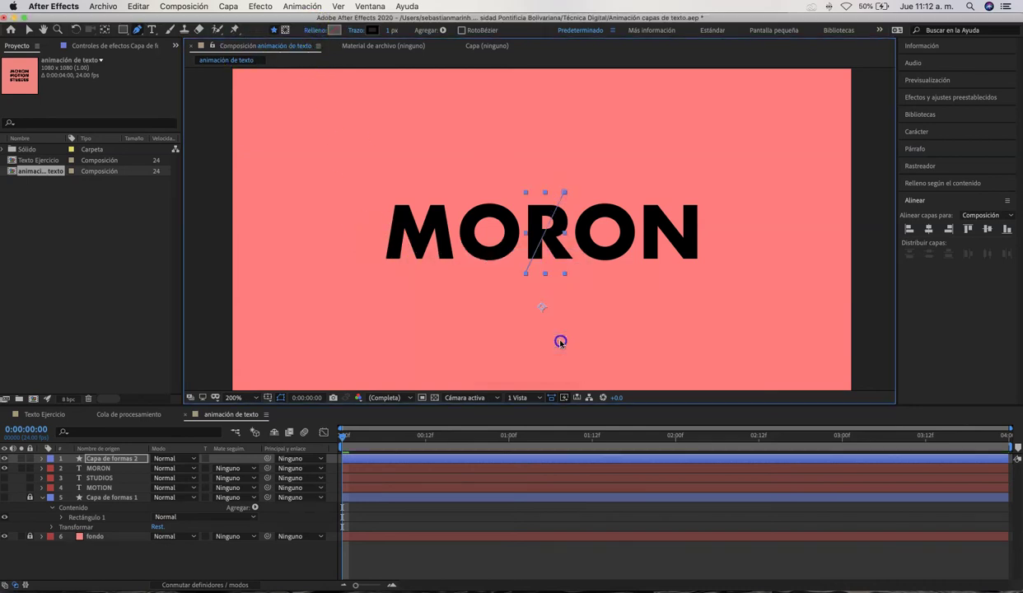
Give the slanted line a red stroke with a width of 4 px
click(372, 30)
drag(177, 186, 214, 128)
click(314, 136)
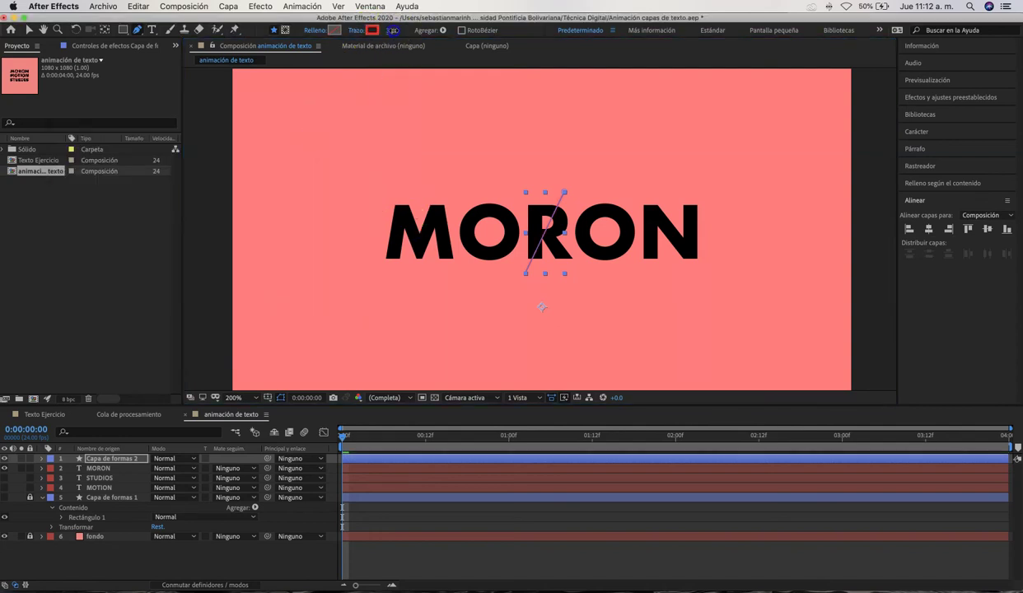
click(29, 30)
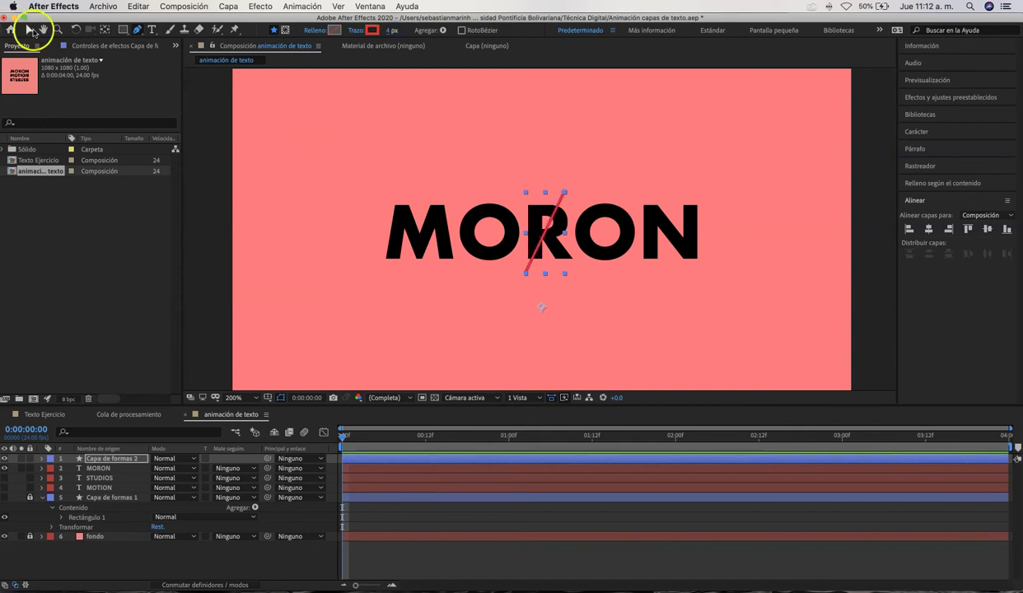
click(418, 168)
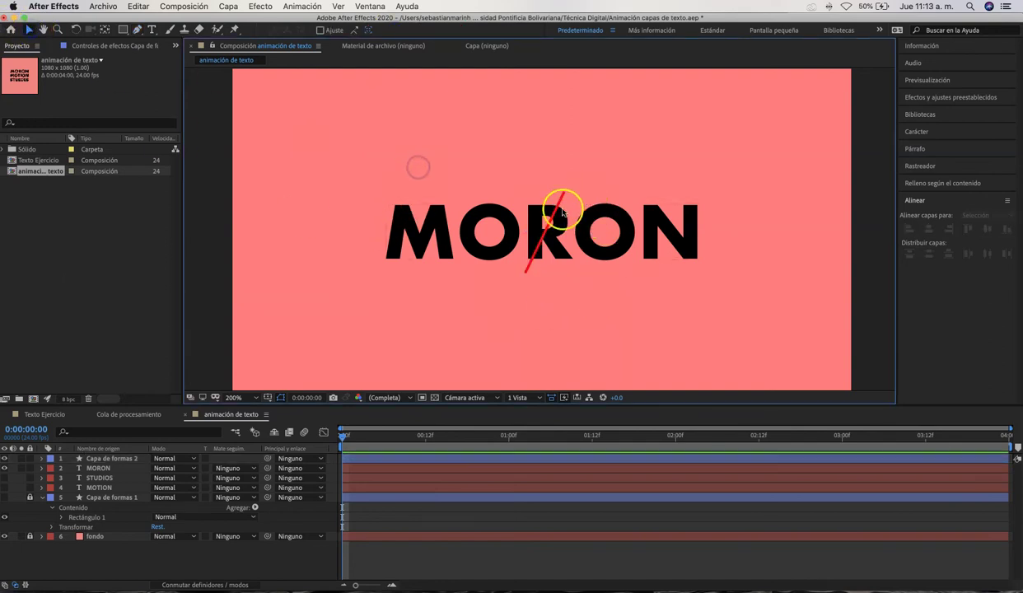
Rename the slanted line's shape layer as "linea"
click(118, 458)
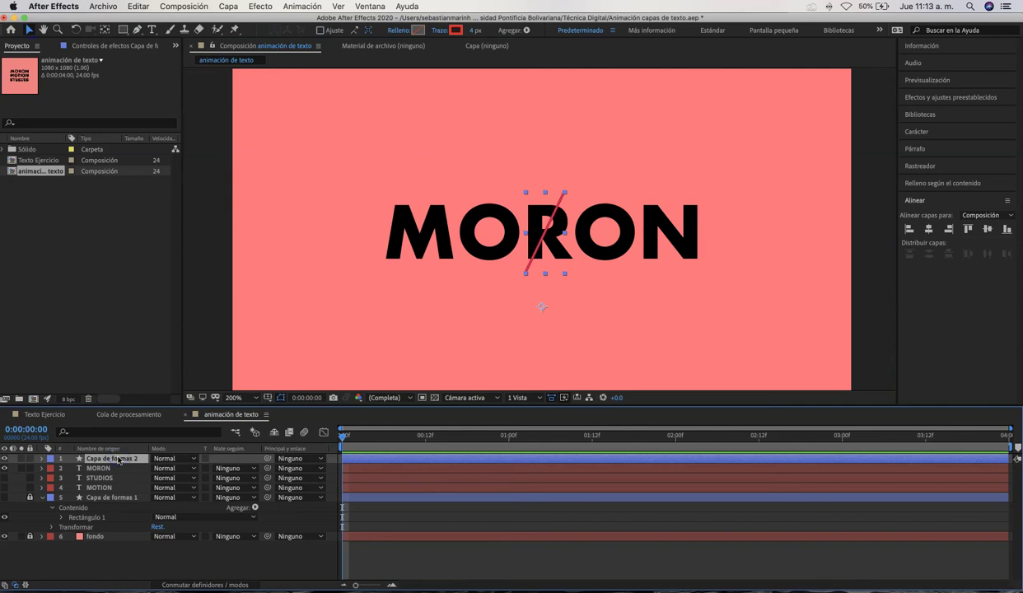
key(Return)
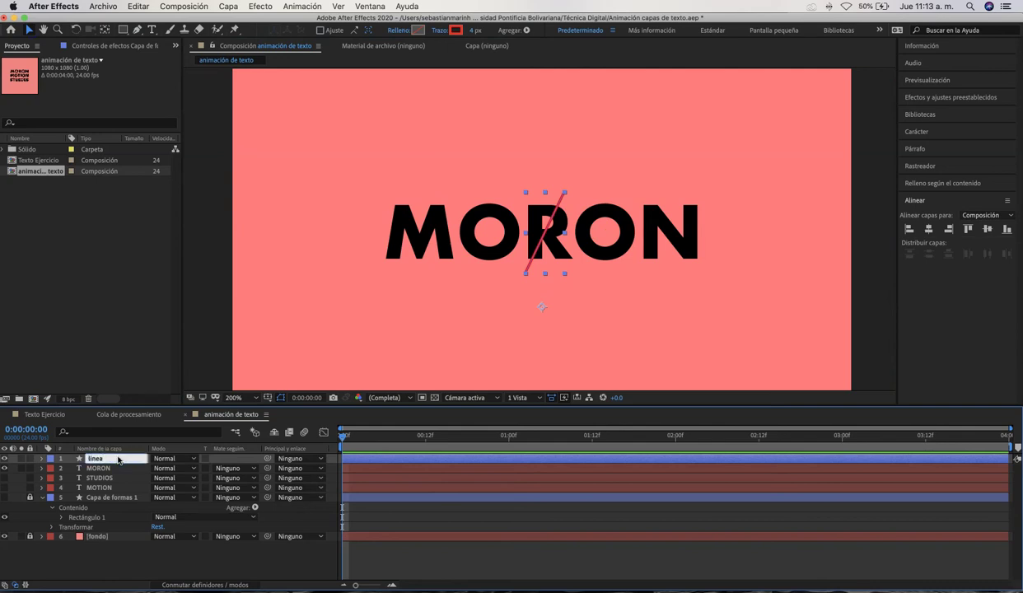
key(Return)
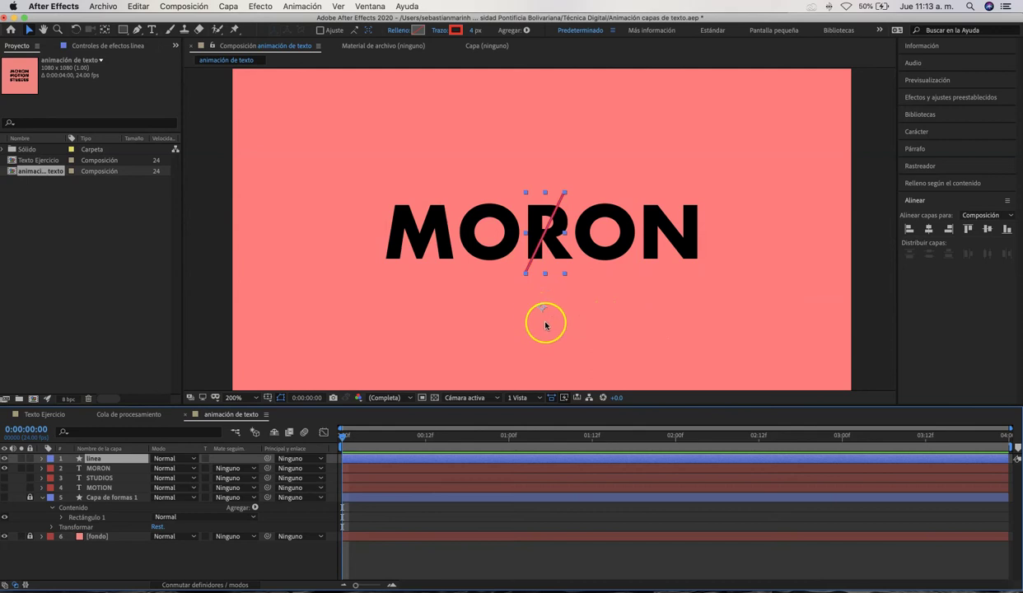
Move the anchor point of the "linea" layer to the centre of the slanted line with the Pan Behind tool
key(y)
drag(543, 306, 545, 235)
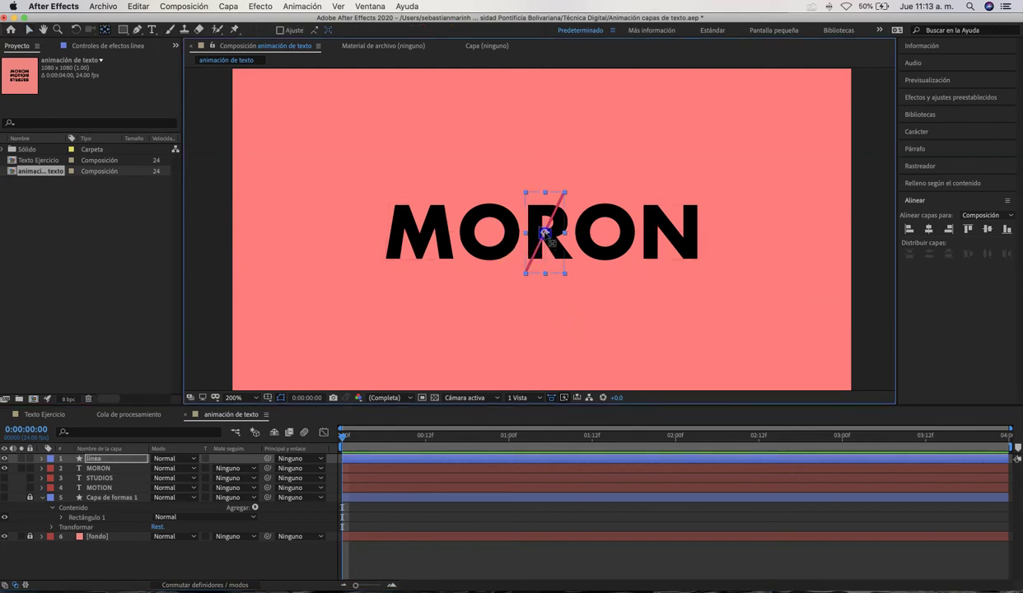
click(29, 30)
click(523, 289)
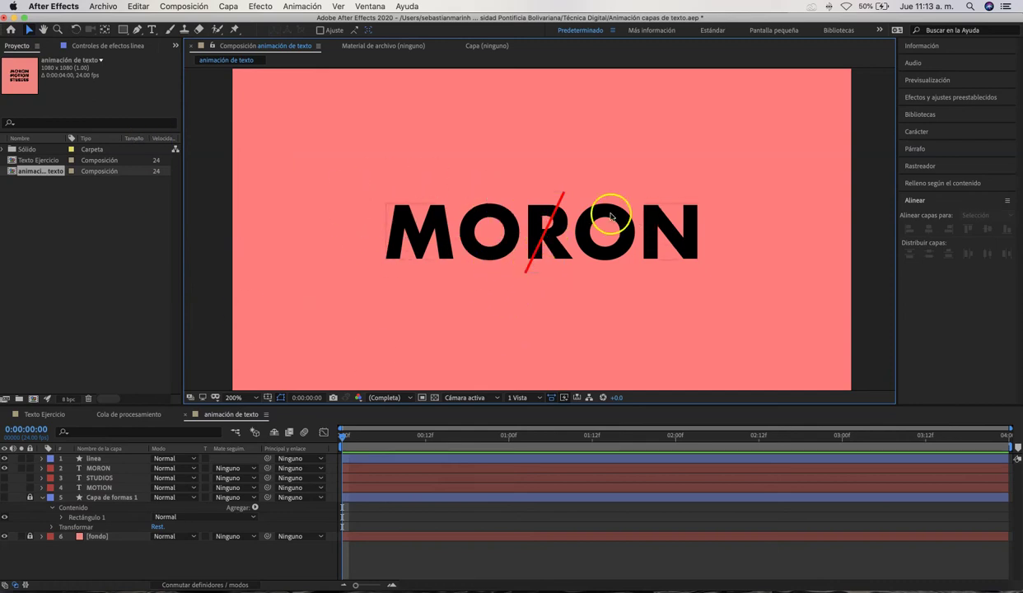
Set the Rectangle tool to no stroke and a solid yellow fill, with no layer selected
click(124, 31)
click(123, 34)
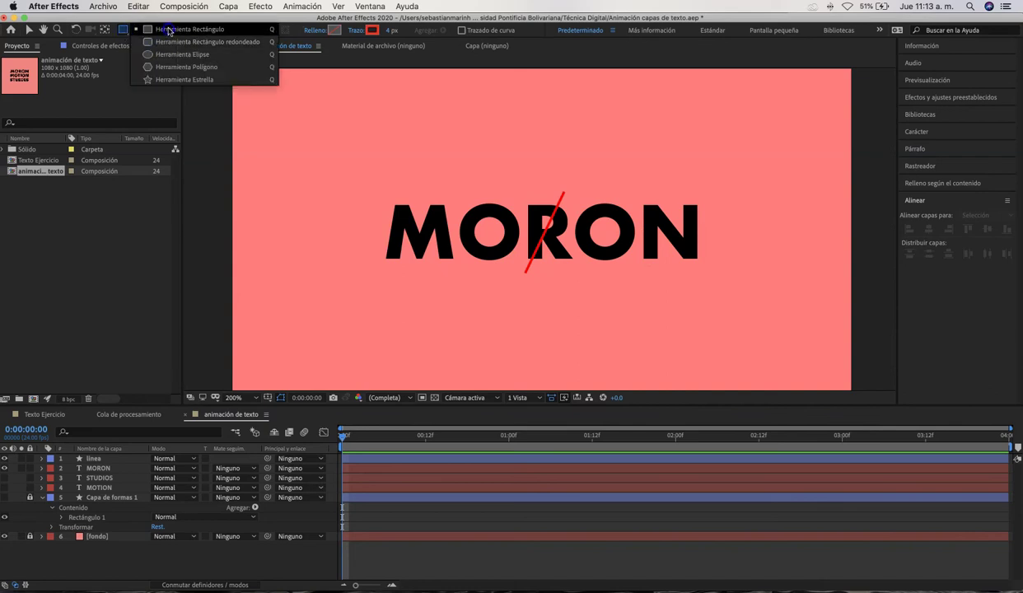
click(356, 32)
click(452, 275)
click(550, 341)
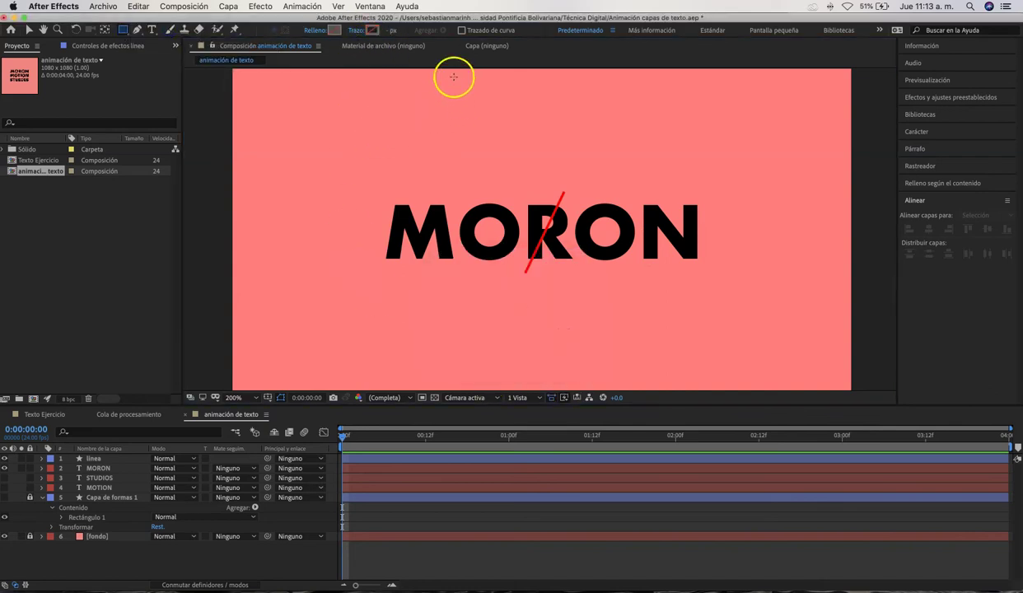
key(comma)
click(336, 29)
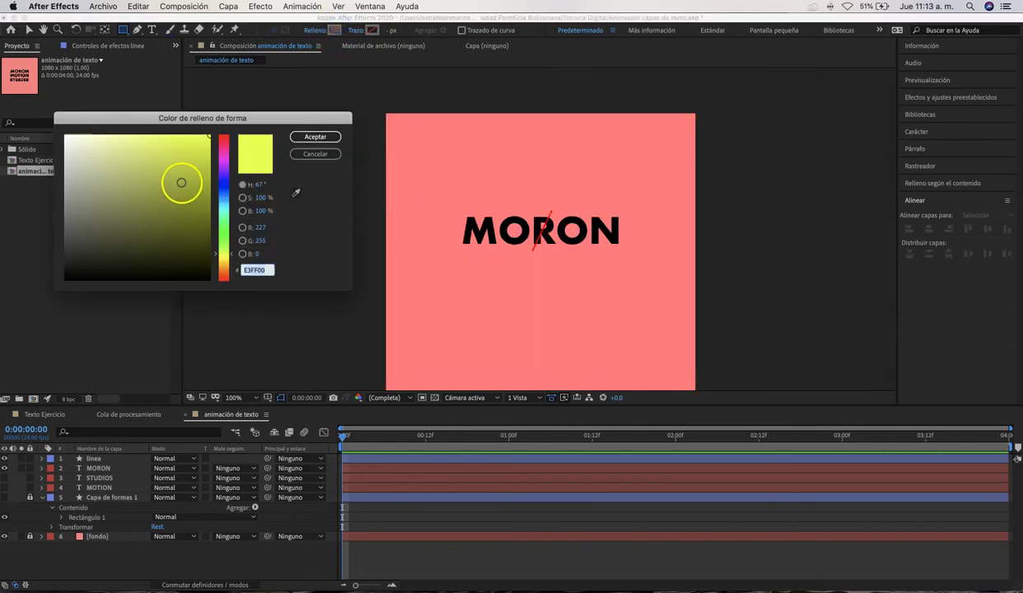
drag(221, 265, 222, 260)
drag(184, 144, 198, 134)
click(329, 137)
Draw a yellow rectangle about 312 × 151 px over the left half of MORON and rename its layer "mascara izq"
key(period)
key(period)
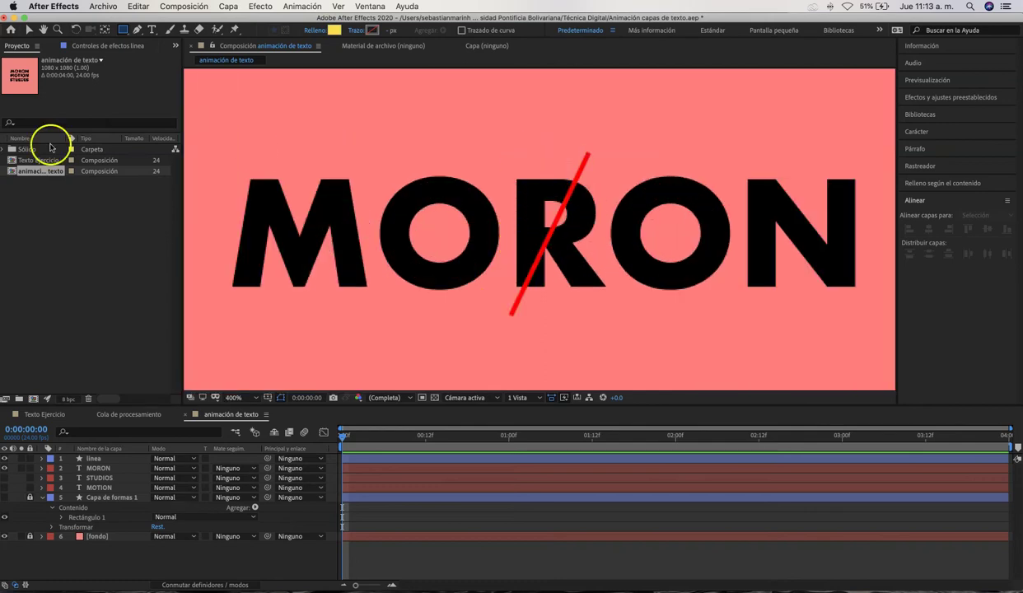
drag(215, 153, 573, 324)
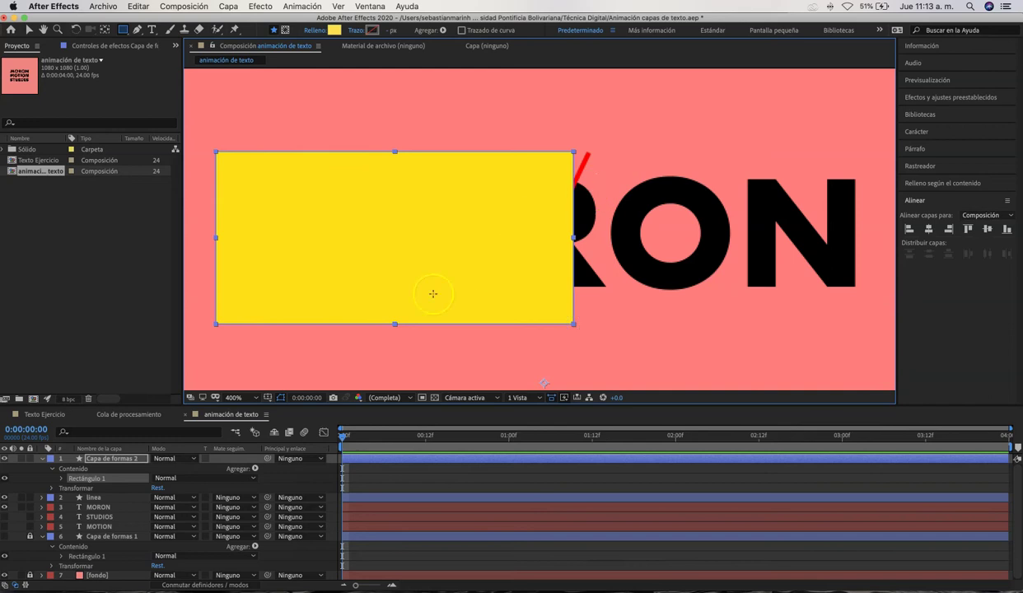
click(115, 458)
key(Return)
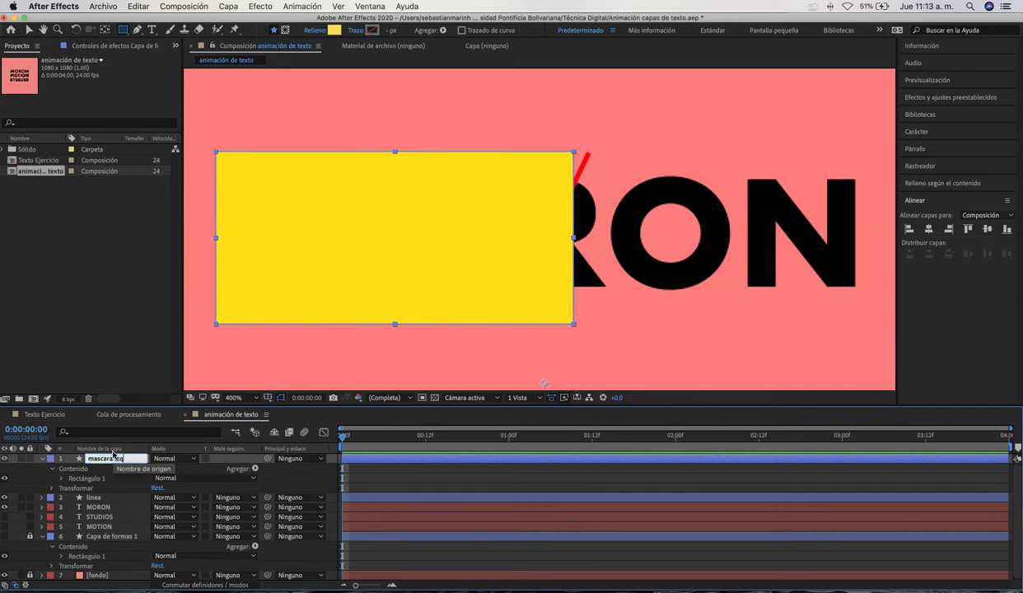
key(Return)
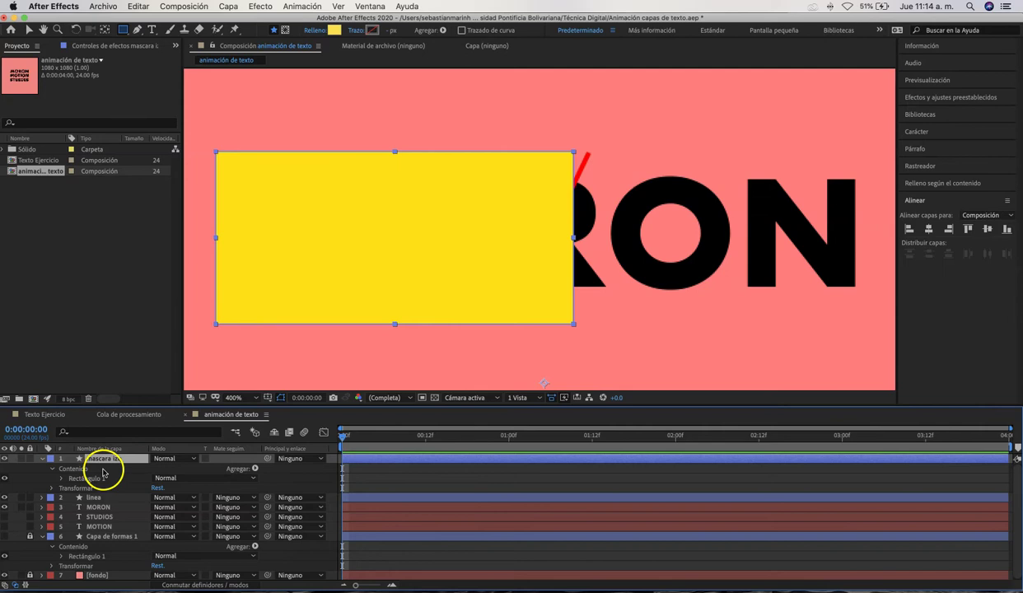
Convert the rectangle path of the "mascara izq" layer into an editable Bezier path
click(42, 458)
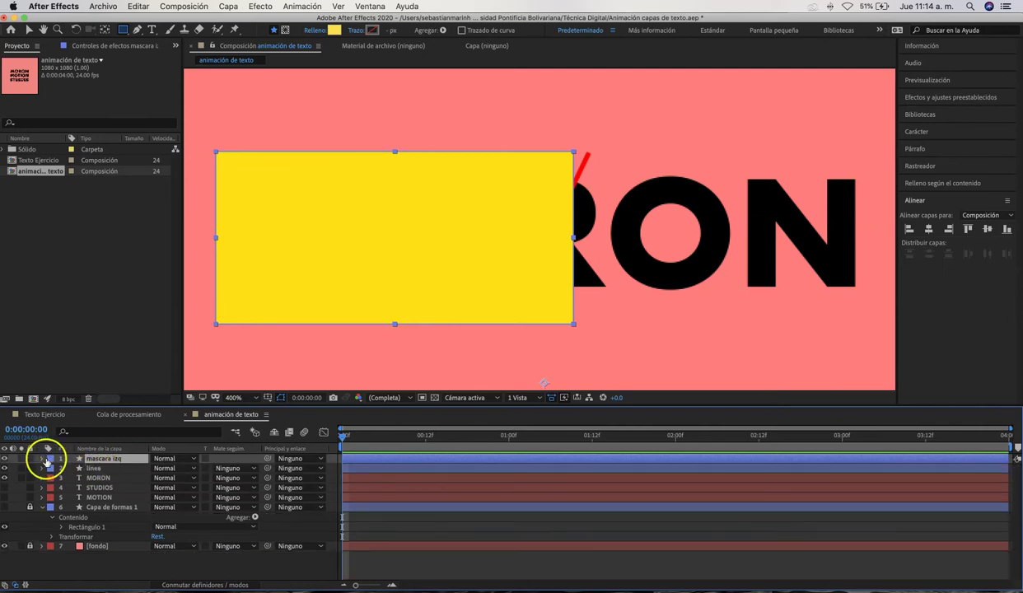
click(42, 457)
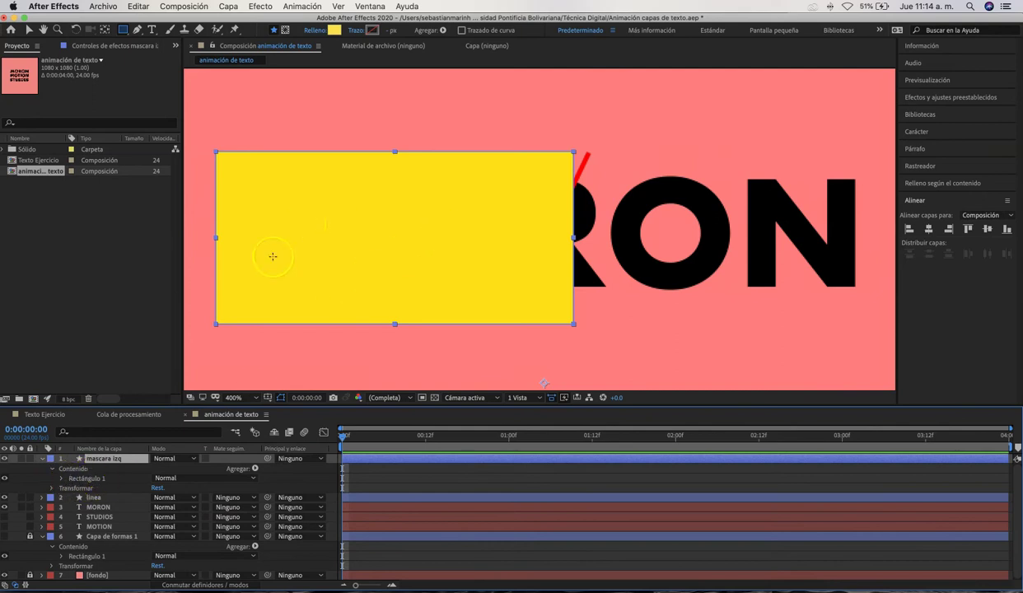
click(60, 479)
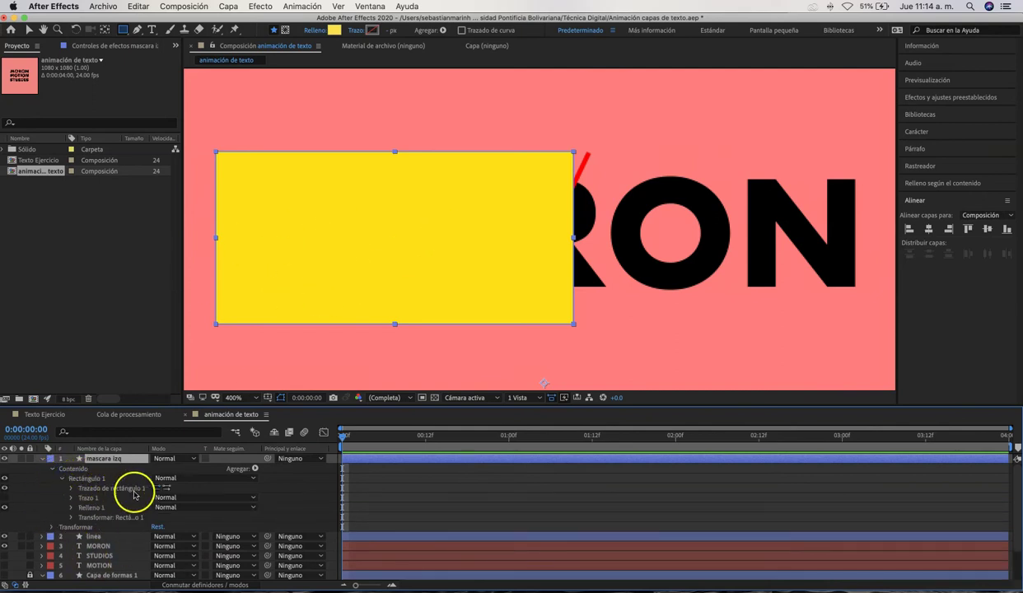
click(72, 489)
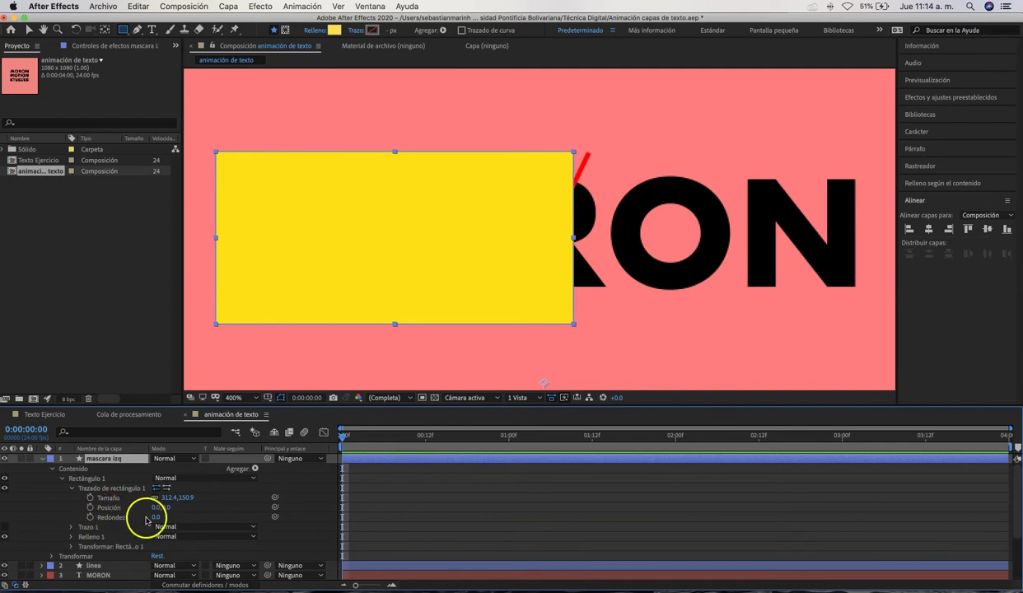
drag(155, 516, 76, 516)
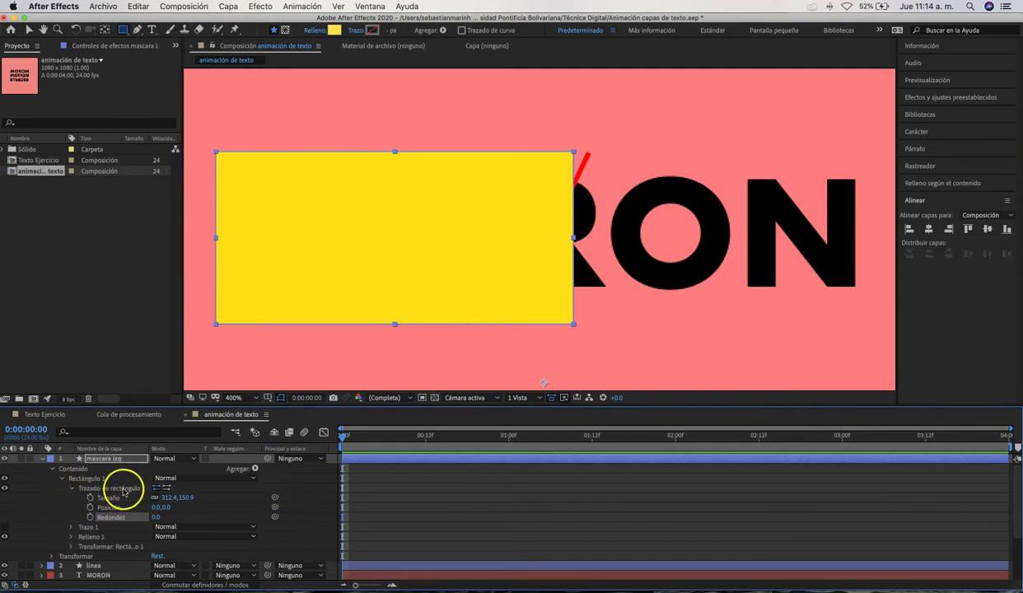
click(102, 489)
right_click(104, 490)
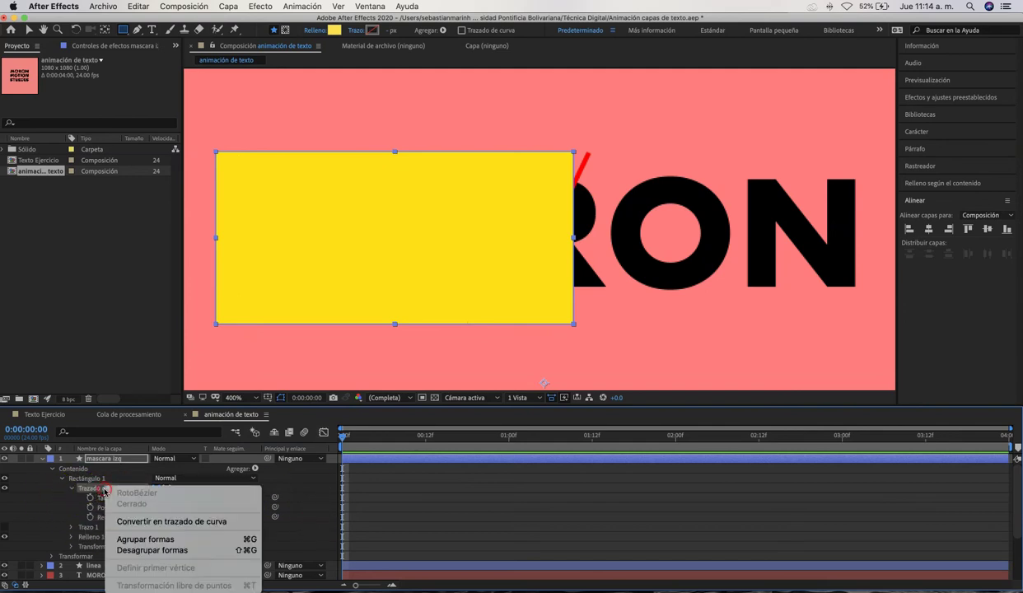
click(167, 521)
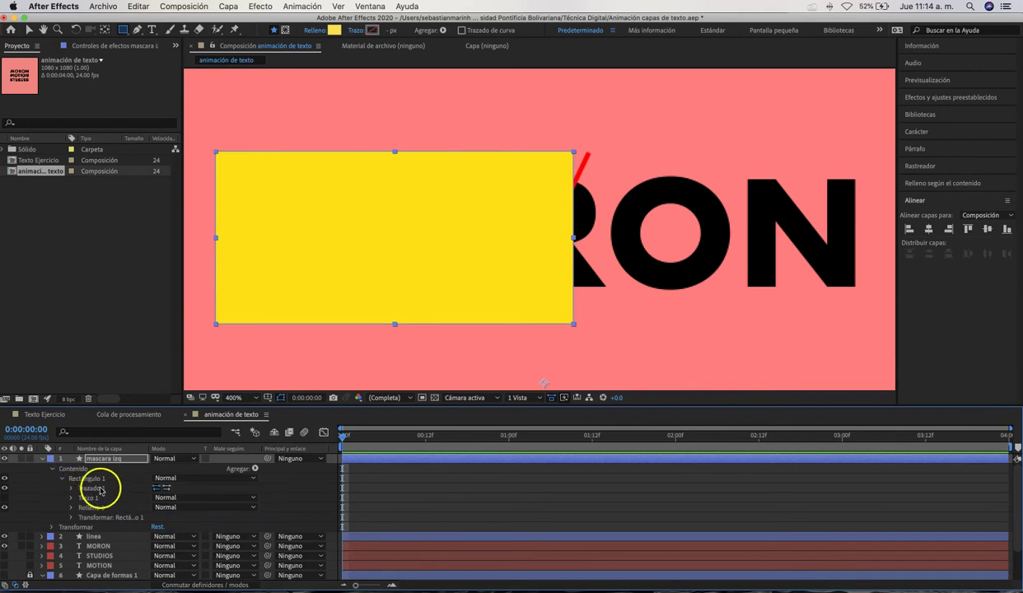
Try to select the right-hand corner points of the "mascara izq" path one by one, undoing the accidental change to the red line
click(71, 489)
click(107, 499)
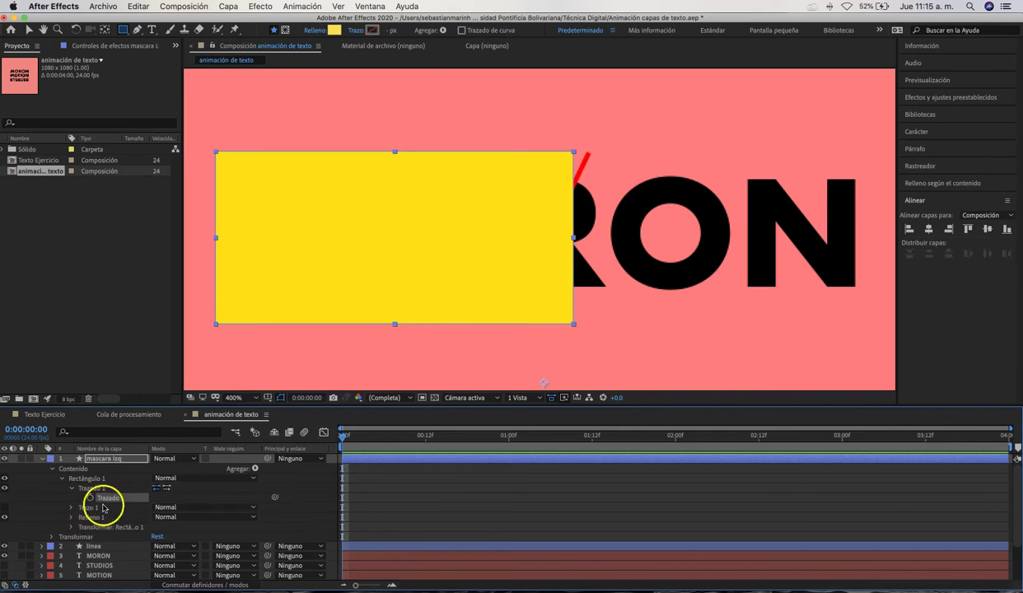
click(104, 501)
click(205, 366)
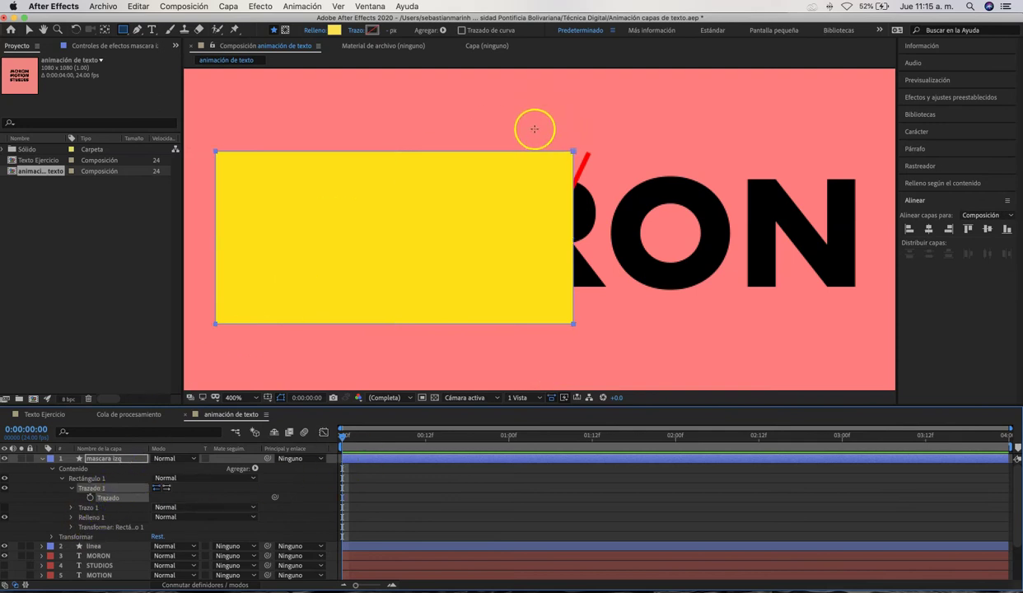
key(v)
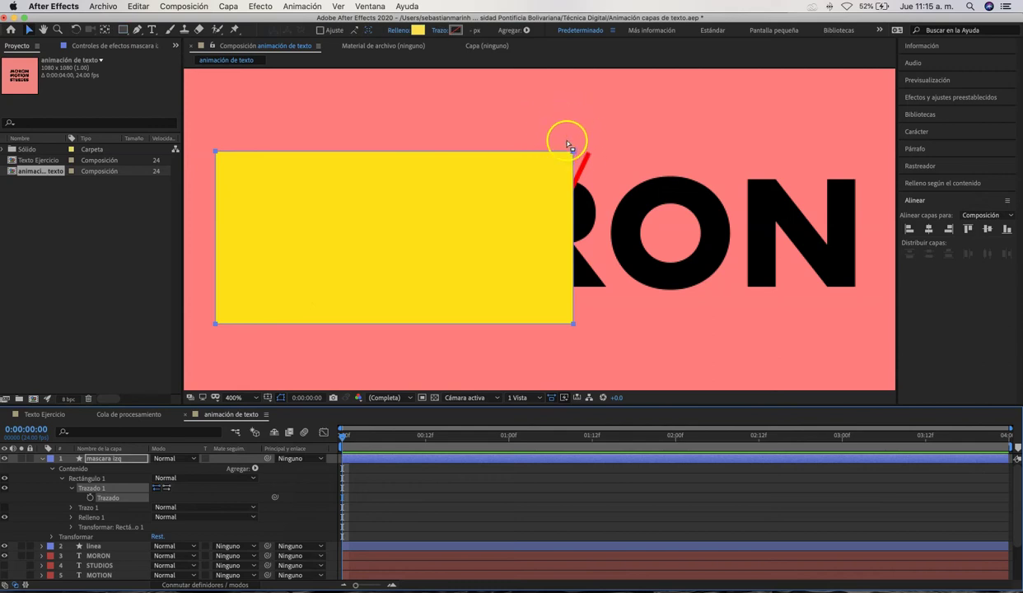
click(571, 145)
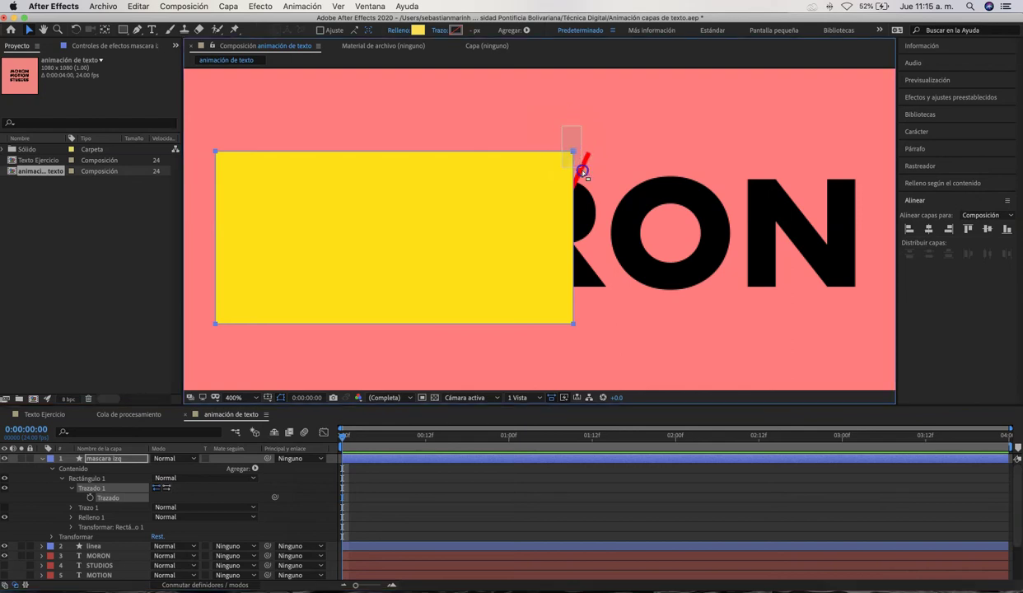
drag(582, 171, 588, 171)
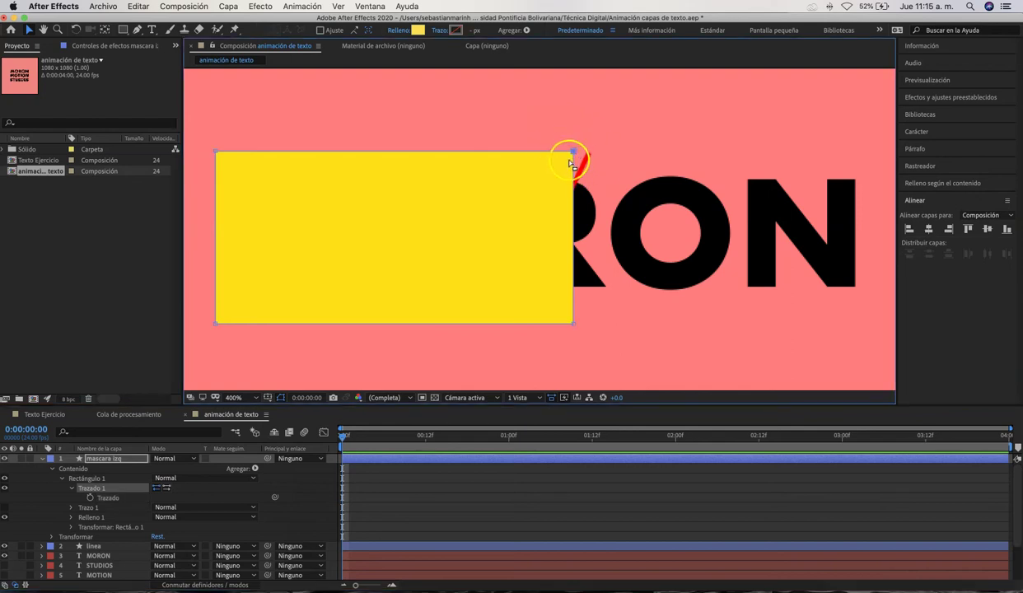
click(582, 319)
drag(578, 322, 562, 337)
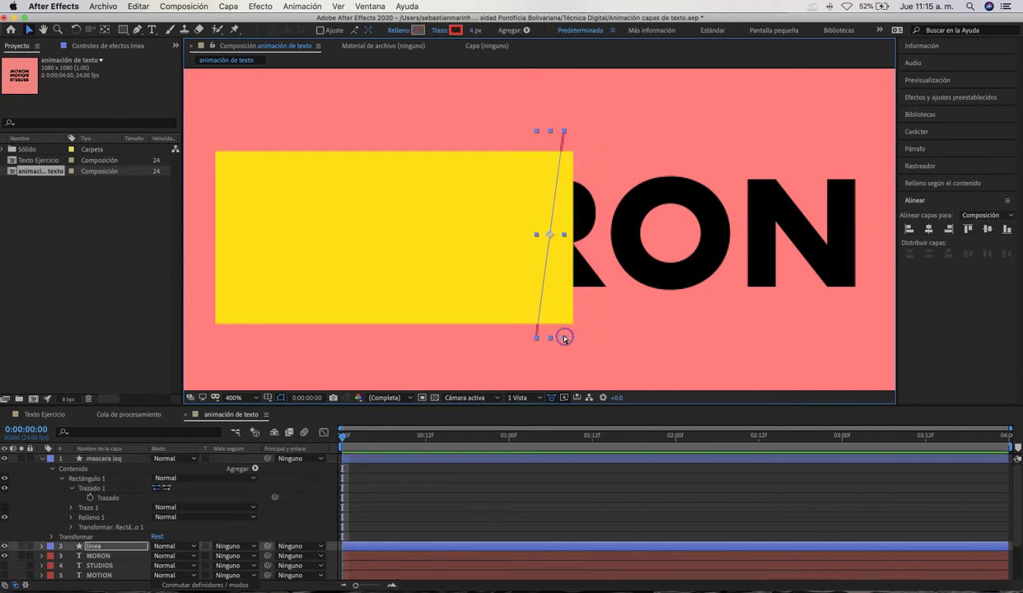
key(super+z)
Reselect the "mascara izq" path and try box-selecting its corner points around the rectangle
click(104, 458)
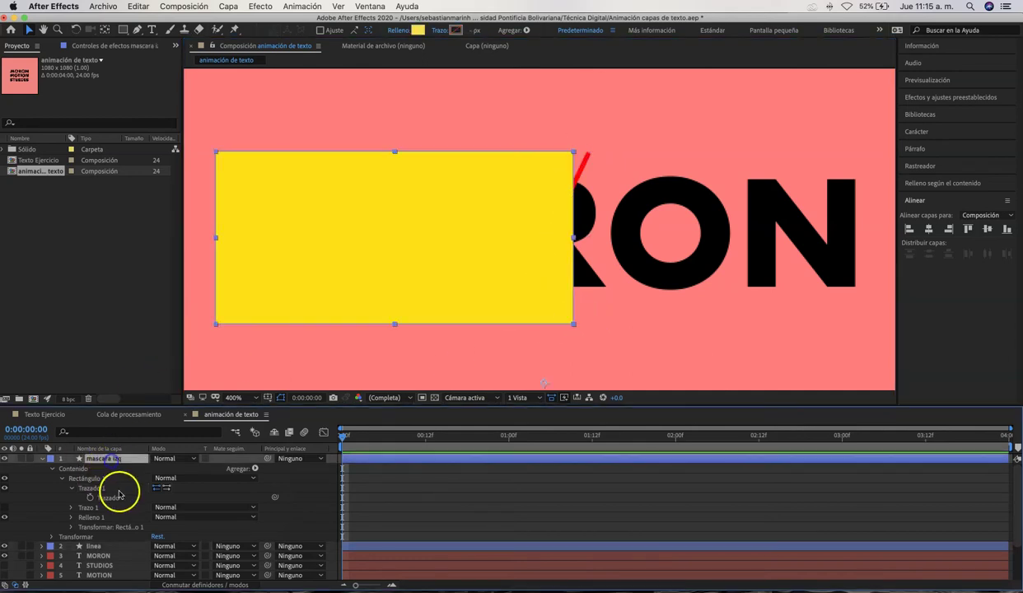
click(104, 492)
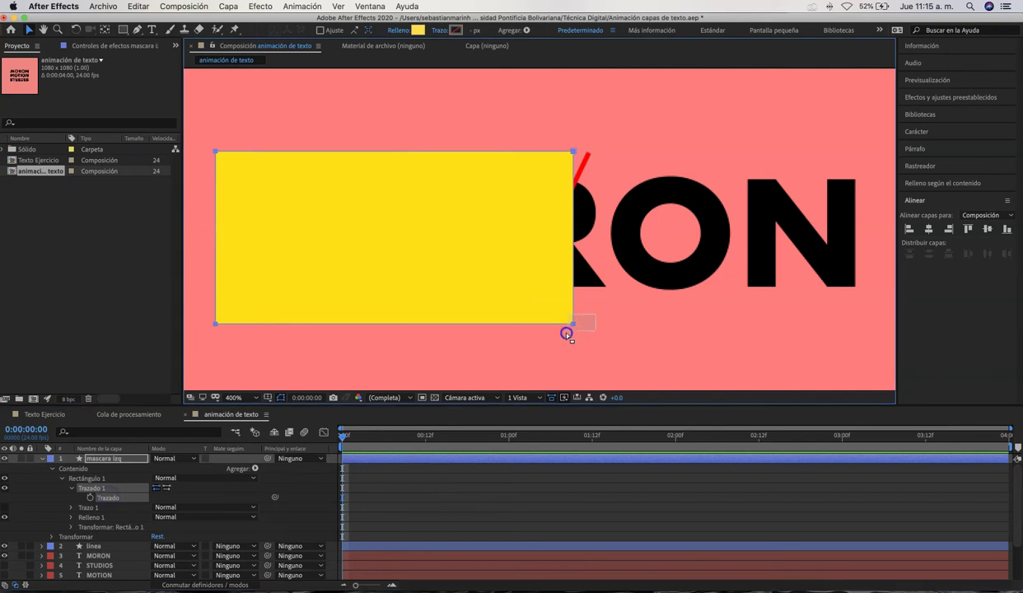
drag(205, 142, 232, 170)
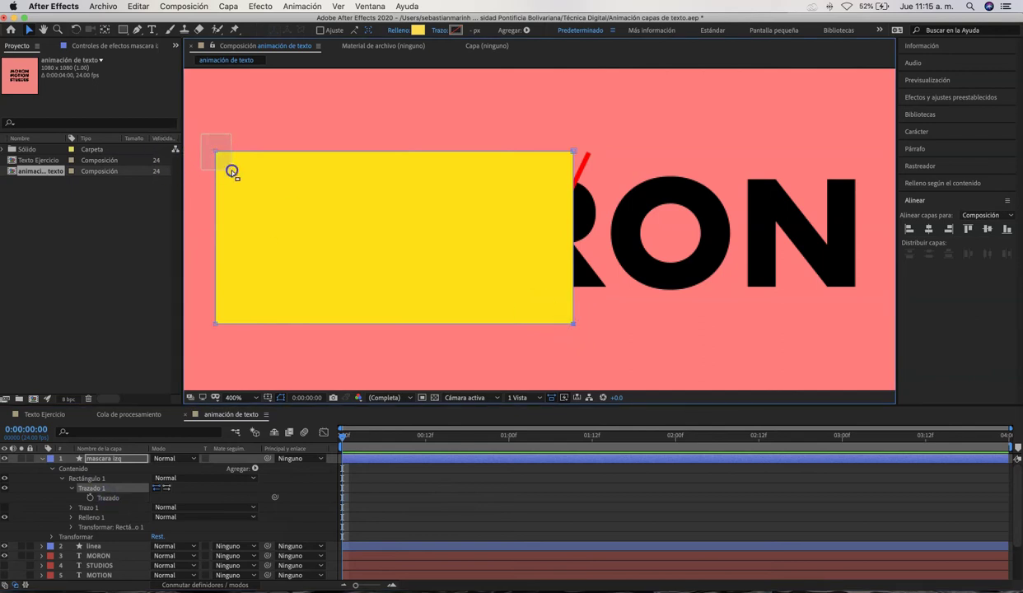
drag(204, 117, 585, 326)
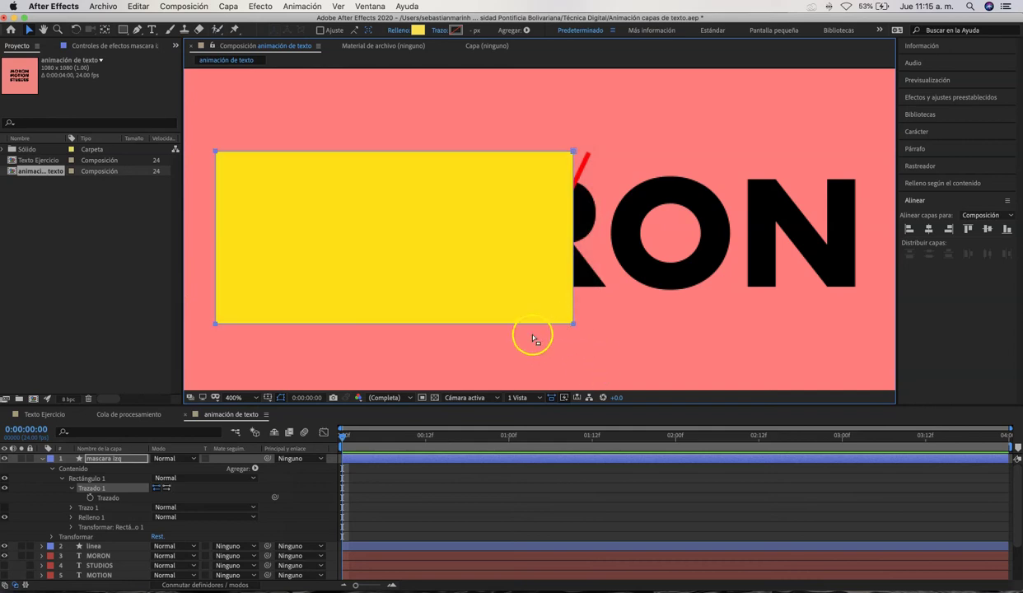
drag(591, 139, 592, 140)
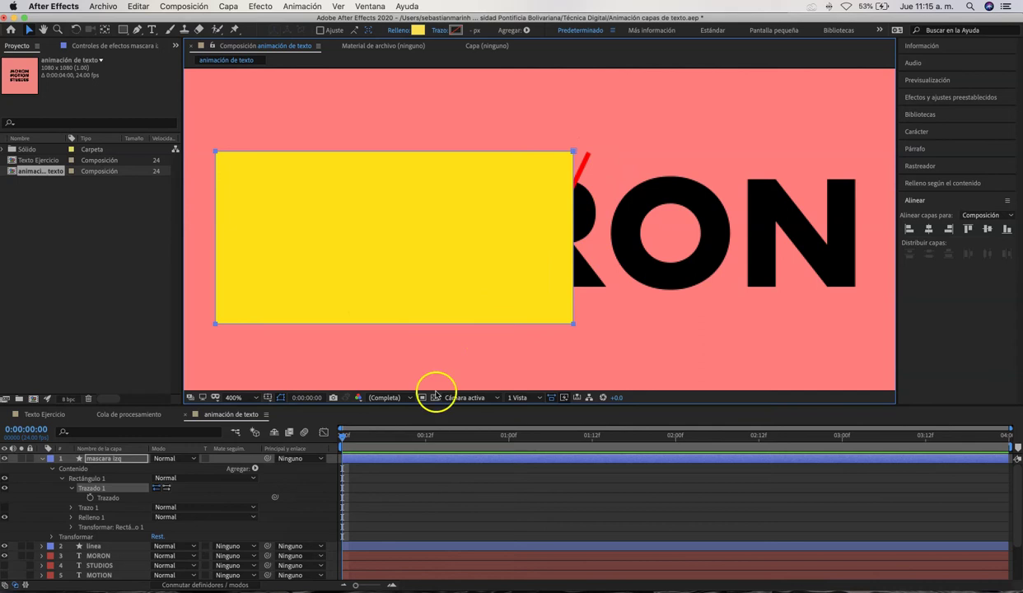
Lower the opacity of the "mascara izq" layer to 39% so the text and line show through
click(106, 458)
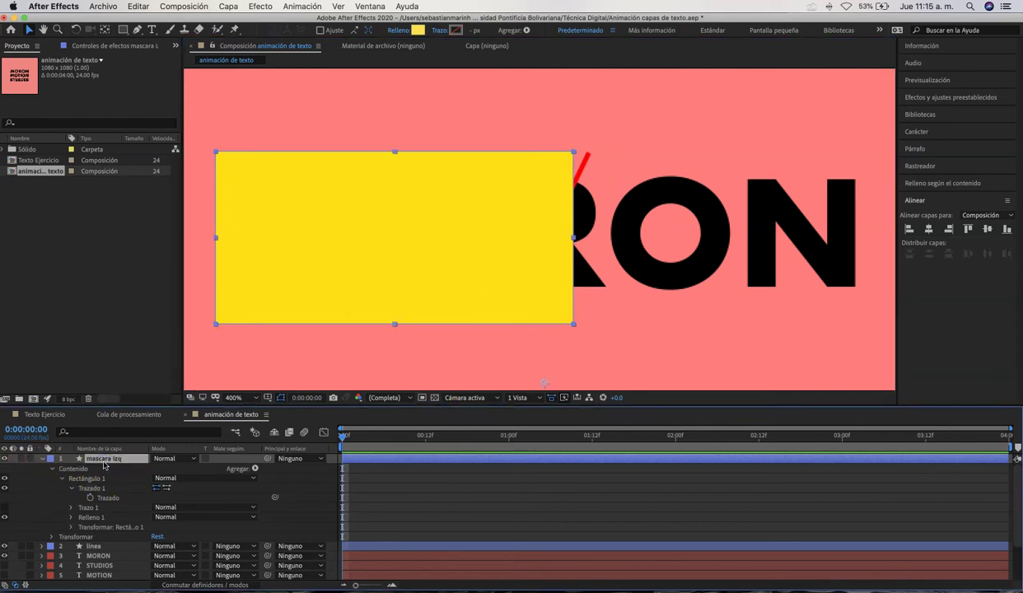
key(t)
click(165, 469)
drag(158, 471, 123, 468)
click(279, 367)
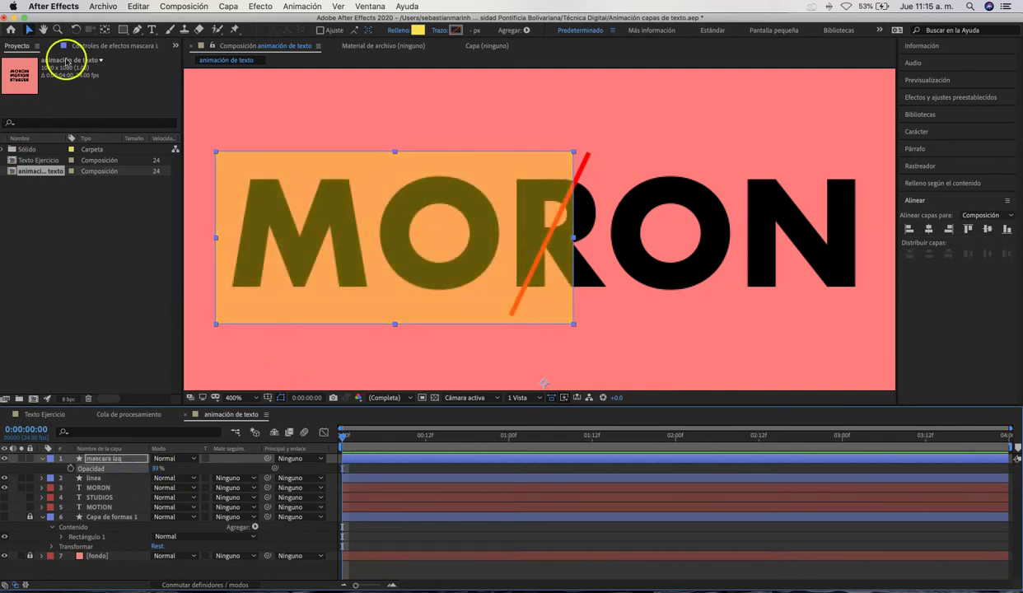
Move the upper-right corner point of the "mascara izq" path to the upper end of the red slanted line
click(43, 459)
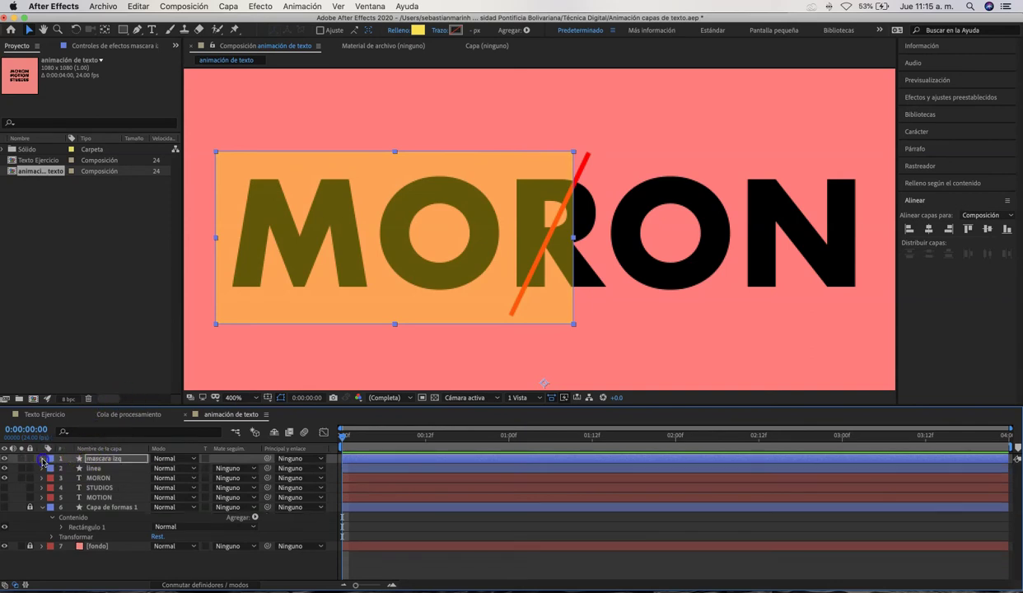
click(43, 458)
click(53, 487)
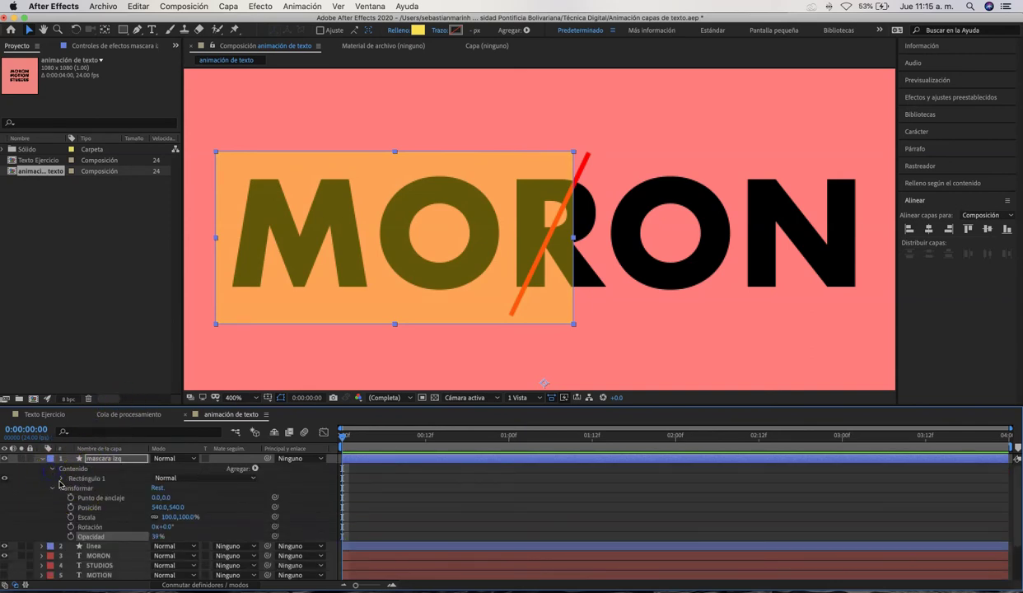
click(61, 479)
click(71, 487)
click(109, 498)
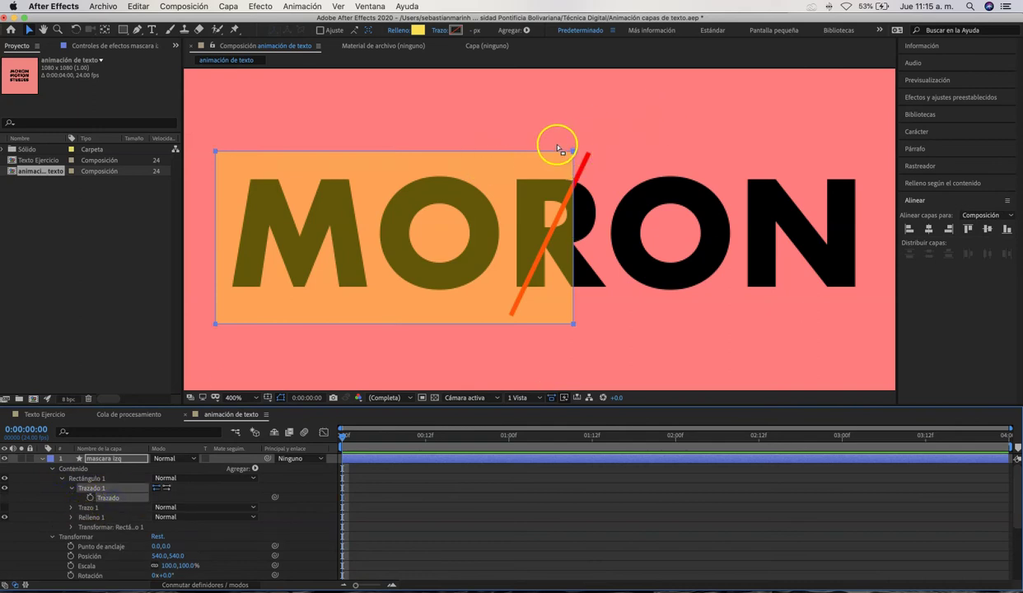
click(578, 163)
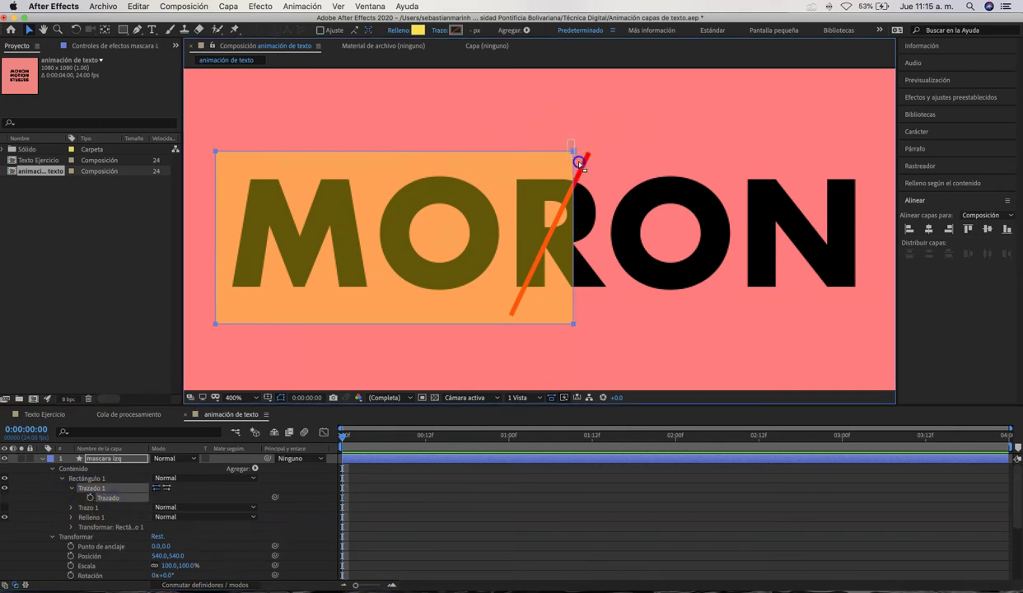
click(571, 153)
drag(574, 154, 588, 152)
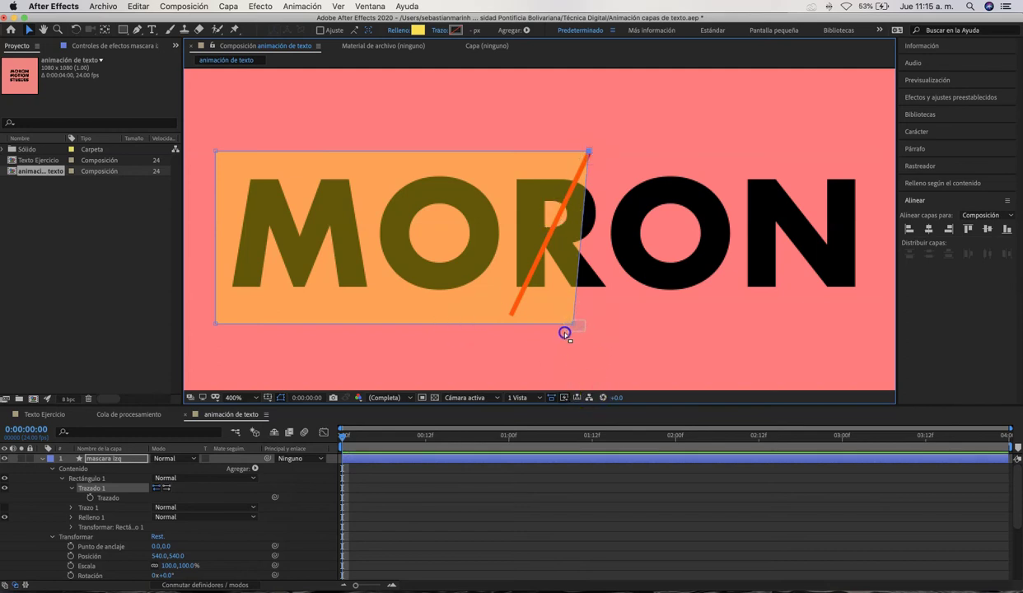
Move the path's lower-right corner point just past the red line's lower end and fine-tune the upper one so the edge follows the line
drag(574, 326, 504, 333)
mouse_move(499, 342)
mouse_down()
mouse_move(513, 332)
mouse_move(504, 330)
mouse_up()
drag(566, 160, 584, 151)
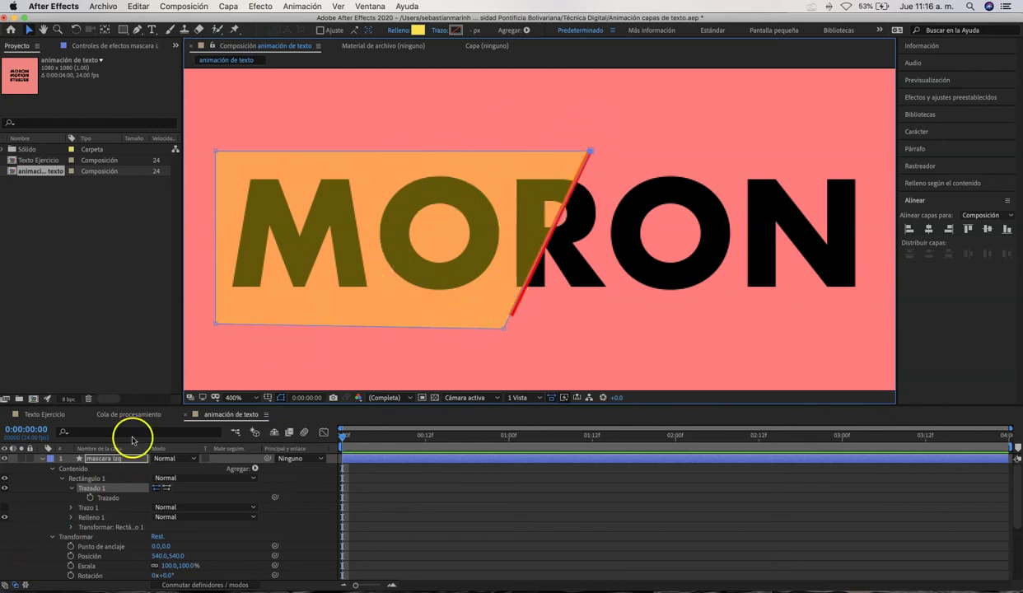
click(61, 466)
click(42, 458)
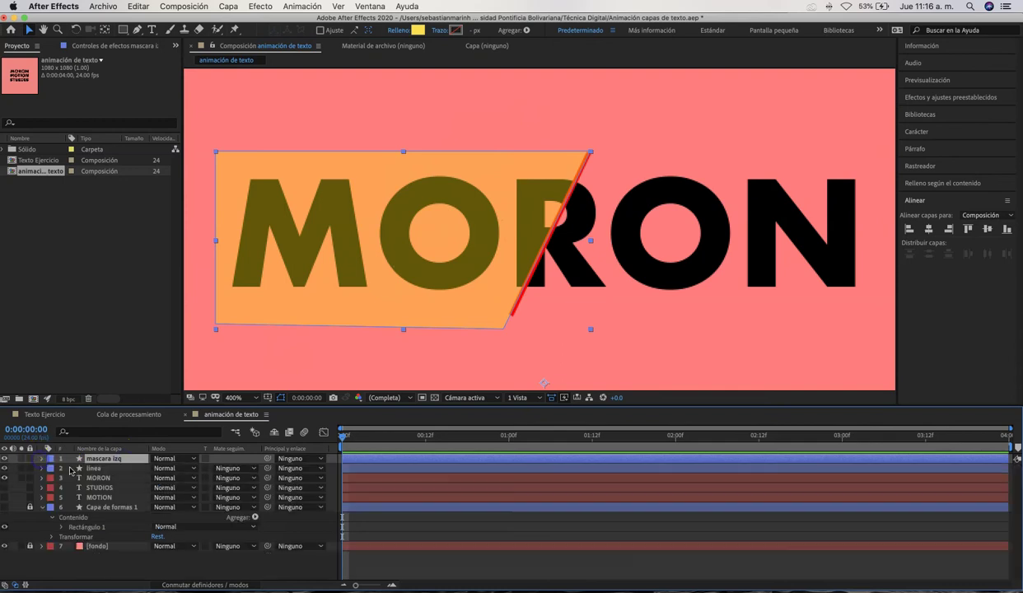
click(119, 574)
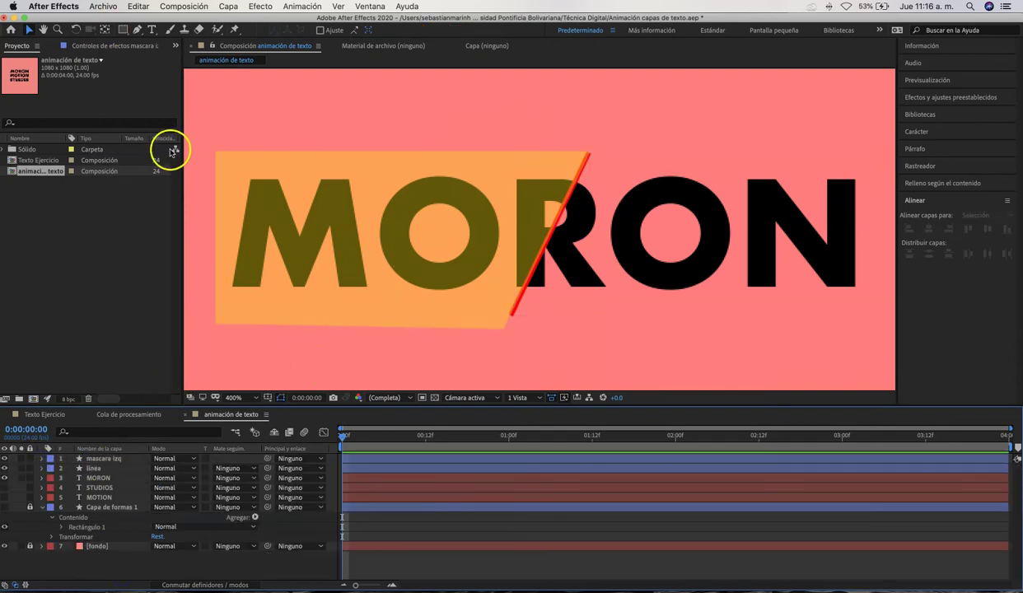
Deselect the left mask and ready the Rectangle tool with a red fill for a new shape
click(94, 458)
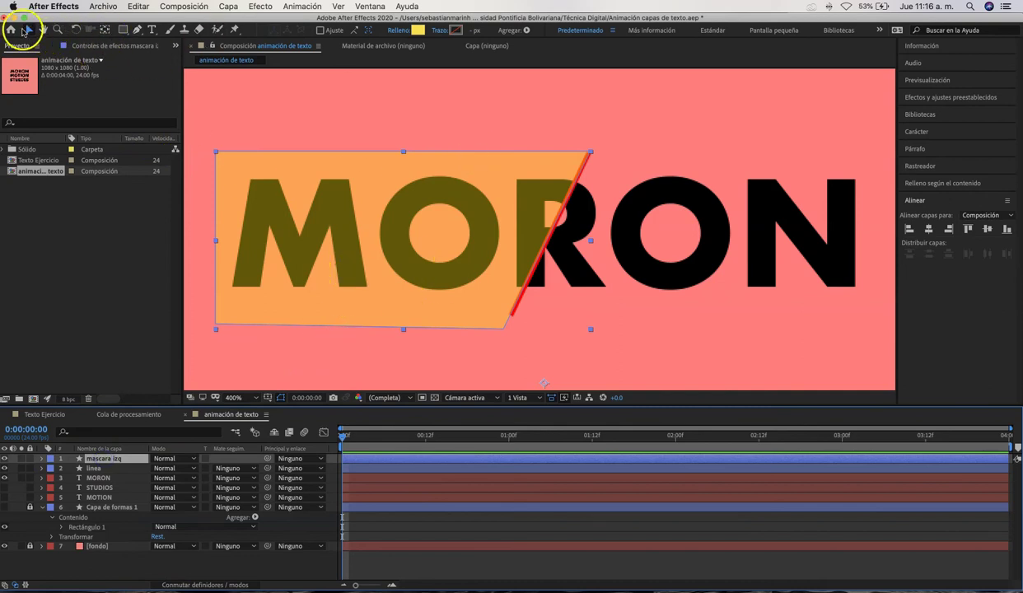
click(602, 382)
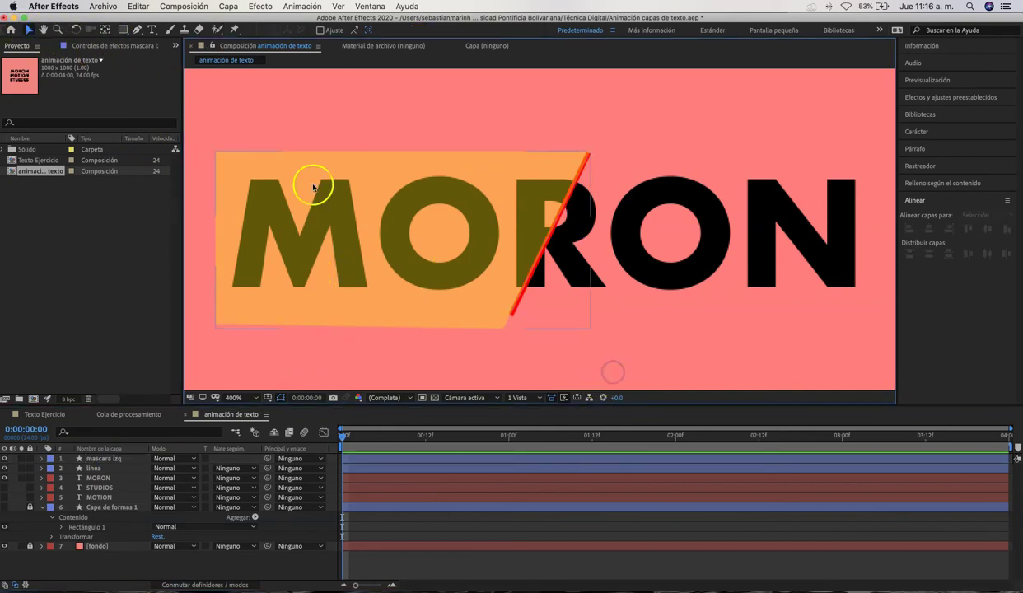
click(122, 29)
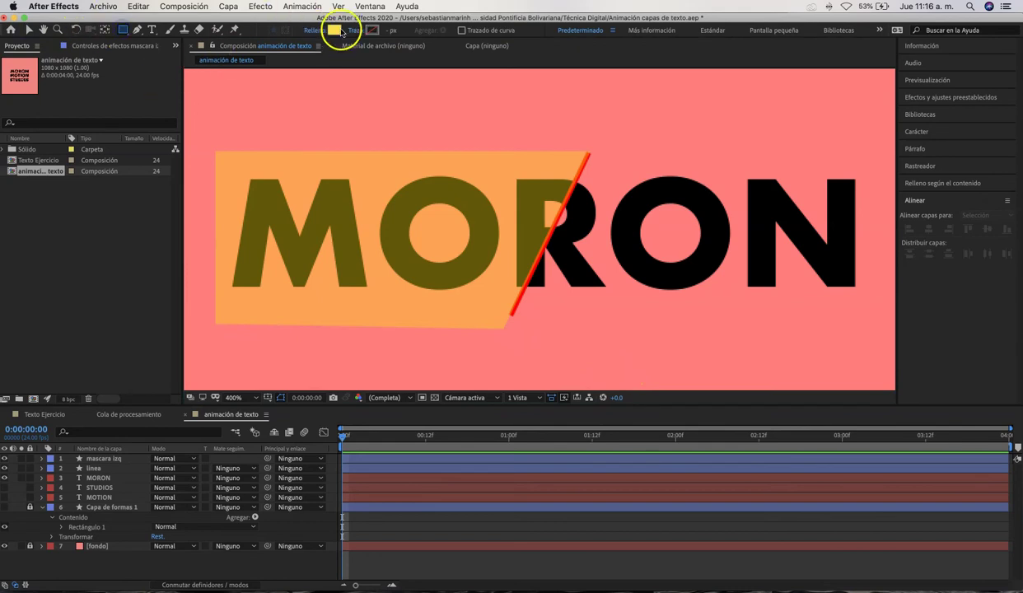
click(334, 31)
drag(222, 157, 236, 126)
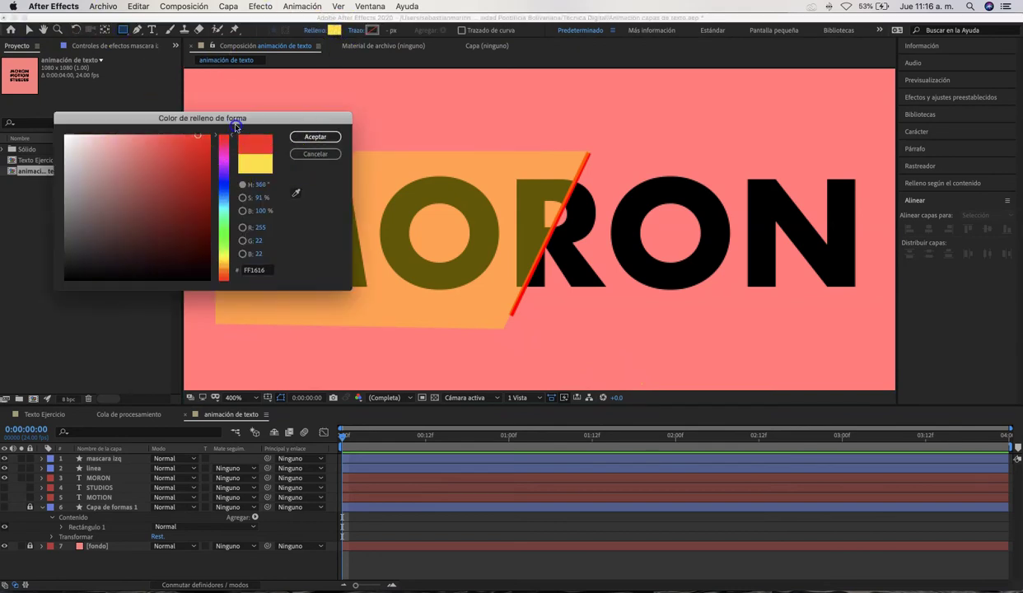
click(326, 136)
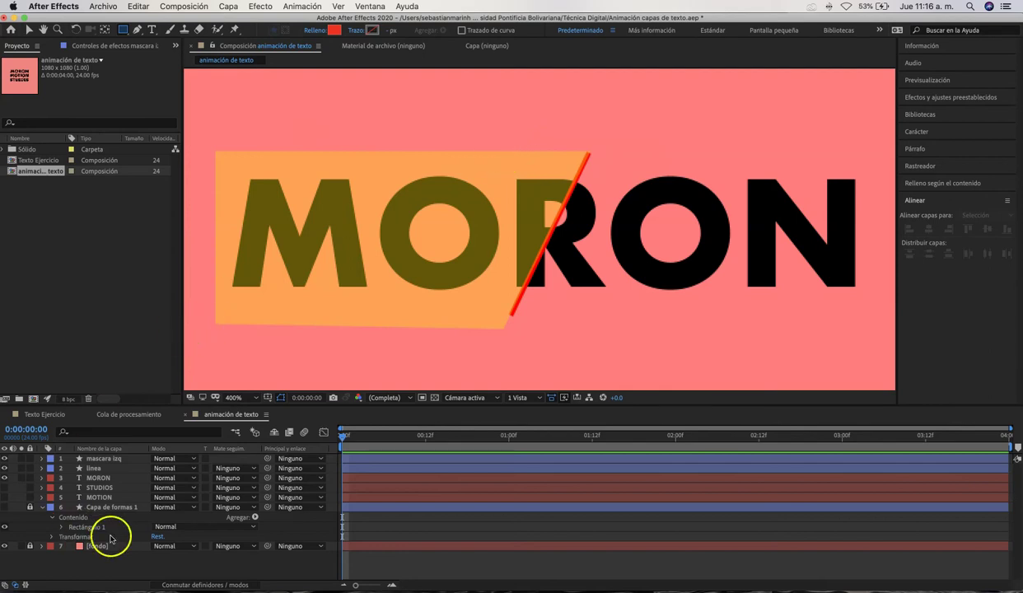
Draw a red rectangle about 327 × 159 px over the RON part of MORON as a new shape layer
click(43, 511)
click(42, 507)
click(124, 510)
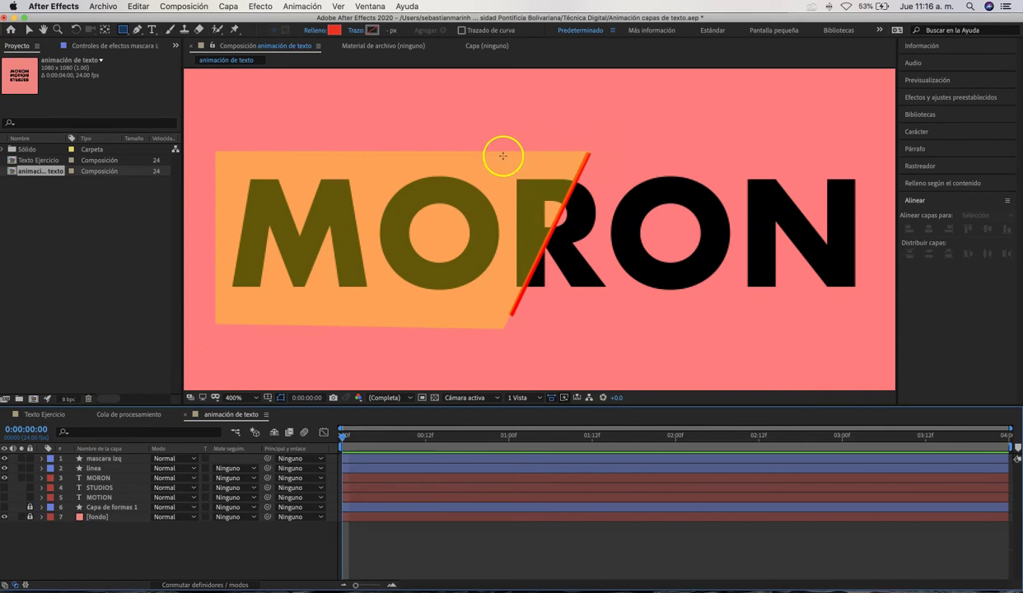
drag(505, 152, 878, 331)
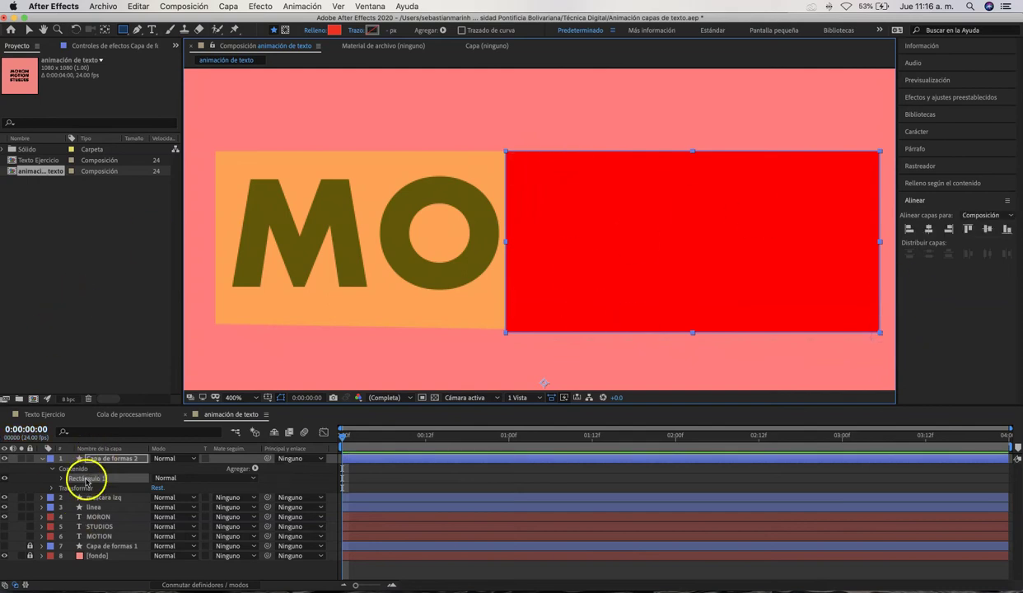
Rename the new rectangle's shape layer as "mascara derecha"
click(104, 459)
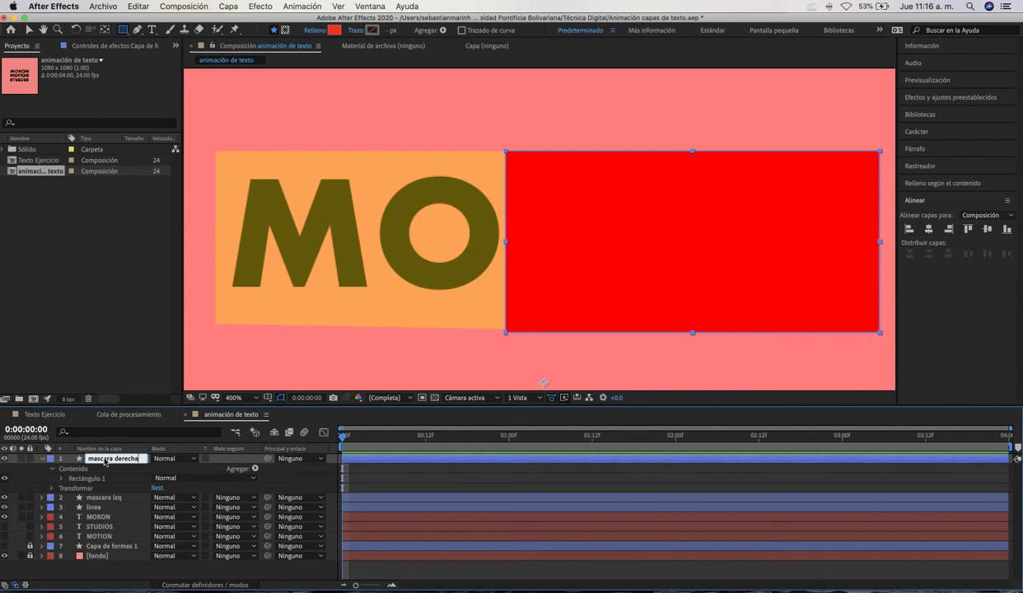
text(mascara derecha)
key(Return)
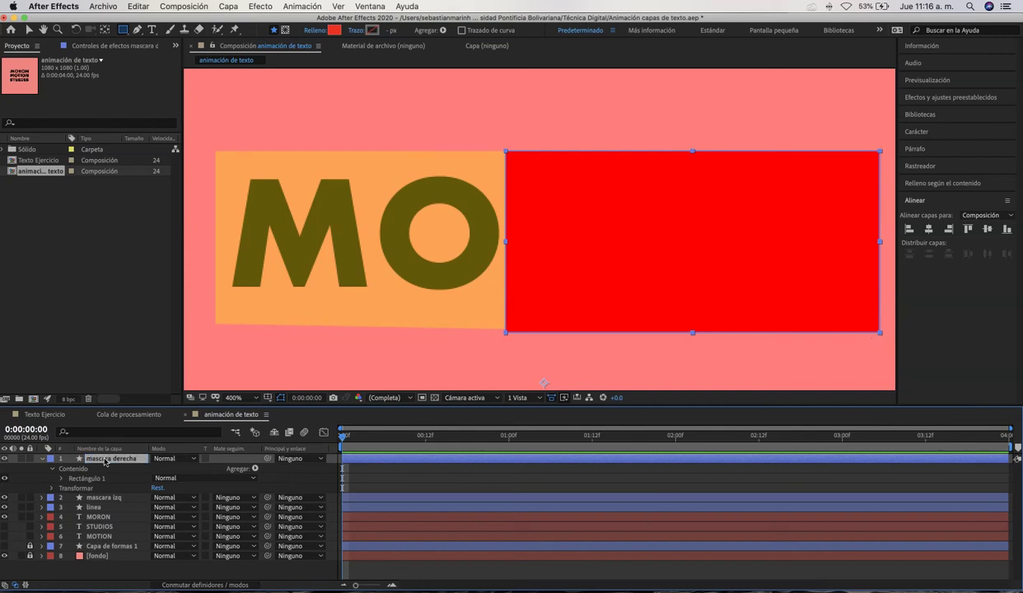
Convert the rectangle path of "mascara derecha" into an editable Bezier path
click(63, 479)
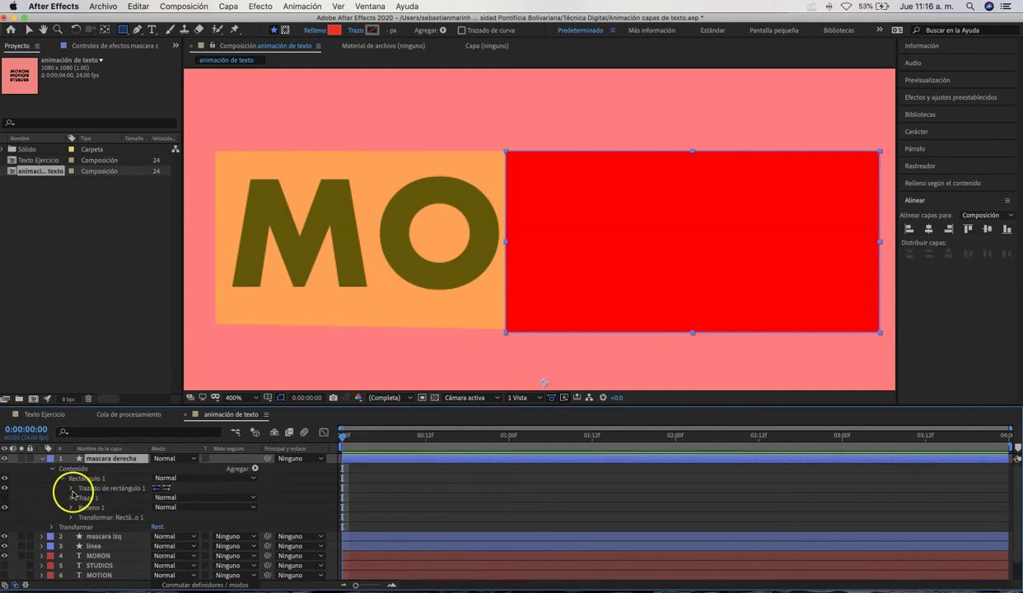
click(71, 490)
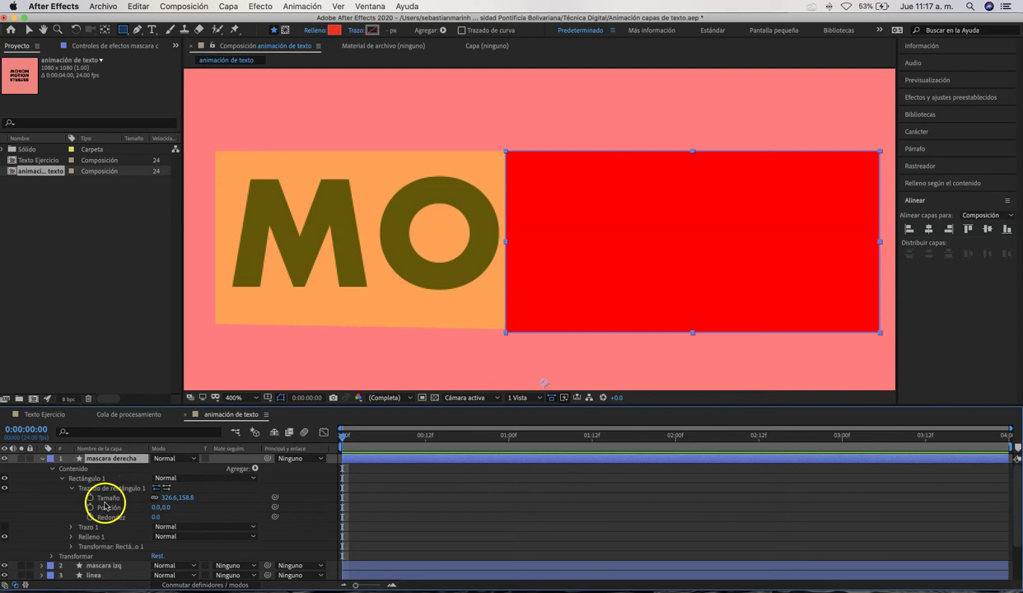
click(111, 489)
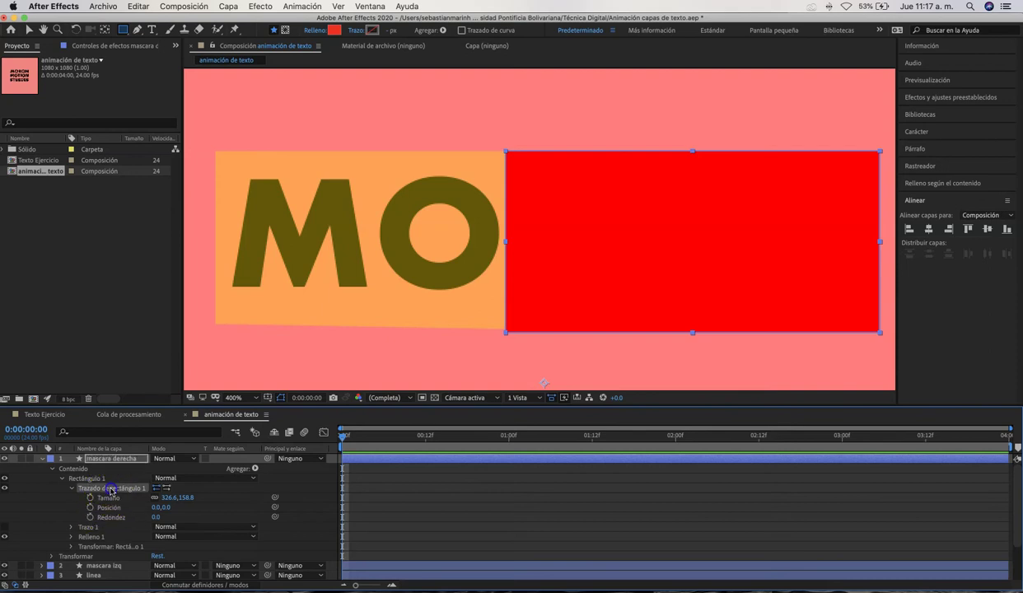
right_click(111, 493)
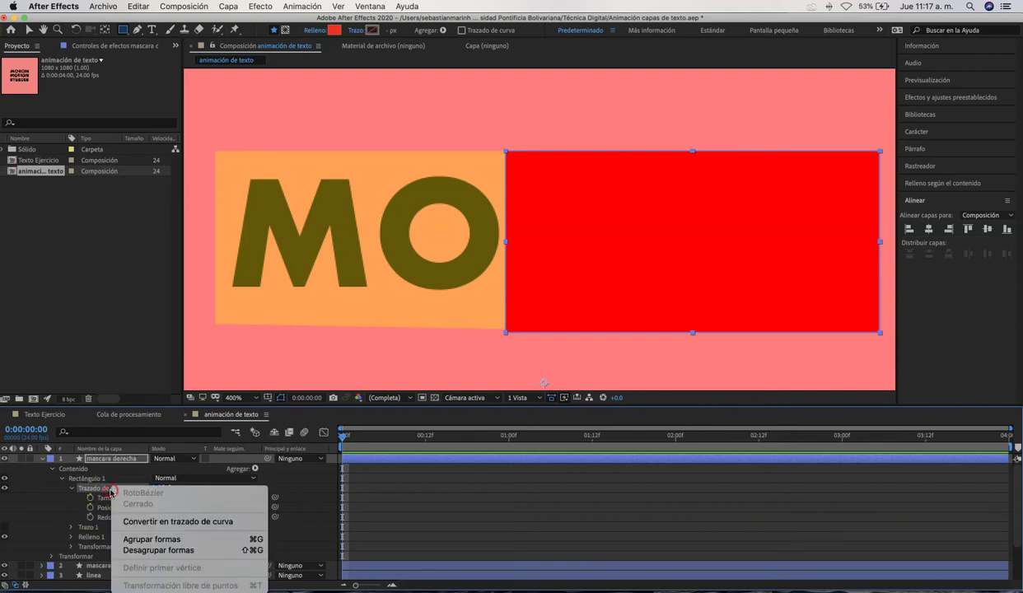
click(183, 522)
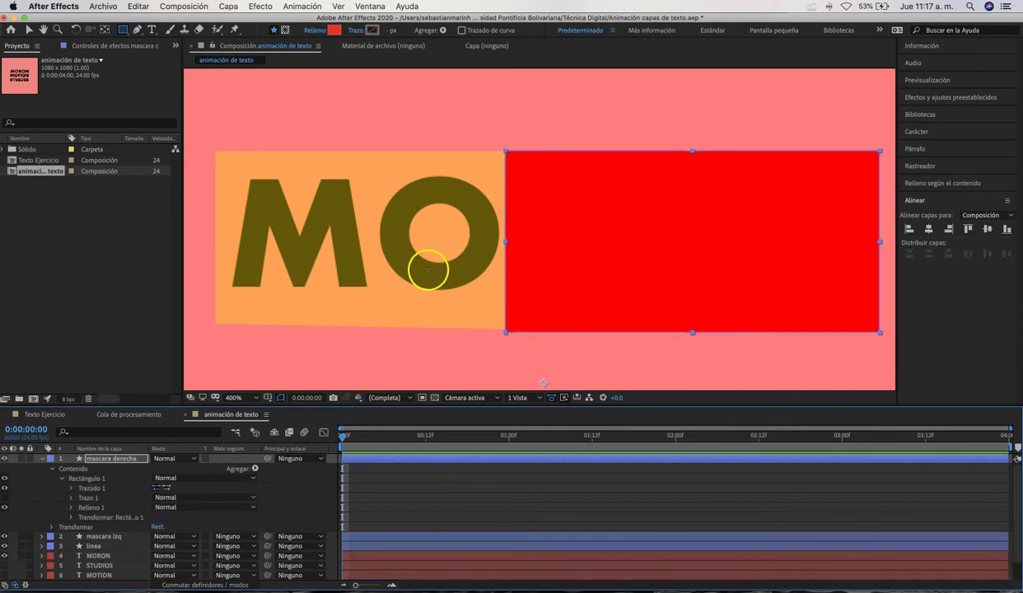
Lower the opacity of the "mascara derecha" layer to 52%
click(42, 458)
key(t)
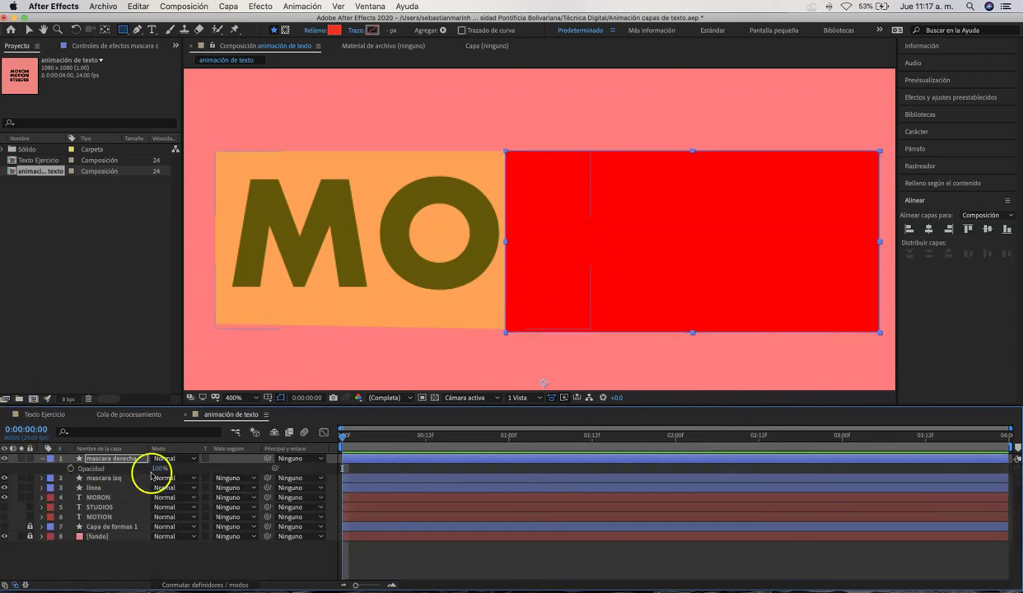
drag(155, 468, 120, 467)
Move the upper-left and lower-left corner points of the "mascara derecha" path so its slanted edge follows the red line
click(42, 459)
click(42, 459)
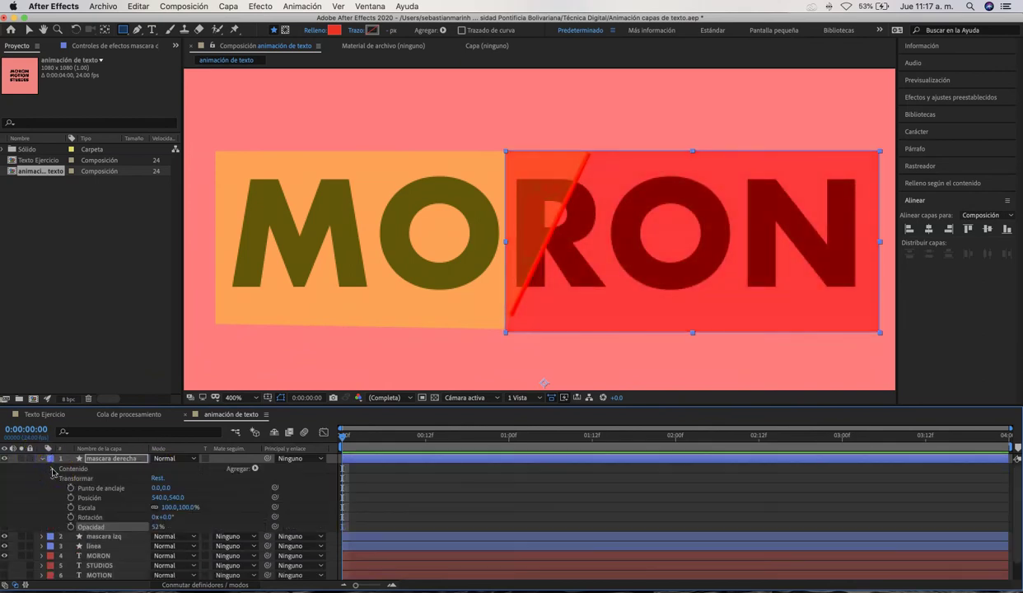
click(51, 467)
click(62, 478)
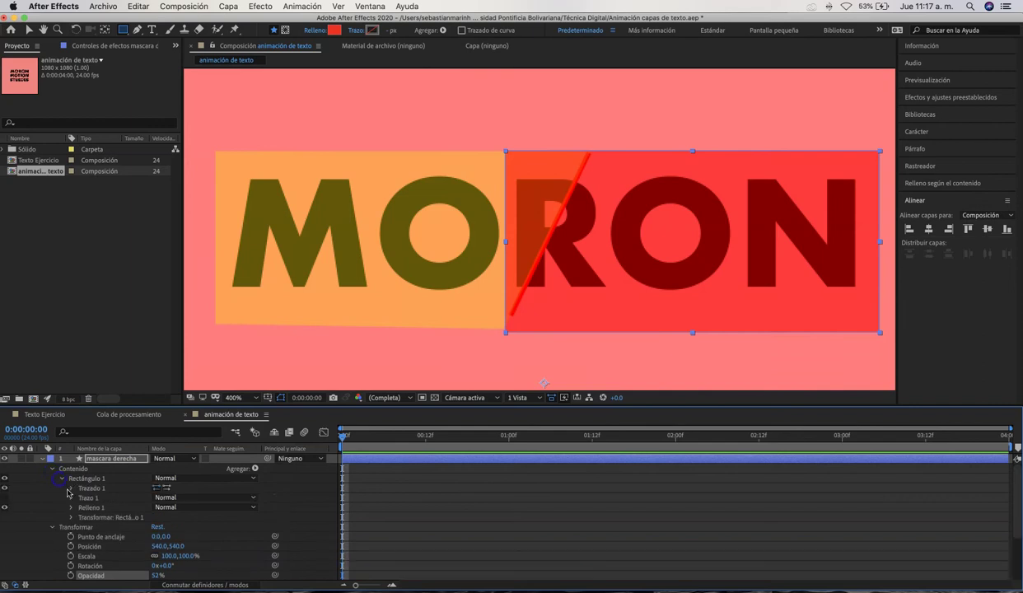
click(90, 490)
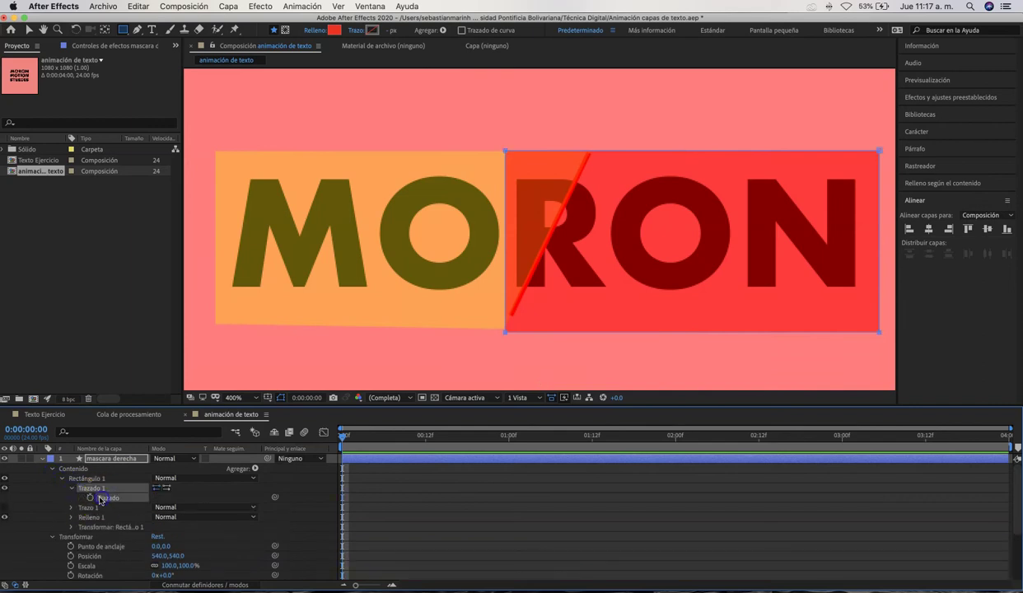
key(v)
click(505, 156)
drag(507, 157, 587, 157)
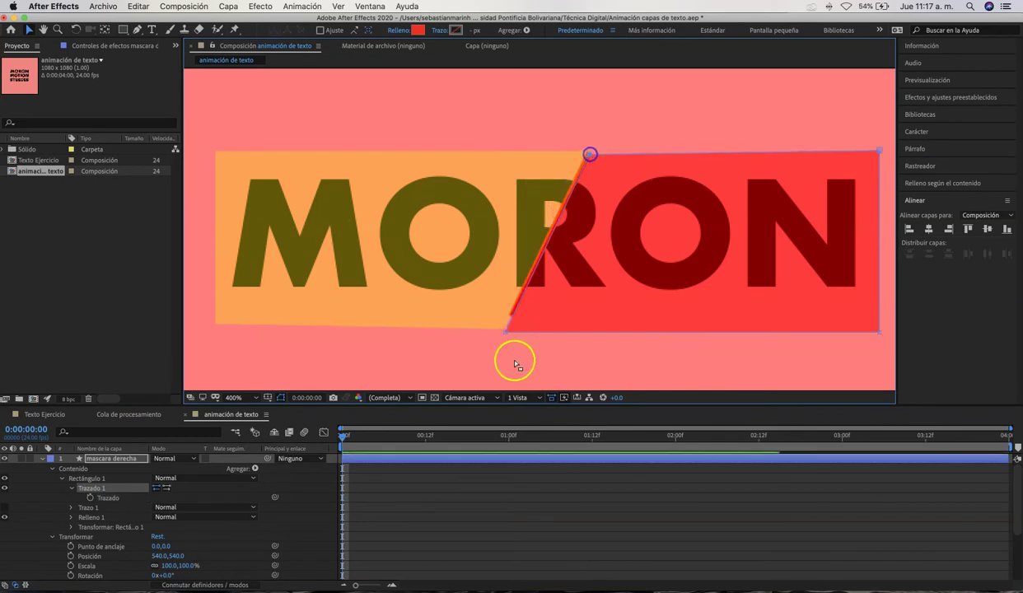
click(506, 330)
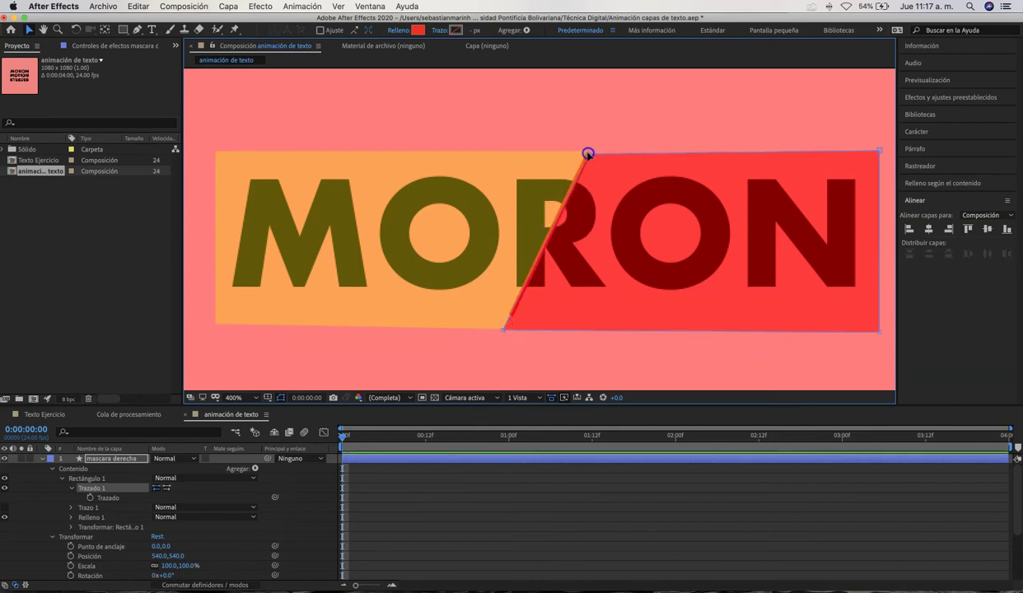
Hide the "linea" layer and fine-tune the upper-left corner point of "mascara derecha" to meet the left mask's corner
click(43, 459)
click(5, 477)
scroll(543, 212, up, 2)
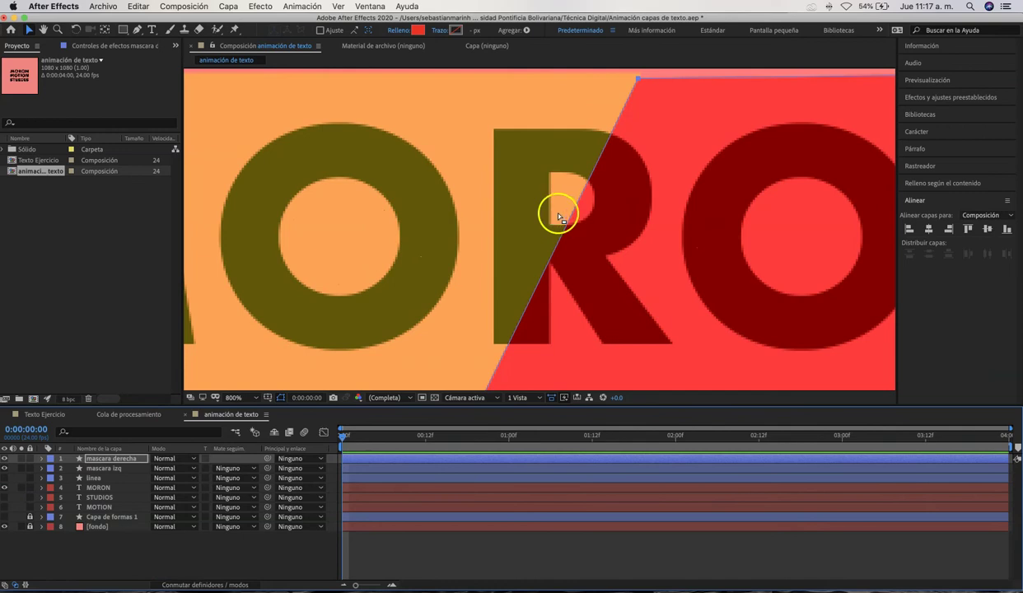
drag(659, 151, 569, 278)
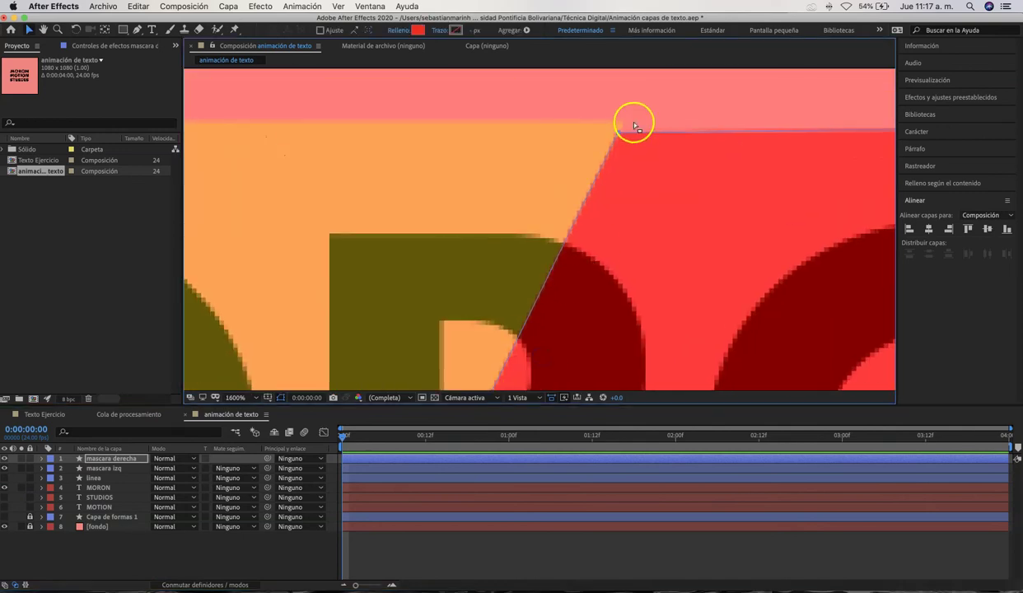
mouse_move(609, 116)
mouse_down()
mouse_move(624, 145)
mouse_move(621, 125)
mouse_up()
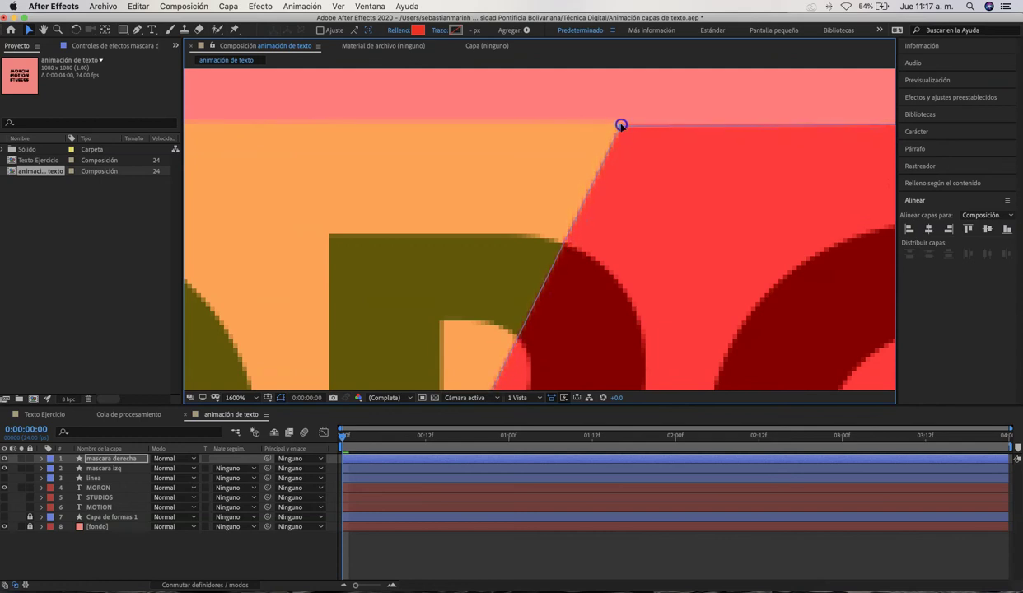
scroll(600, 201, down, 2)
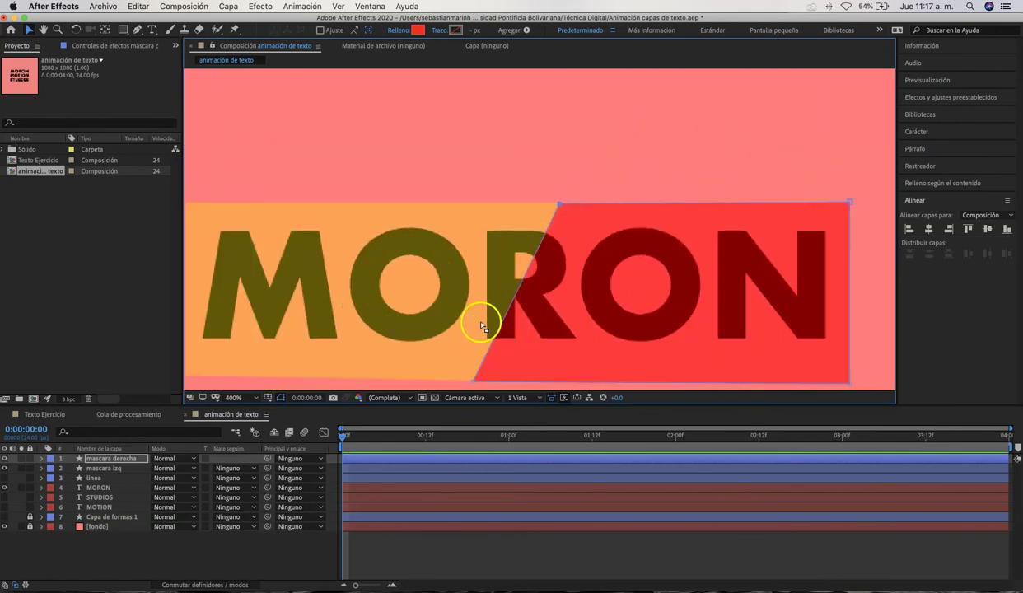
scroll(555, 205, up, 2)
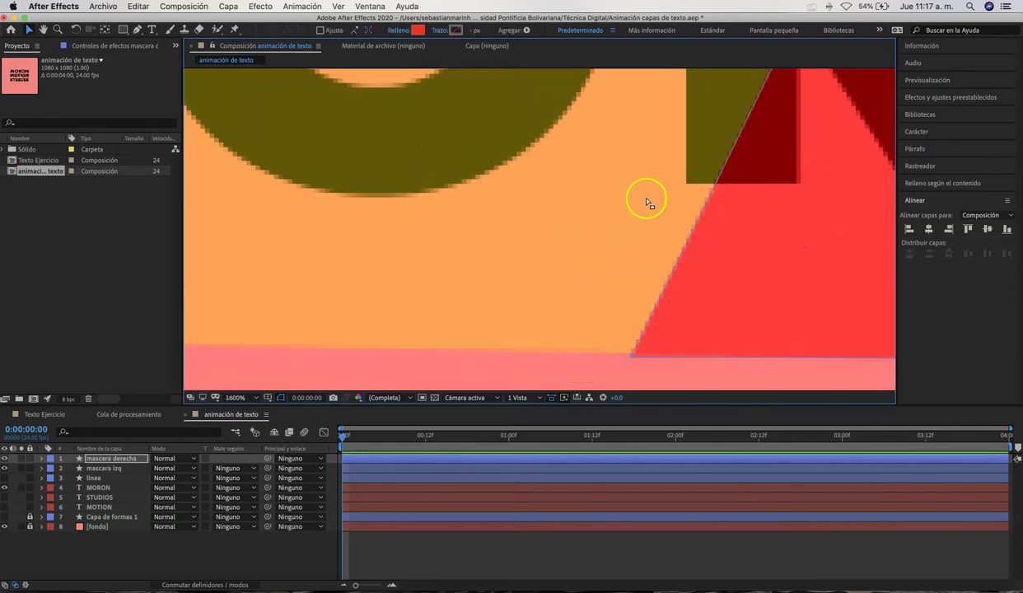
scroll(699, 219, down, 3)
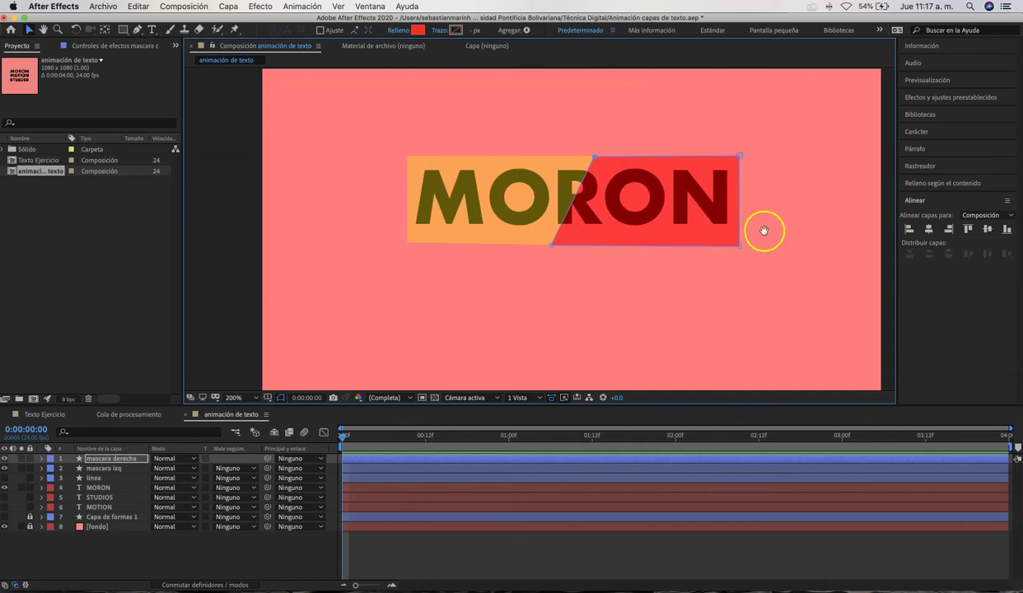
Move the anchor point of the "mascara izq" layer to the middle of its yellow shape
click(675, 278)
key(v)
click(636, 274)
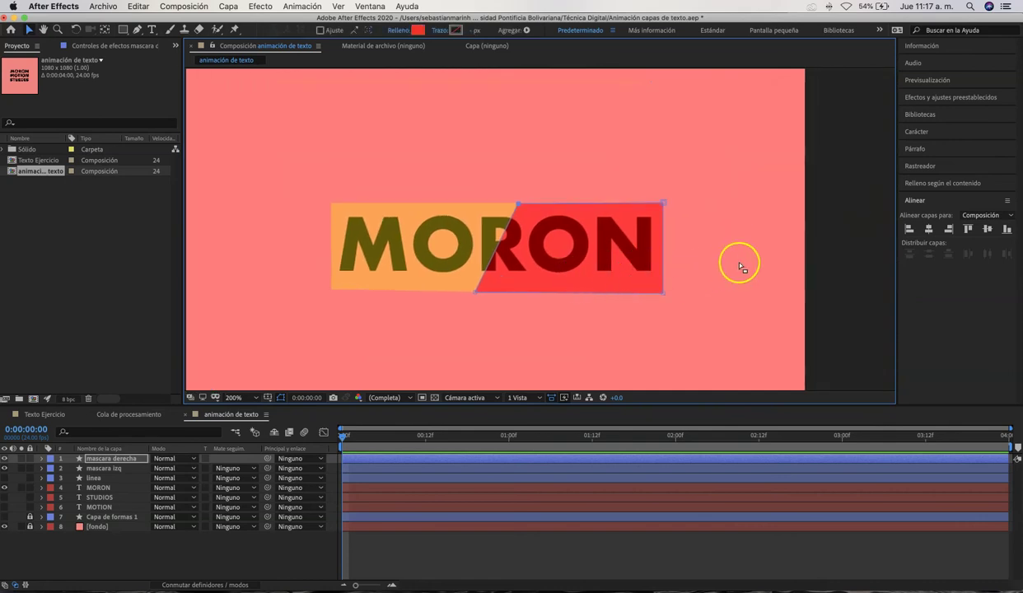
click(527, 262)
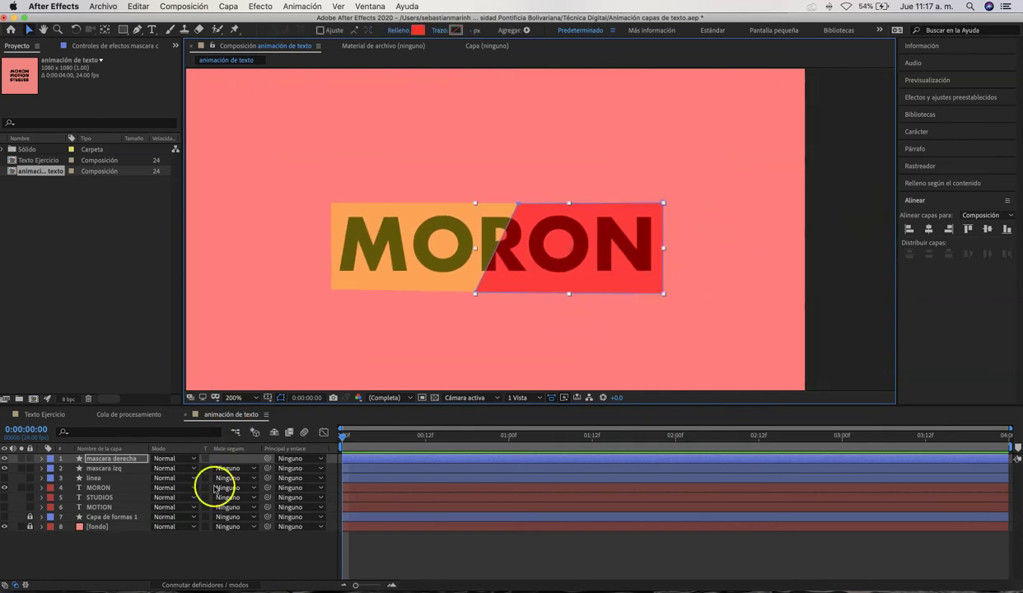
click(112, 468)
key(y)
mouse_move(494, 318)
mouse_down()
mouse_move(414, 282)
mouse_move(427, 247)
mouse_up()
Move the anchor point of the "mascara derecha" layer to the middle of its red shape
click(569, 246)
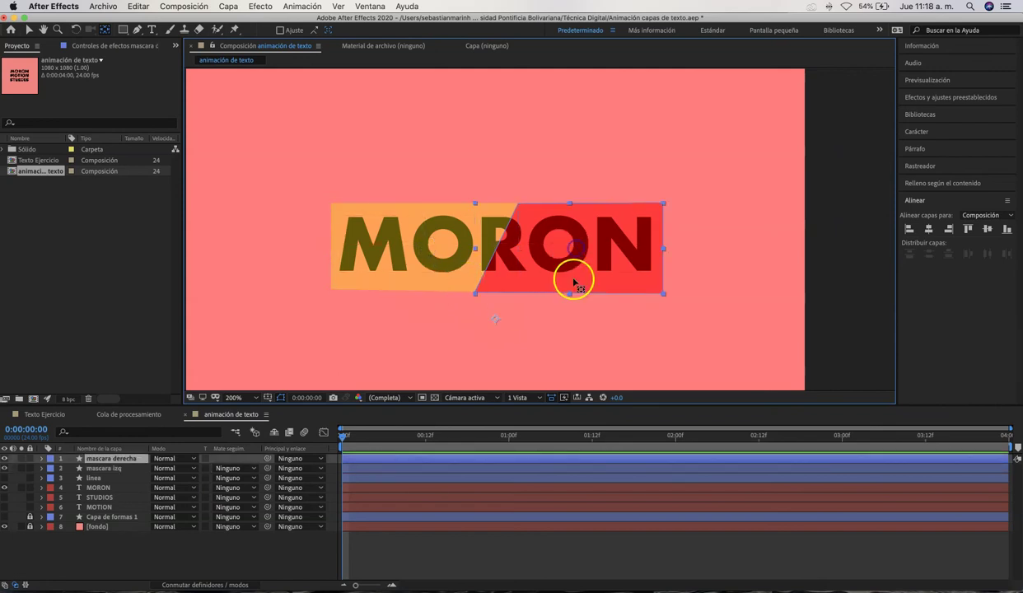
drag(491, 326, 571, 250)
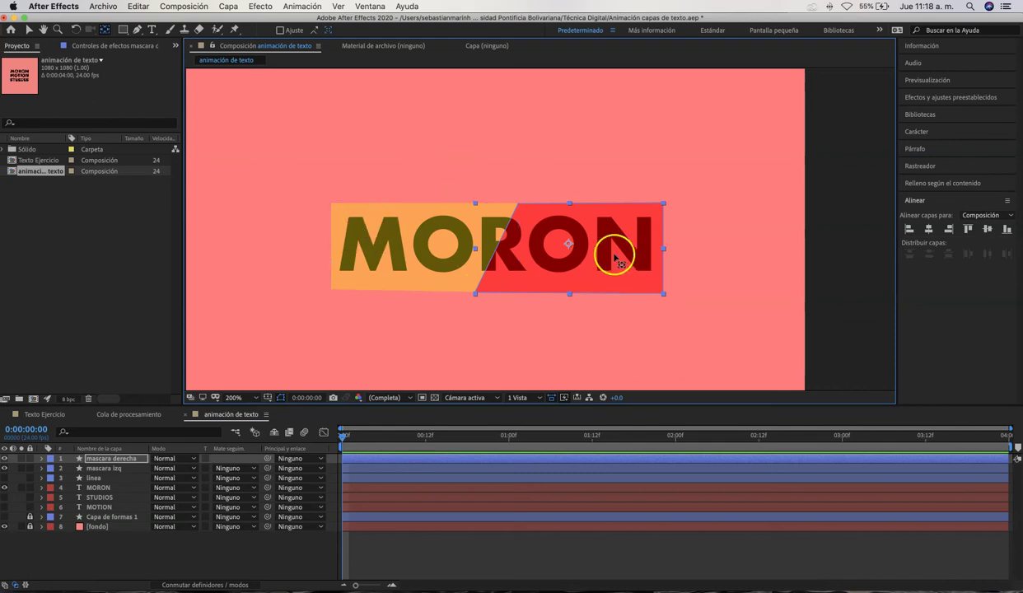
key(v)
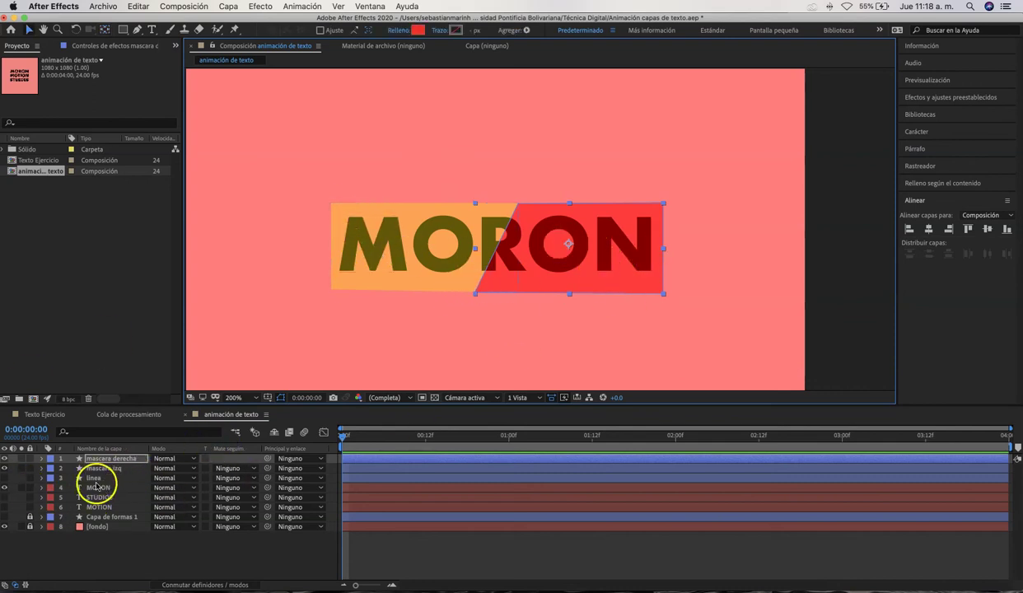
Duplicate the MORON text layer and move the "linea" layer below both MORON copies
click(67, 489)
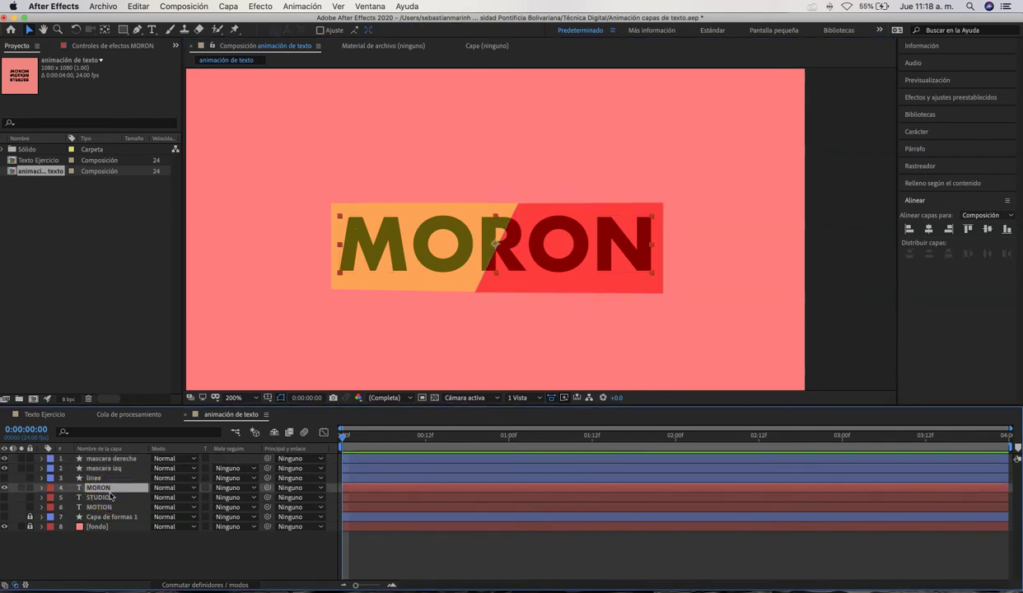
key(super+d)
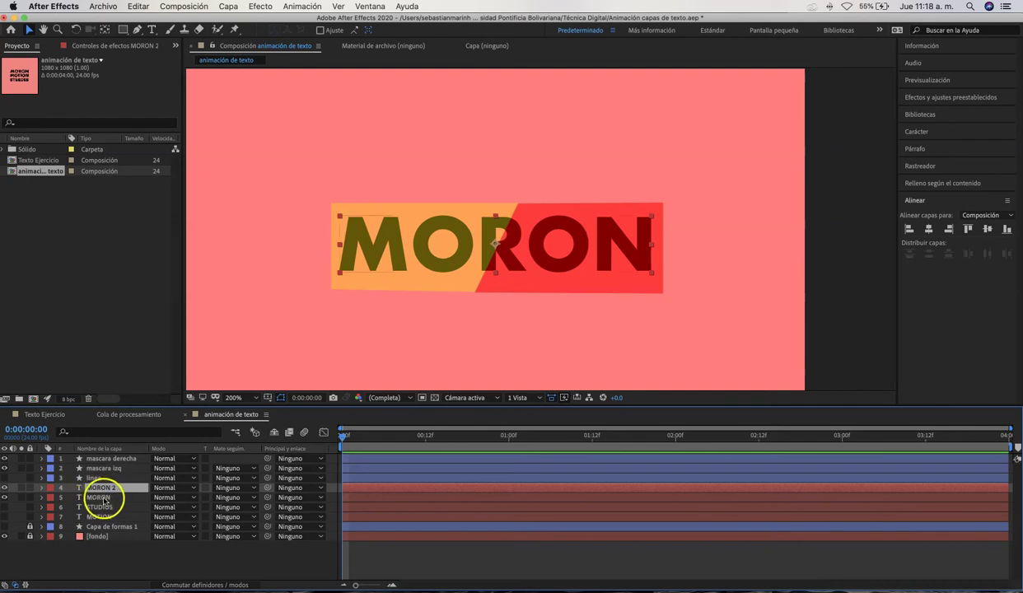
drag(95, 480, 101, 500)
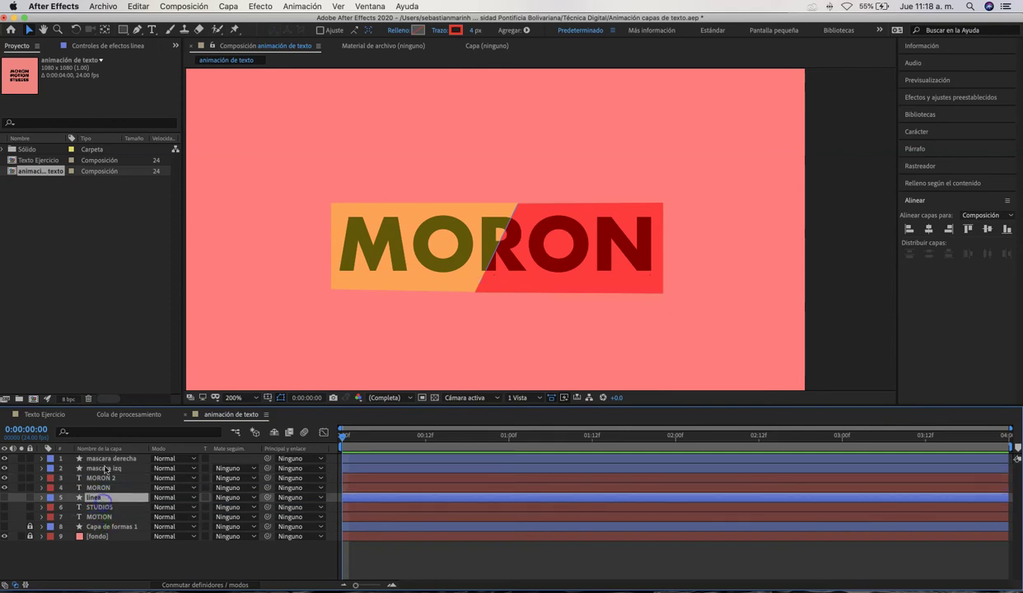
Move the MORON 2 text layer between the "mascara derecha" and "mascara izq" layers in the stacking order
click(107, 459)
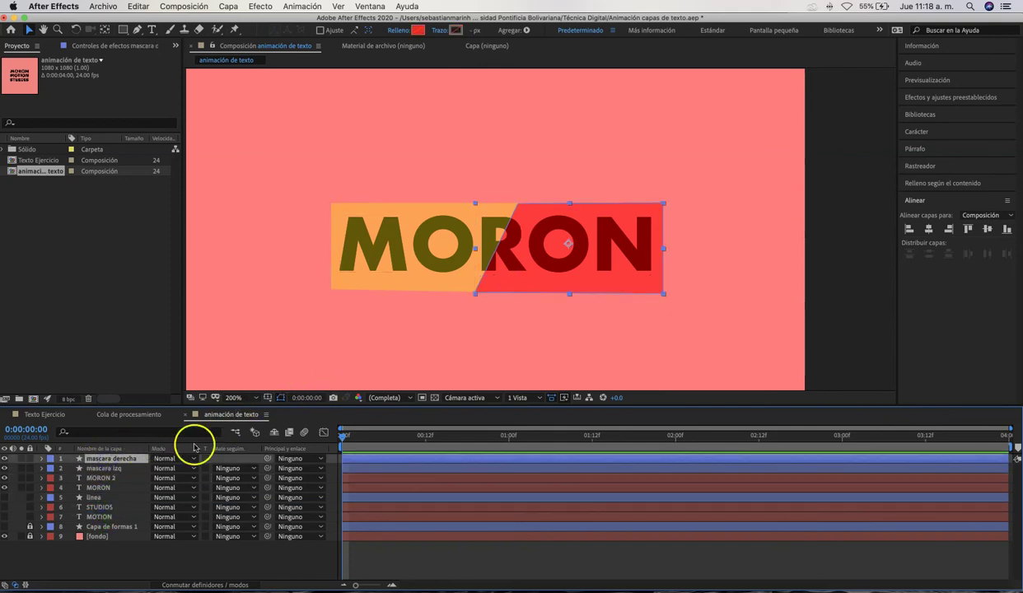
click(114, 479)
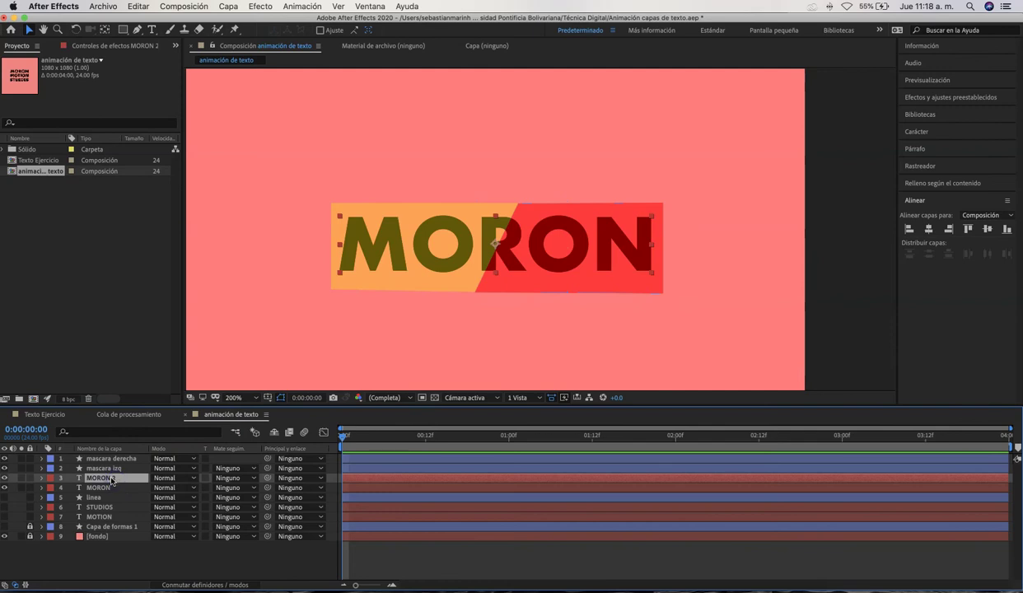
drag(113, 479, 107, 467)
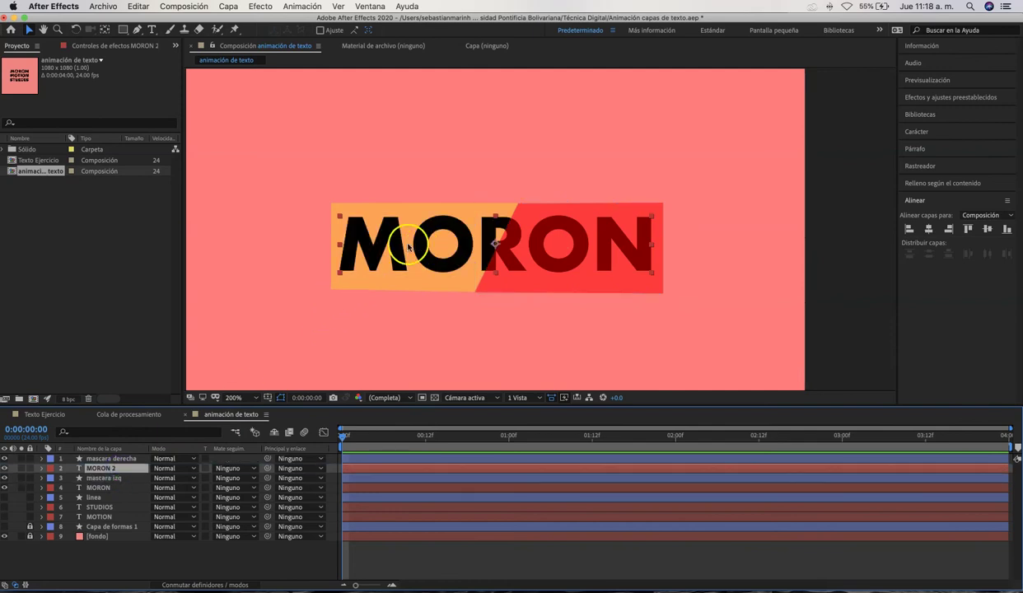
click(107, 479)
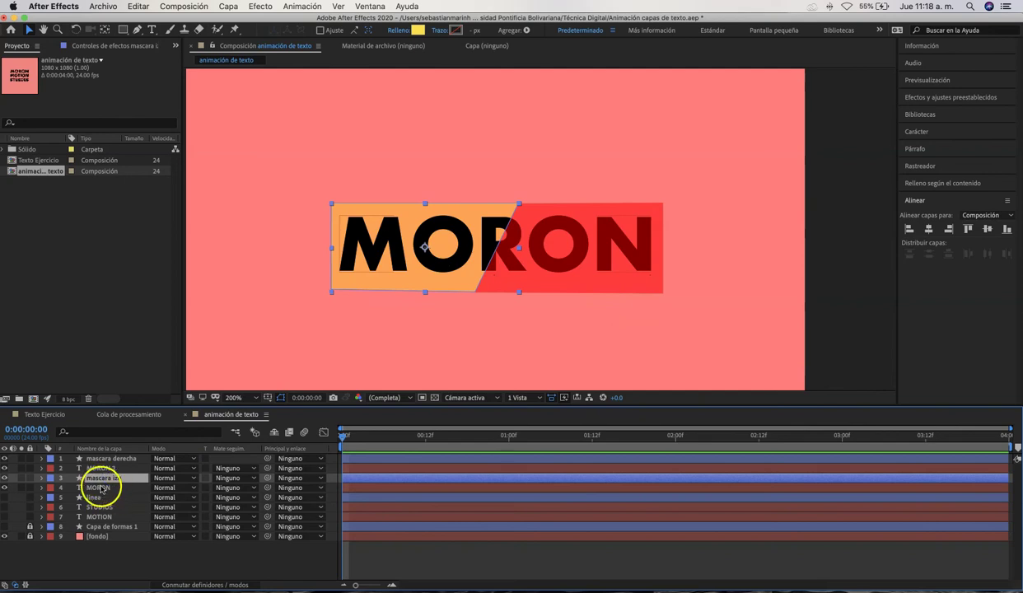
click(101, 467)
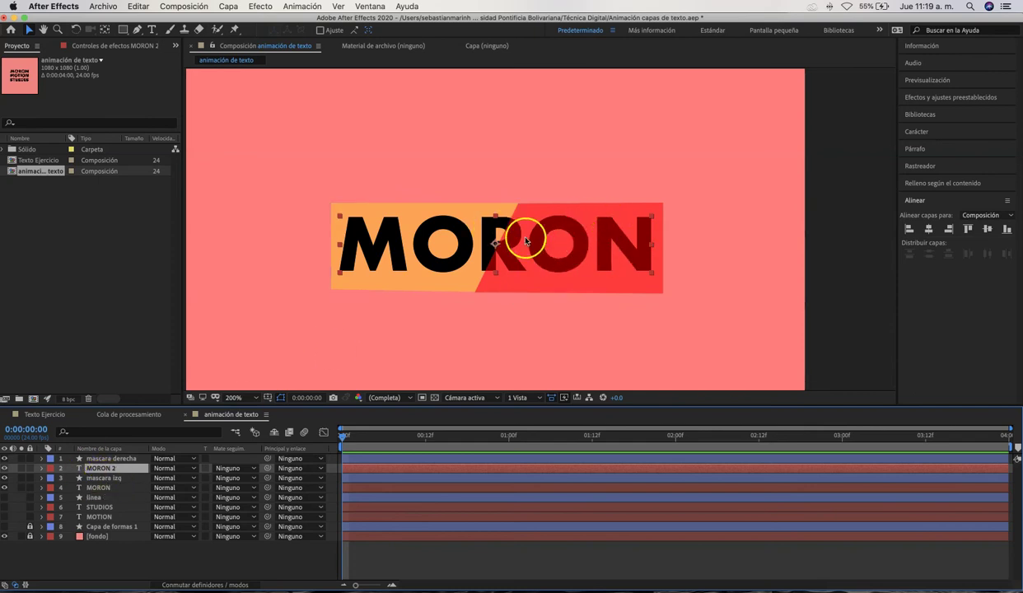
click(481, 321)
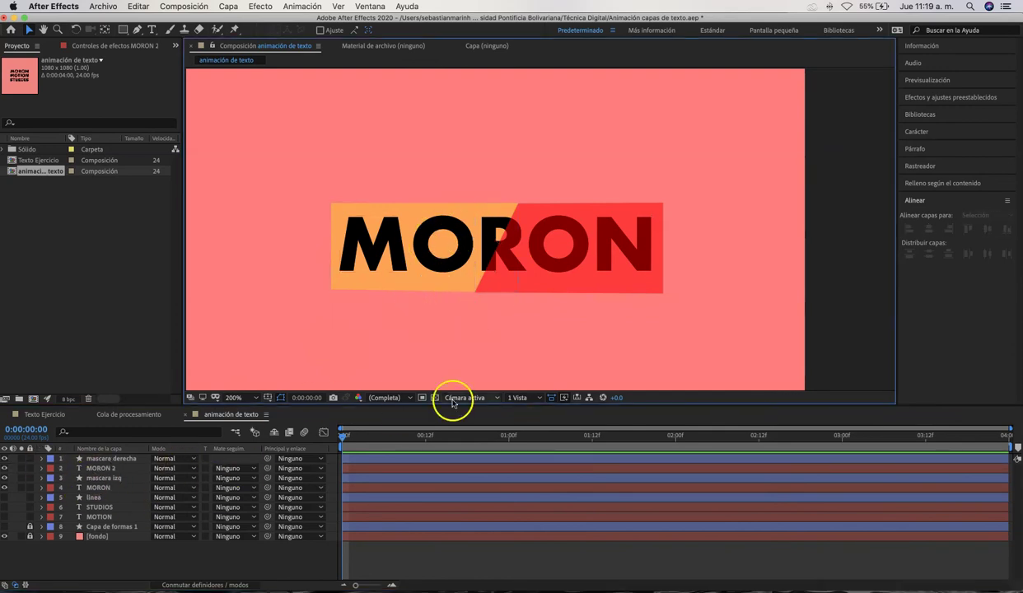
Reveal Position on the MORON and MORON 2 layers and add a Position keyframe to both at 0:00:00:20
click(102, 469)
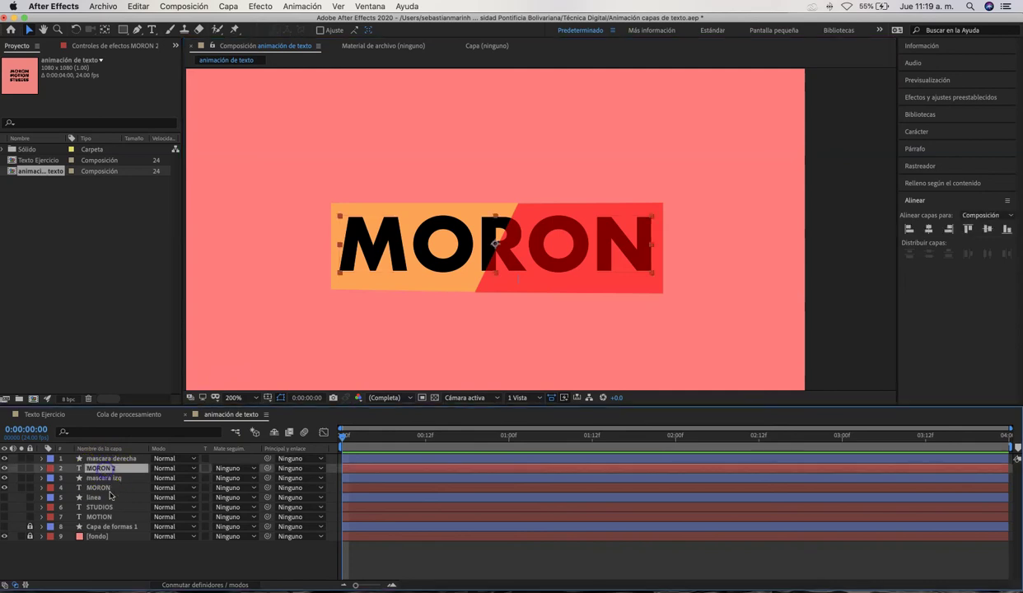
shift+click(109, 488)
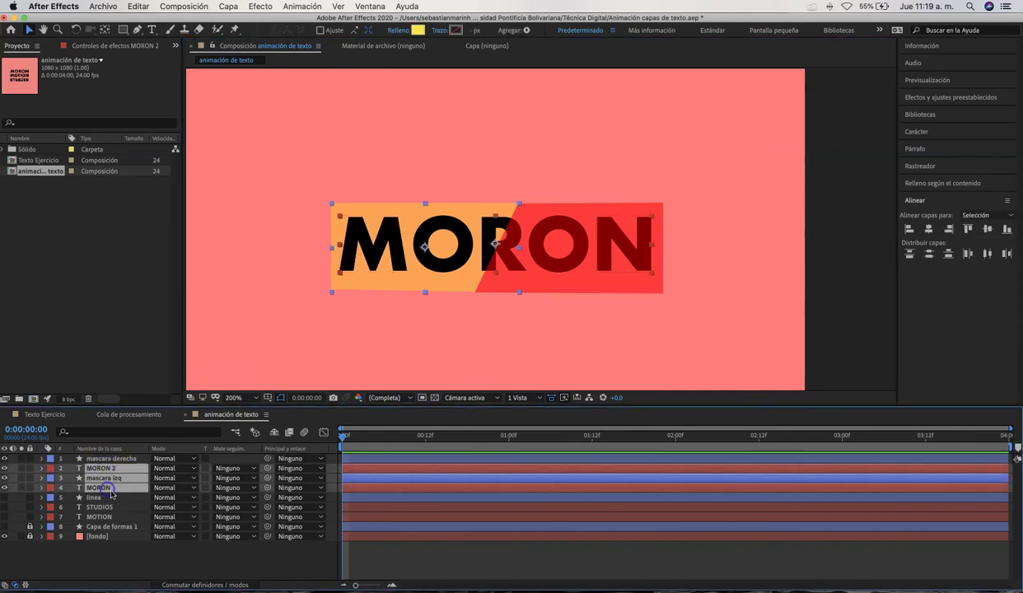
click(121, 487)
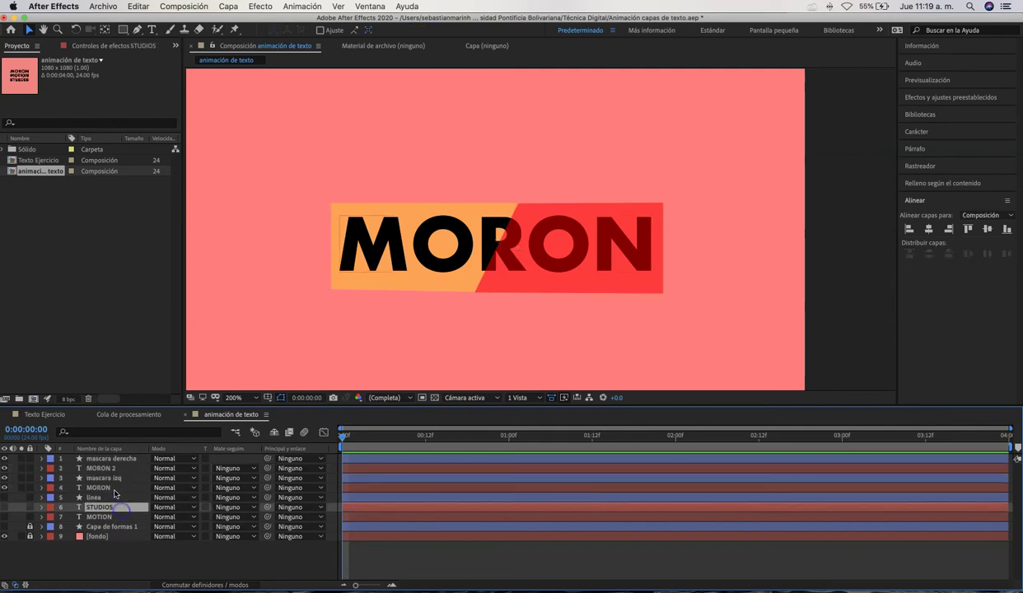
super+click(107, 467)
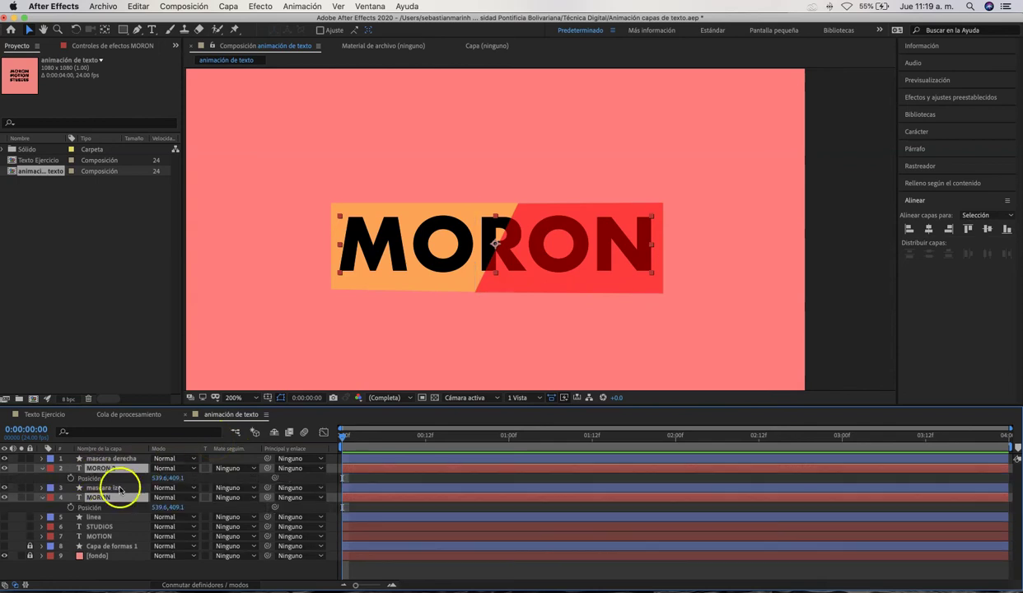
drag(404, 437, 501, 442)
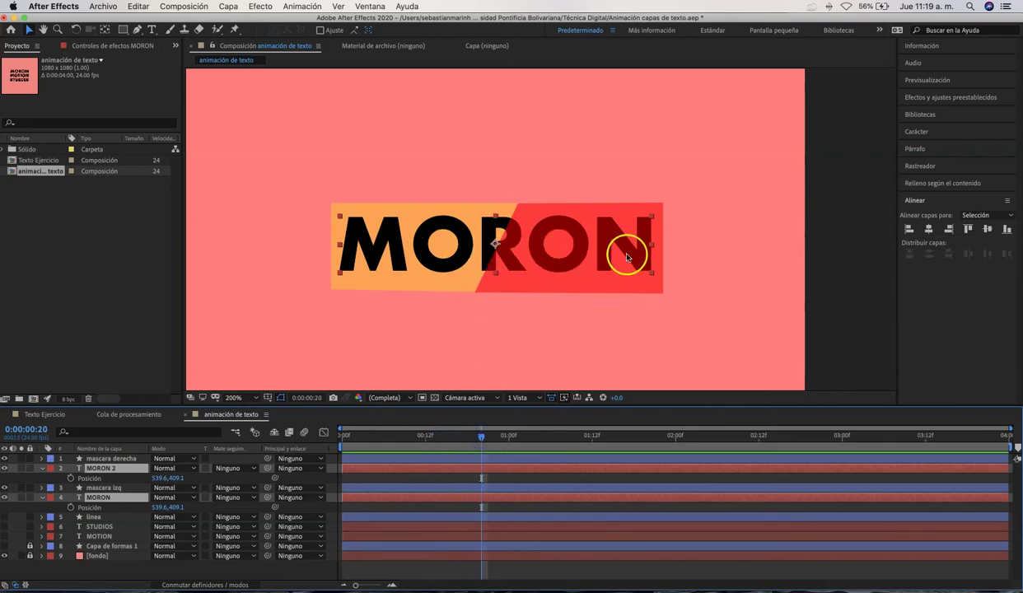
click(70, 478)
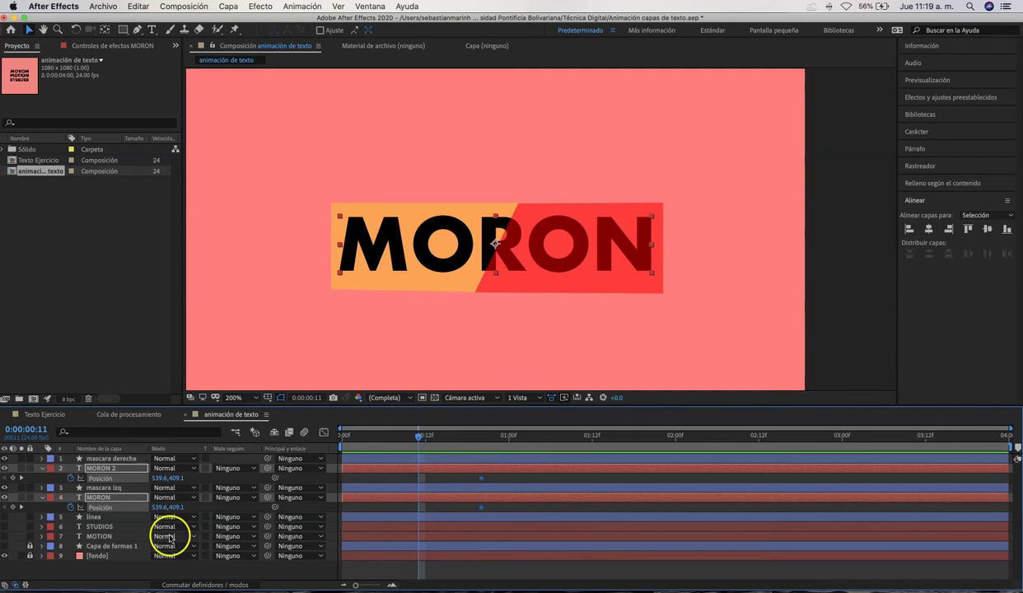
Move MORON 2 leftward to Position 238.6, 409.1 at 0:00:00:11, clear of the red shape, and preview its movement
click(125, 509)
click(116, 468)
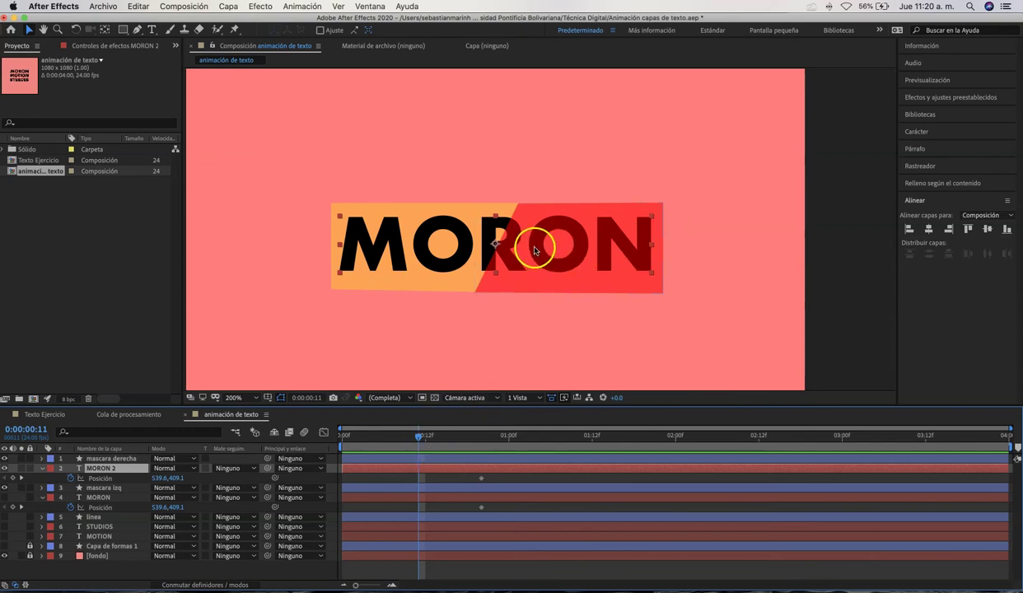
drag(534, 248, 362, 247)
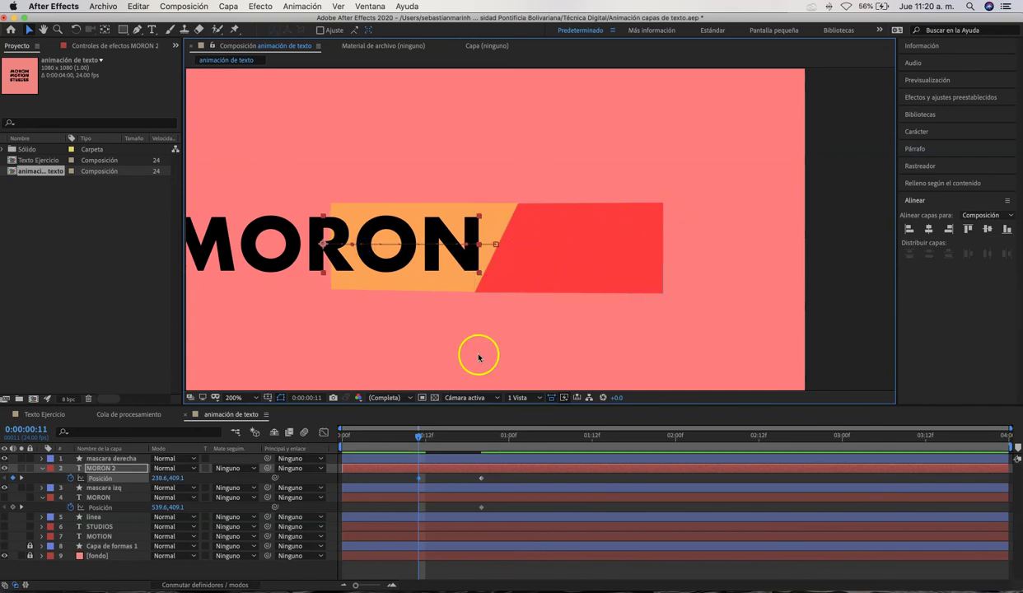
key(space)
click(418, 437)
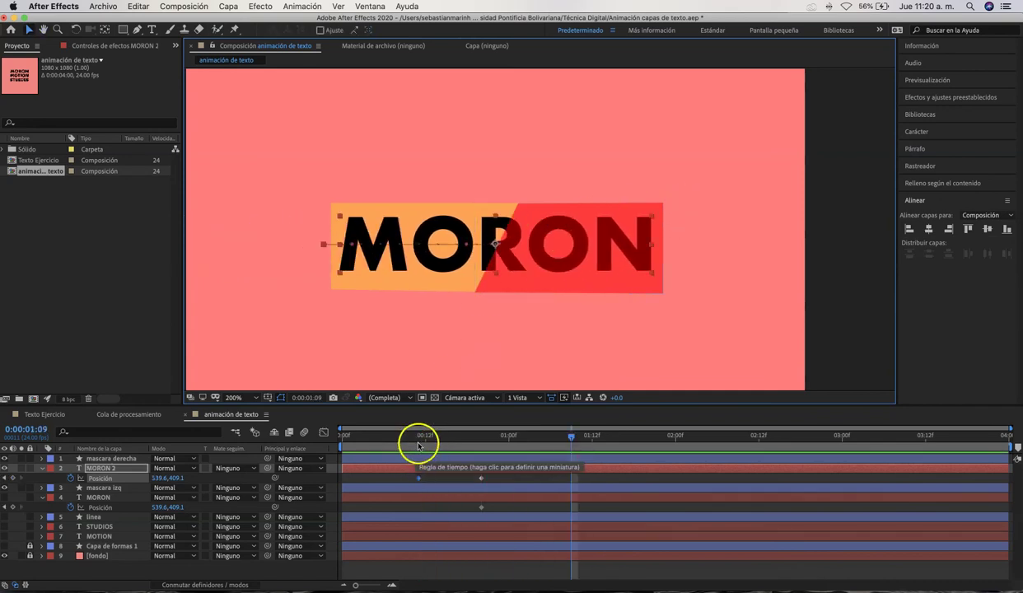
mouse_move(419, 438)
mouse_down()
mouse_move(480, 441)
mouse_move(414, 447)
mouse_up()
click(420, 480)
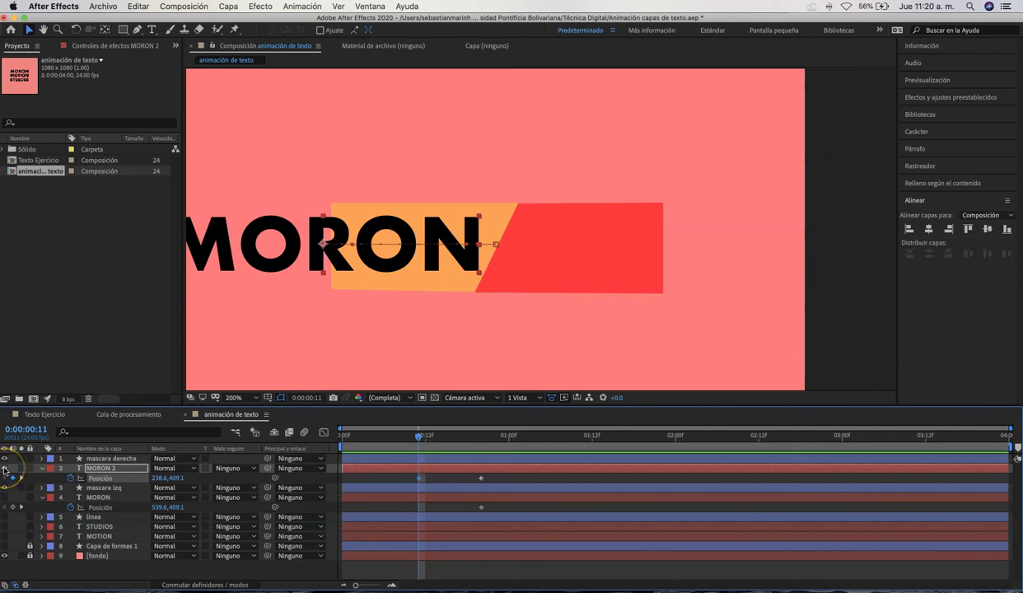
Hide MORON 2, show MORON, and move MORON rightward to Position 826.6, 409.1 at 0:00:00:11
click(6, 469)
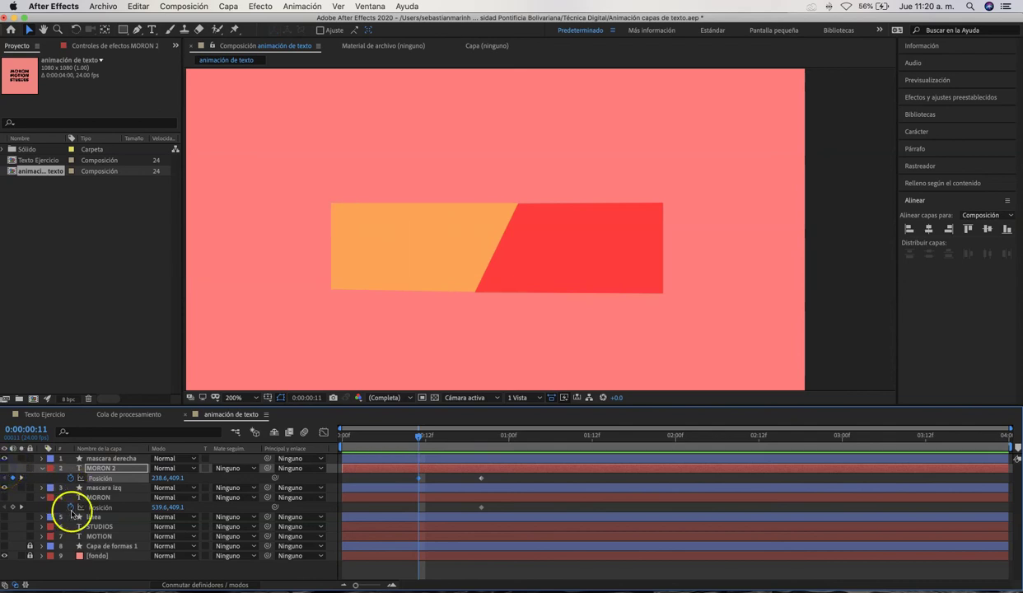
click(3, 497)
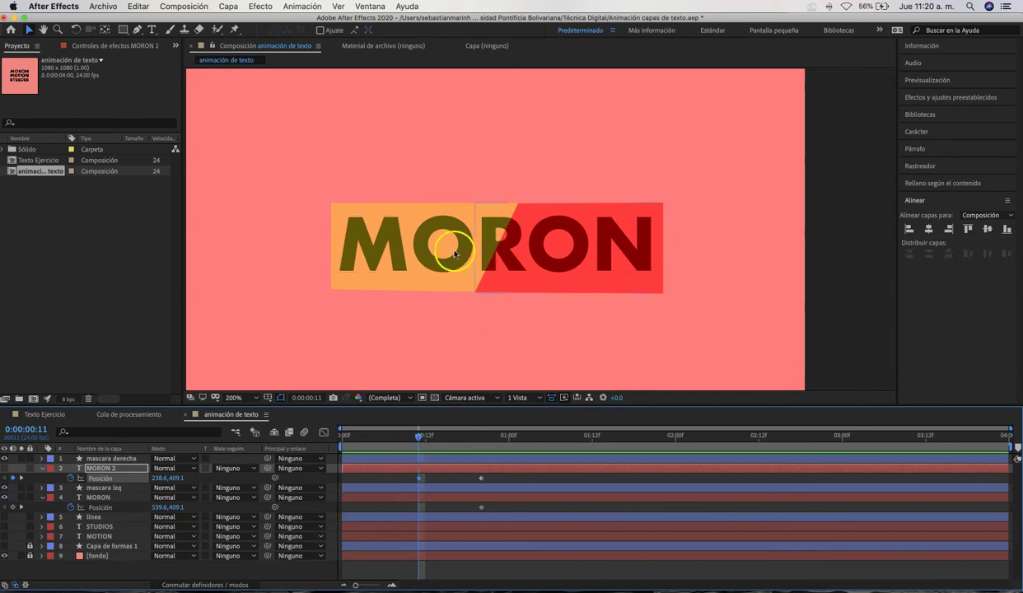
click(119, 496)
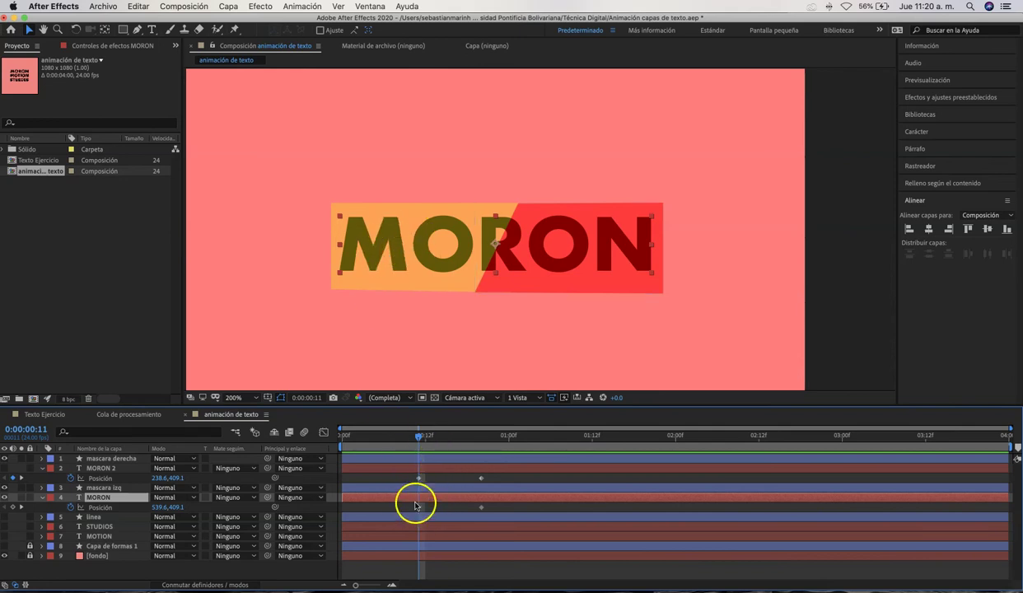
drag(406, 234, 557, 263)
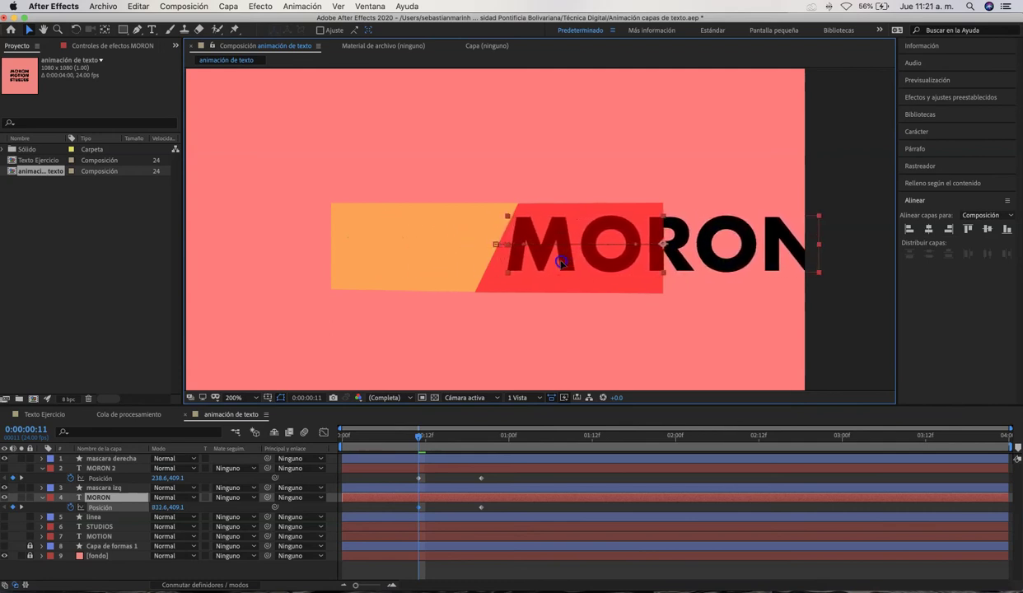
click(505, 272)
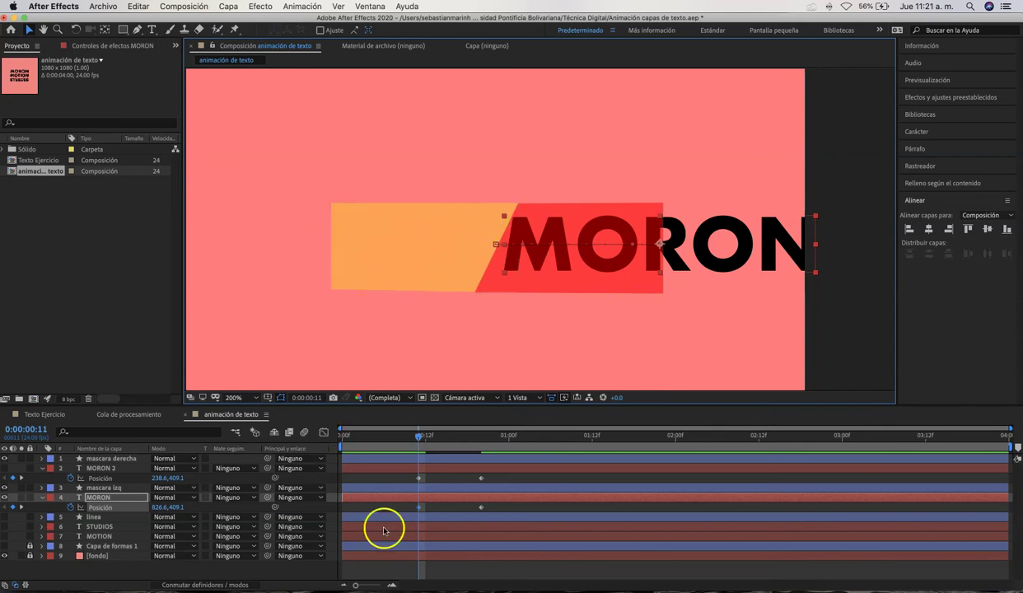
Show MORON 2 again and scrub to 0:00:00:16 to check the two texts crossing
click(420, 436)
drag(420, 435, 482, 456)
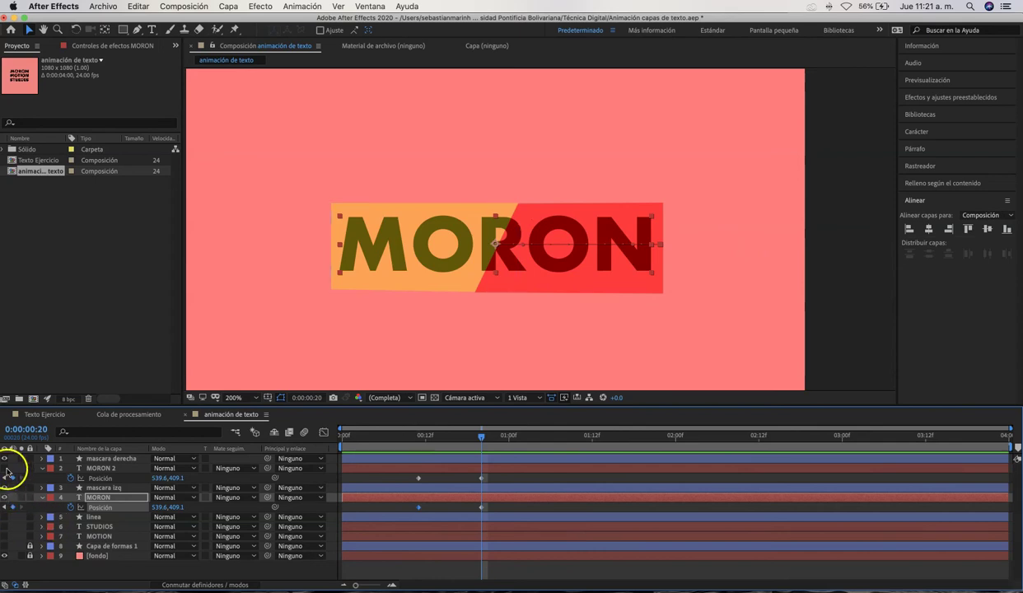
drag(482, 434, 453, 437)
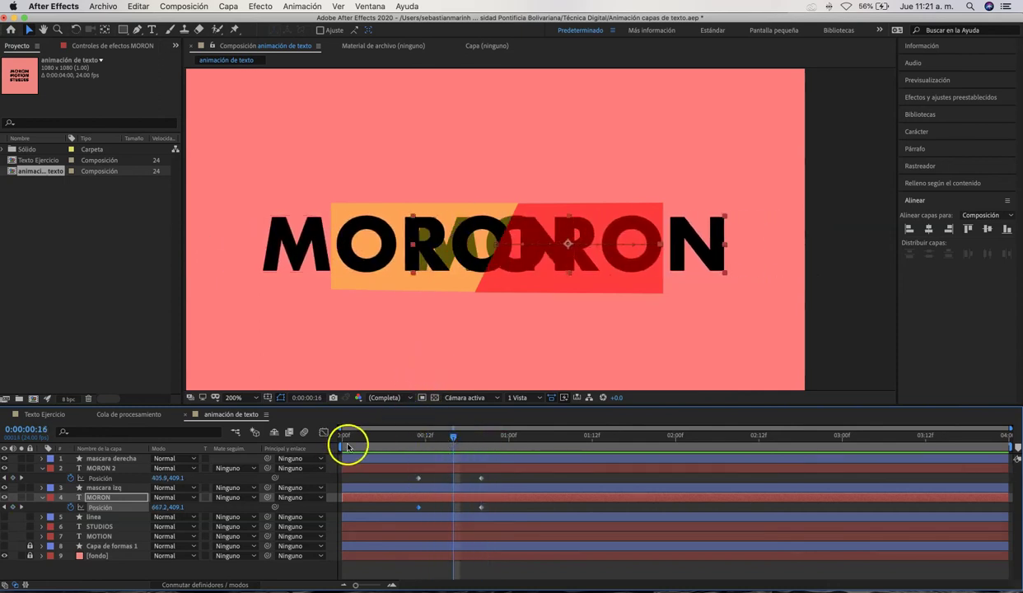
Examine how each mask shape layer is paired with the MORON text layer directly below it
click(127, 460)
click(107, 491)
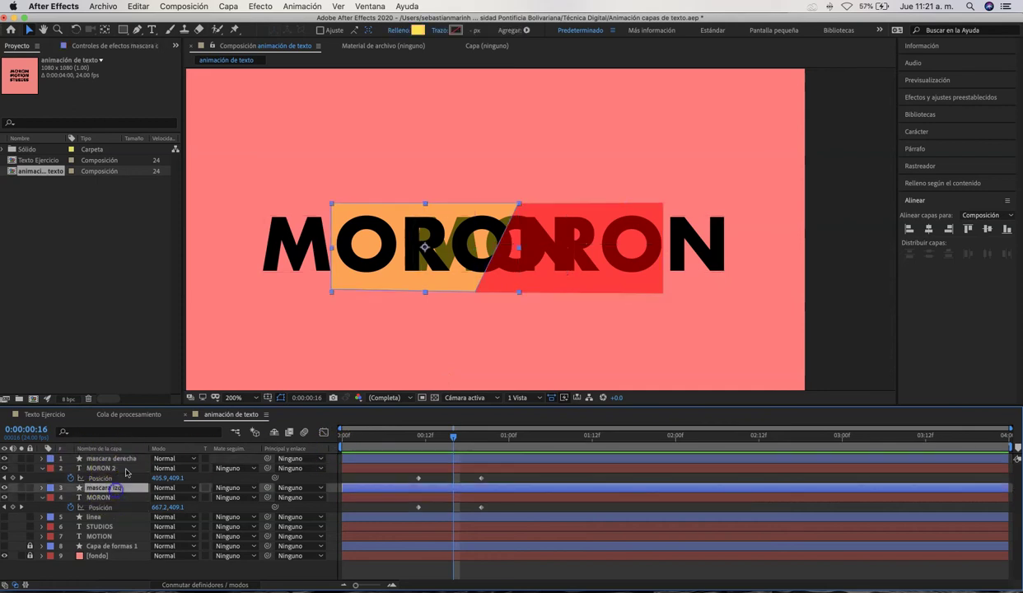
click(127, 459)
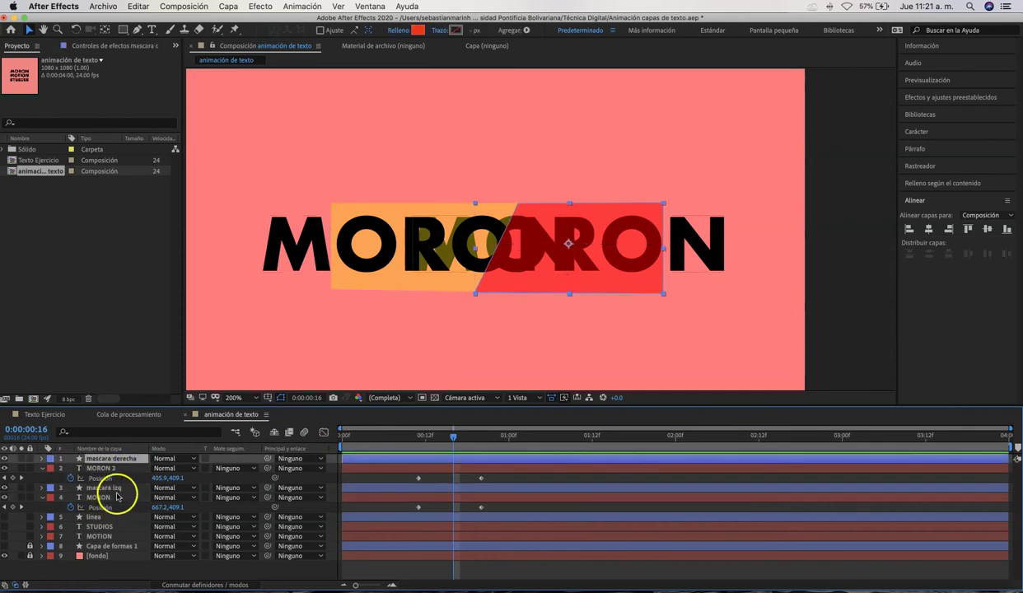
click(119, 489)
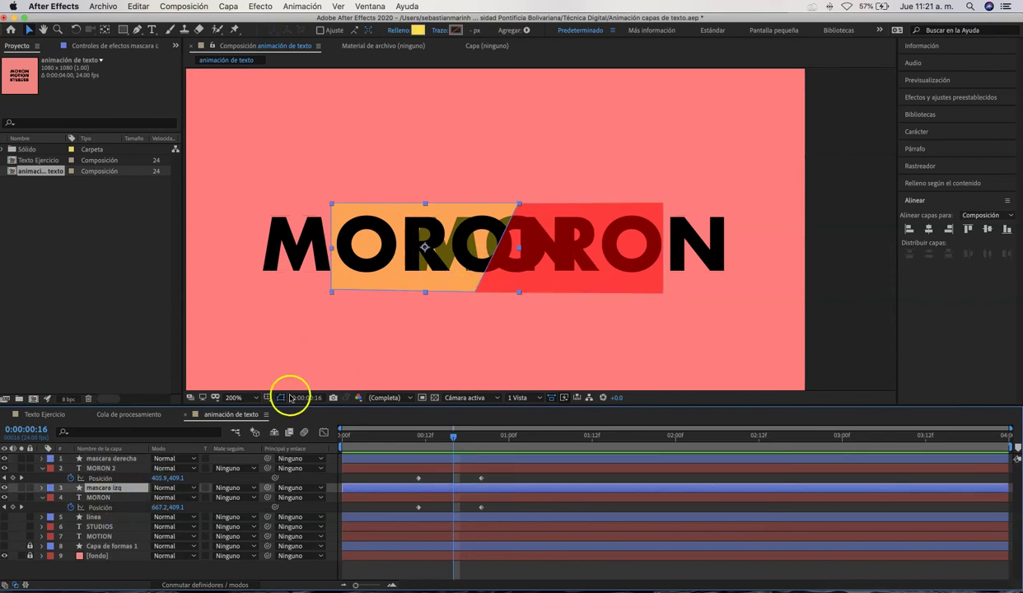
click(115, 458)
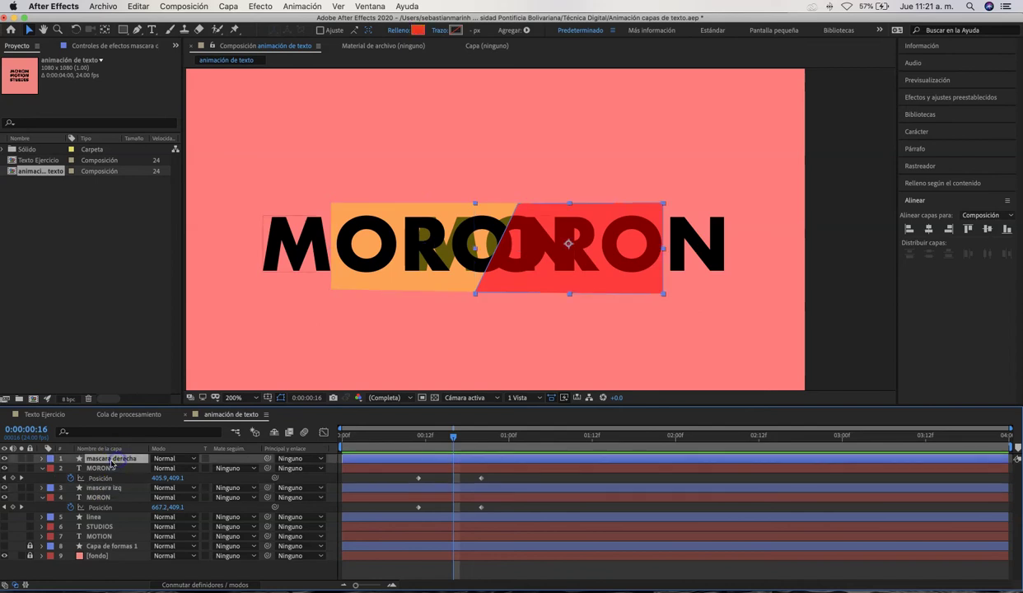
click(98, 462)
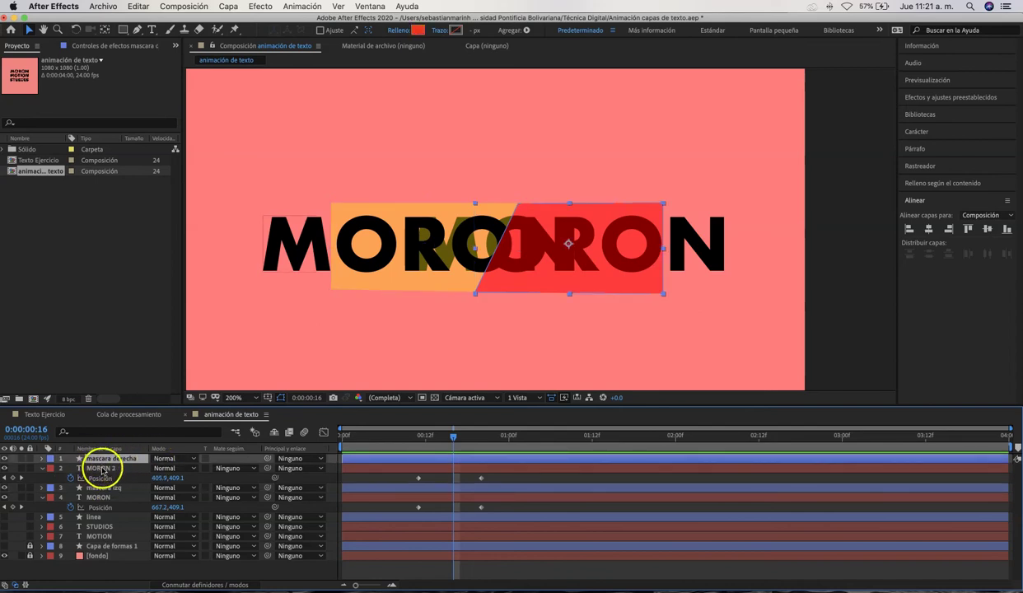
click(100, 468)
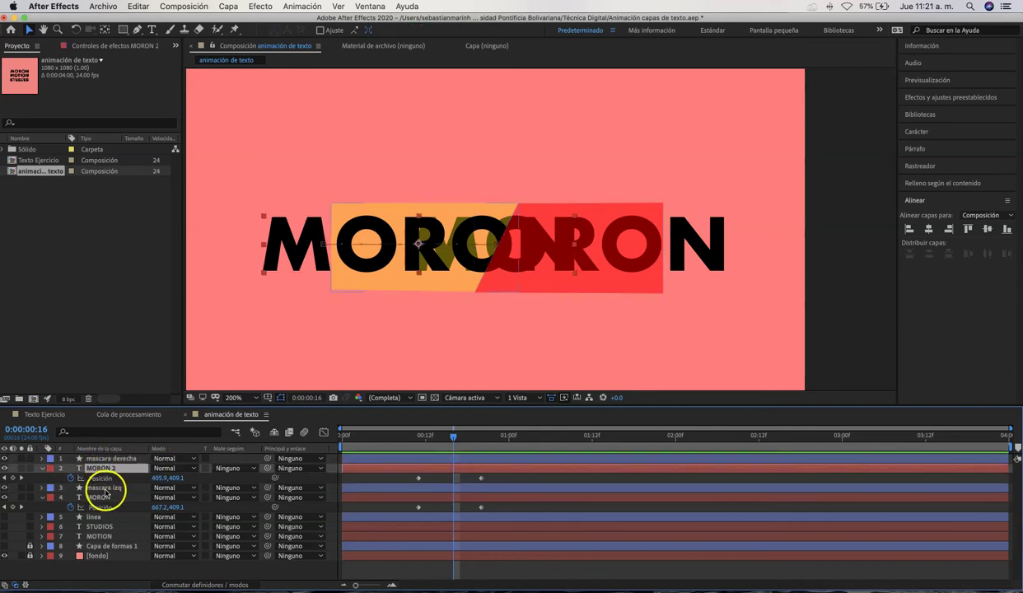
click(107, 488)
click(97, 498)
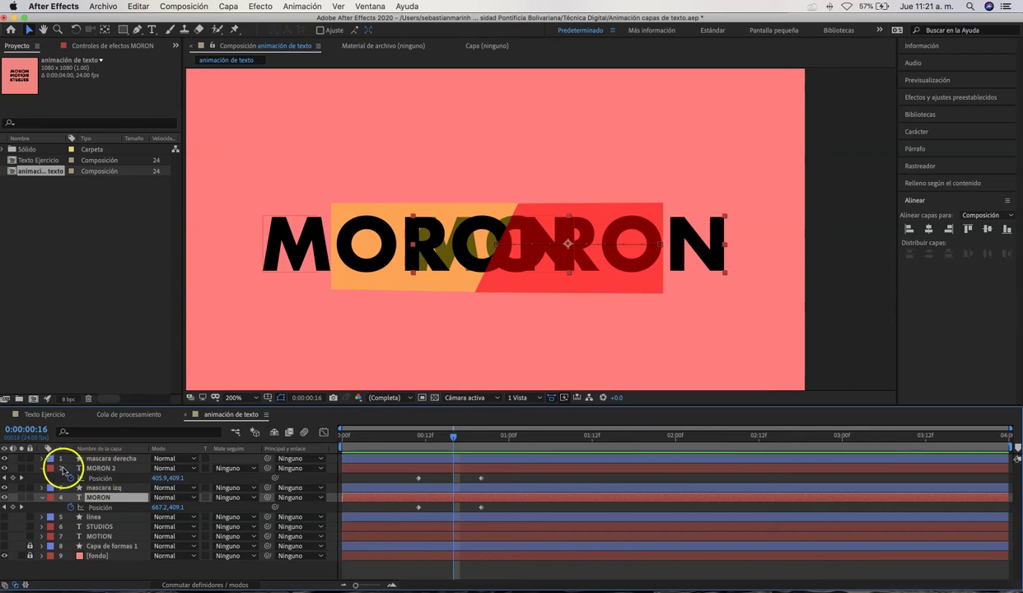
Set the track matte of MORON 2 to alpha matte "mascara derecha" and scrub to 0:00:00:14 to check the reveal
click(97, 469)
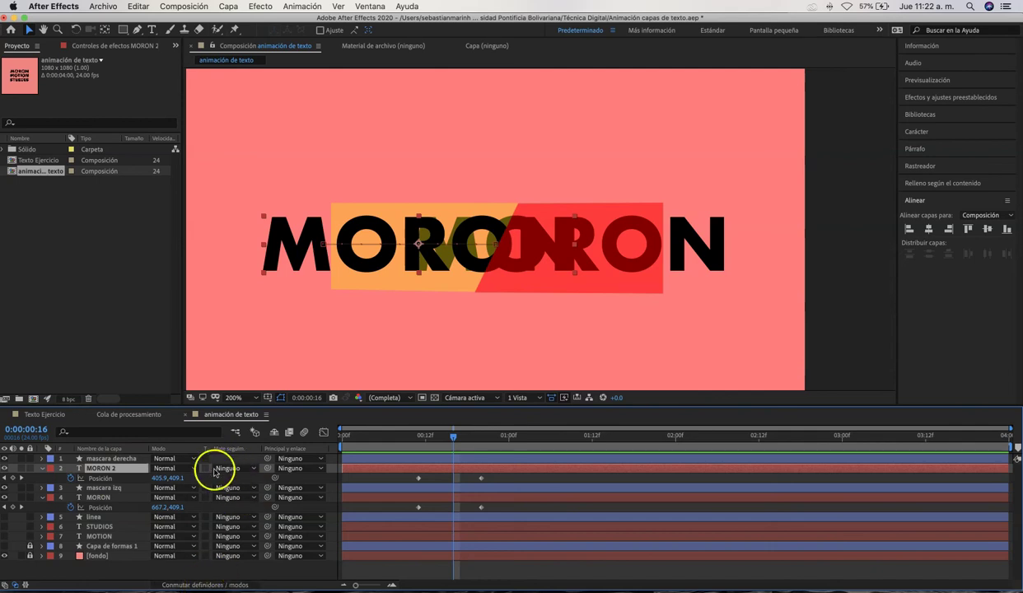
click(220, 585)
click(218, 585)
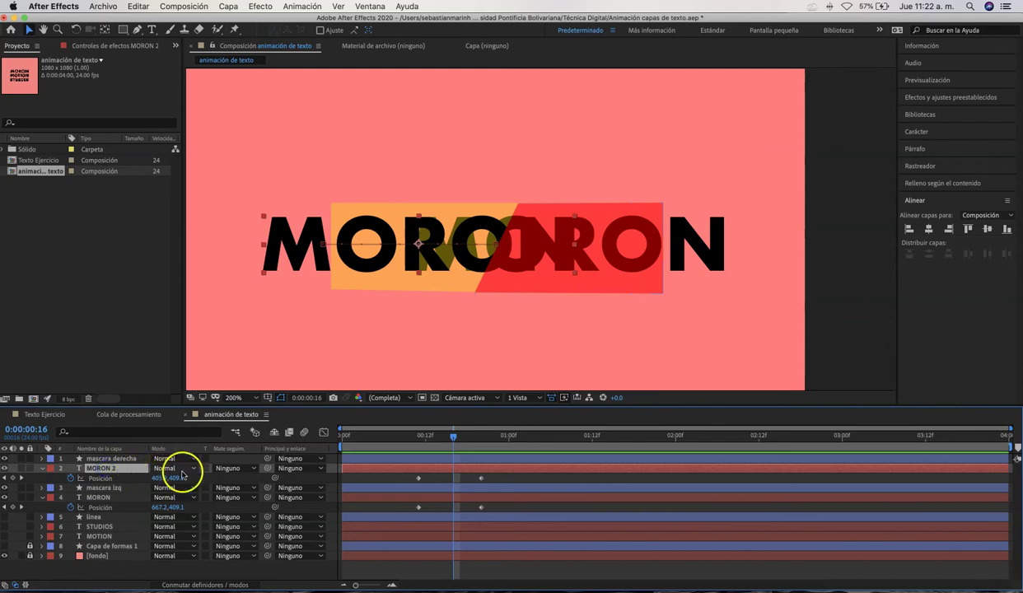
click(228, 469)
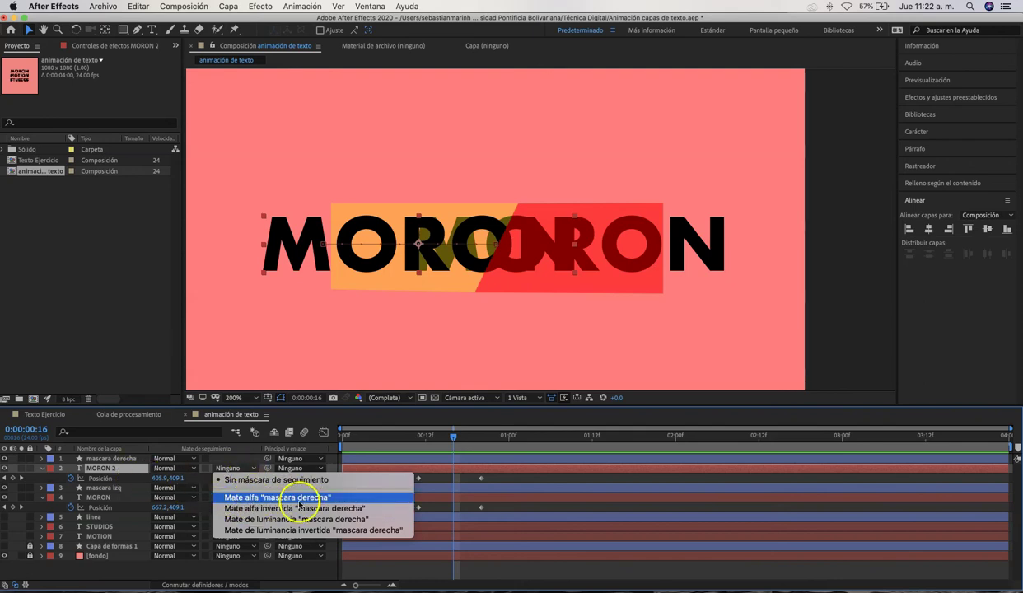
click(256, 497)
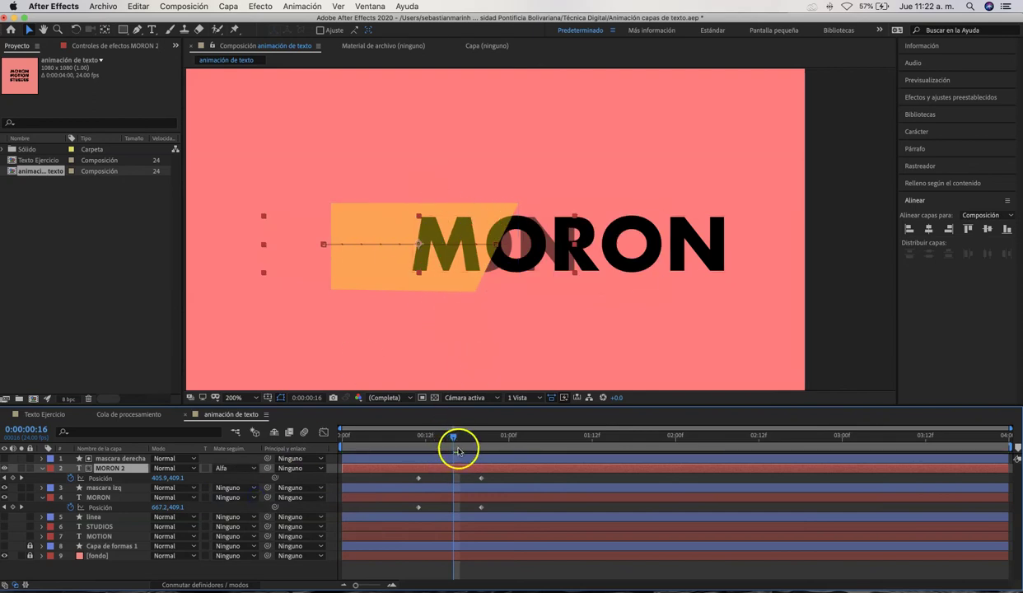
mouse_move(452, 439)
mouse_down()
mouse_move(417, 438)
mouse_move(496, 442)
mouse_move(414, 445)
mouse_move(440, 444)
mouse_up()
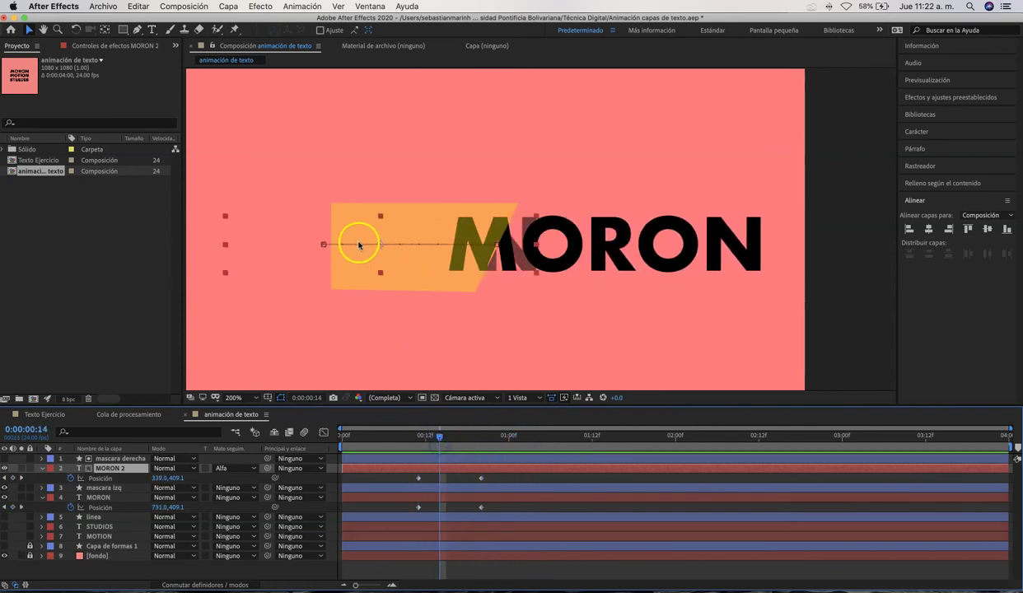
Hide the MORON layer and scrub to 0:00:00:15 to check the masked MORON 2 reveal on its own
mouse_move(439, 438)
mouse_down()
mouse_move(420, 441)
mouse_move(497, 447)
mouse_move(445, 446)
mouse_move(468, 446)
mouse_move(453, 446)
mouse_up()
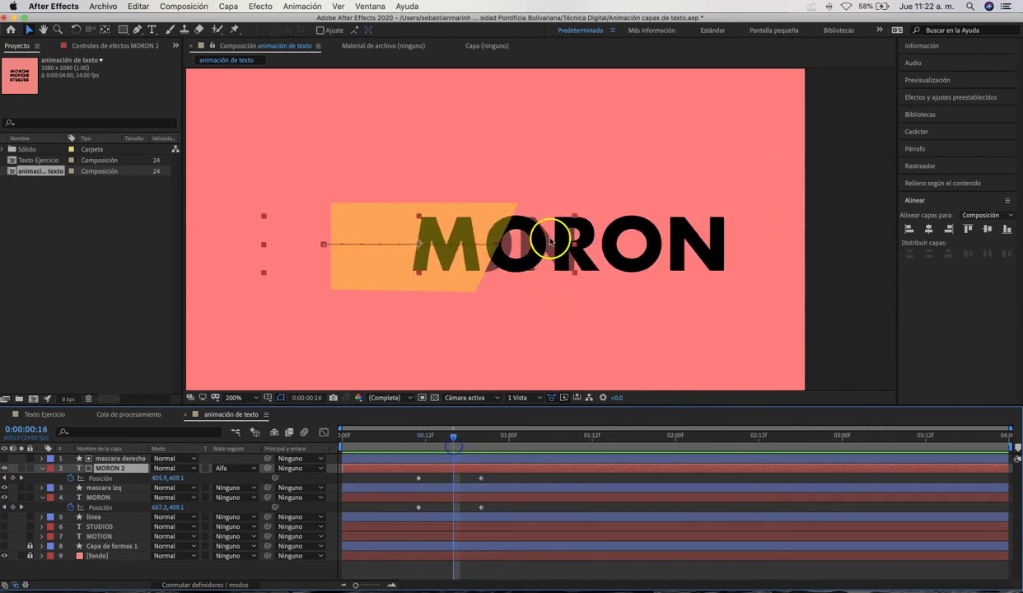
click(104, 499)
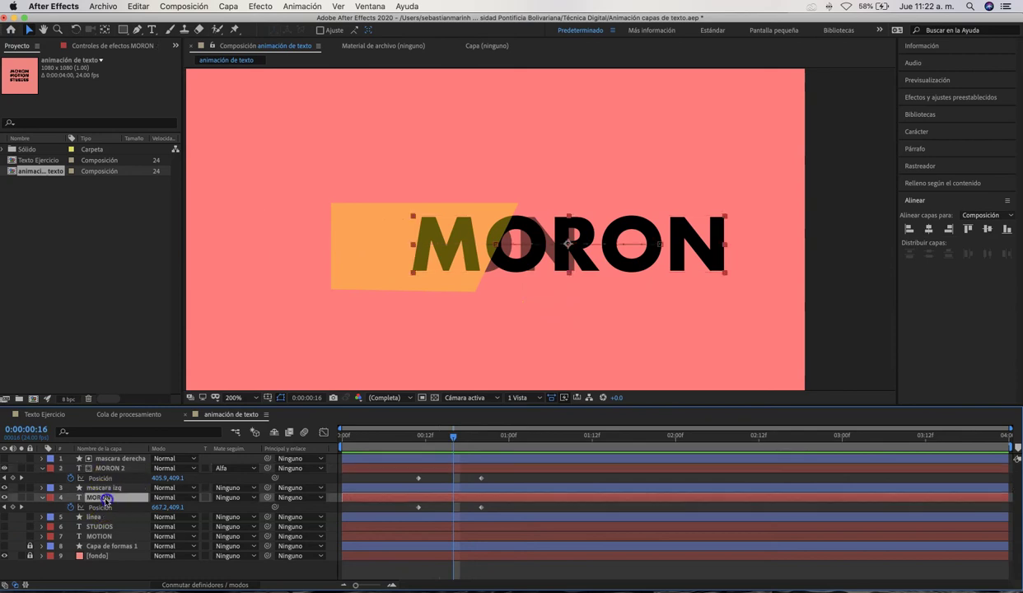
click(5, 498)
drag(449, 442, 418, 452)
drag(414, 453, 444, 458)
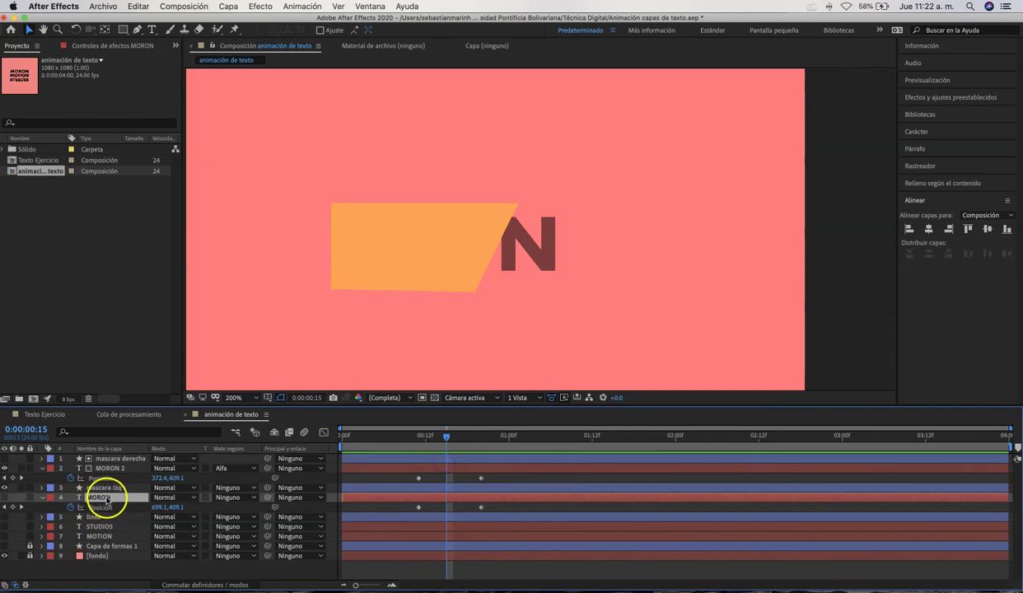
Set the track matte of MORON to alpha matte "mascara izq" and scrub to 0:00:00:16 to check the reveal
click(228, 497)
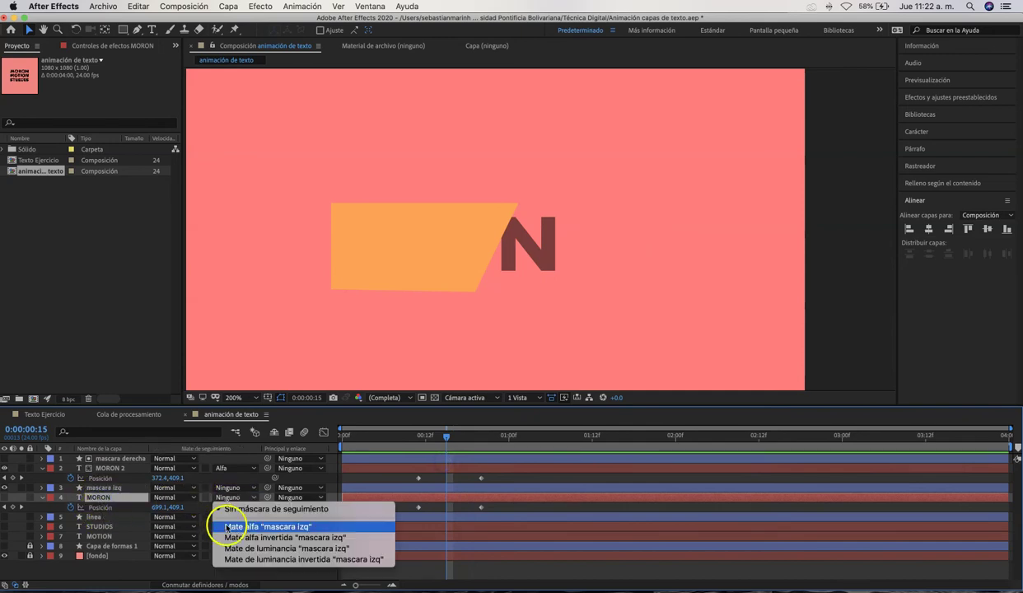
click(274, 526)
drag(425, 435, 473, 451)
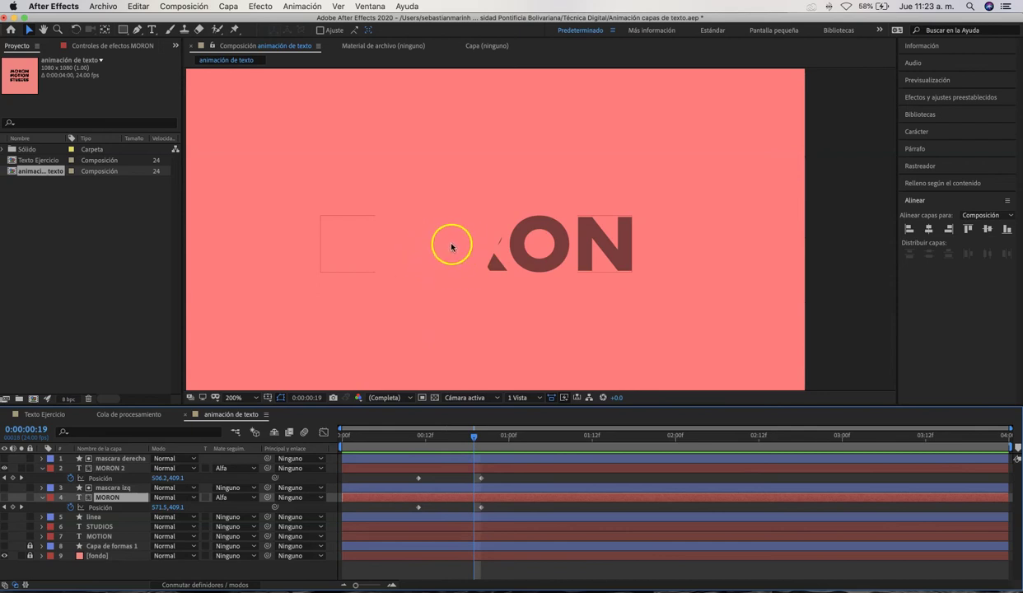
mouse_move(471, 436)
mouse_down()
mouse_move(436, 437)
mouse_move(452, 441)
mouse_up()
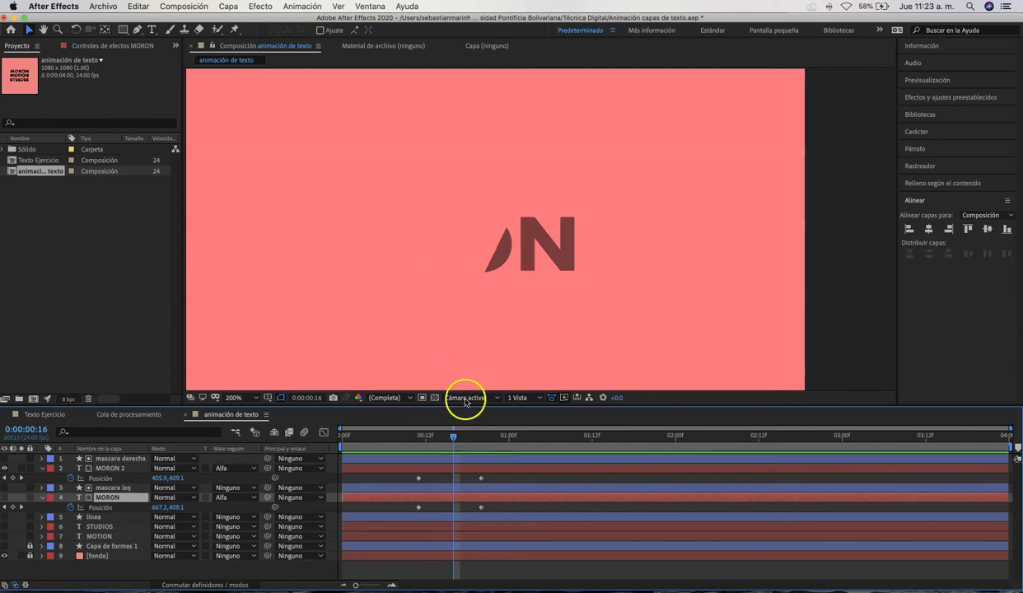
Try the inverted alpha matte "mascara izq" on MORON and scrub to 0:00:00:19
click(235, 497)
click(257, 537)
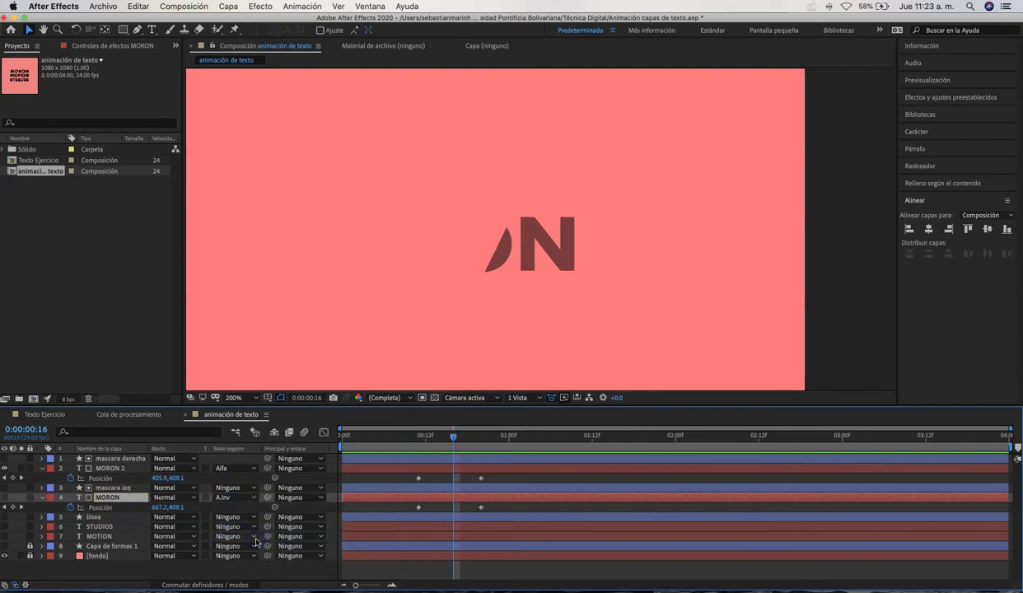
drag(453, 434, 474, 428)
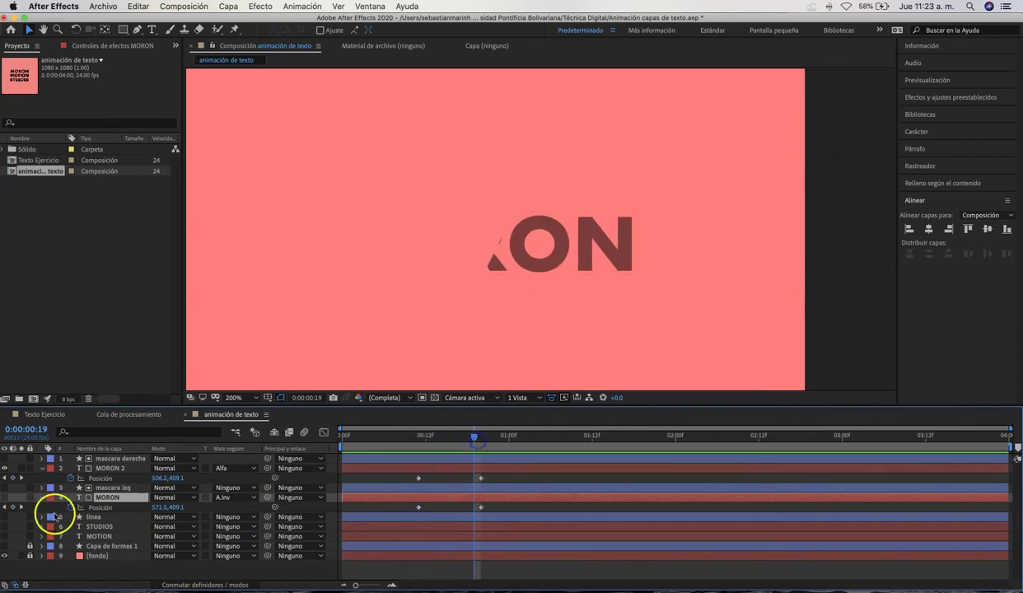
Show the MORON layer, return its track matte to alpha matte "mascara izq", and scrub to 0:00:00:10
click(5, 499)
click(235, 498)
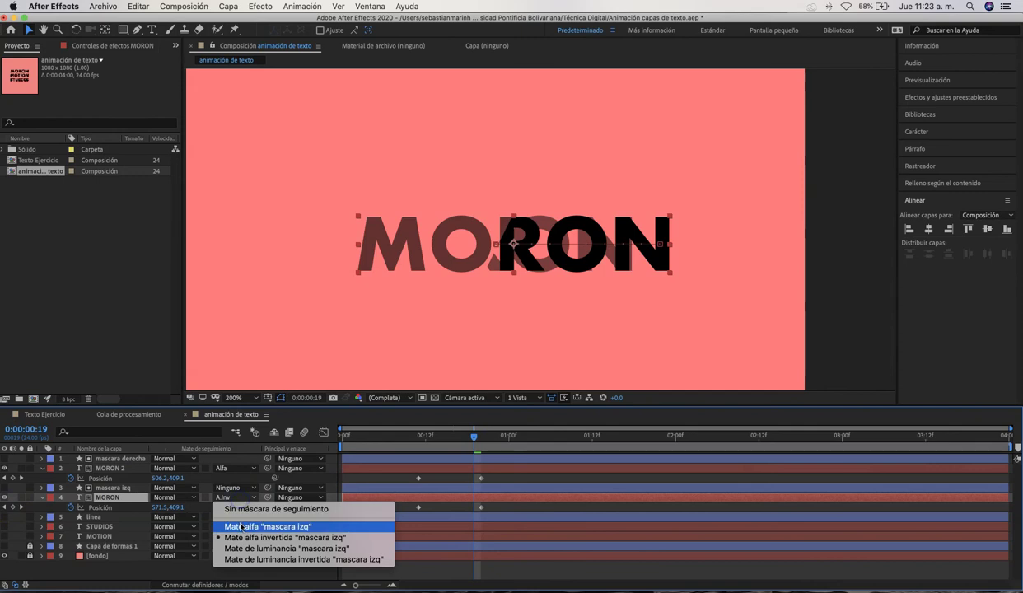
click(240, 526)
drag(468, 436, 414, 444)
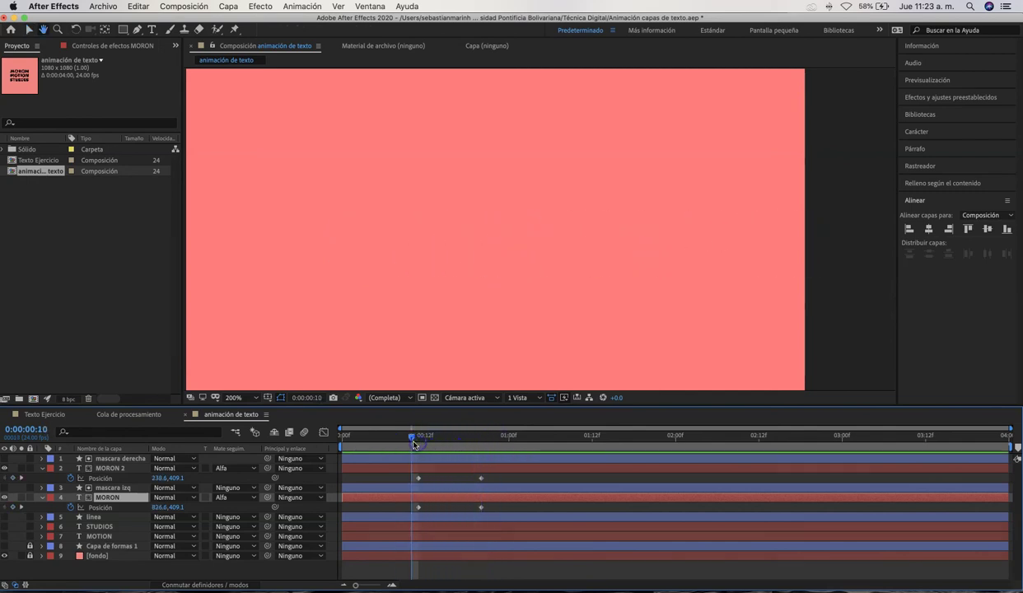
Set the work area from 0:00:00:08 to 0:00:00:23 and preview the two MORON halves sliding in
key(space)
key(space)
click(500, 439)
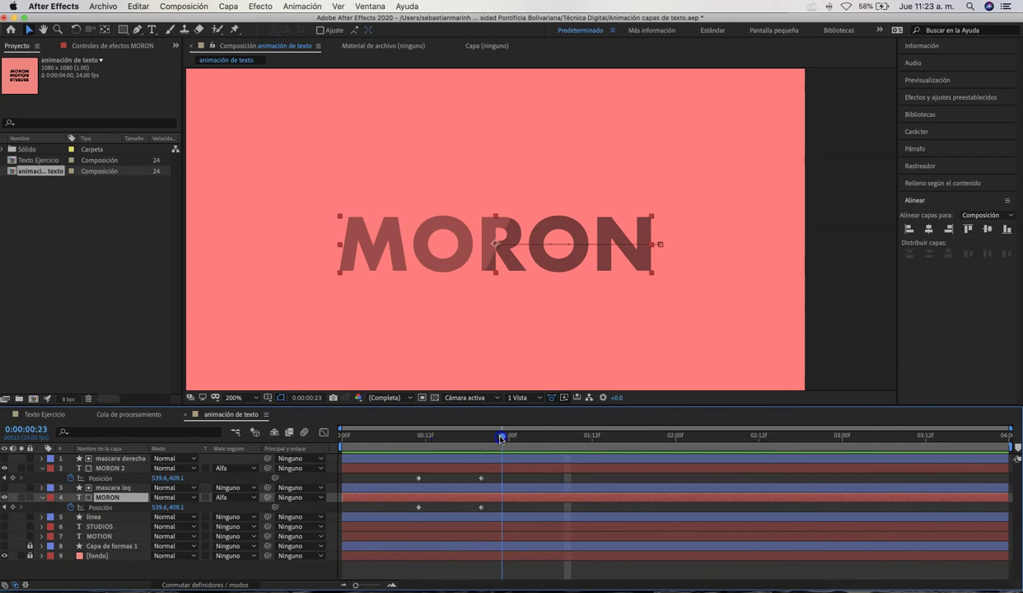
key(n)
click(399, 437)
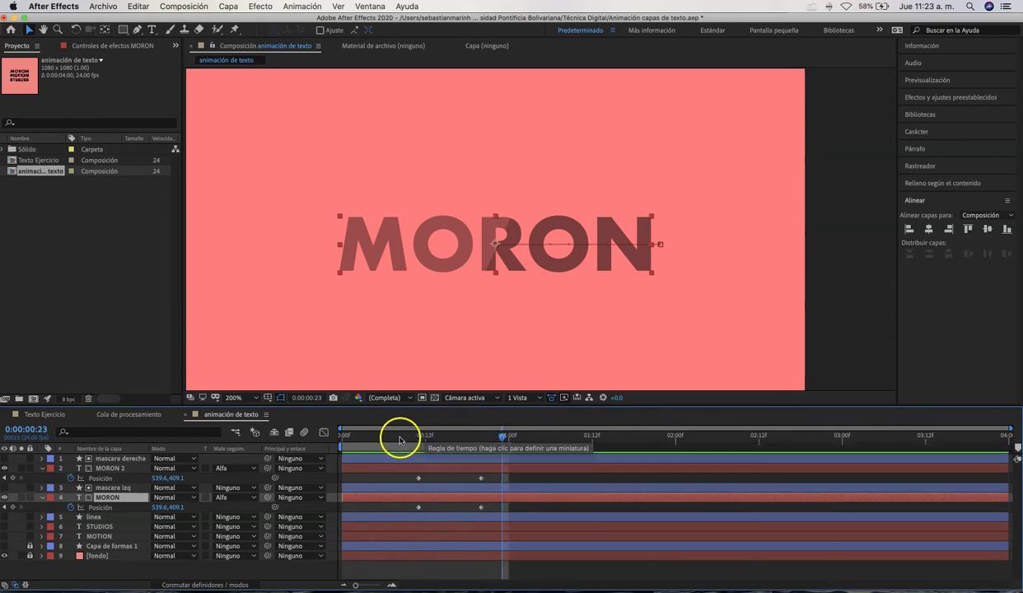
key(space)
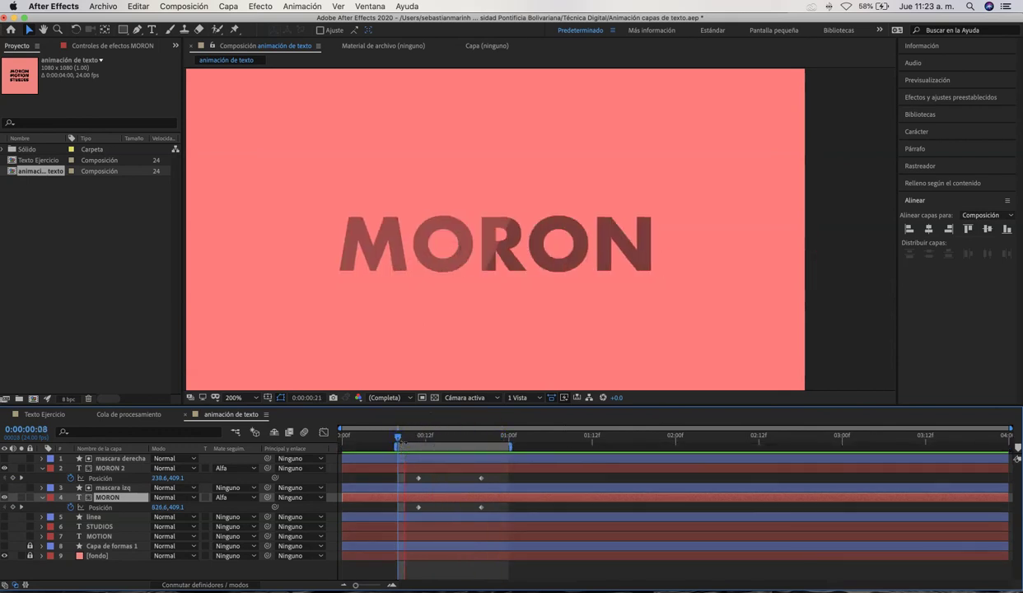
click(426, 437)
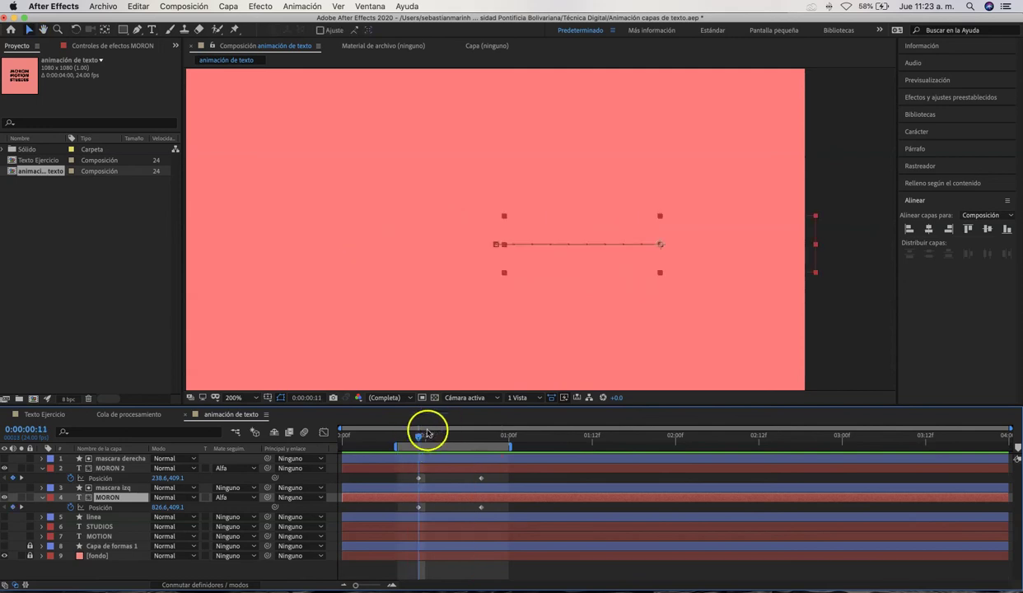
Move the linea layer to the top of the layer stack and make it visible, previewing it against the text
mouse_move(430, 437)
mouse_down()
mouse_move(455, 438)
mouse_move(412, 439)
mouse_up()
click(112, 517)
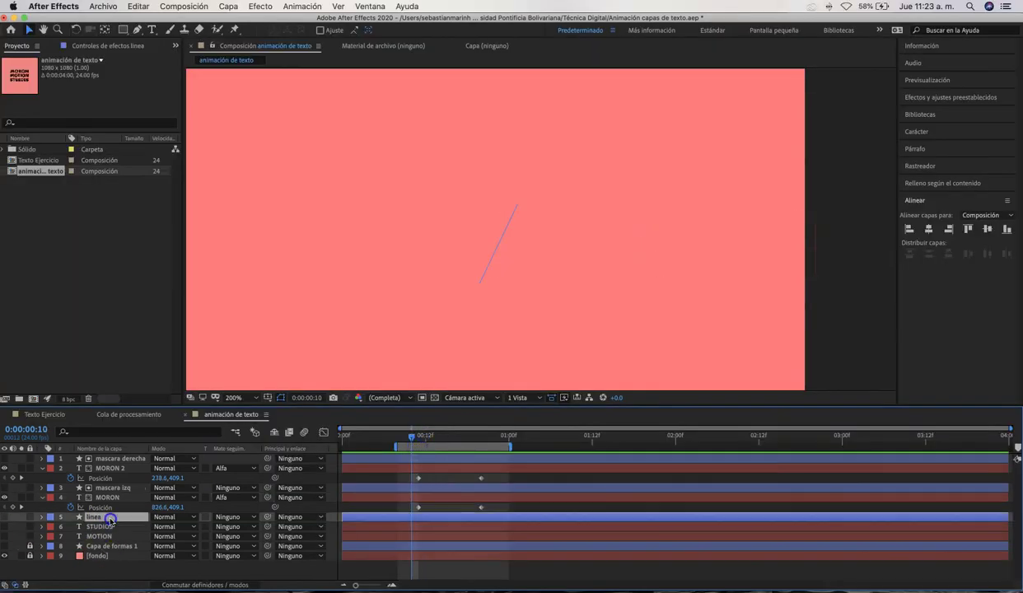
drag(116, 506, 130, 455)
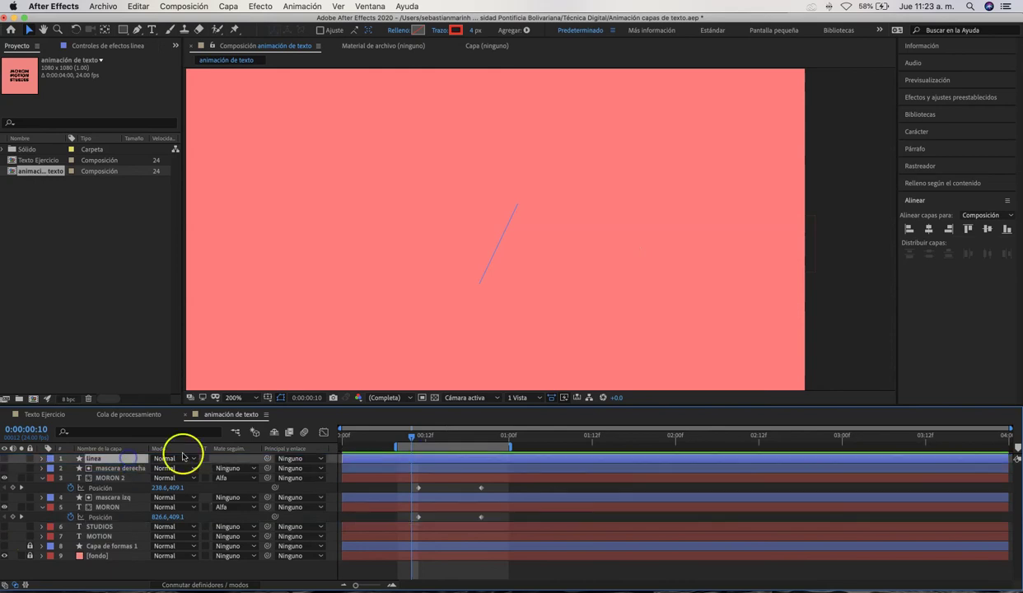
key(space)
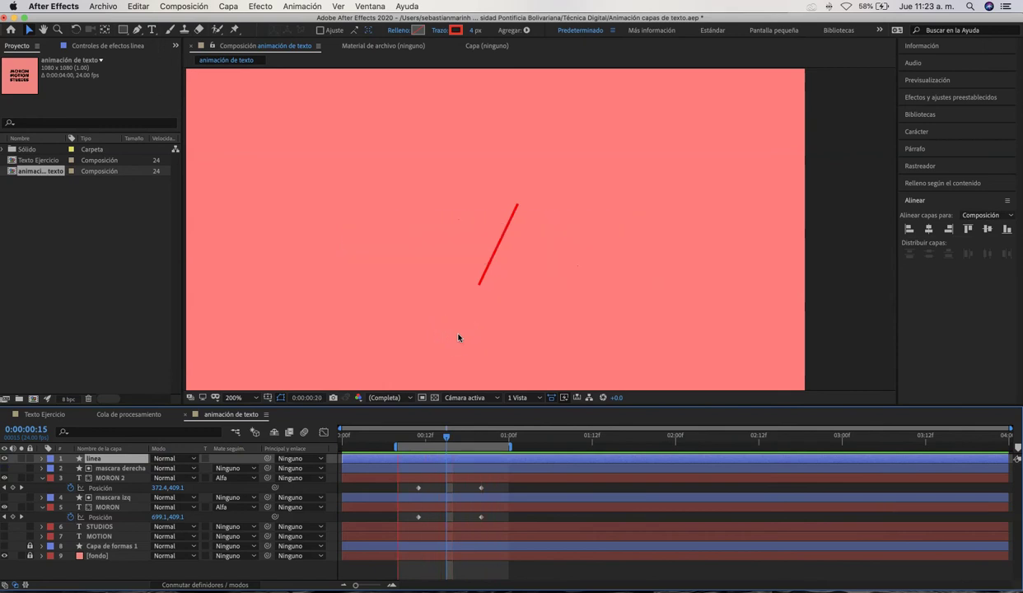
click(480, 363)
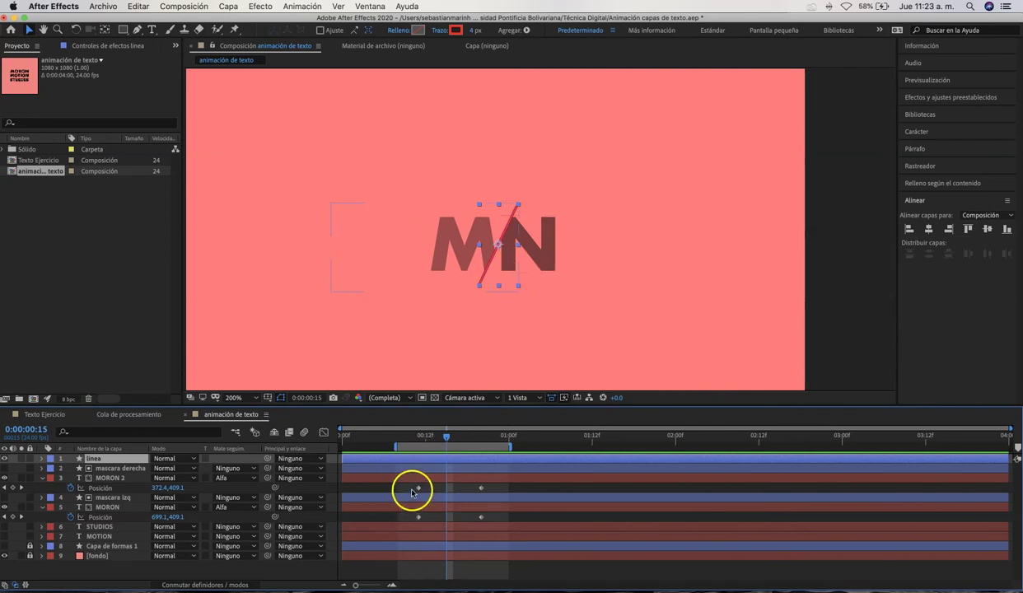
Apply Easy Ease to all Position keyframes of MORON 2 and MORON and preview the eased motion
drag(410, 486, 486, 521)
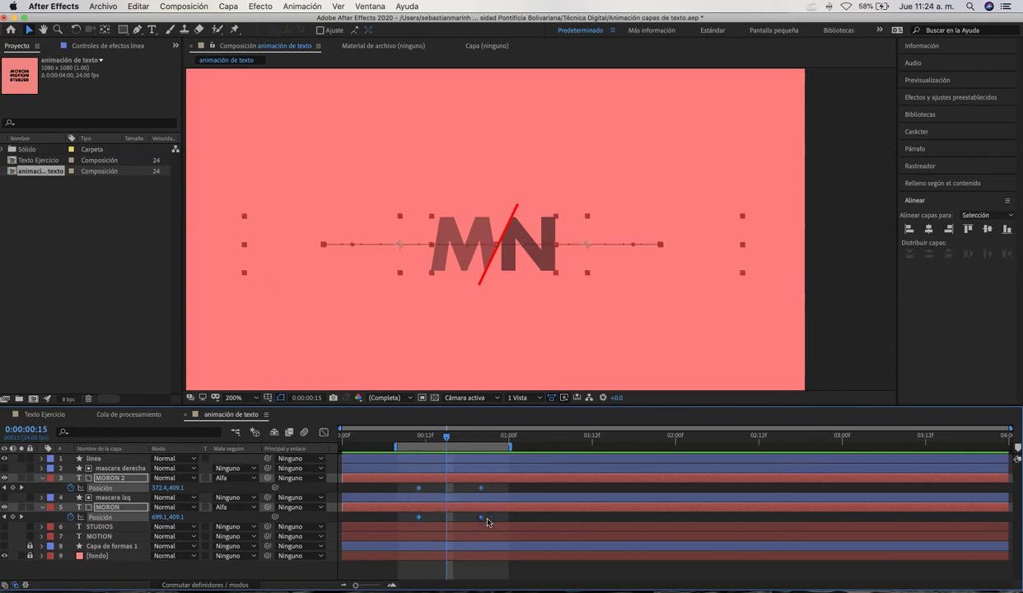
key(F9)
drag(449, 441, 419, 446)
key(space)
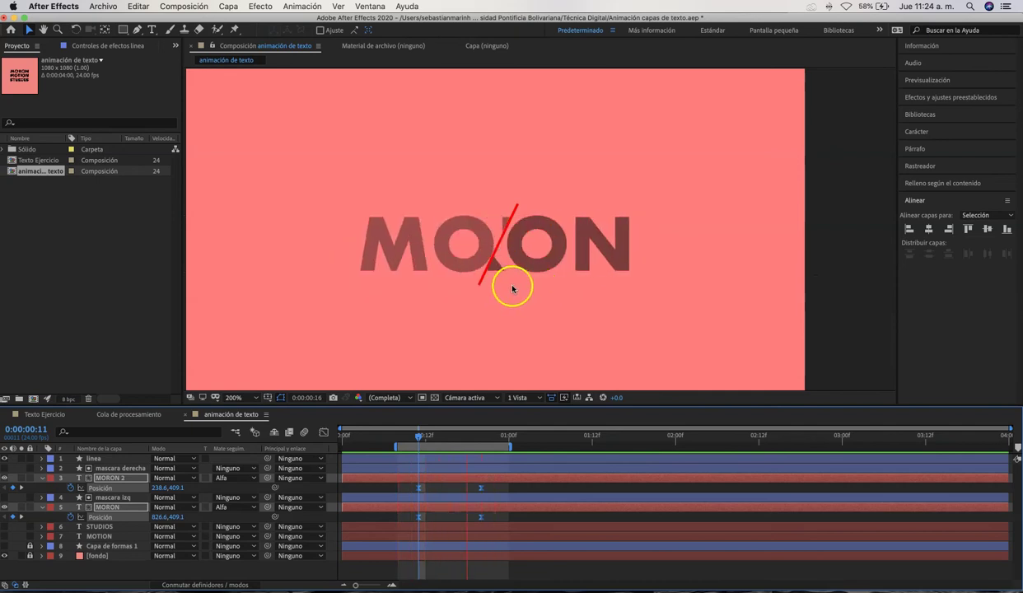
key(space)
drag(437, 442, 453, 437)
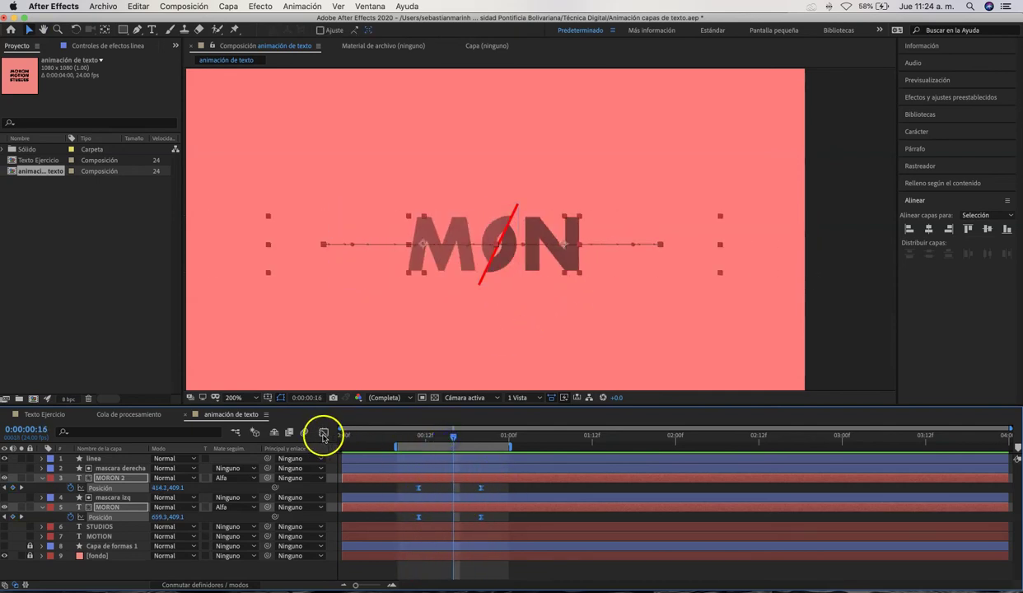
Show the speed graph of both Position animations in the Graph Editor and review its graph type and displayed property options
click(325, 434)
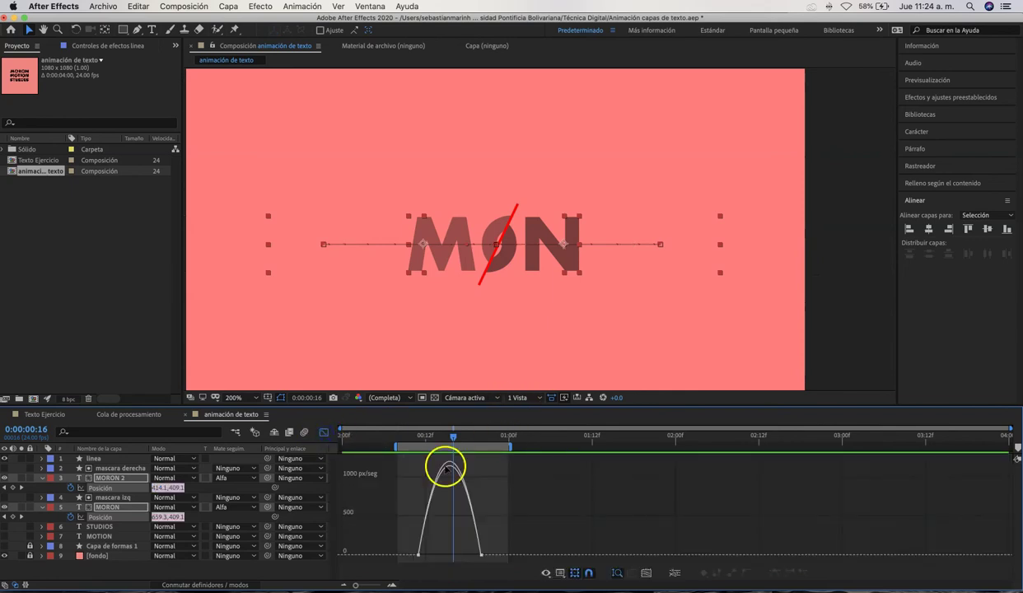
click(545, 572)
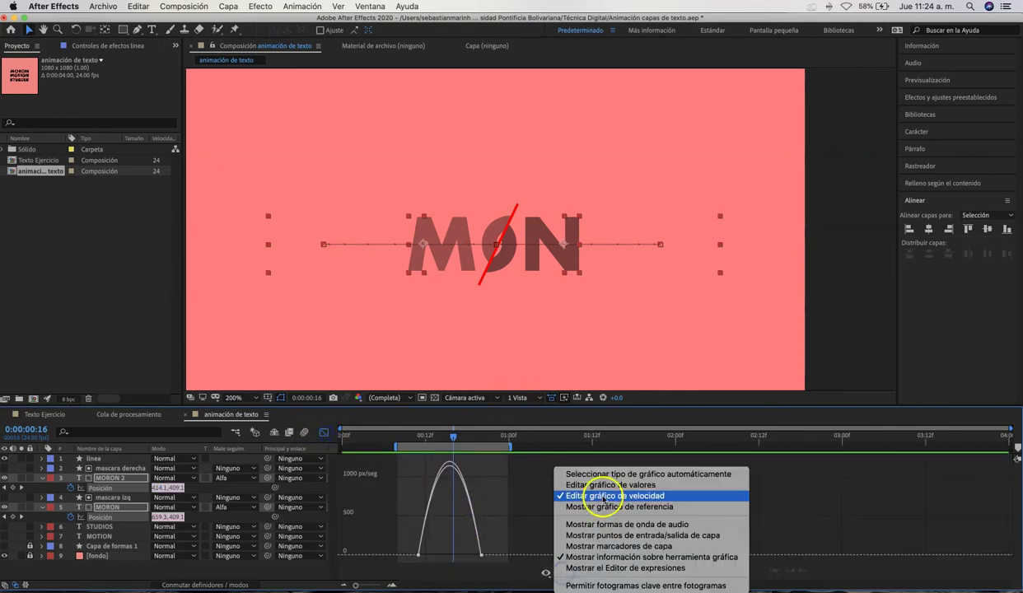
click(547, 574)
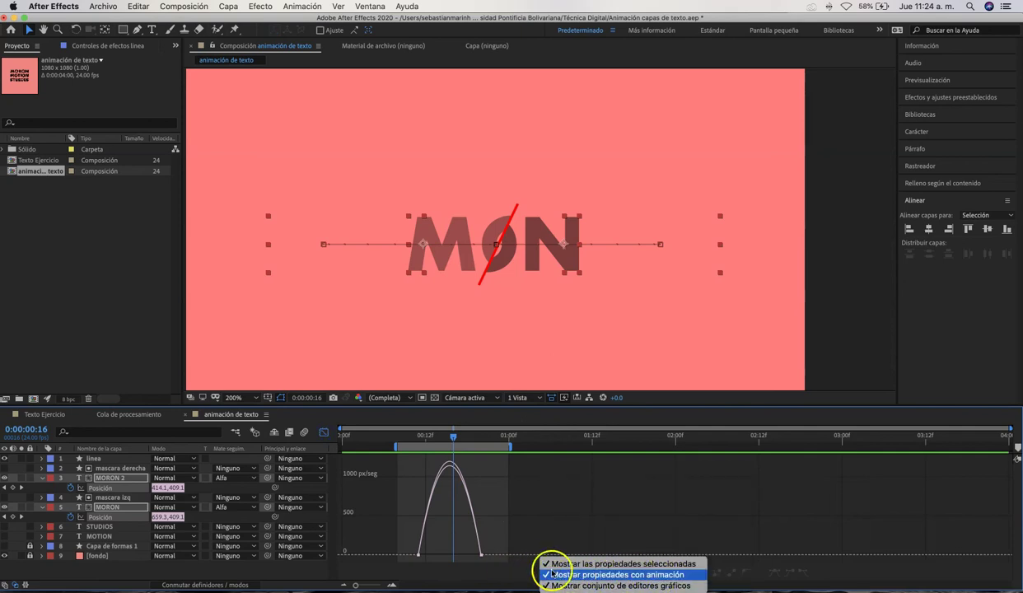
click(554, 575)
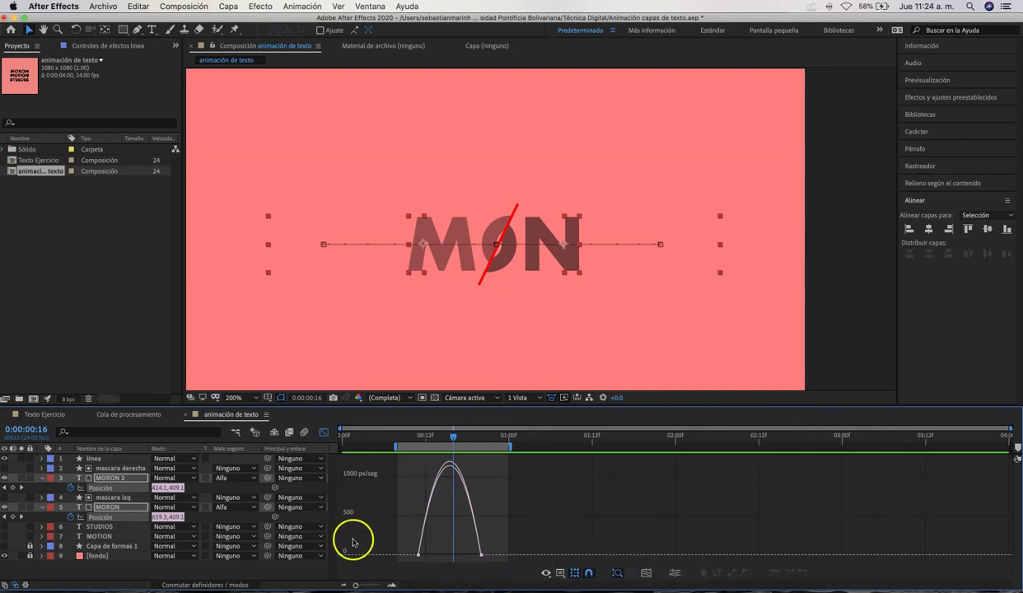
Lengthen the ease handles of the start and end keyframes into a sharp central speed peak and preview the motion
drag(409, 542, 435, 553)
click(470, 552)
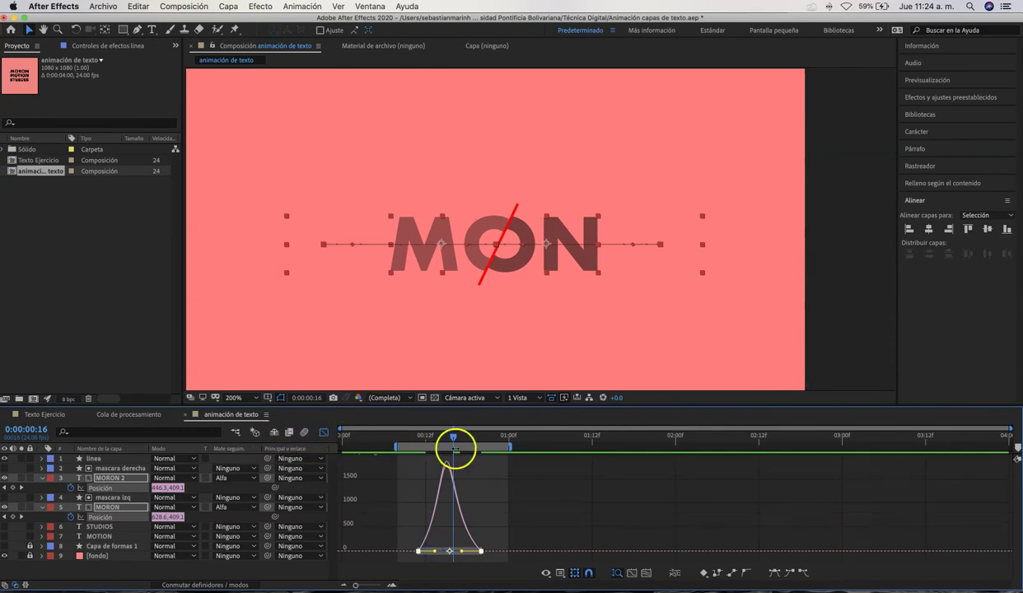
drag(454, 442, 399, 444)
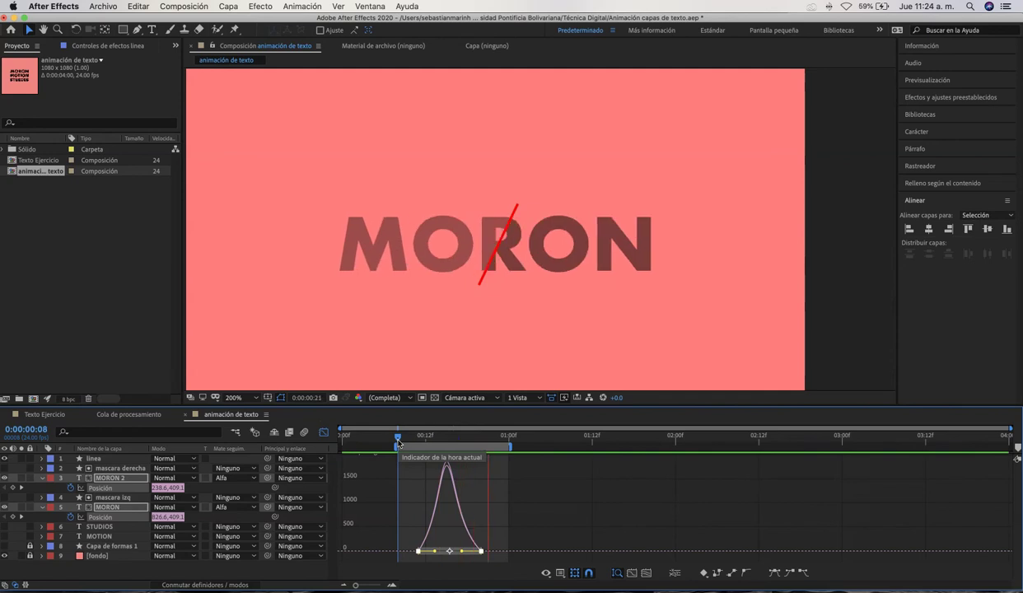
key(space)
Leave the Graph Editor and retime both layers' Position keyframes to start at 0:00:00:10 and end at 0:00:00:22
click(322, 431)
drag(492, 486, 495, 520)
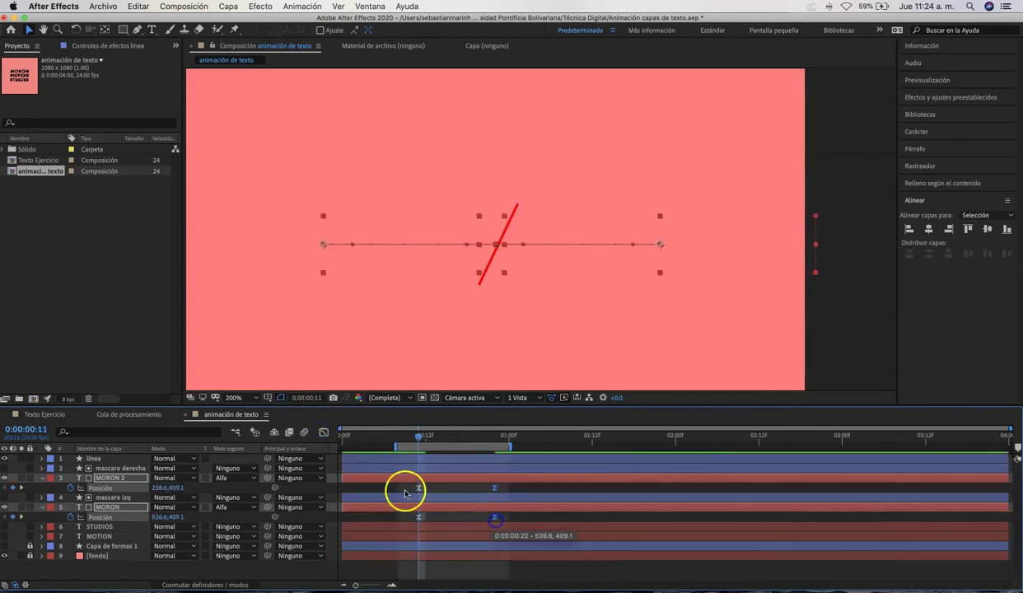
click(431, 489)
click(418, 517)
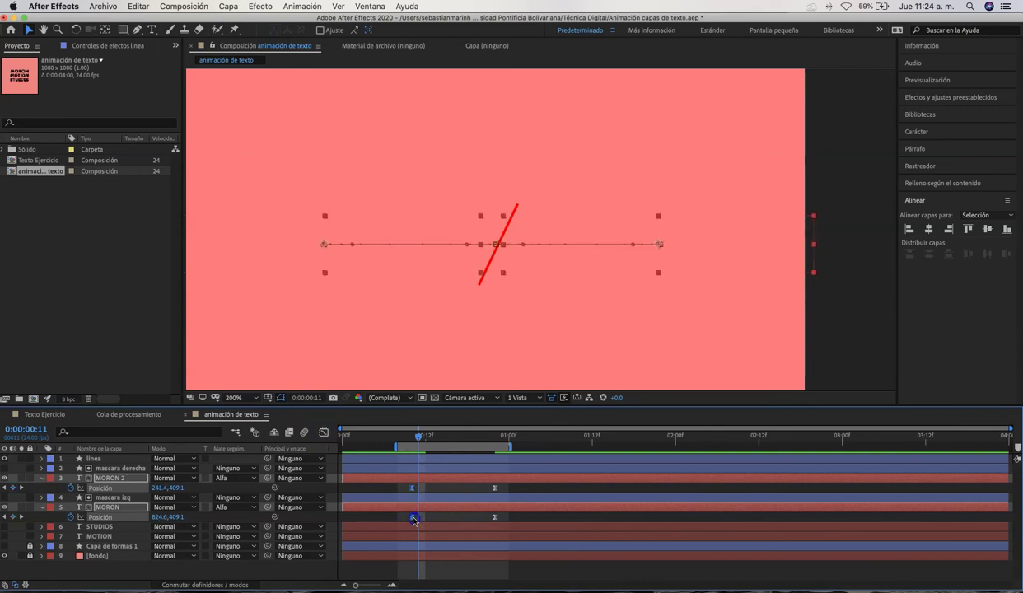
key(space)
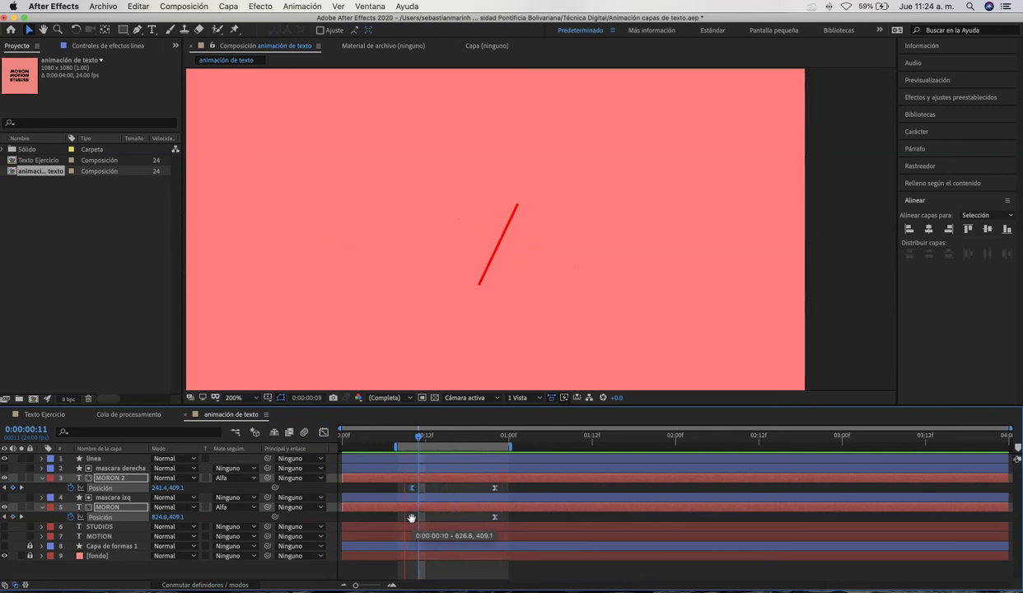
Extend the work area's end past the 02:12f mark, preview the animation, and shift the work area slightly earlier
click(511, 447)
drag(509, 447, 808, 447)
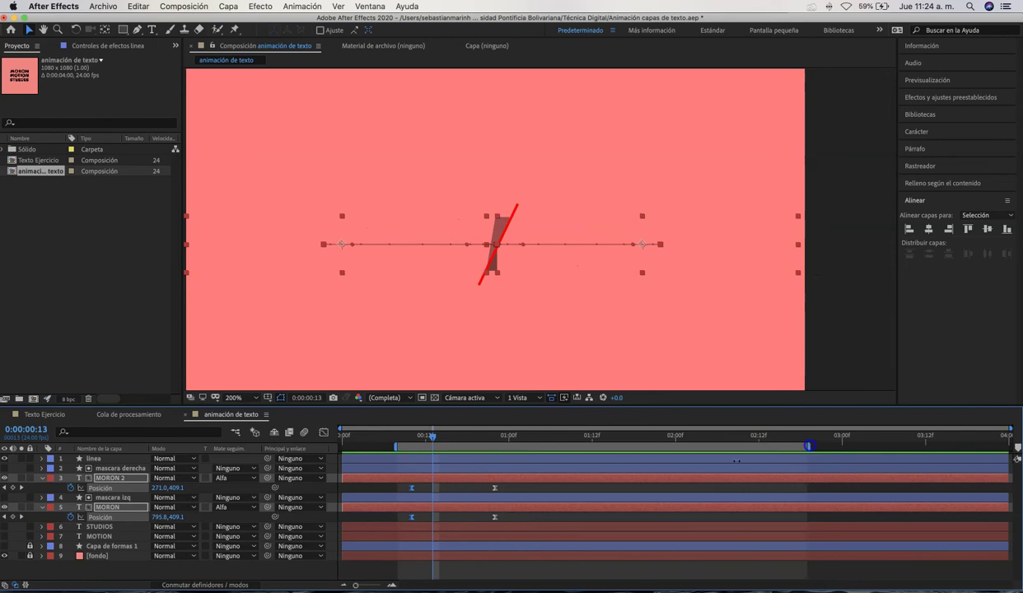
drag(425, 438, 412, 438)
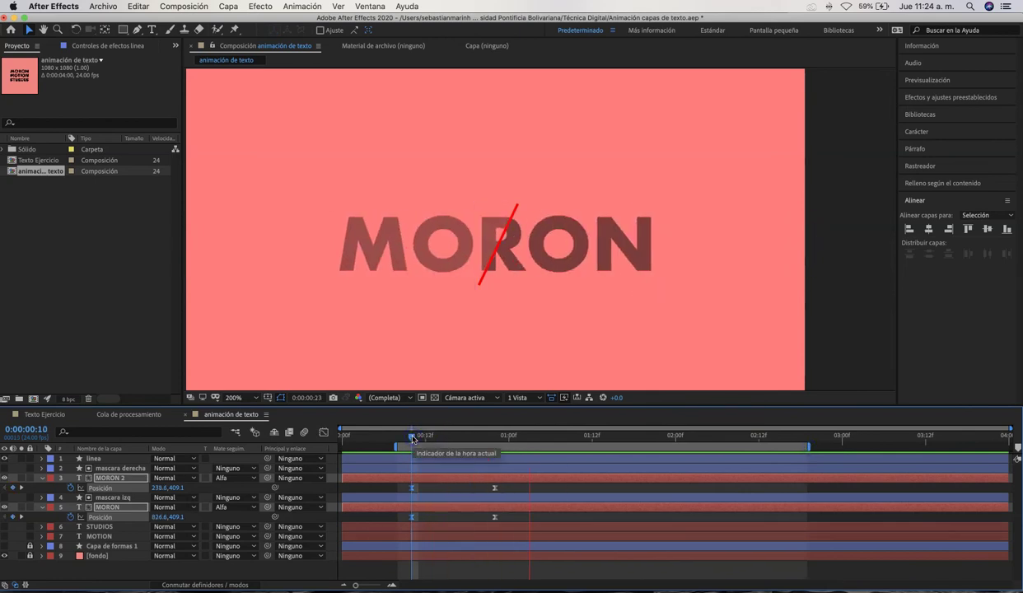
key(space)
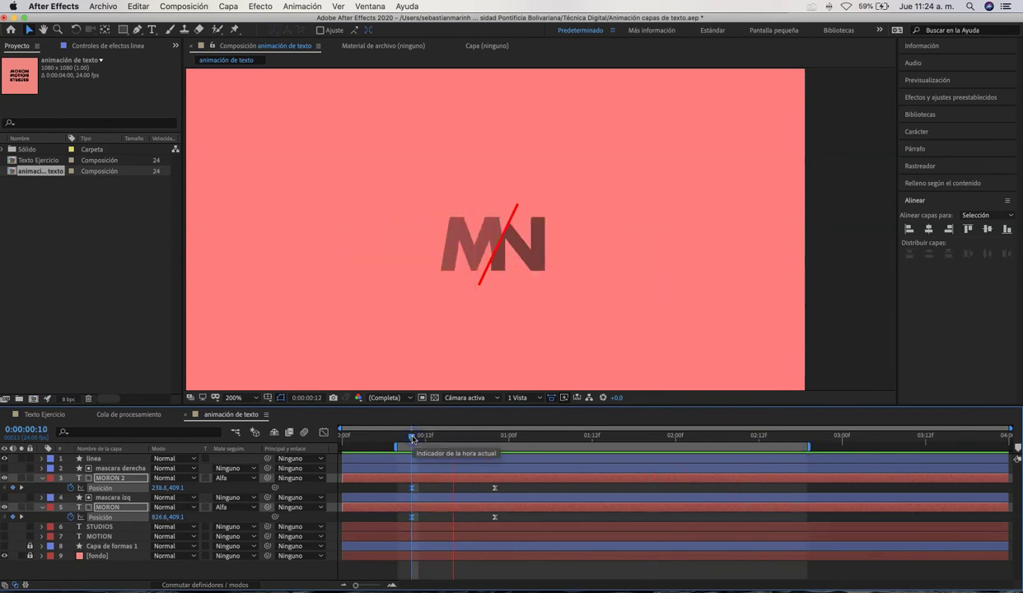
key(space)
click(423, 425)
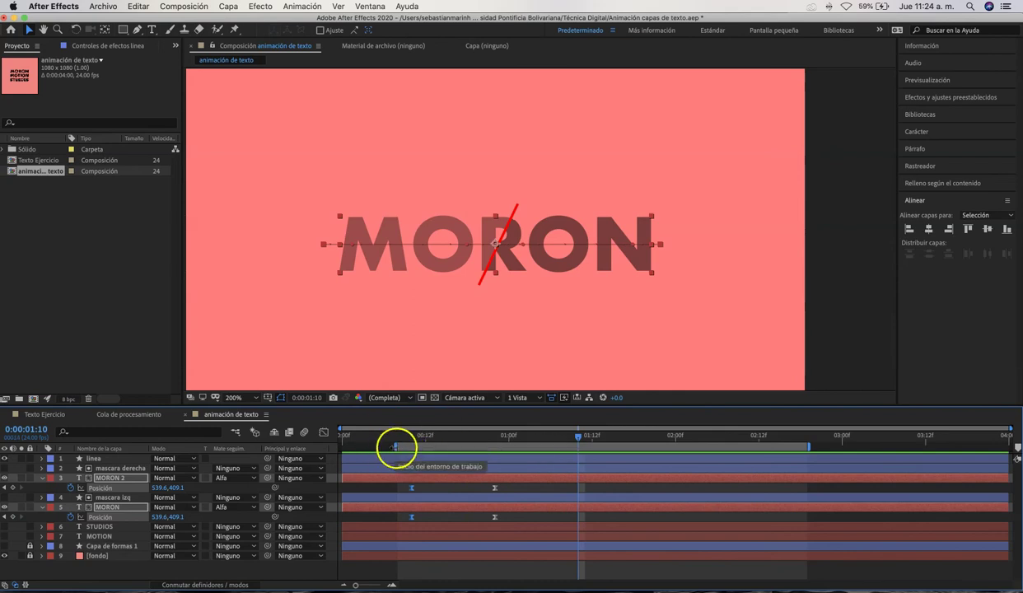
drag(396, 447, 377, 449)
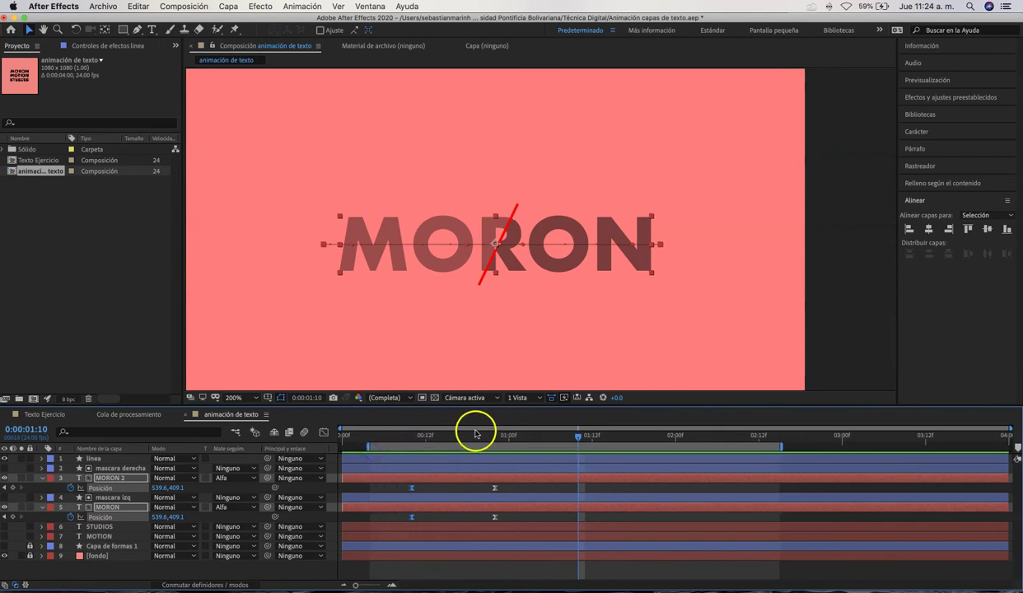
Extend the work area's start to the beginning of the timeline and set the current time to 0:00:00:09
mouse_move(569, 441)
mouse_down()
mouse_move(406, 439)
mouse_move(521, 439)
mouse_move(456, 448)
mouse_move(441, 469)
mouse_move(392, 480)
mouse_up()
click(367, 448)
click(397, 438)
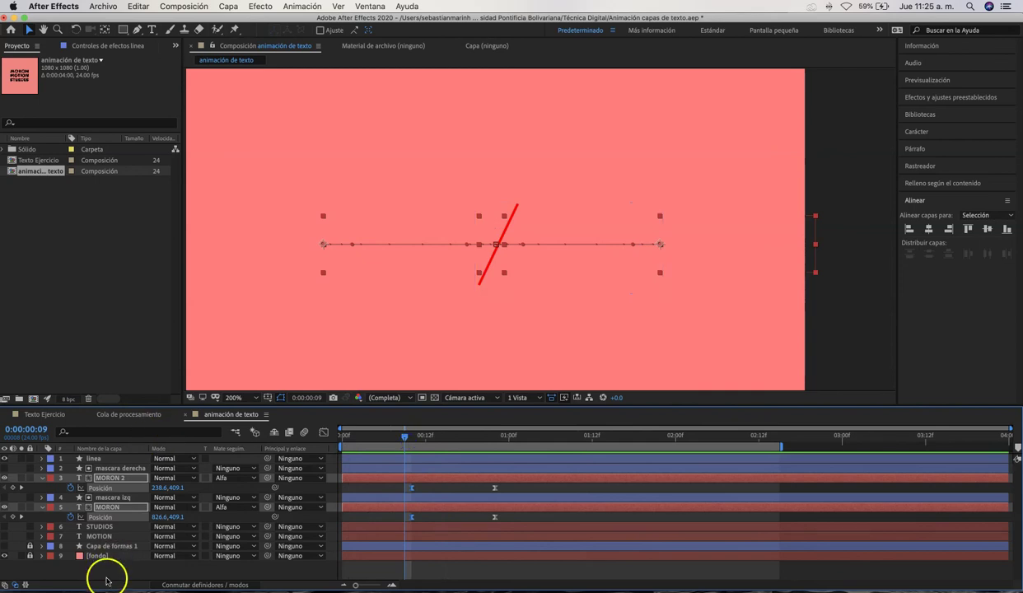
Show the linea layer's Position property and try moving the slanted line on the canvas
click(105, 461)
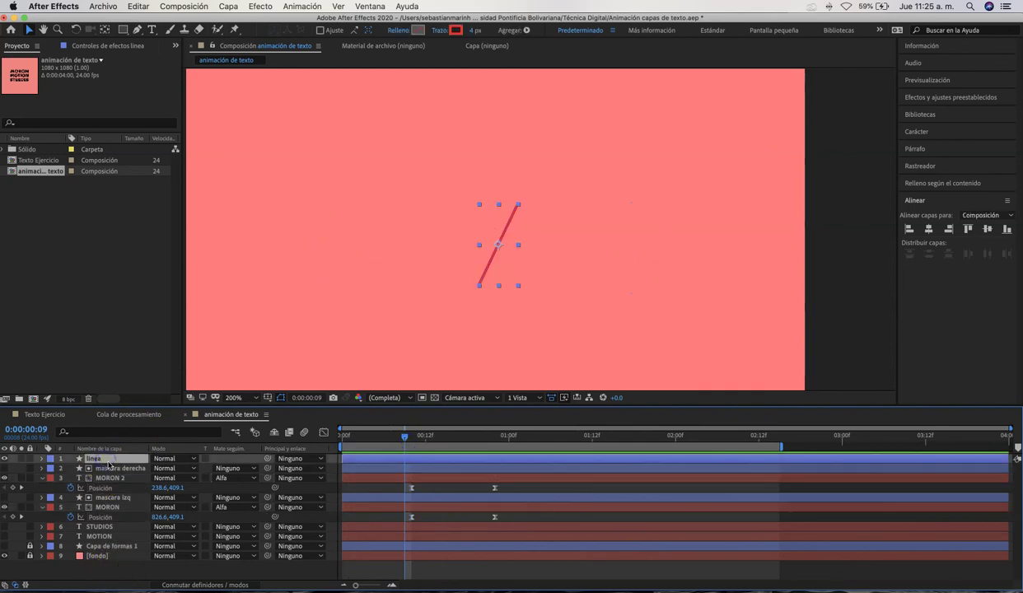
key(p)
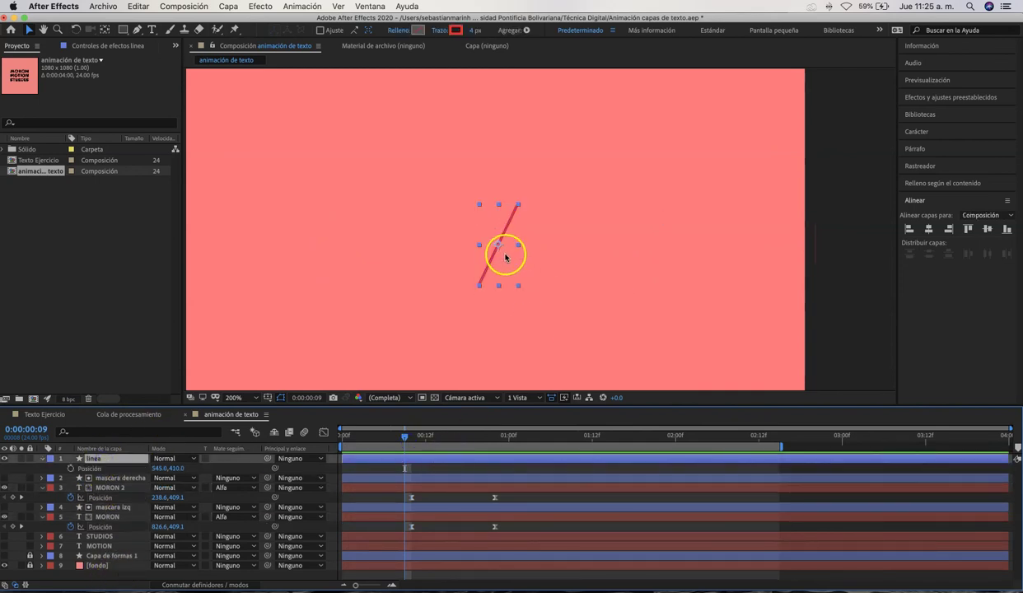
scroll(504, 256, up, 2)
scroll(548, 307, left, 3)
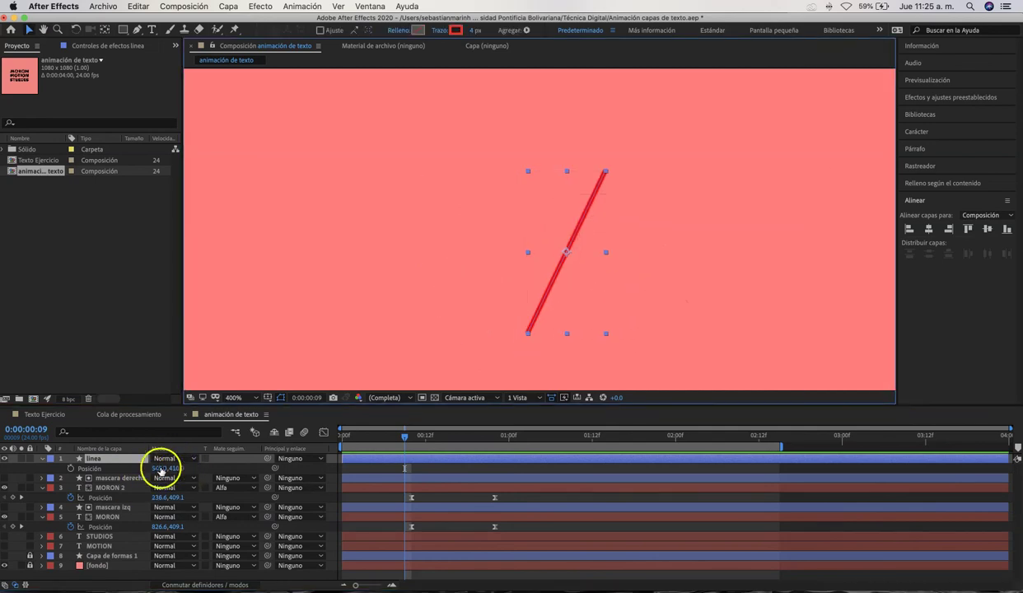
drag(557, 274, 575, 214)
key(super+z)
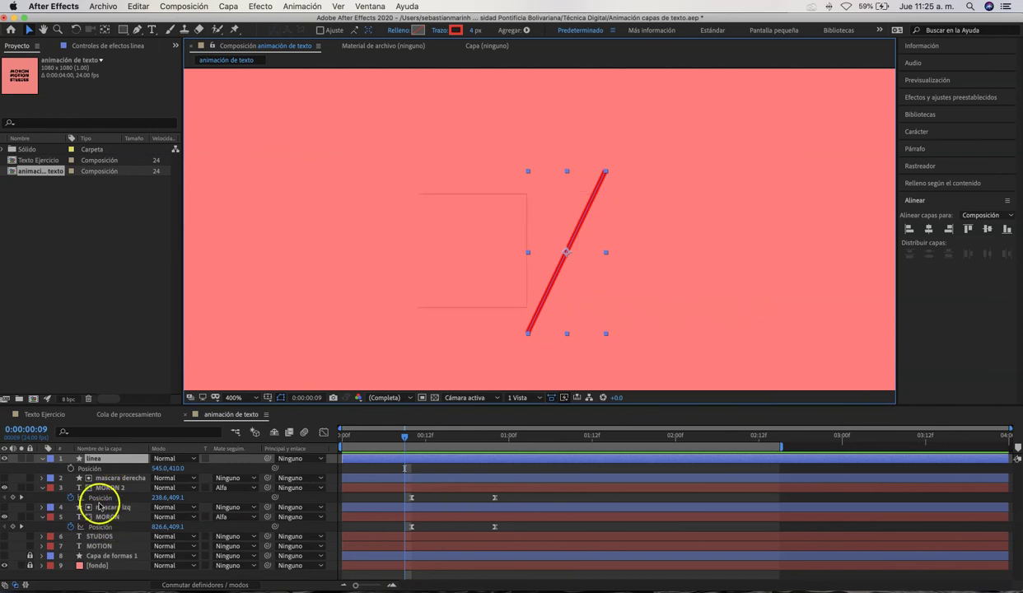
click(42, 459)
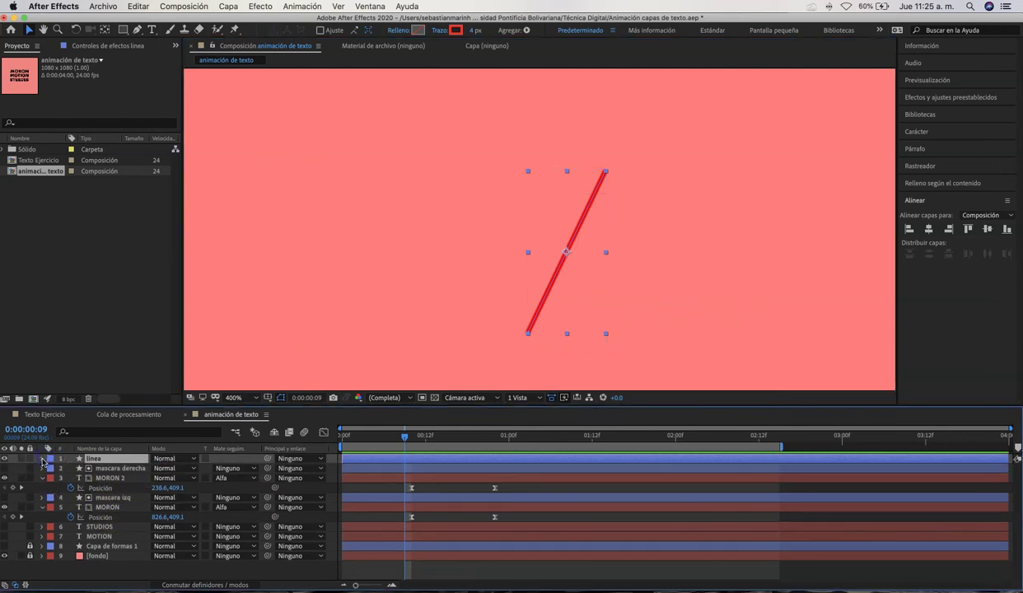
Expand the linea layer's contents through Forma 1 to the Trazado property of Trazado 1
click(42, 459)
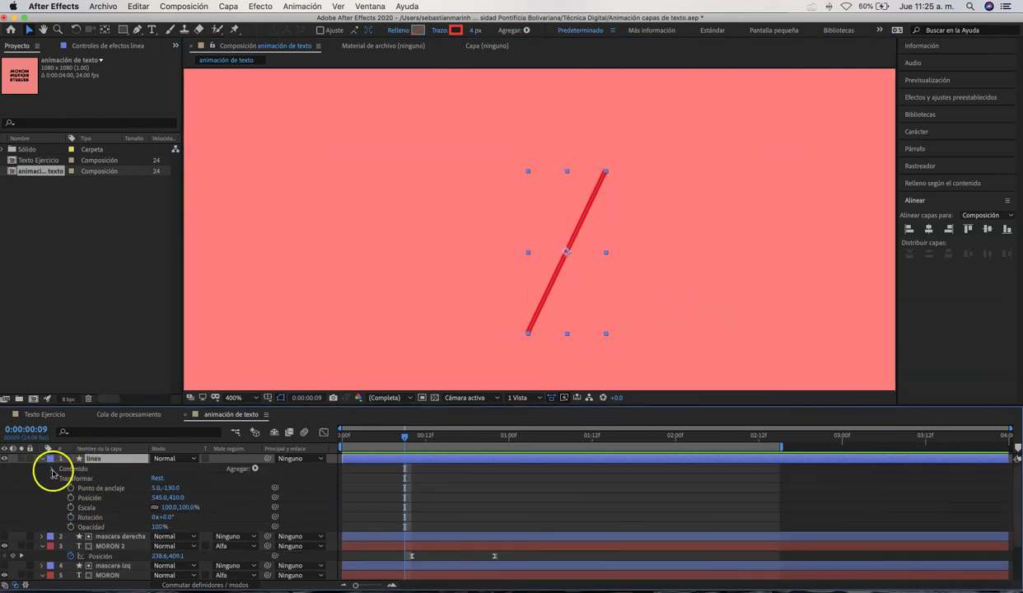
click(53, 469)
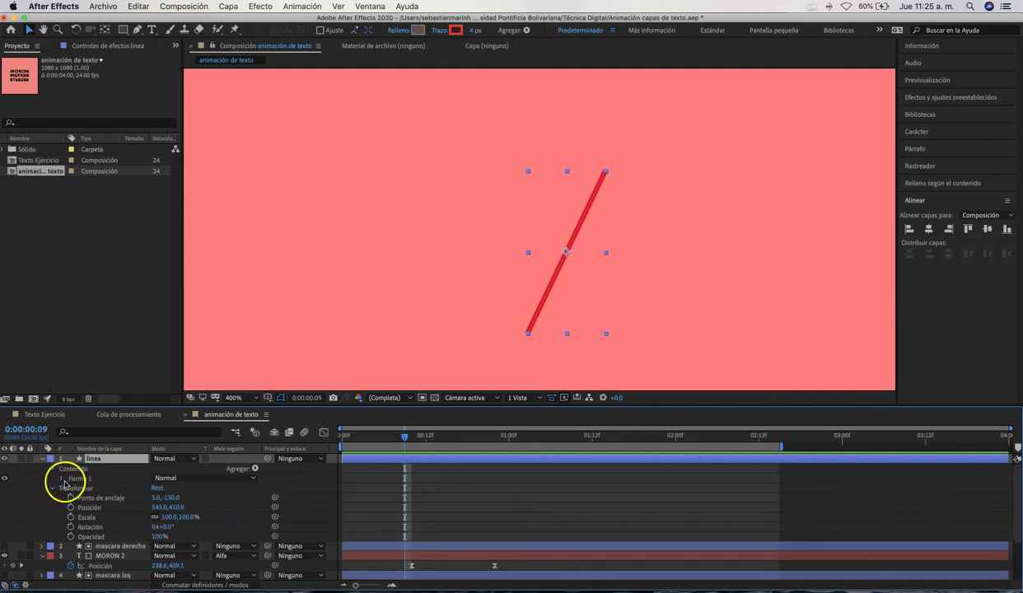
click(79, 478)
click(62, 478)
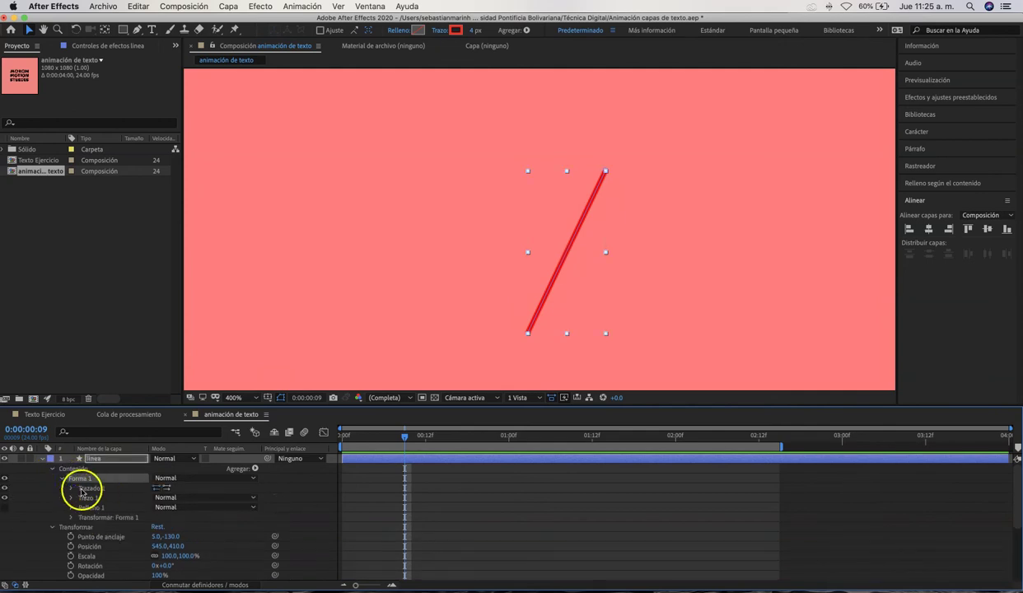
click(88, 489)
click(73, 488)
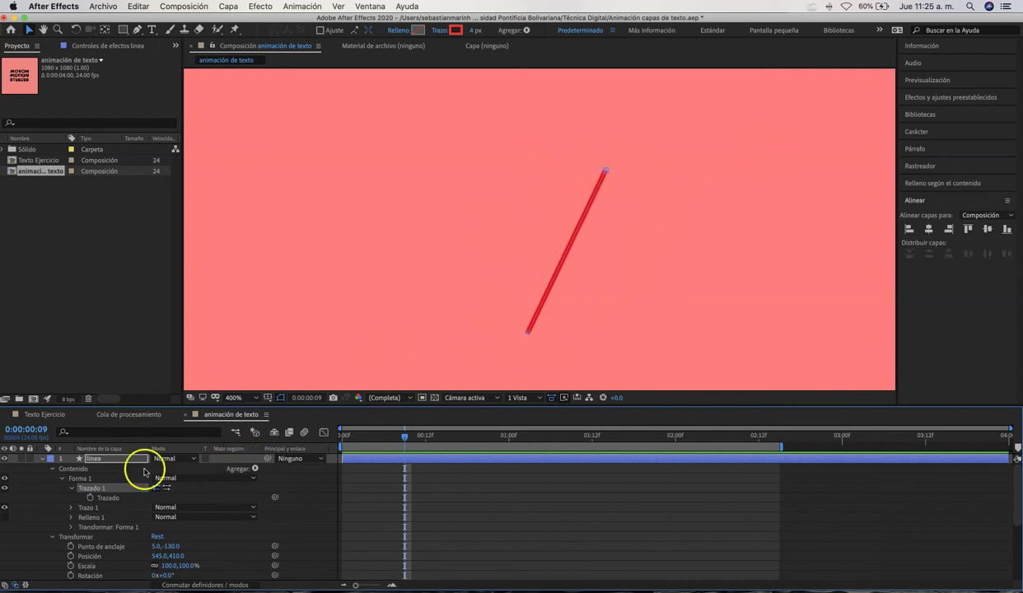
Try adding extra vertices along the slanted line's path with the Pen tool
right_click(112, 491)
click(102, 492)
drag(136, 33, 171, 30)
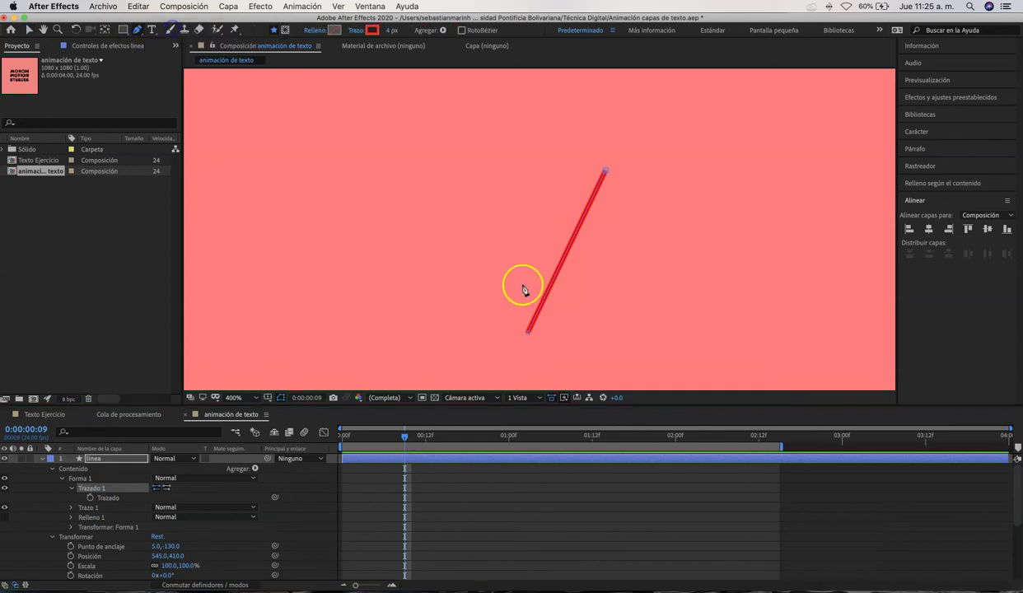
click(586, 214)
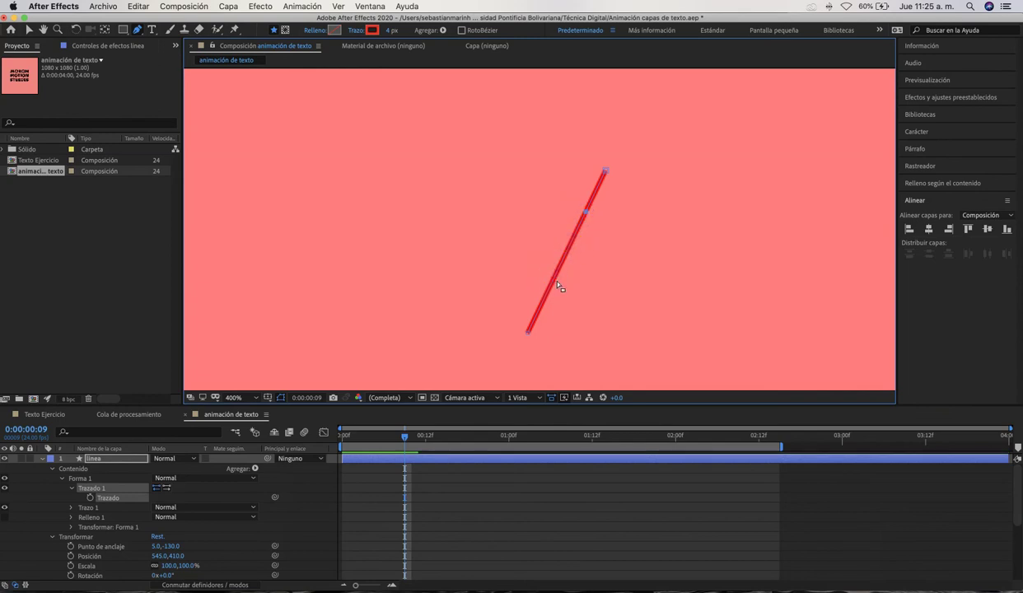
click(561, 281)
click(629, 158)
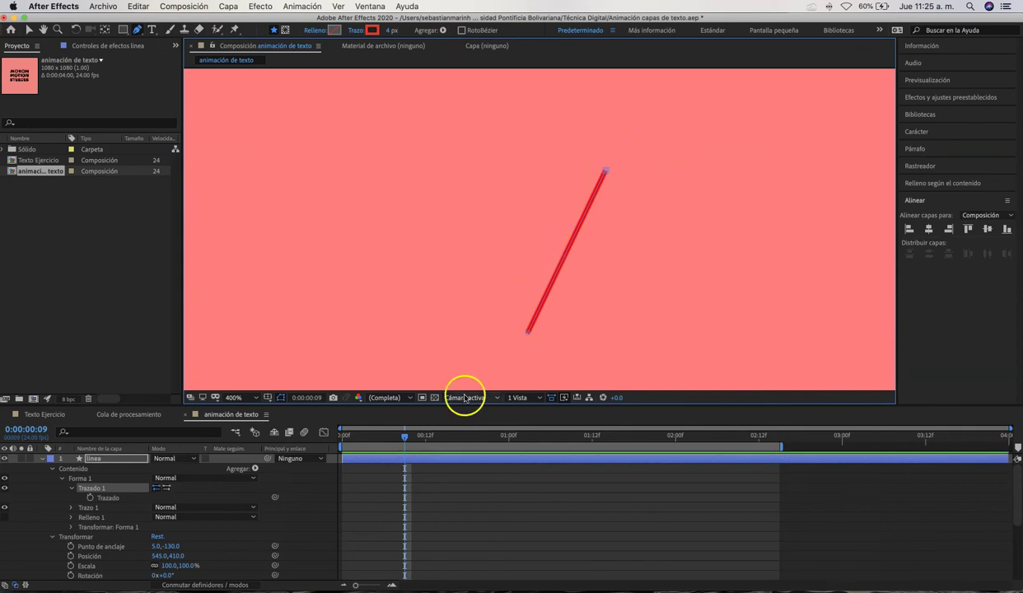
Set a Trazado keyframe for the full-length line at 0:00:00:09
click(390, 438)
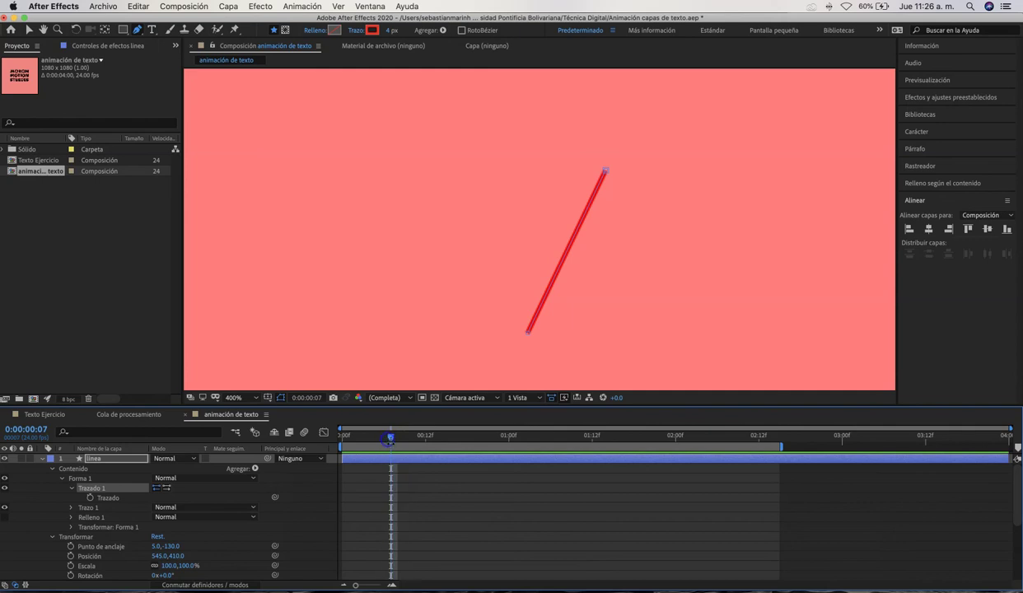
drag(375, 439, 435, 442)
drag(403, 438, 441, 468)
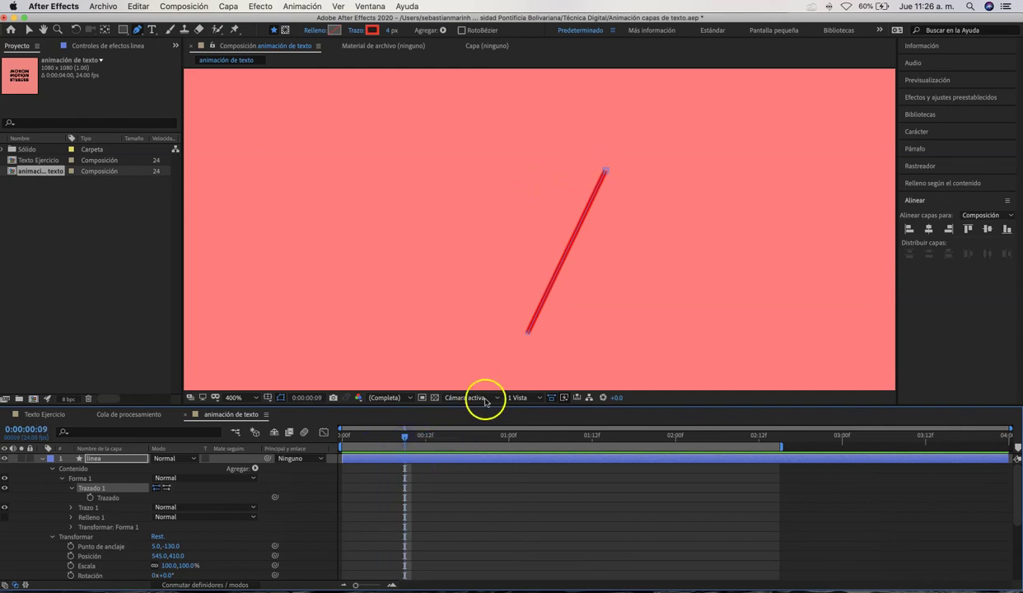
key(v)
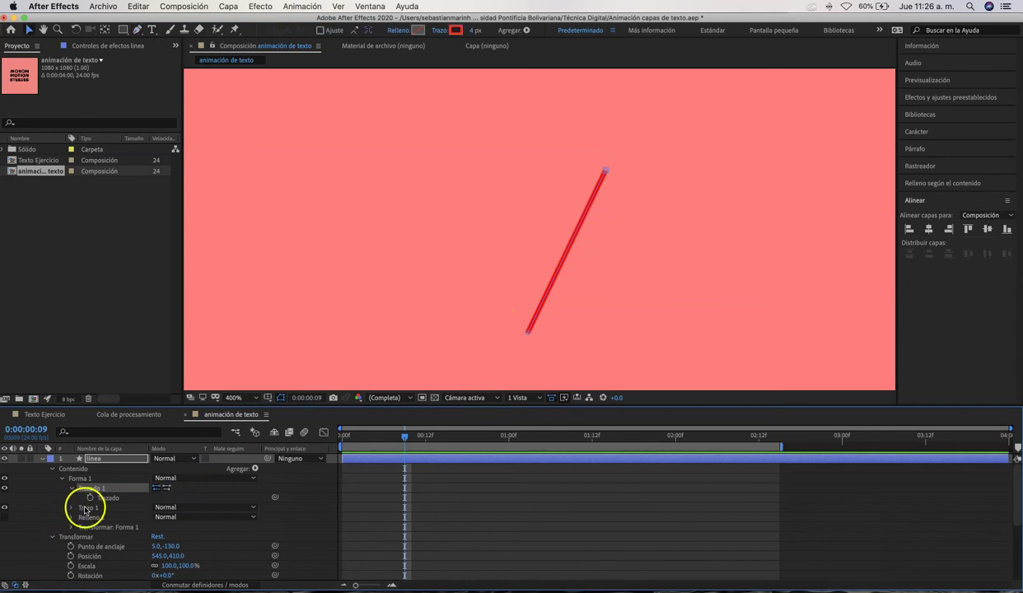
click(89, 497)
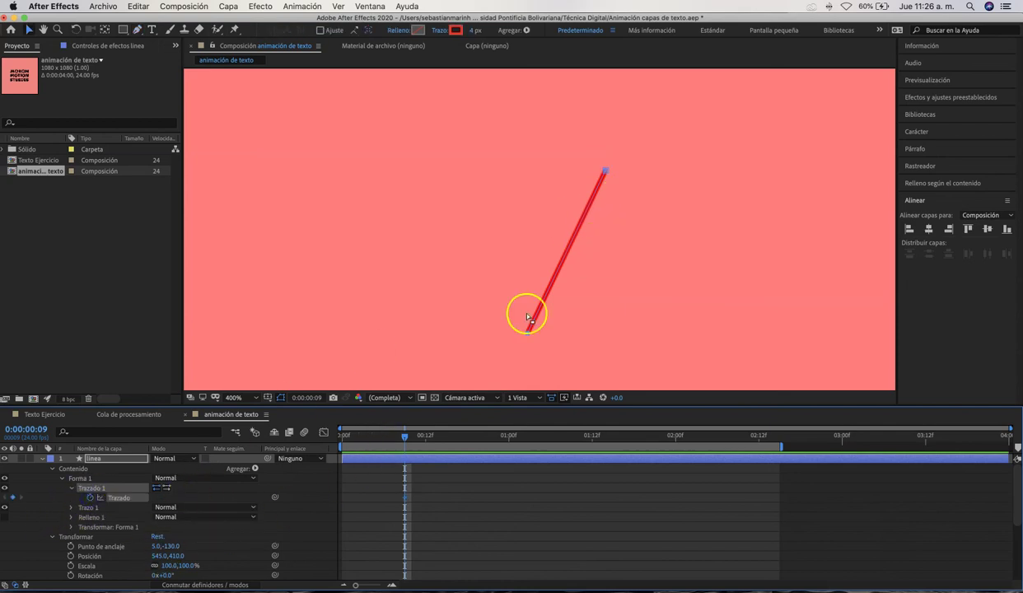
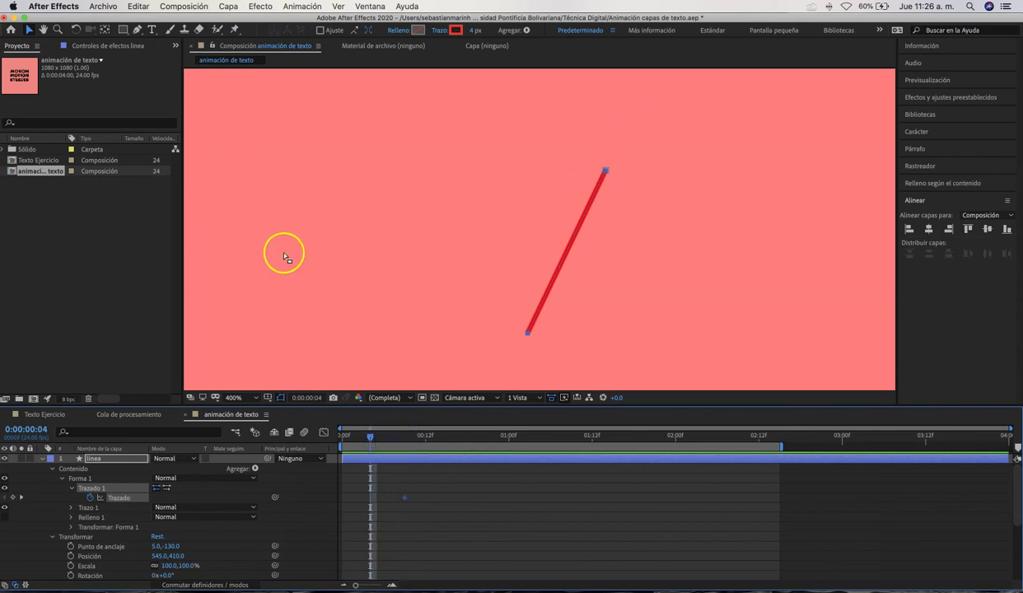
At 0:00:00:04, move the line's upper and lower vertices inward along its slant to collapse it to a small dot
click(595, 164)
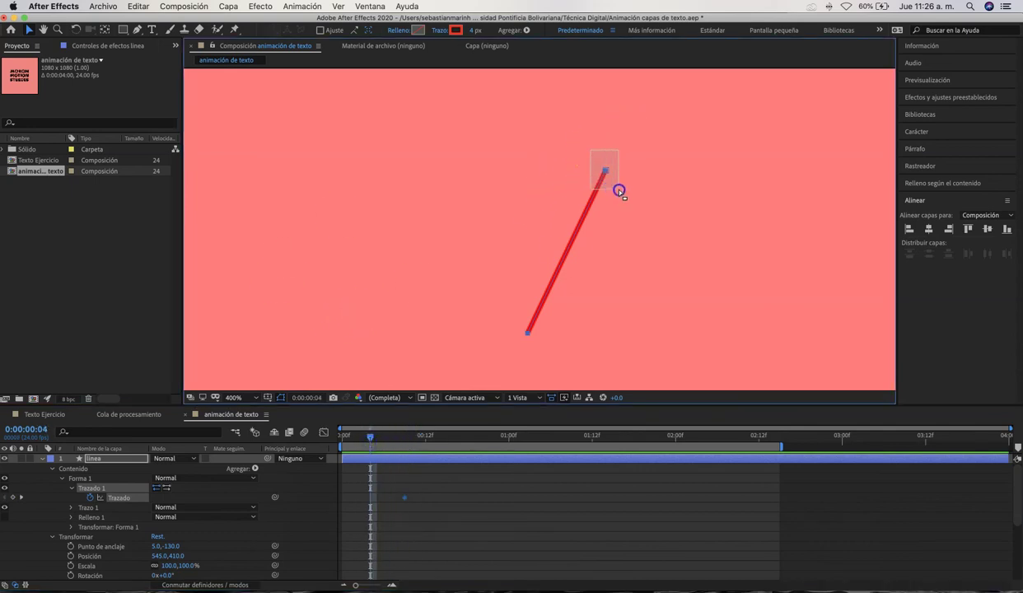
click(619, 190)
drag(603, 173, 591, 196)
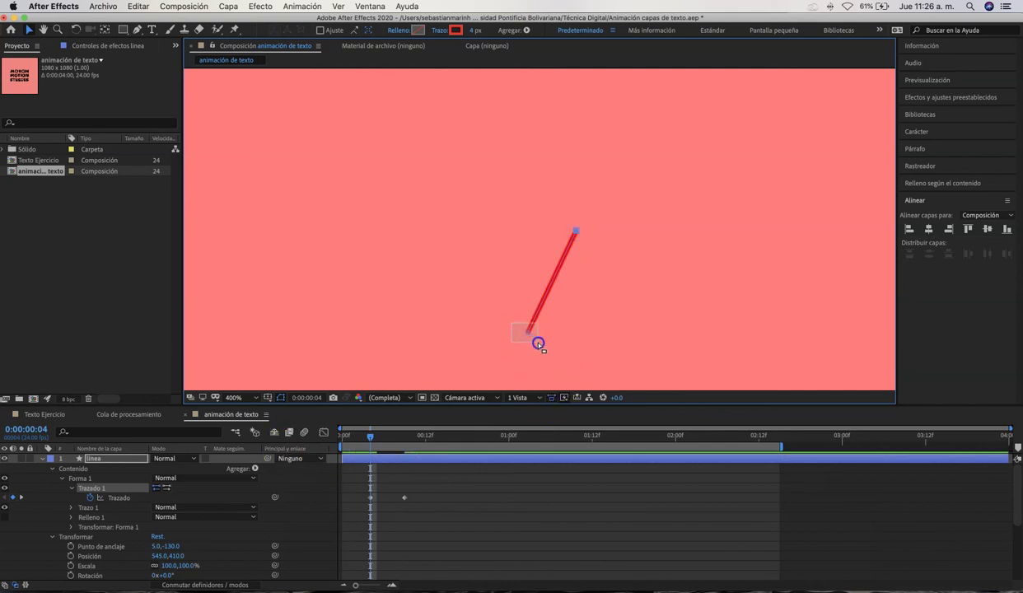
drag(527, 335, 534, 323)
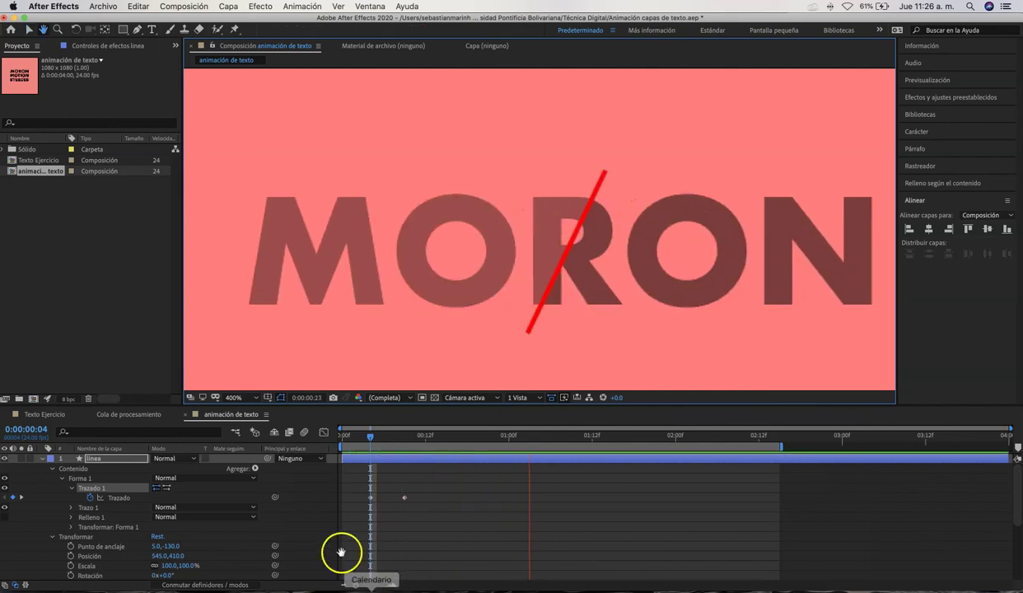
Scrub and play back the line's path animation with more of the composition in view
click(384, 454)
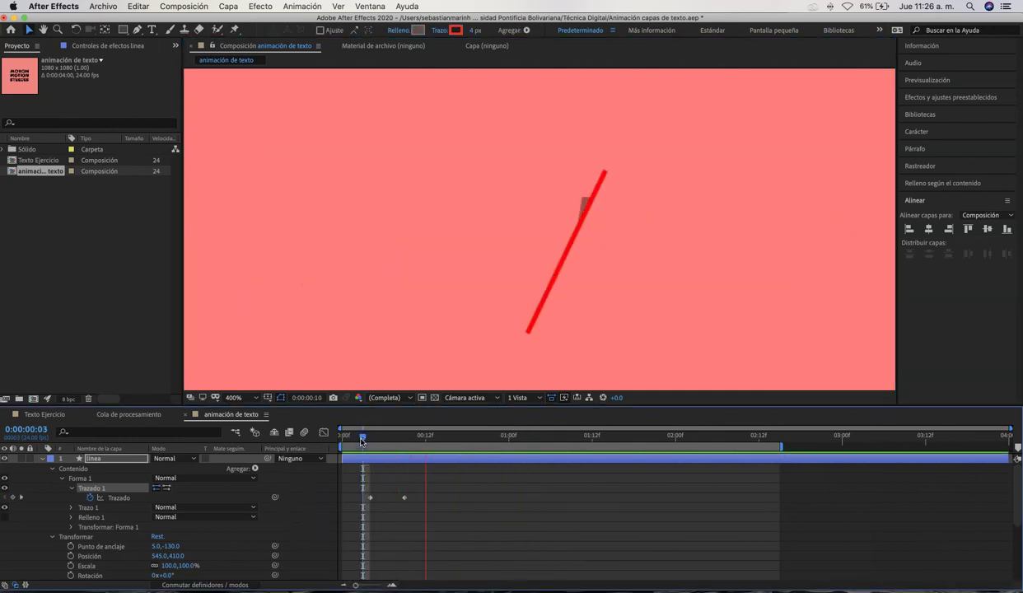
click(372, 437)
drag(373, 437, 398, 439)
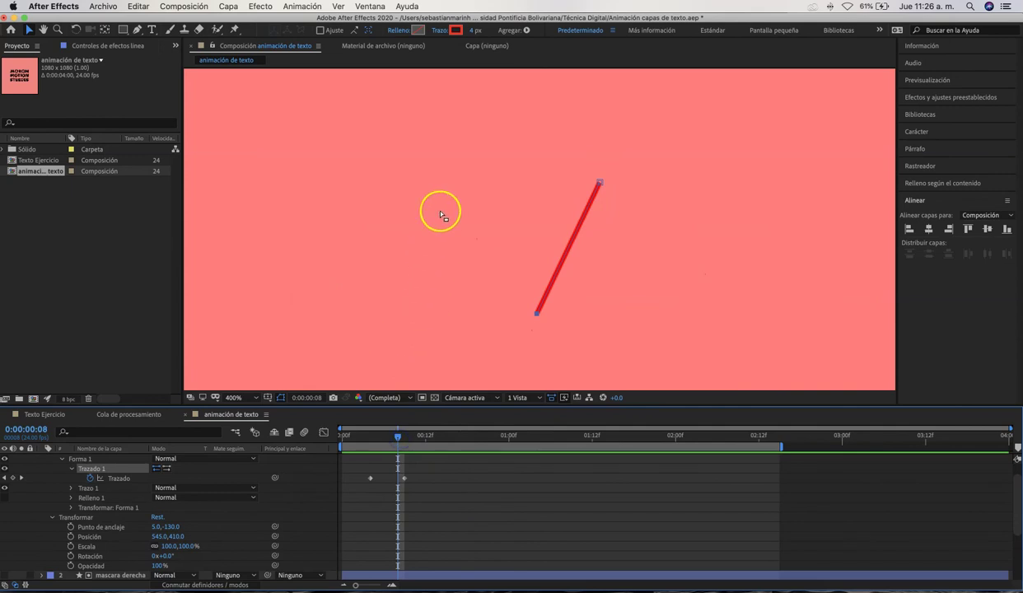
key(z)
alt+click(441, 208)
drag(534, 272, 467, 235)
drag(361, 438, 352, 439)
key(space)
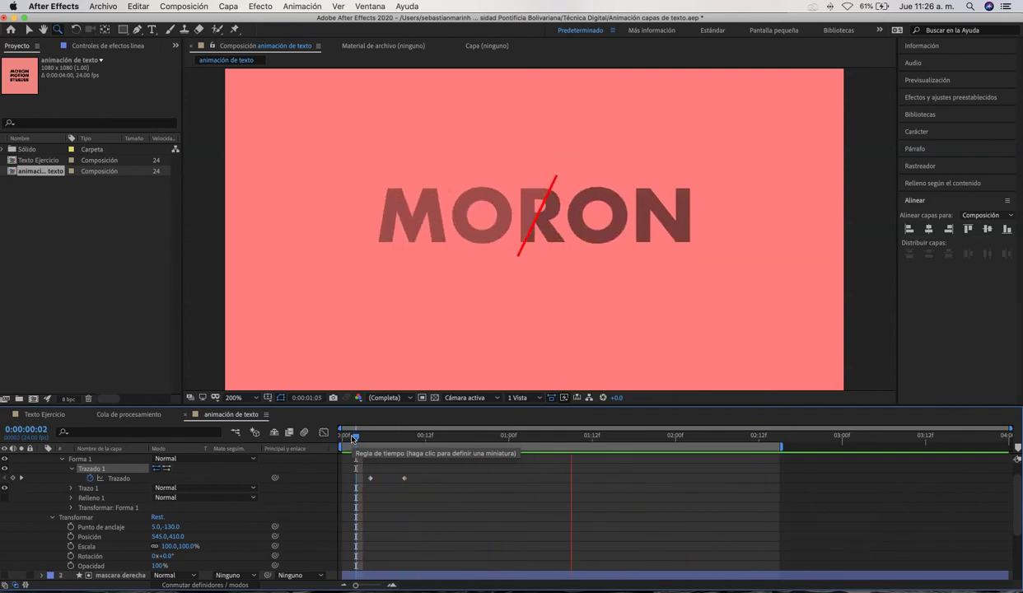
click(369, 441)
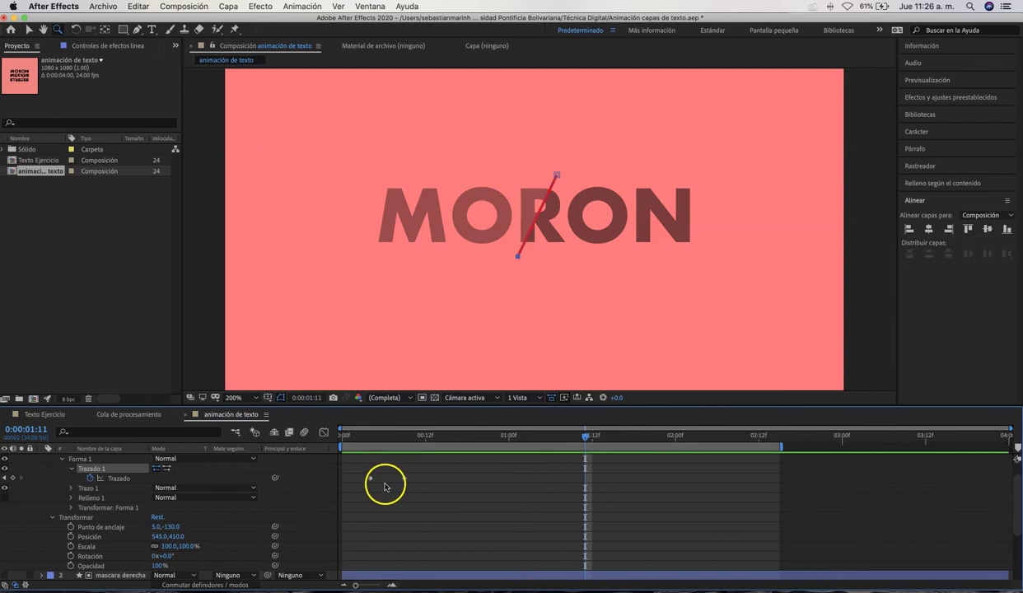
Apply Easy Ease to both Trazado keyframes and adjust their speed curve in the Graph Editor
drag(415, 474, 359, 485)
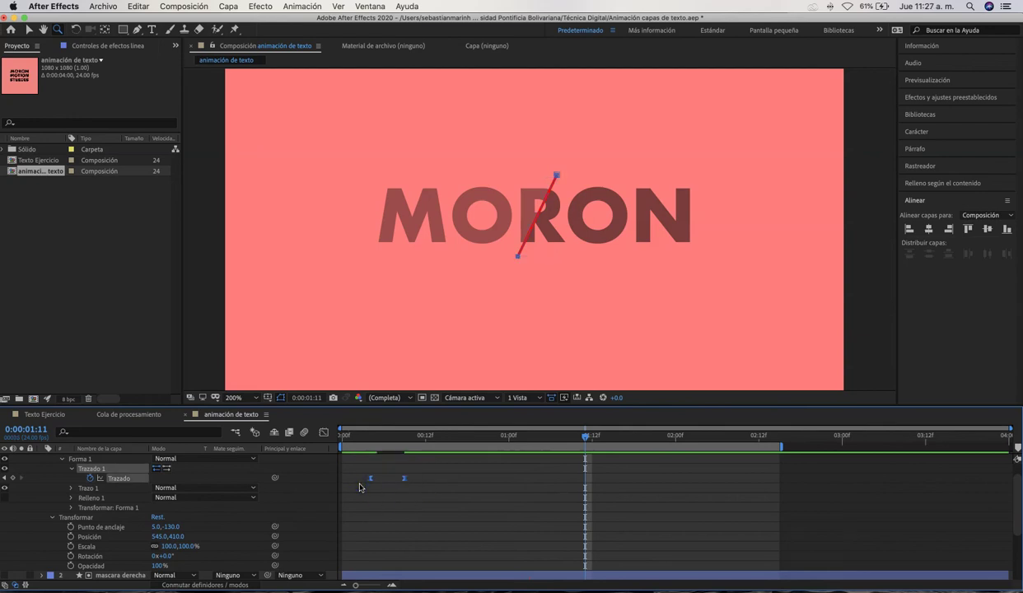
click(324, 432)
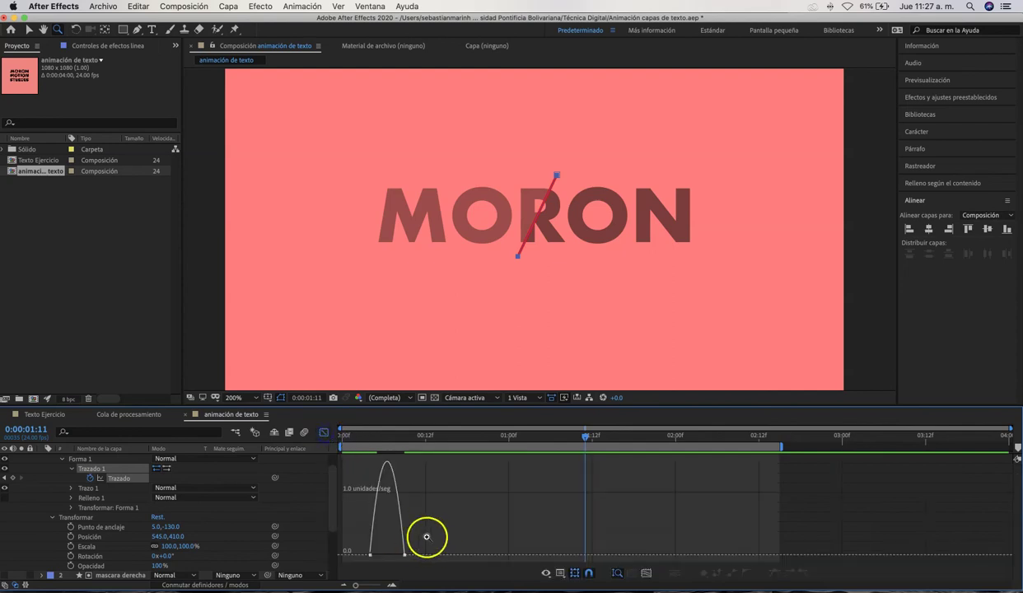
mouse_move(424, 548)
mouse_down()
mouse_move(360, 565)
mouse_move(392, 550)
mouse_move(379, 554)
mouse_up()
key(v)
click(388, 560)
click(324, 431)
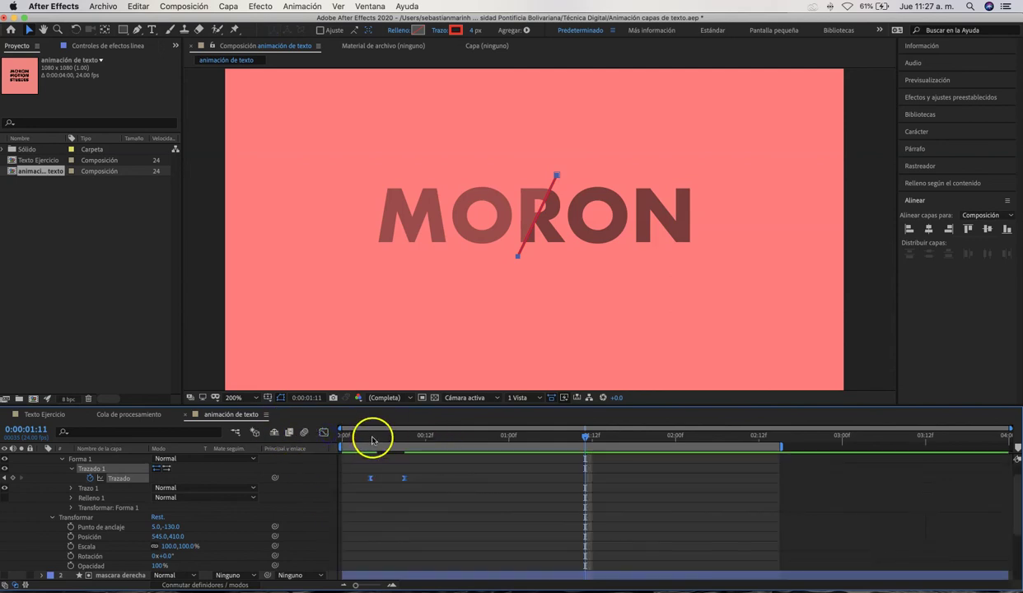
Preview the eased line animation and examine the collapsed line up close at 0:00:00:03
drag(371, 439, 349, 442)
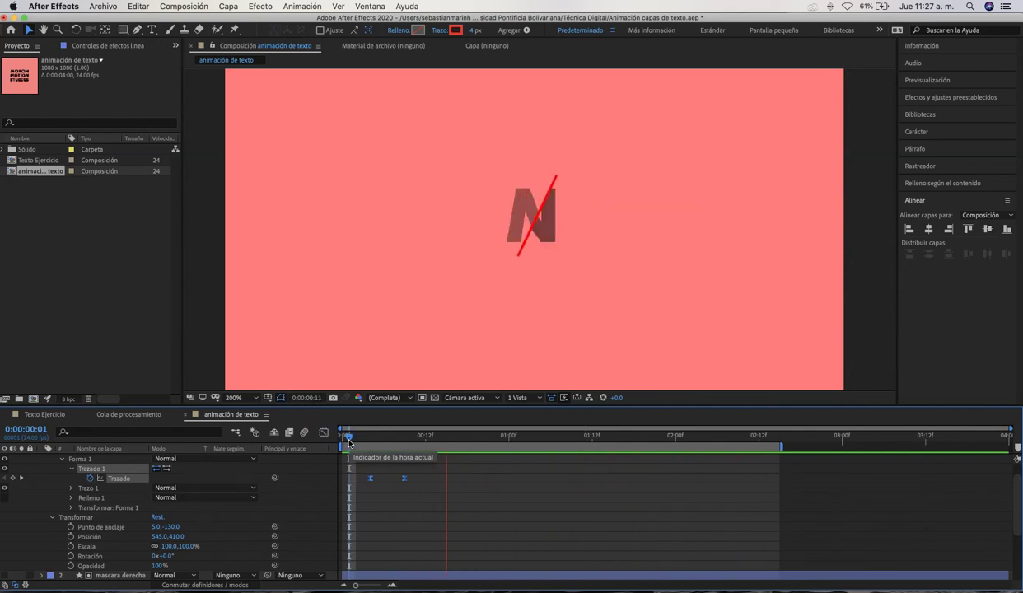
click(470, 310)
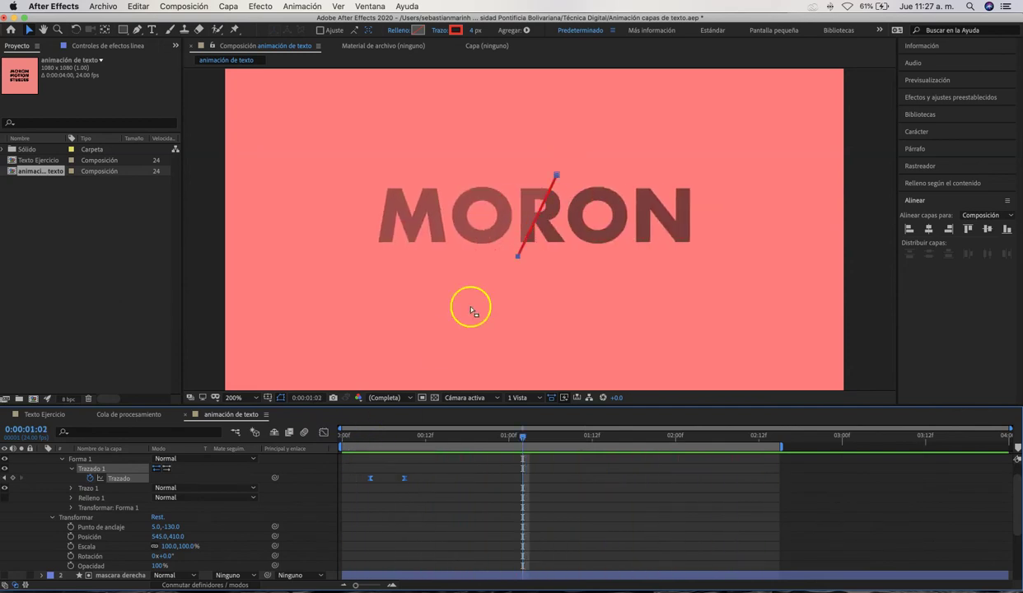
click(363, 434)
key(z)
click(546, 169)
click(562, 186)
key(v)
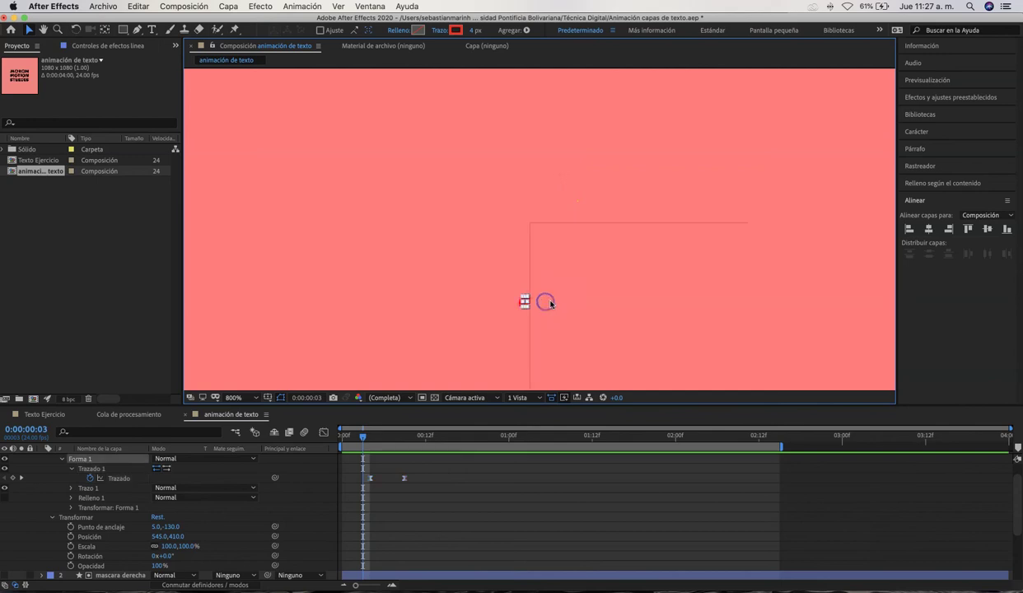
click(461, 285)
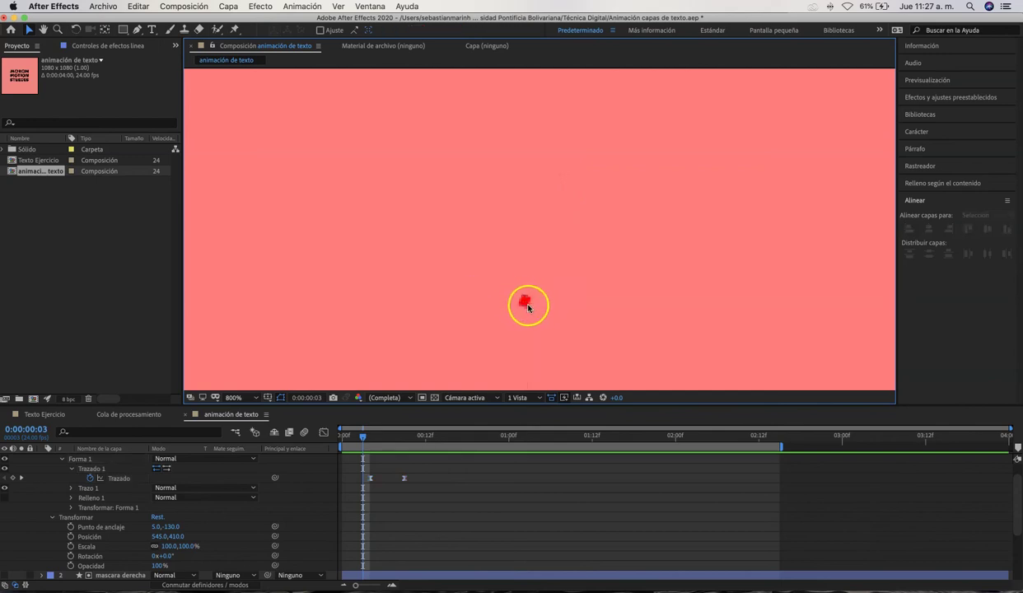
Keyframe the linea layer's opacity at 100% on 0:00:00:04 and 0% on 0:00:00:03
drag(362, 441, 357, 441)
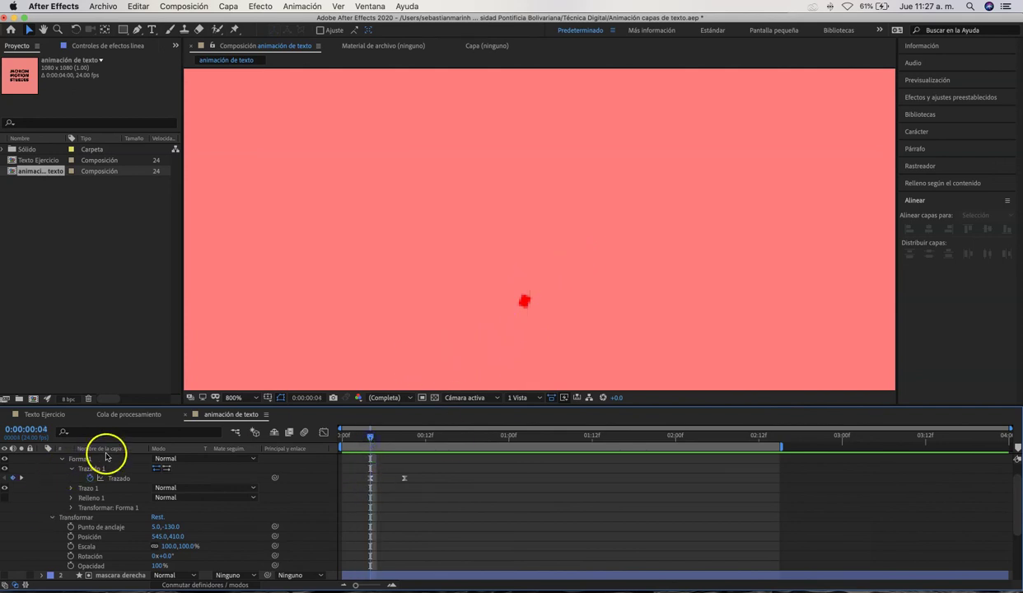
scroll(103, 461, up, 1)
click(132, 459)
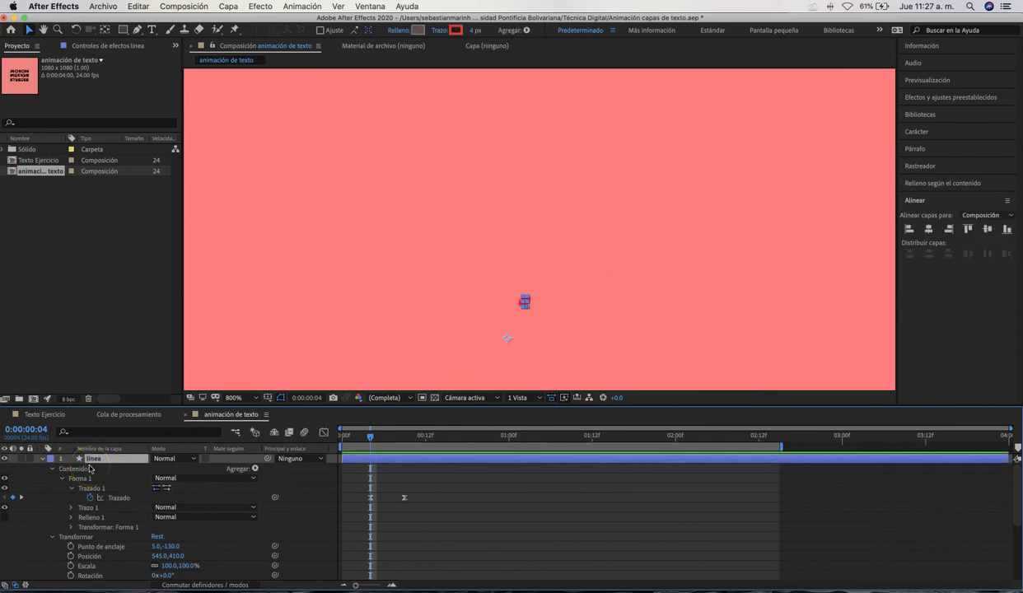
key(u)
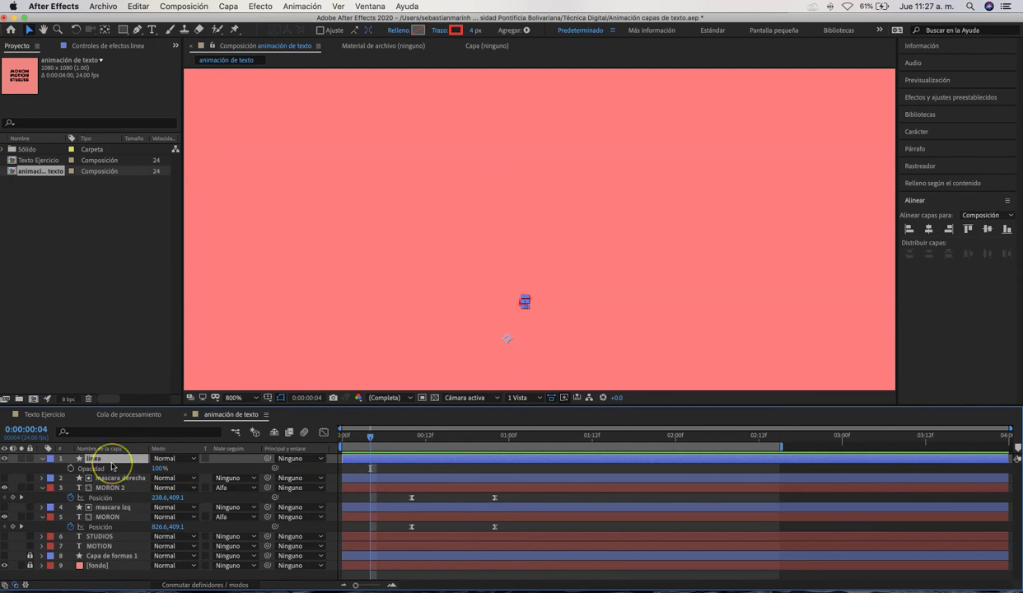
click(370, 468)
click(371, 469)
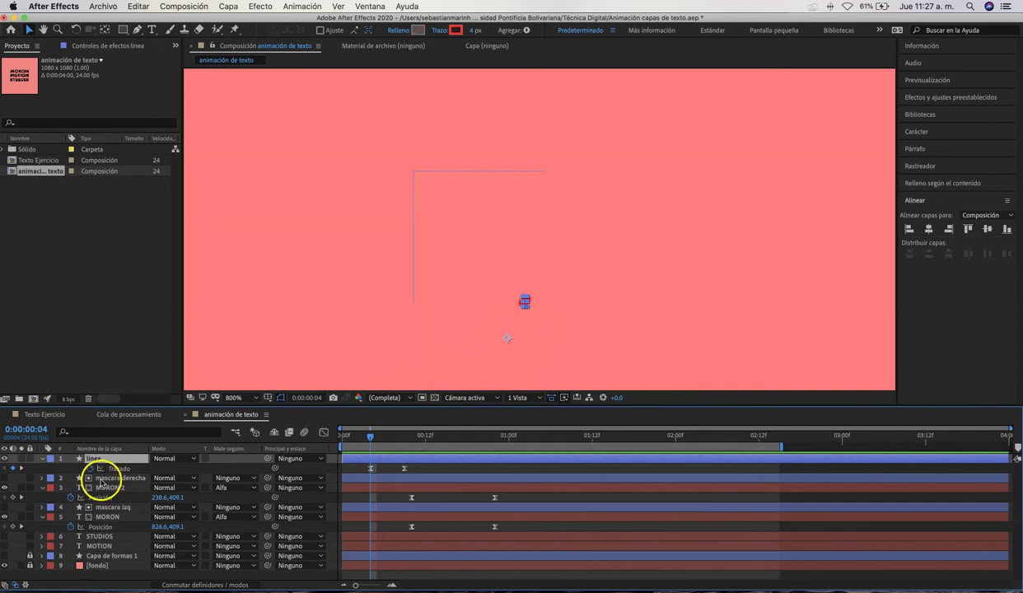
key(shift+t)
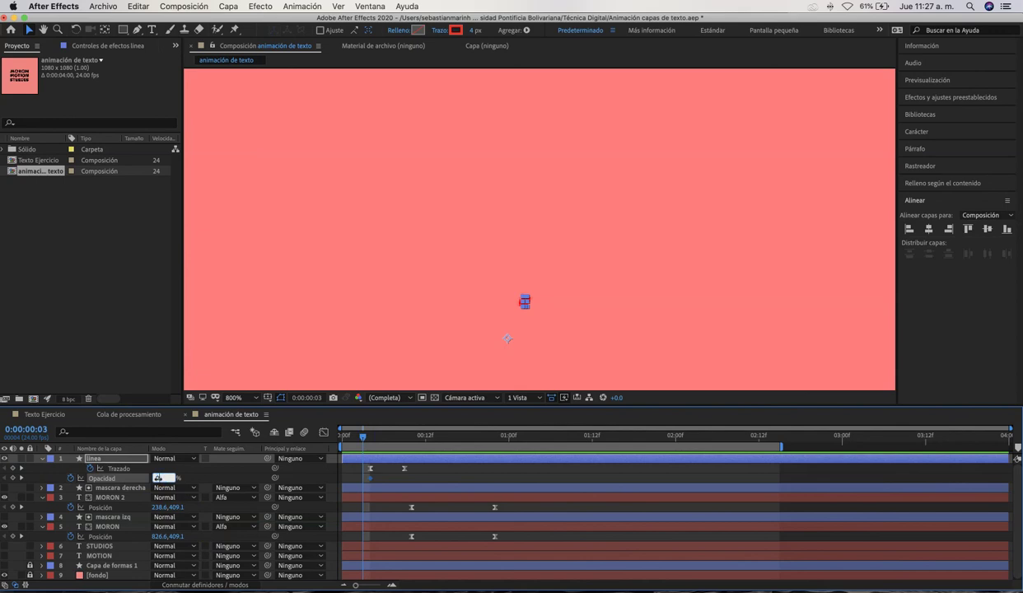
click(407, 334)
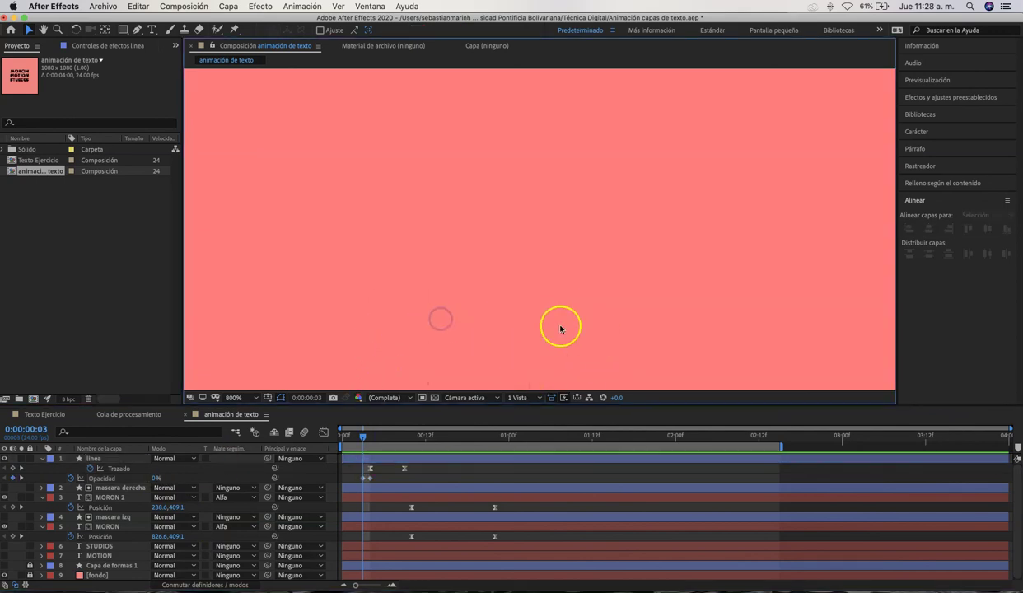
Play back the line's appearance with the work area ending near 0:00:01:05, showing more of the composition
key(space)
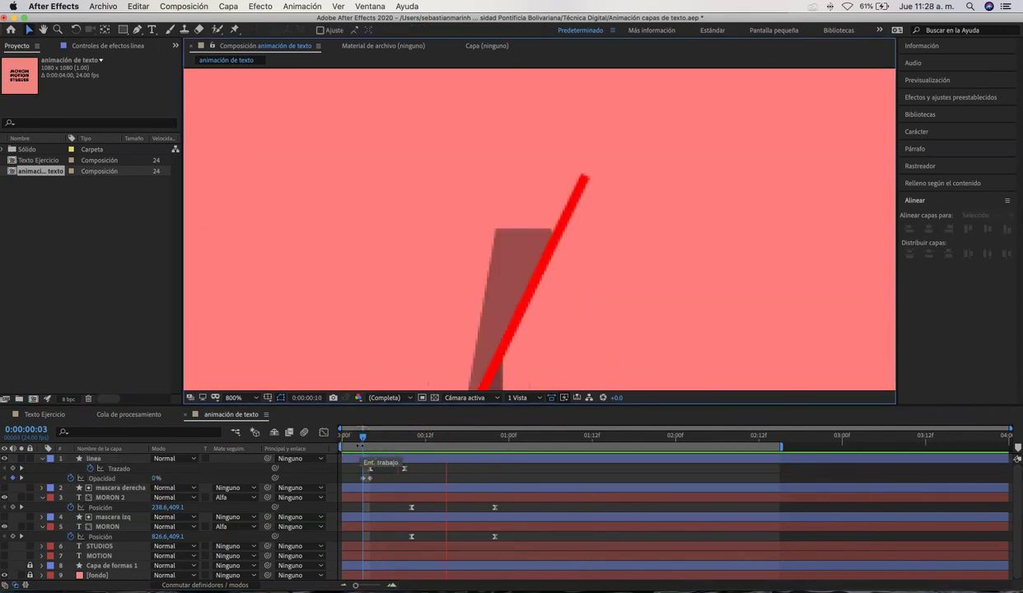
click(542, 438)
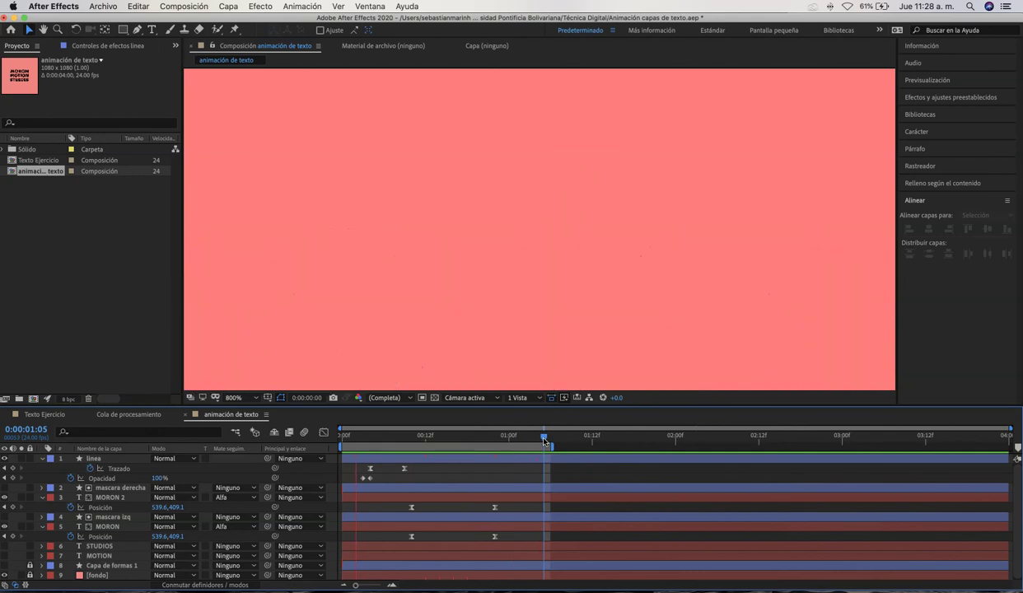
click(574, 224)
alt+click(560, 202)
At 0:00:00:16, raise the opacity of the mascara derecha and mascara izq layers to 99%
drag(408, 433, 452, 446)
click(119, 497)
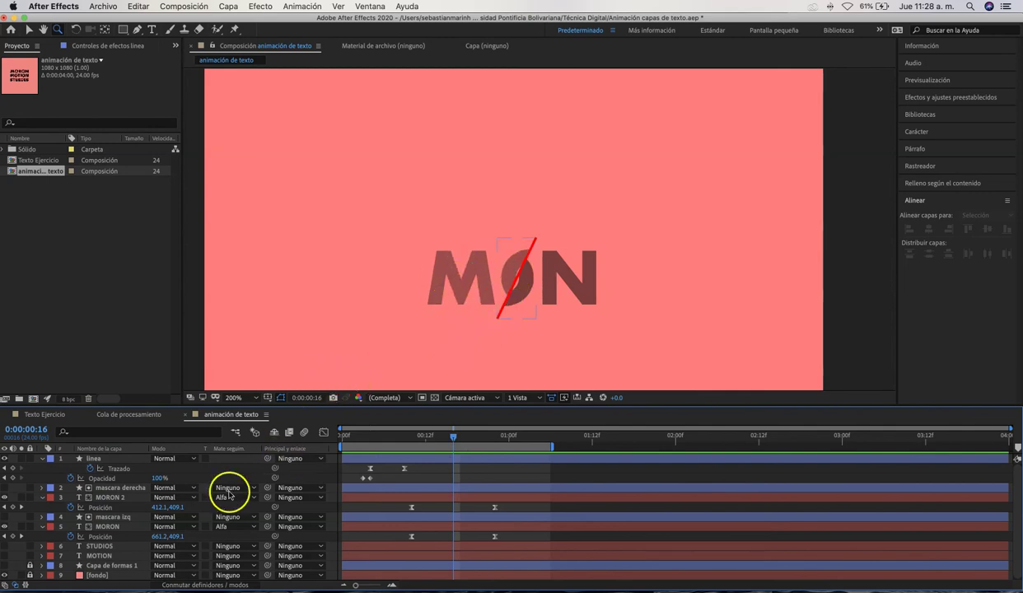
click(119, 487)
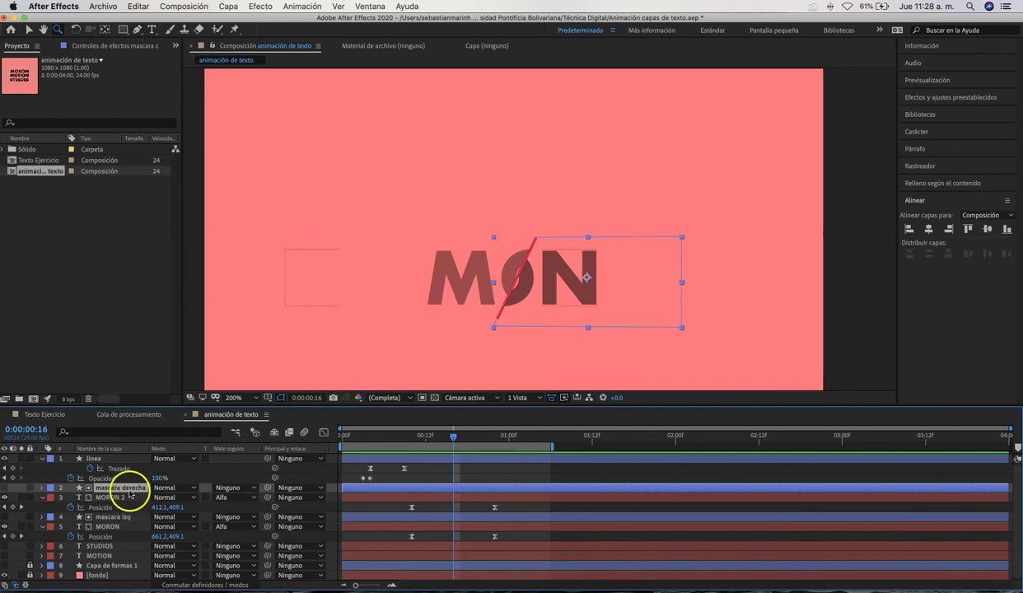
key(t)
drag(159, 497, 484, 497)
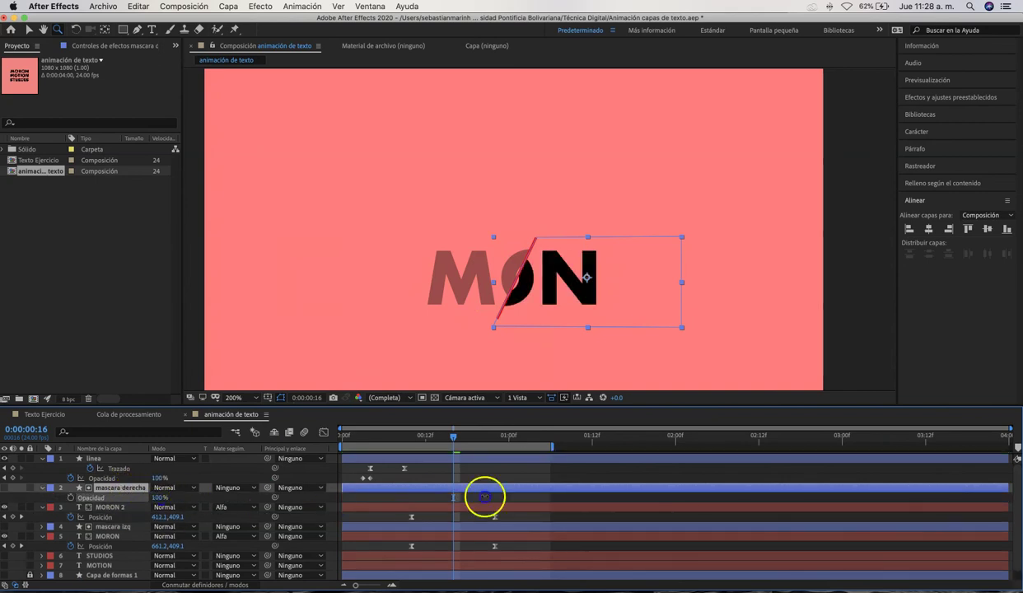
click(107, 527)
key(t)
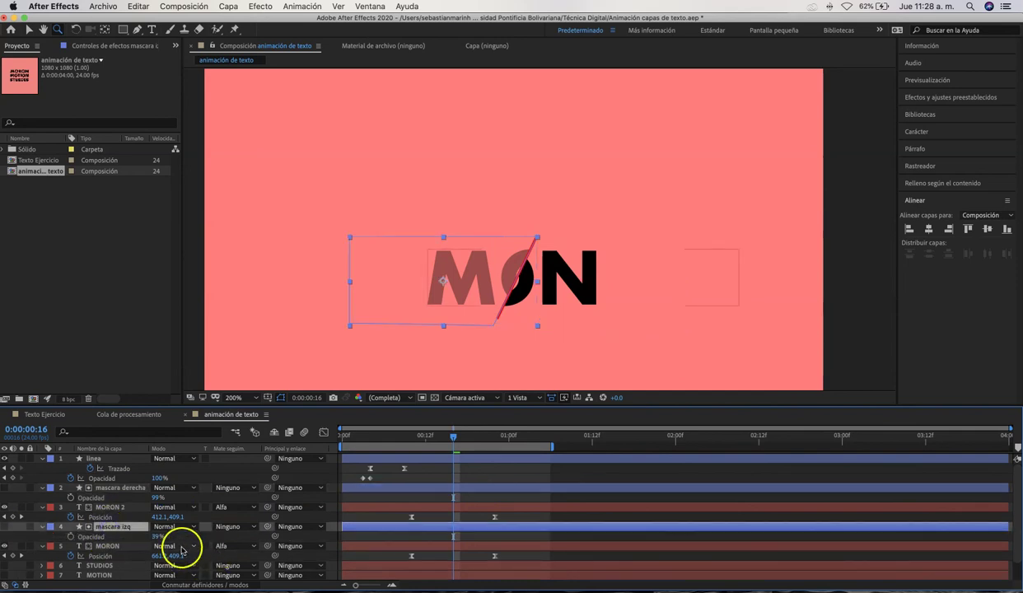
drag(157, 536, 436, 523)
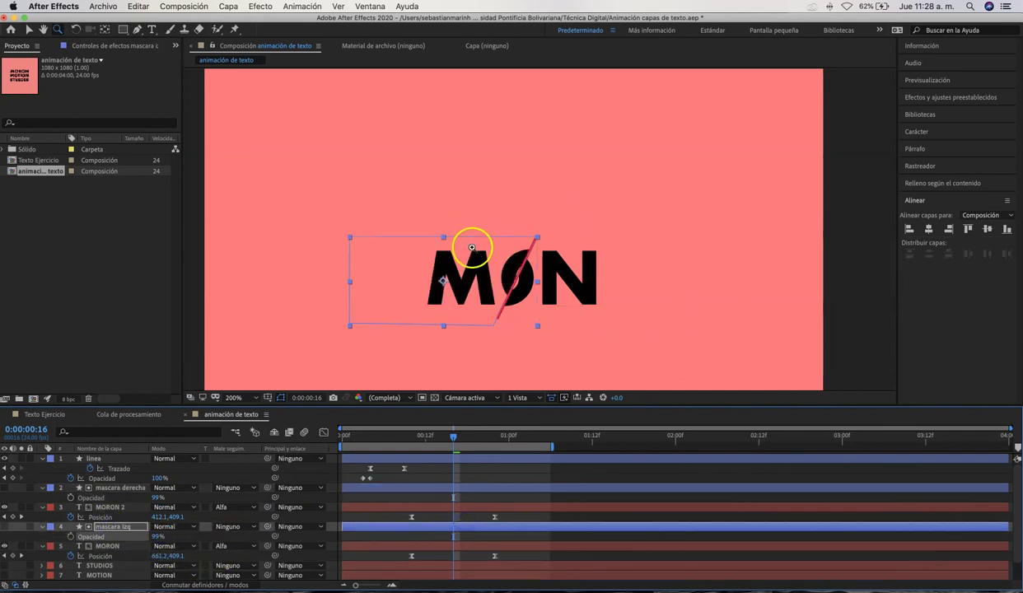
Play back and scrub the MORON reveal with both mattes at the raised opacity, up to 0:00:01:00
key(space)
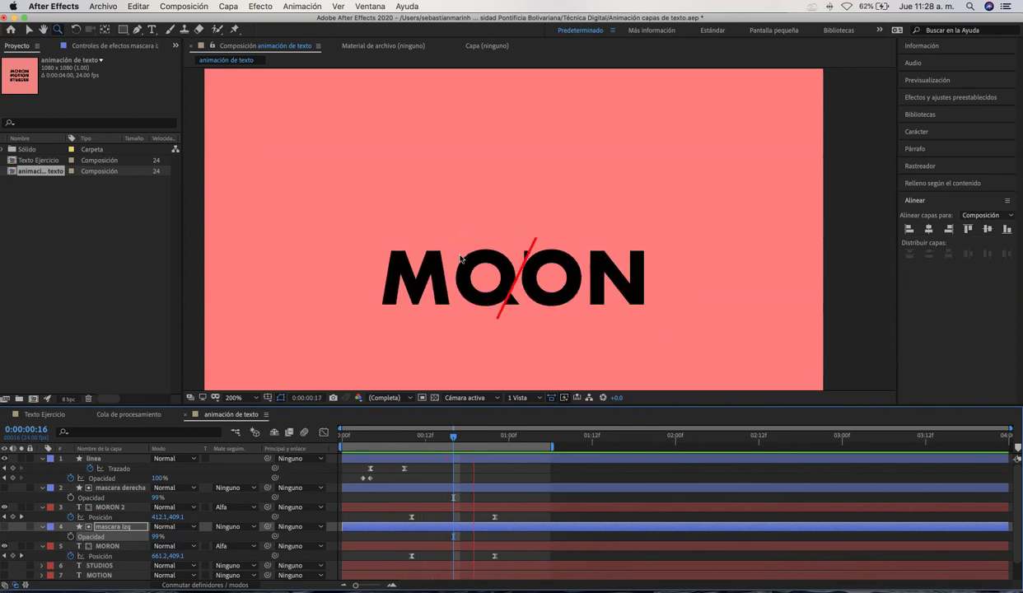
click(536, 188)
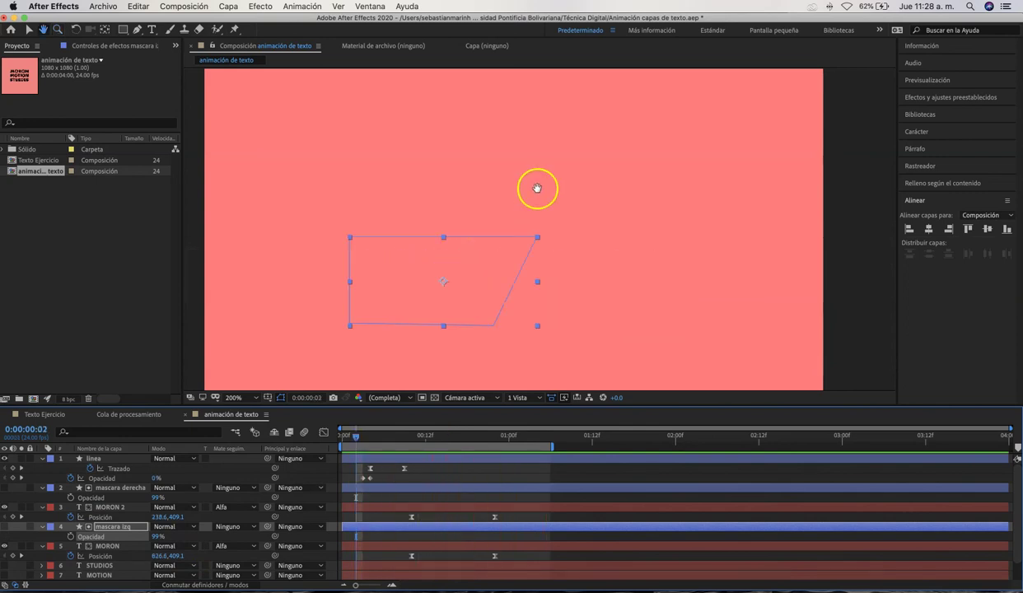
click(365, 437)
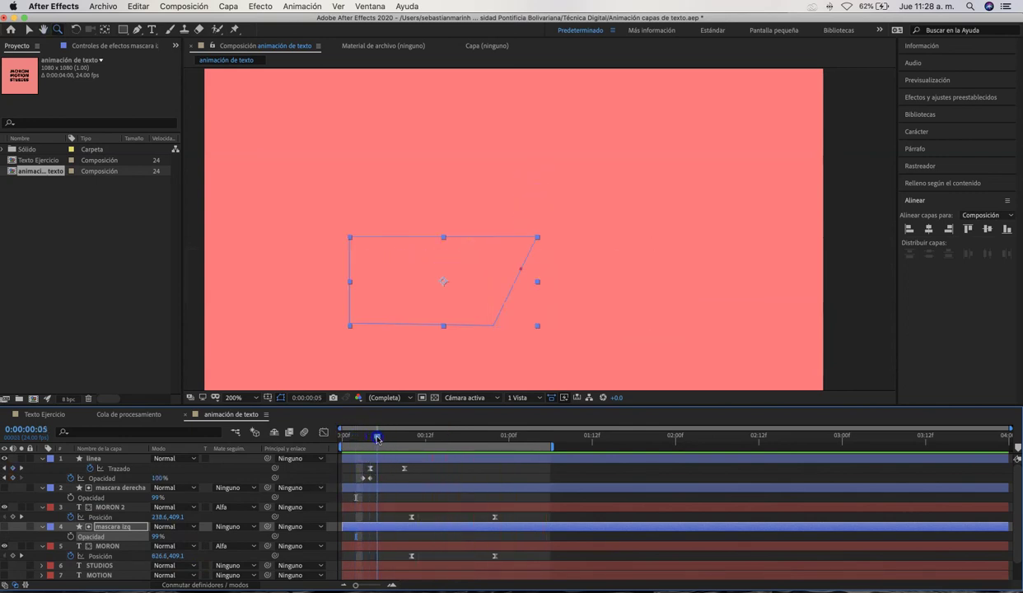
drag(405, 441, 507, 452)
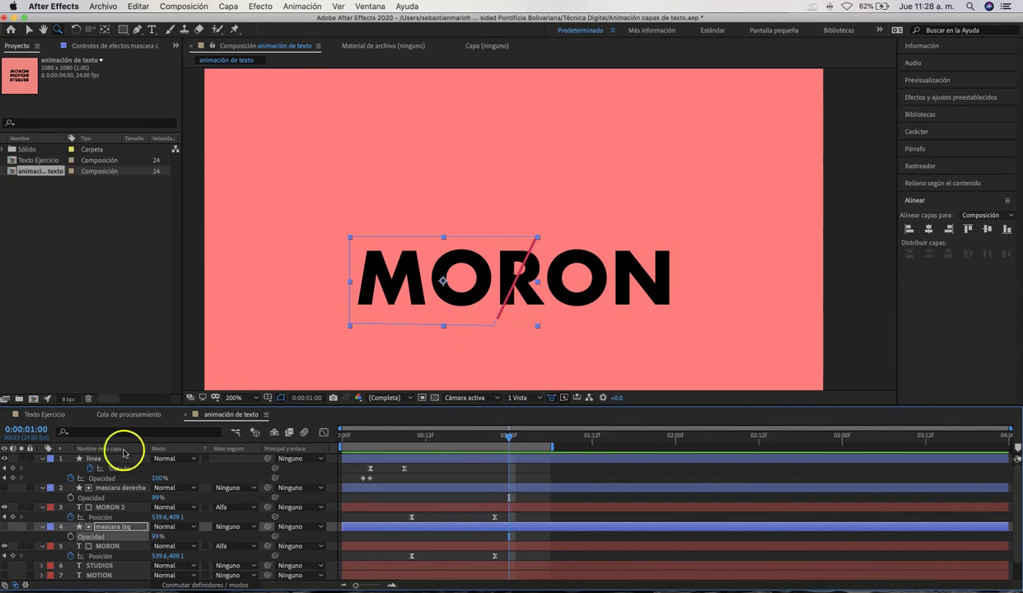
Keyframe the linea layer's Trazo 1 stroke width from 4.0 at 0:00:00:23 to 0.0 at 0:00:01:02
click(42, 460)
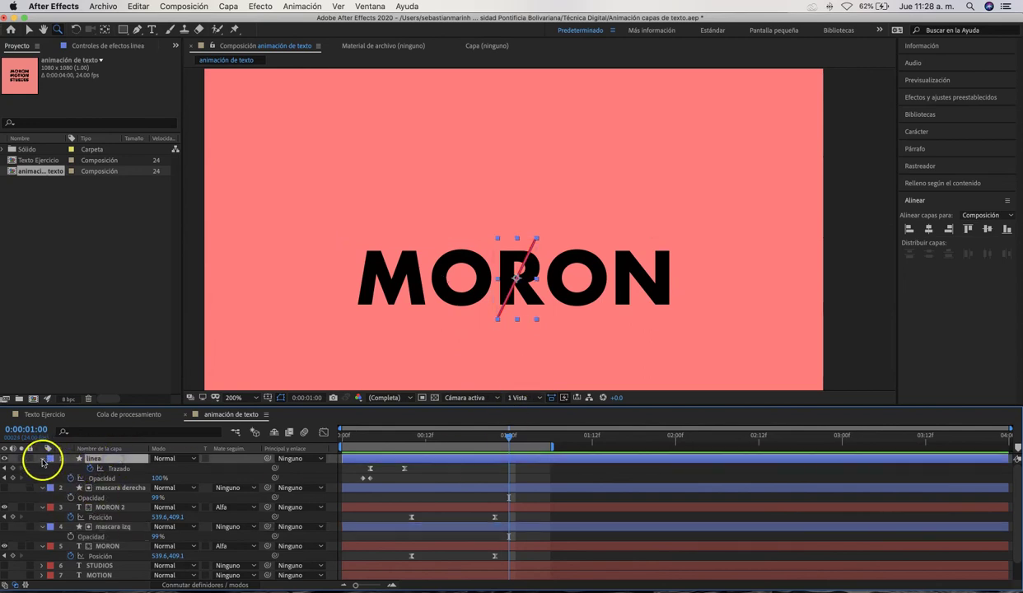
click(43, 459)
click(42, 460)
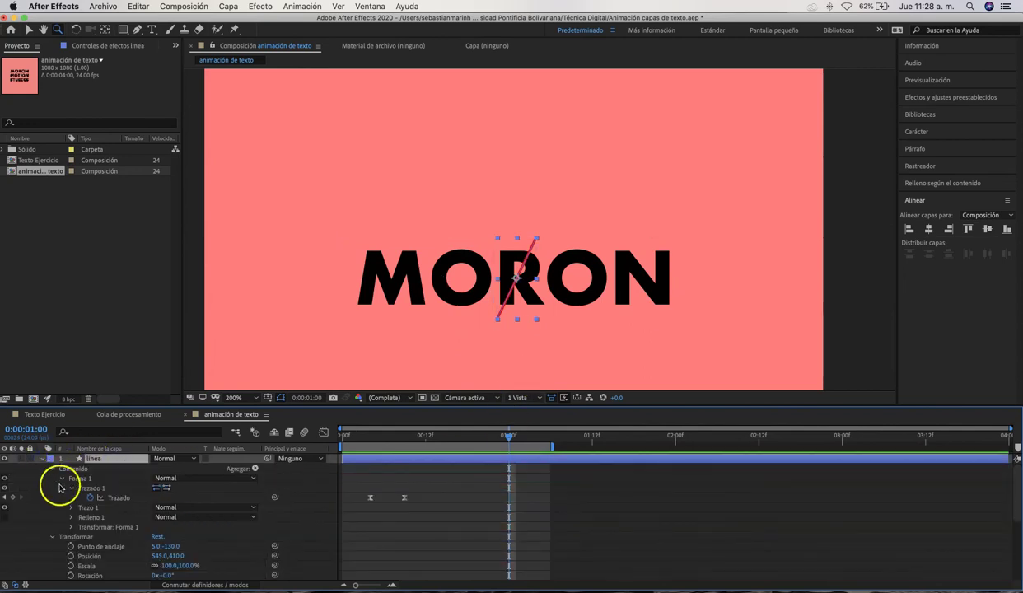
click(61, 480)
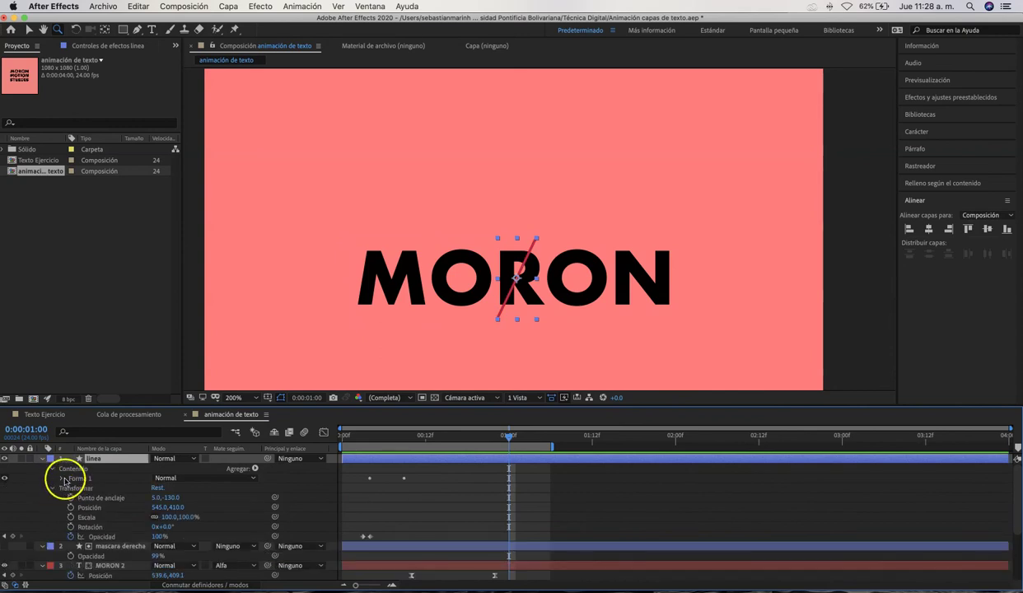
click(61, 480)
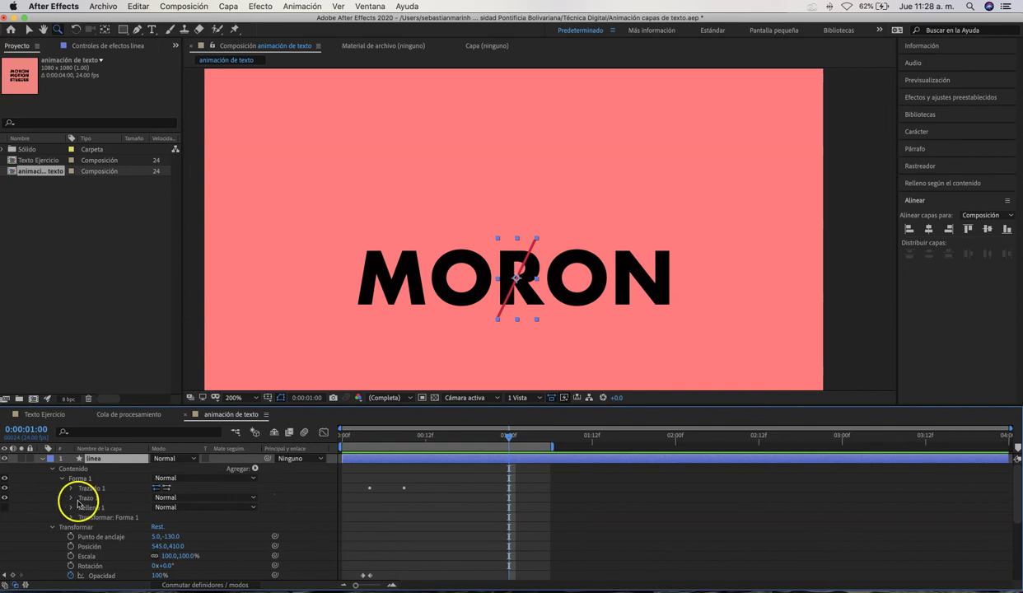
click(71, 497)
scroll(70, 502, down, 1)
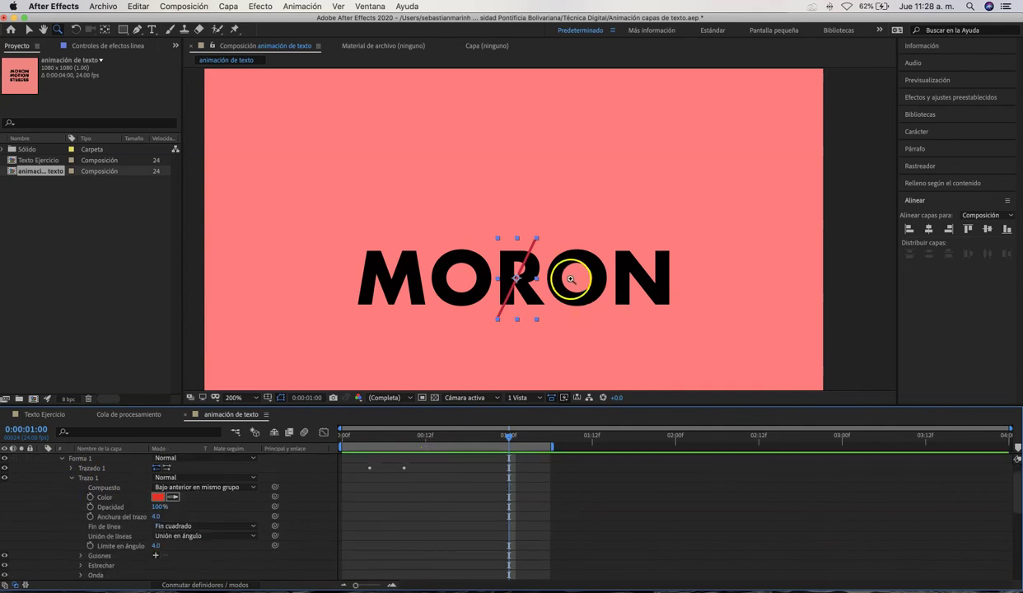
mouse_move(507, 437)
mouse_down()
mouse_move(440, 443)
mouse_move(497, 446)
mouse_up()
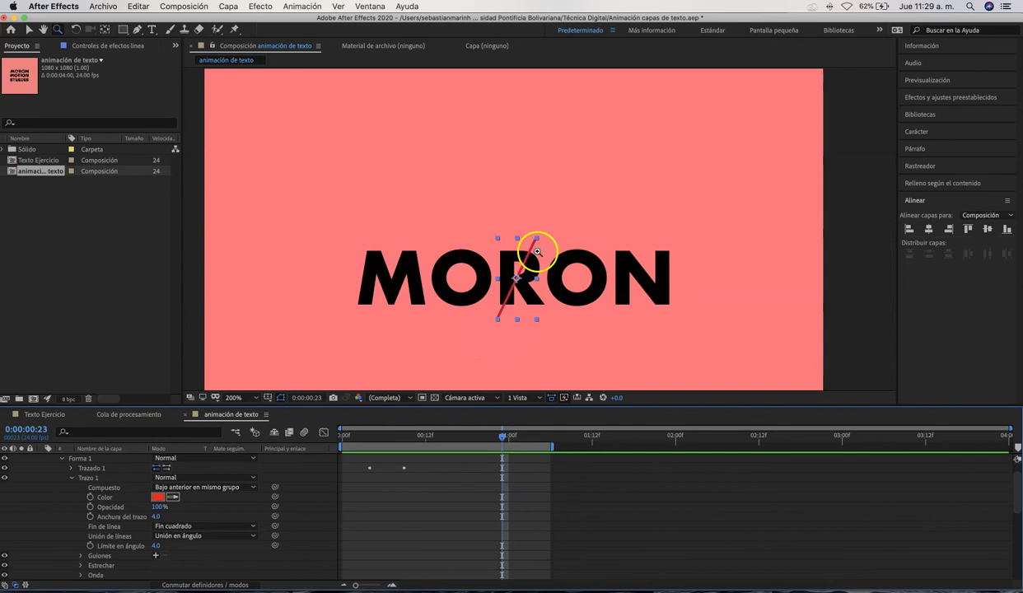
click(89, 517)
click(502, 436)
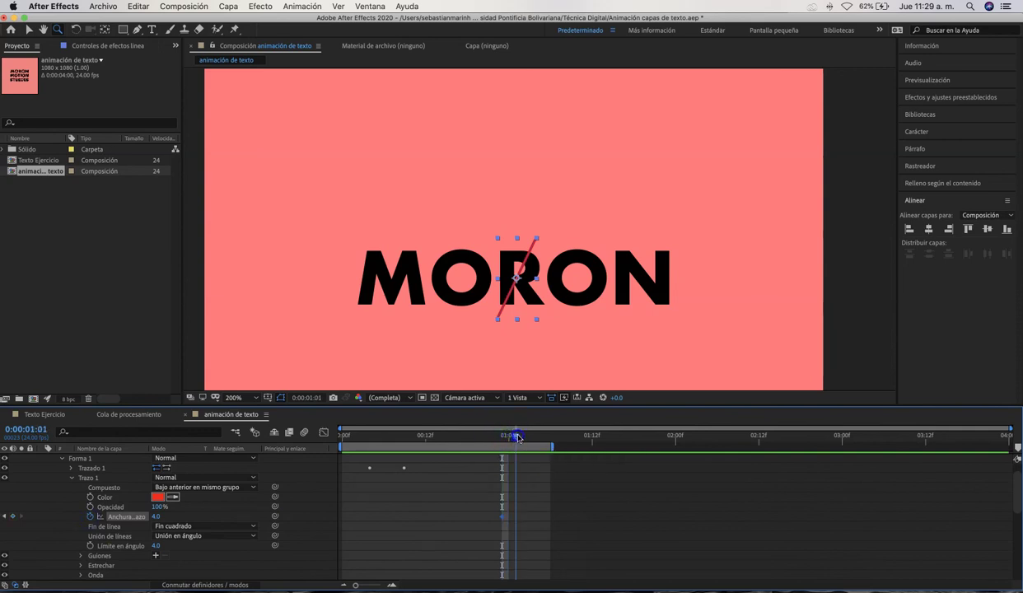
drag(518, 437, 521, 436)
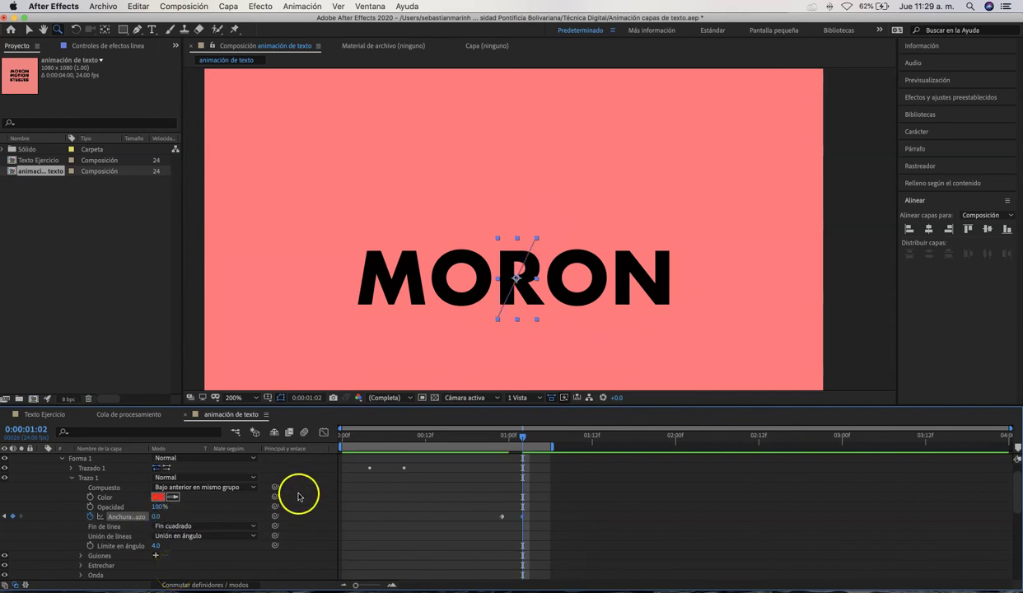
key(v)
click(278, 283)
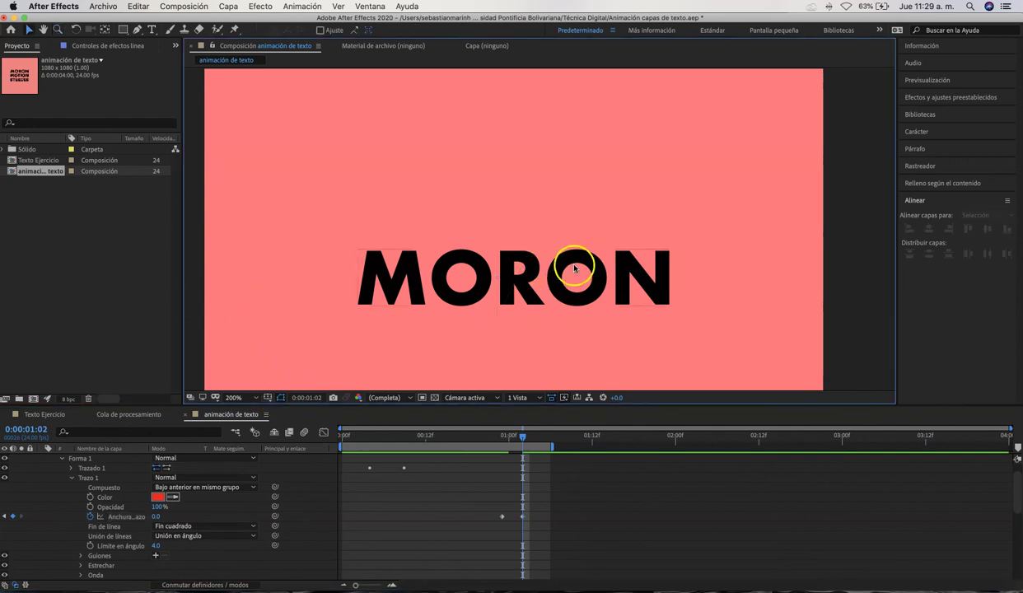
Extend the work area's end to just past 0:00:02:12 and preview the line disappearing behind MORON
key(period)
key(comma)
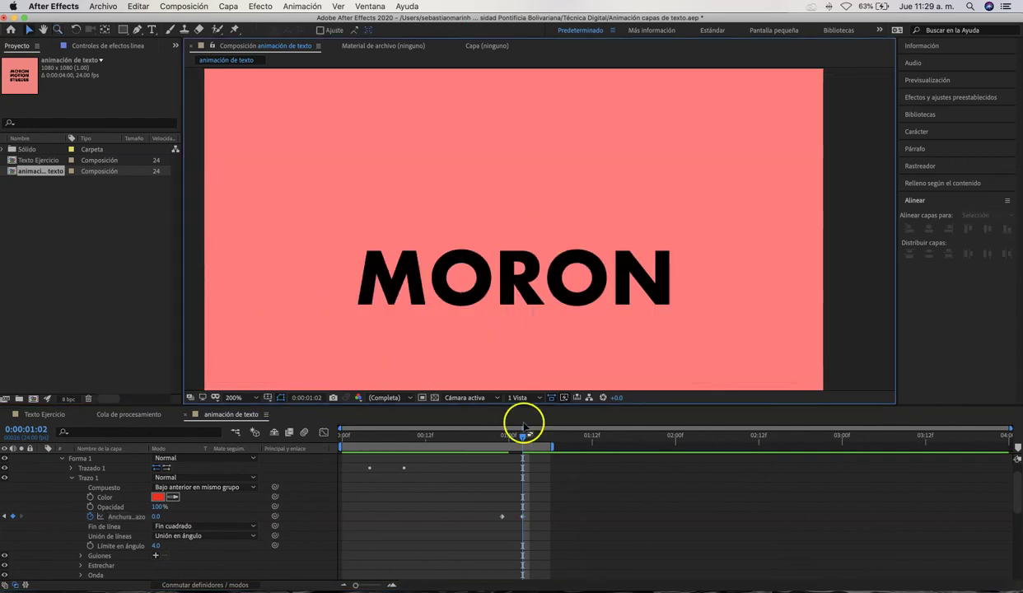
key(space)
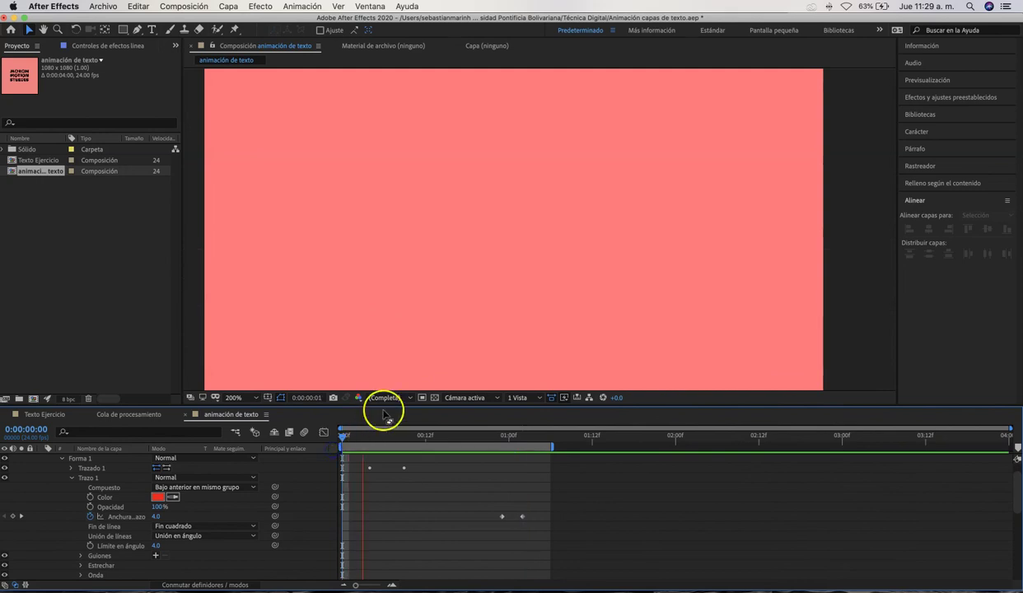
key(space)
drag(553, 447, 786, 445)
key(space)
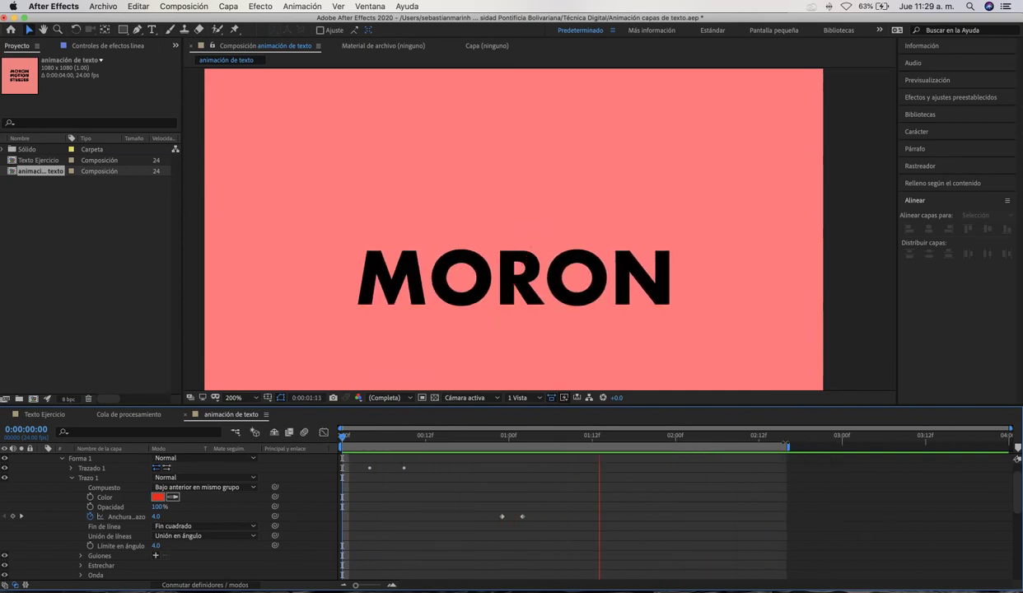
key(space)
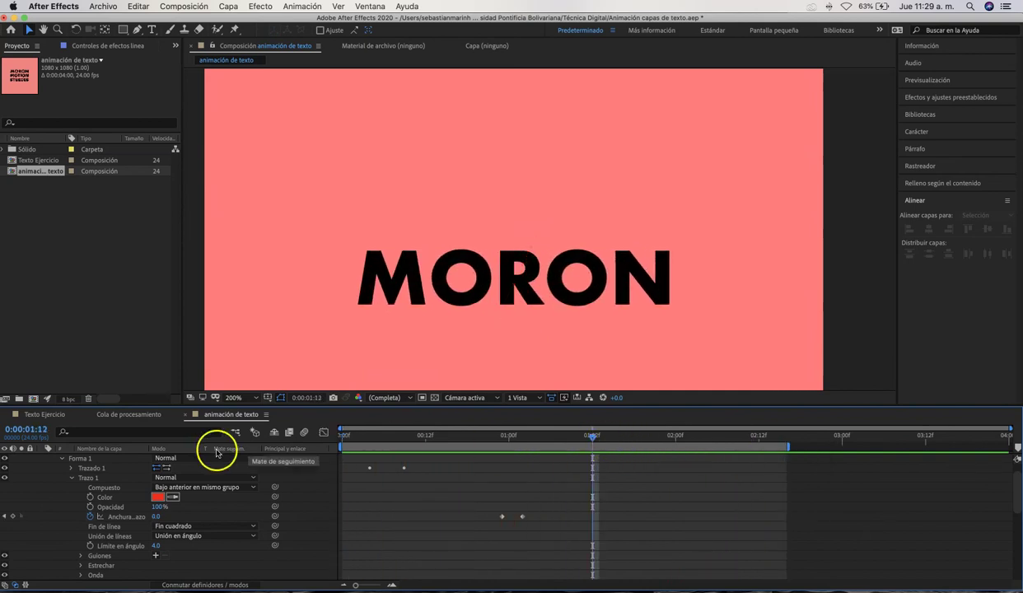
Open the Texto Ejercicio composition and play back its finished text animation as a reference
double_click(25, 162)
drag(464, 435, 364, 436)
click(394, 413)
key(space)
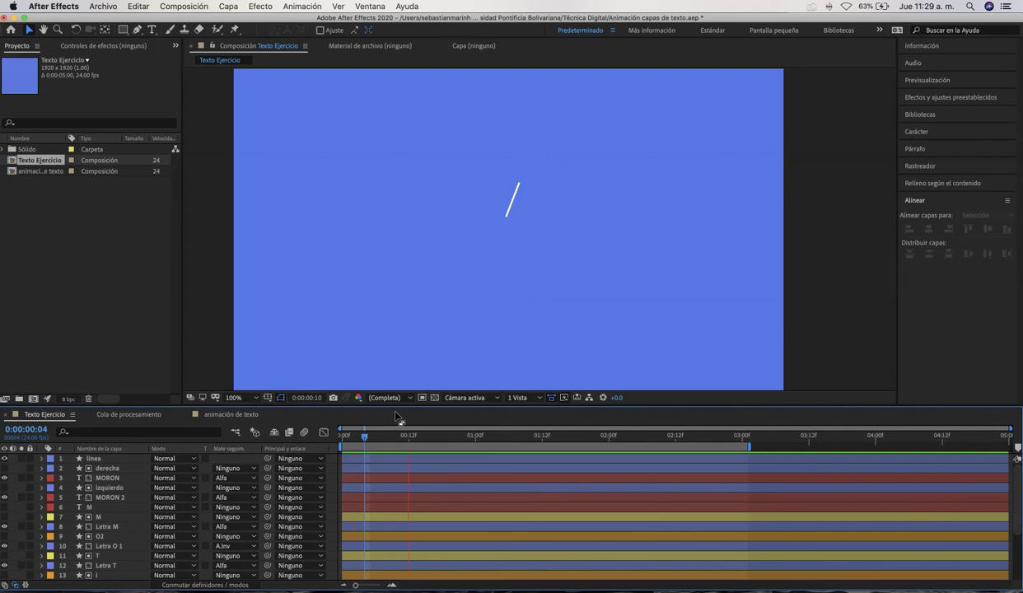
click(72, 310)
Return to the animación de texto composition, move to 0:00:00:21 and collapse the linea layer's properties
click(36, 171)
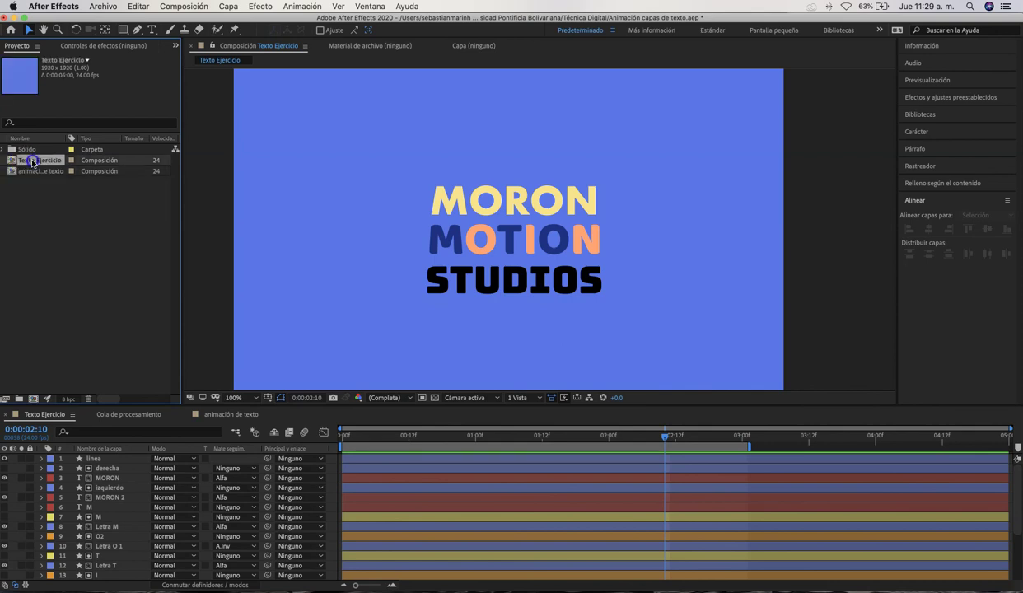
double_click(31, 169)
mouse_move(593, 436)
mouse_down()
mouse_move(358, 452)
mouse_move(500, 457)
mouse_move(488, 451)
mouse_up()
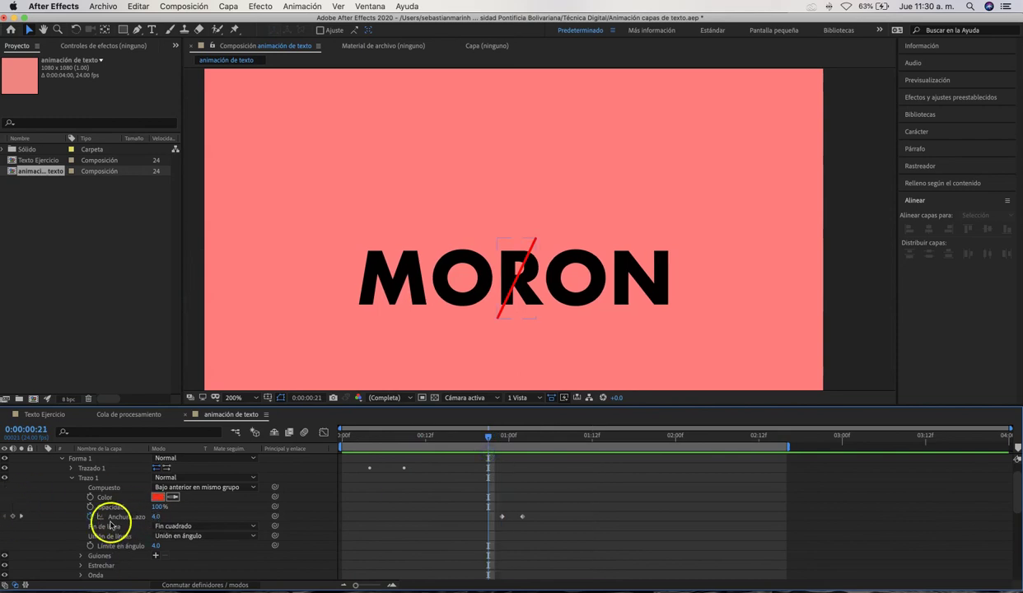
click(54, 455)
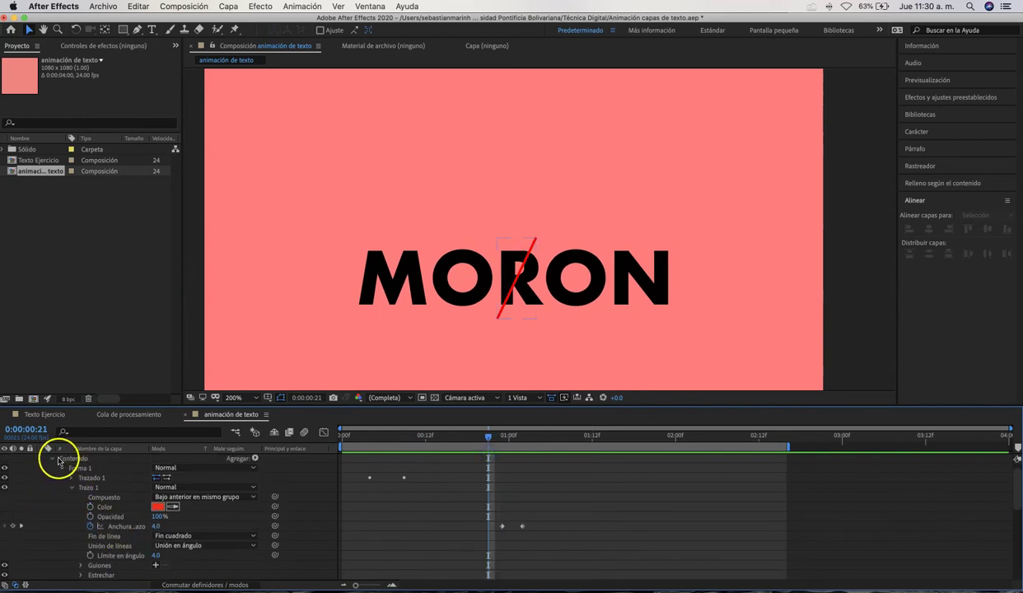
click(42, 458)
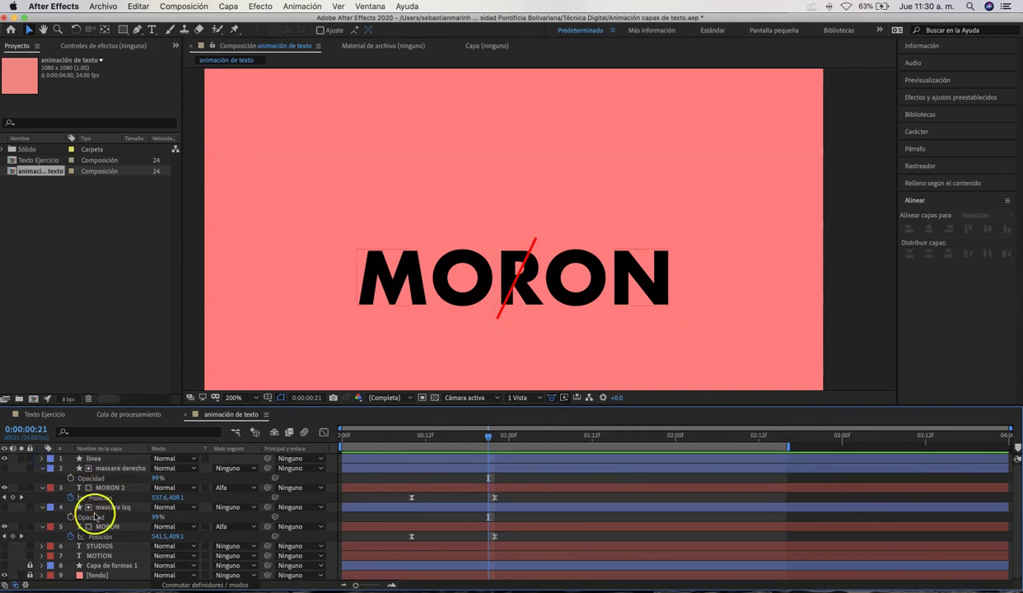
Hide the MORON layer and keyframe MORON 2 slightly to the right, at position 557.6, 409.1, at 0:00:01:00
click(104, 487)
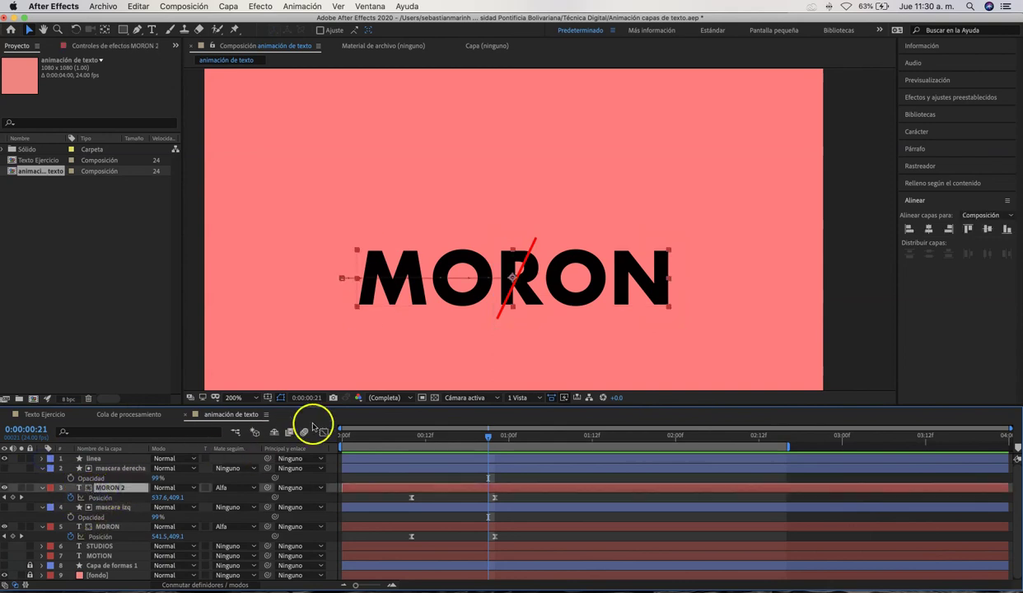
click(104, 526)
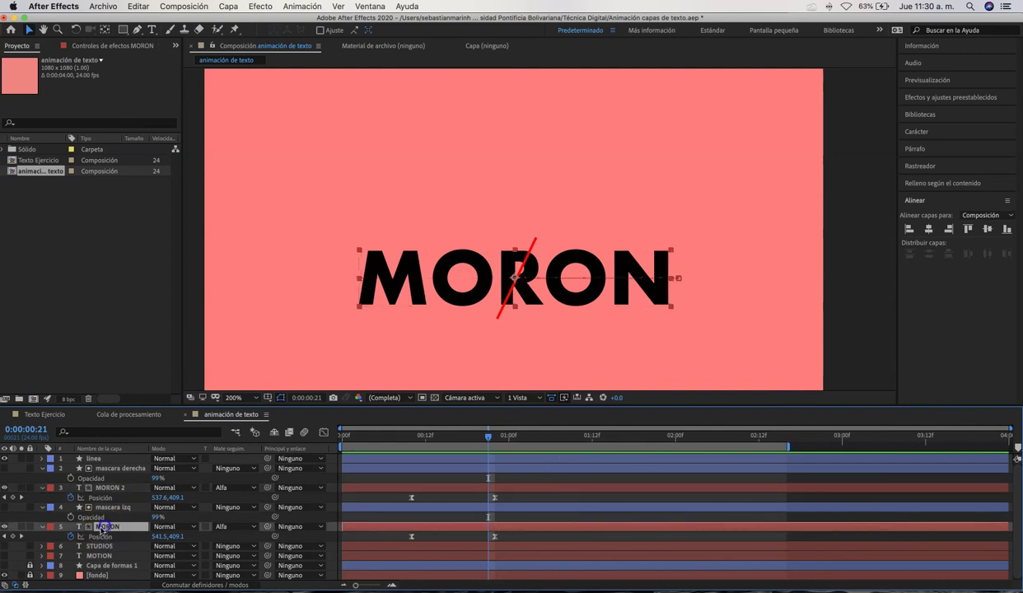
click(4, 527)
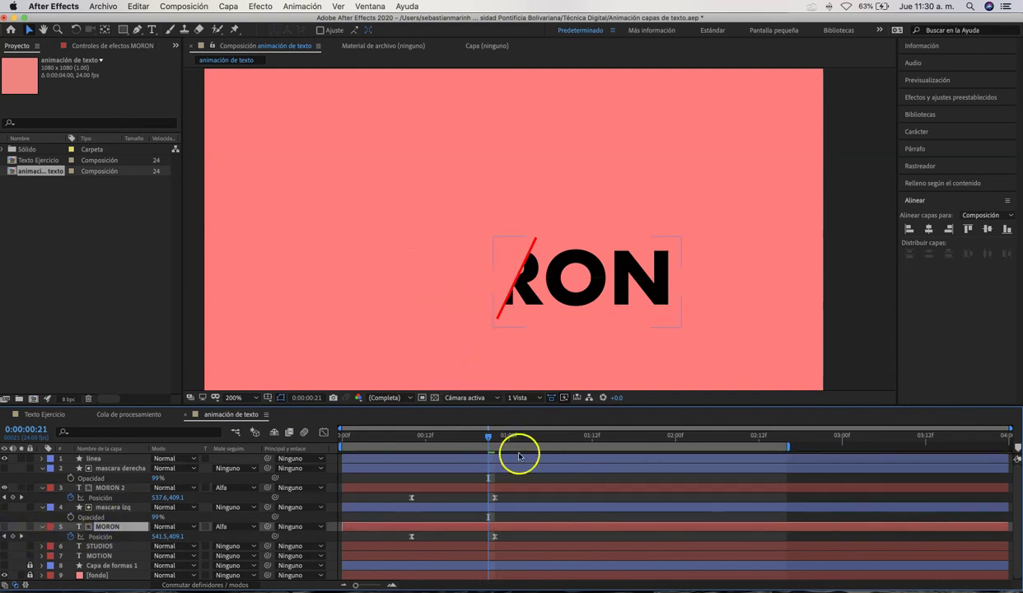
click(111, 487)
mouse_move(490, 435)
mouse_down()
mouse_move(423, 436)
mouse_move(492, 443)
mouse_up()
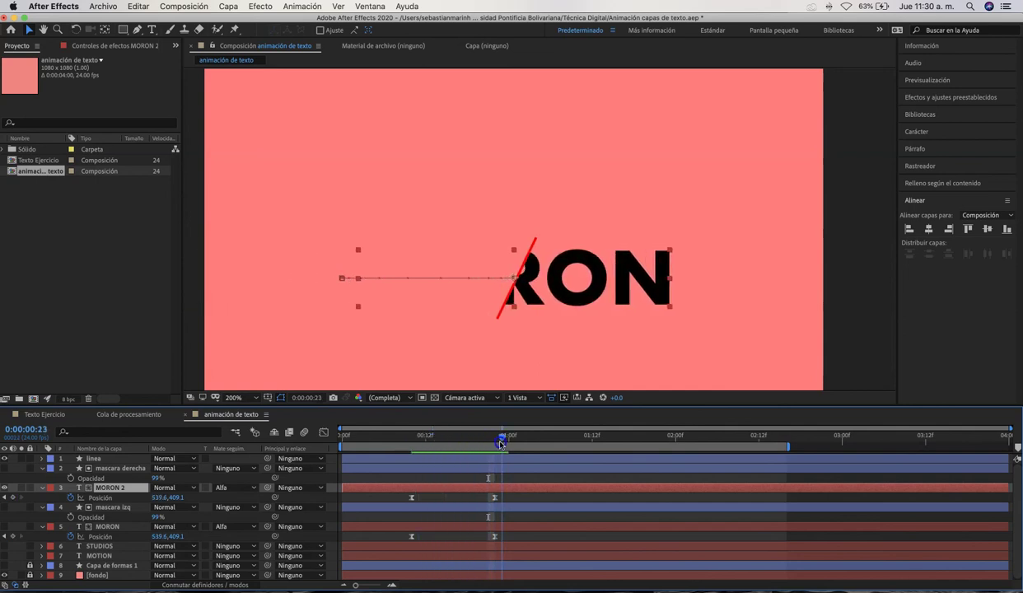
drag(507, 444, 504, 445)
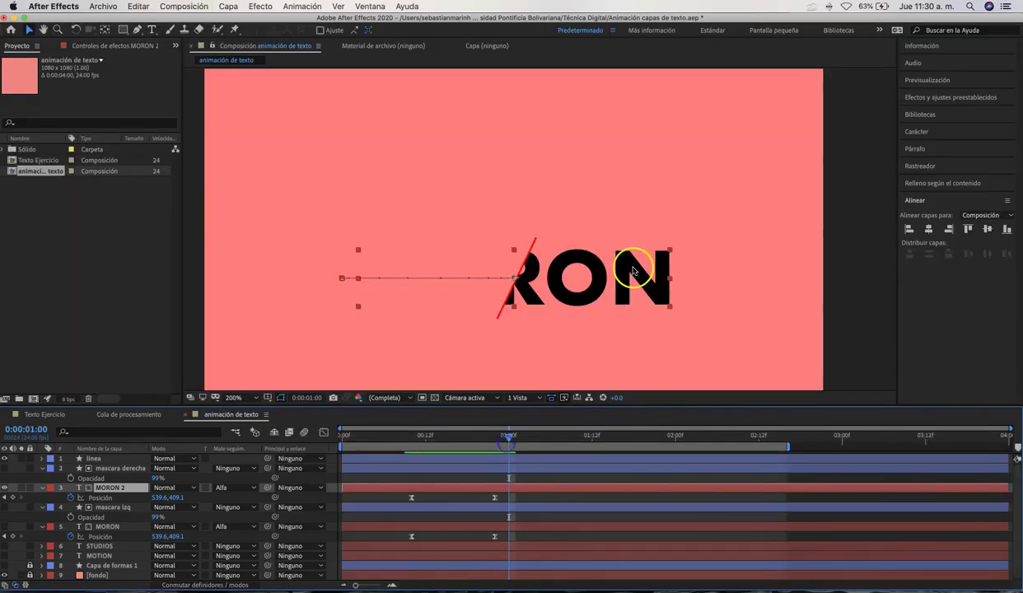
drag(575, 303, 584, 302)
Copy MORON 2's 0:00:00:22 position keyframe to 0:00:01:02 so the word half rebounds to its resting place
drag(509, 442, 521, 442)
click(495, 508)
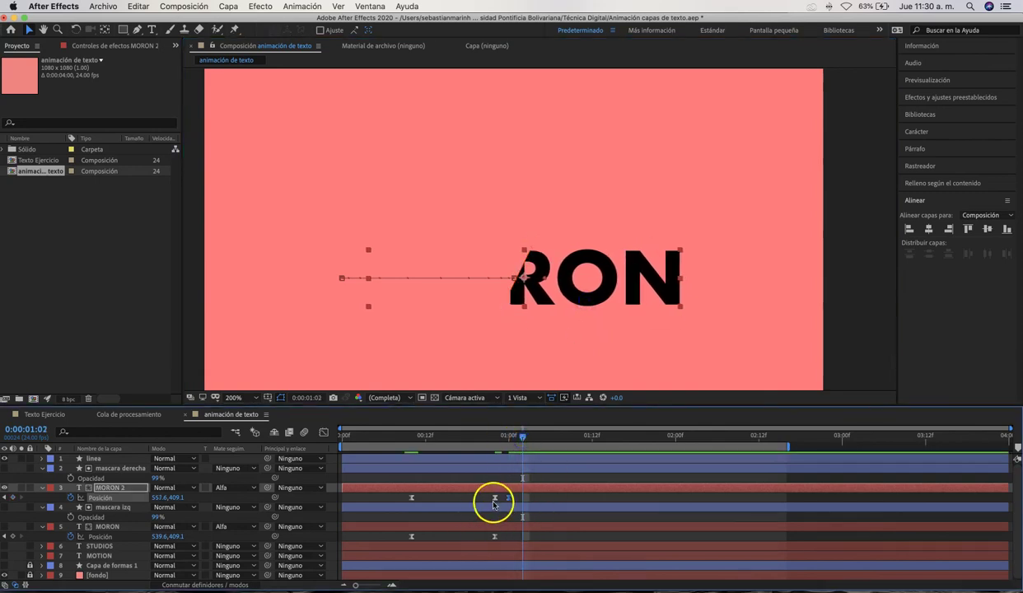
mouse_move(522, 437)
mouse_down()
mouse_move(493, 443)
mouse_move(521, 447)
mouse_up()
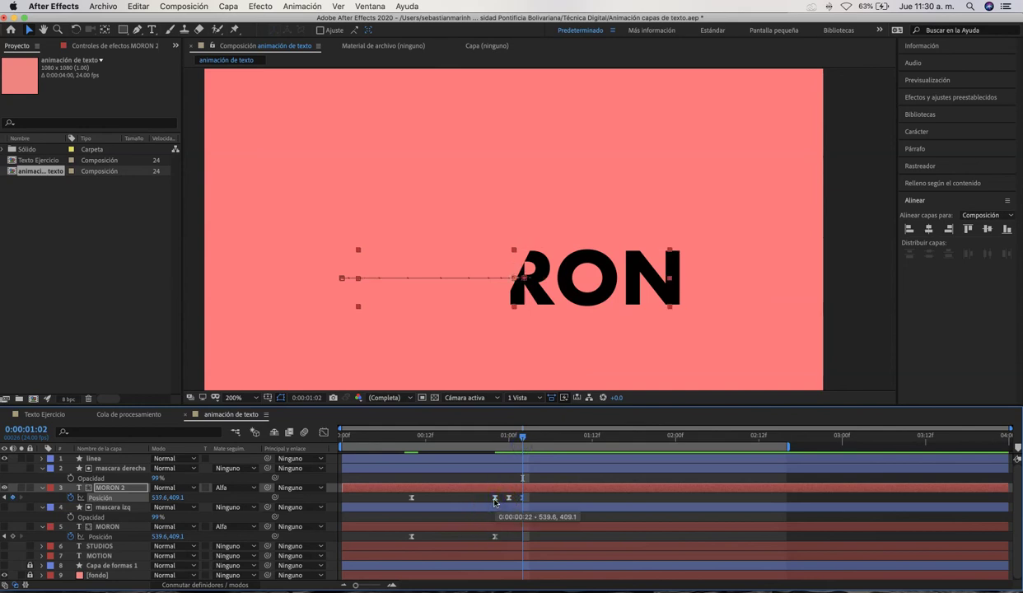
Shorten the work area to end at 0:00:01:08 and preview MORON 2's rebound
drag(519, 437, 564, 436)
key(space)
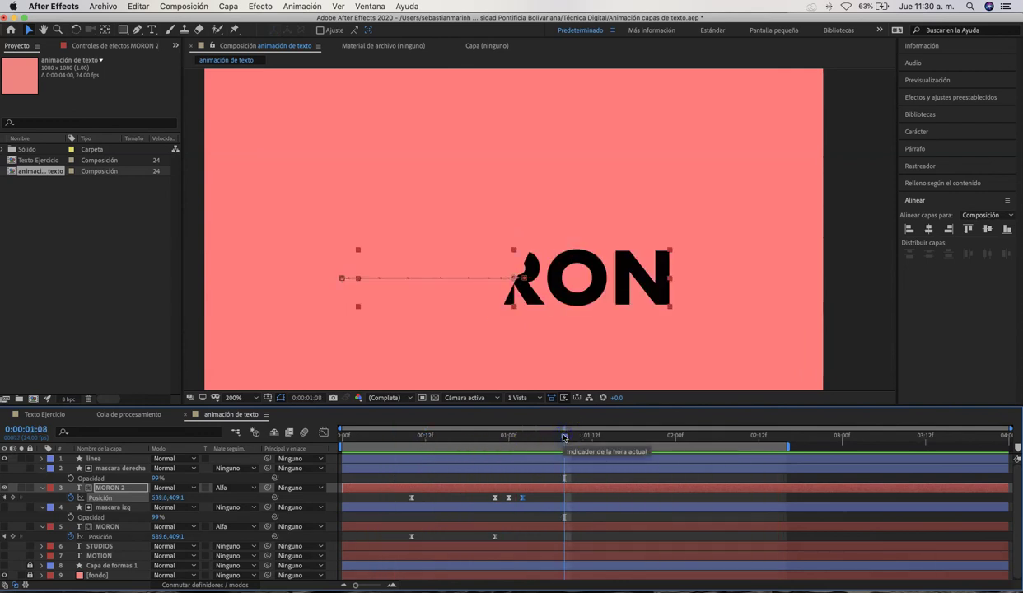
key(n)
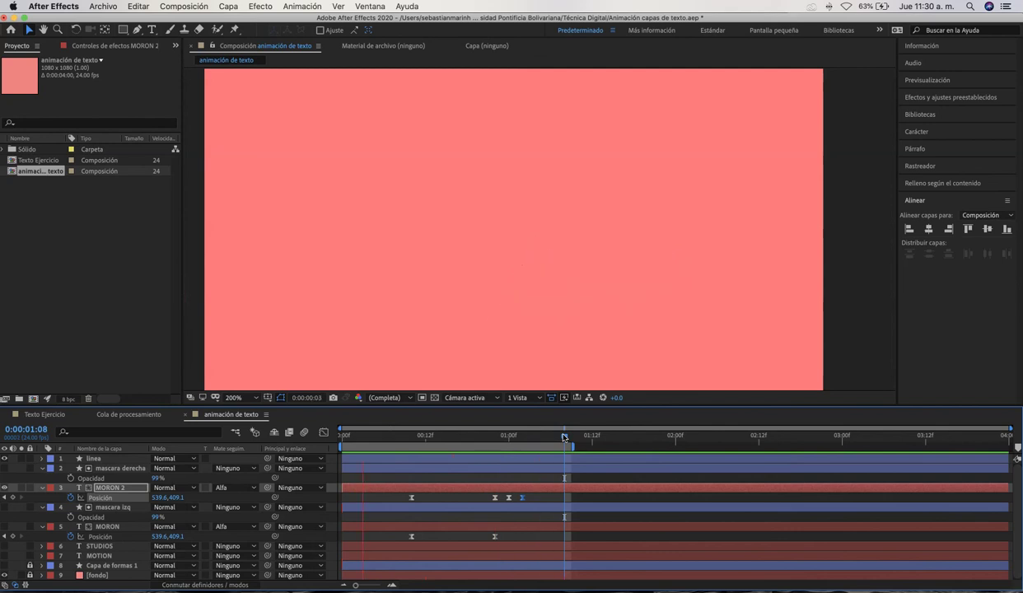
At 0:00:01:00, convert MORON 2's motion path points at the rebound beside the R with the Convert Vertex tool
drag(564, 439, 511, 435)
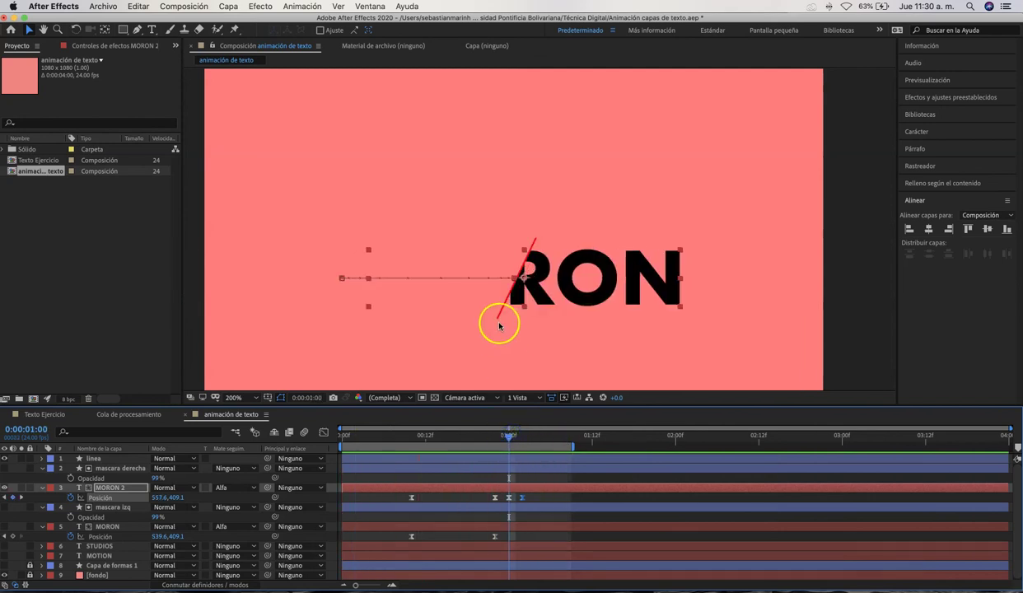
click(507, 277)
click(529, 283)
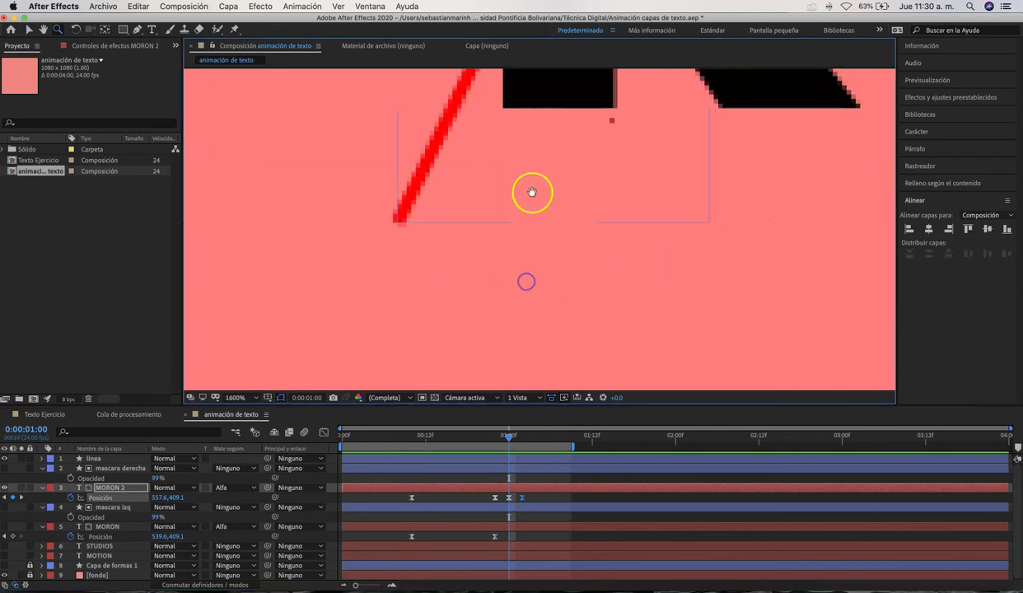
click(532, 192)
drag(497, 182, 414, 304)
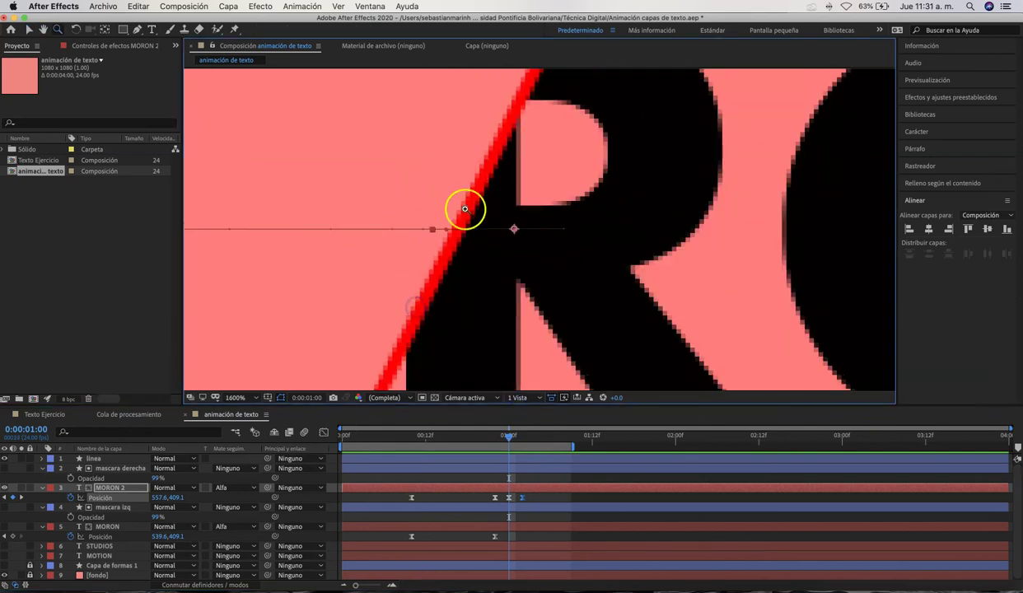
drag(137, 30, 191, 71)
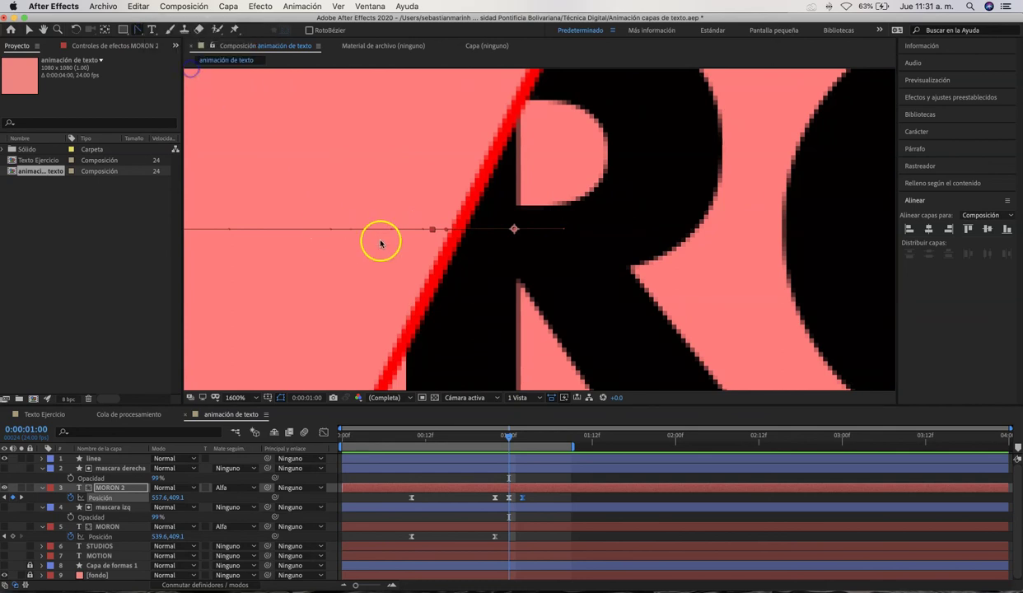
click(430, 231)
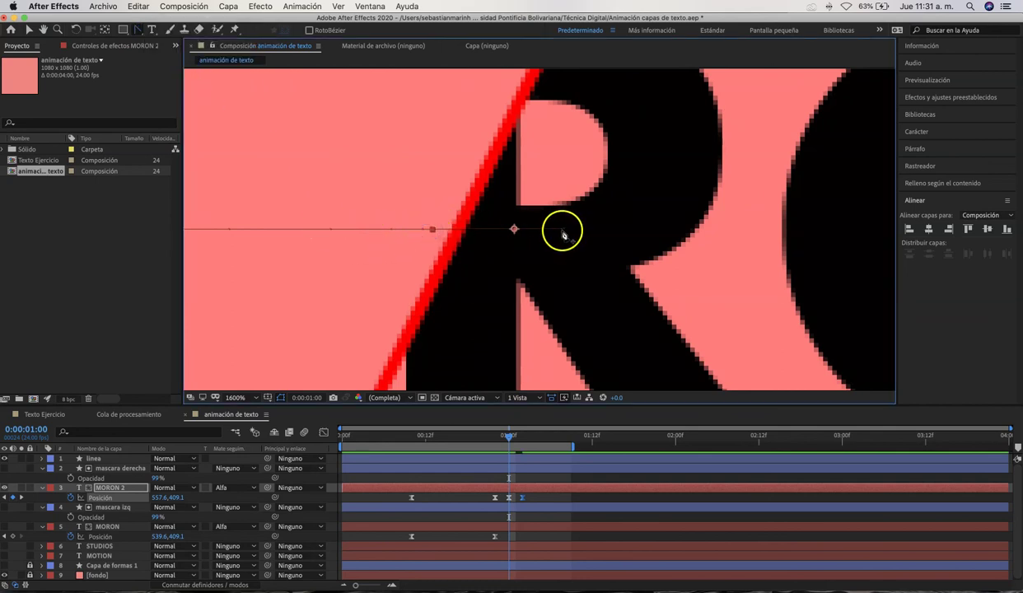
click(514, 230)
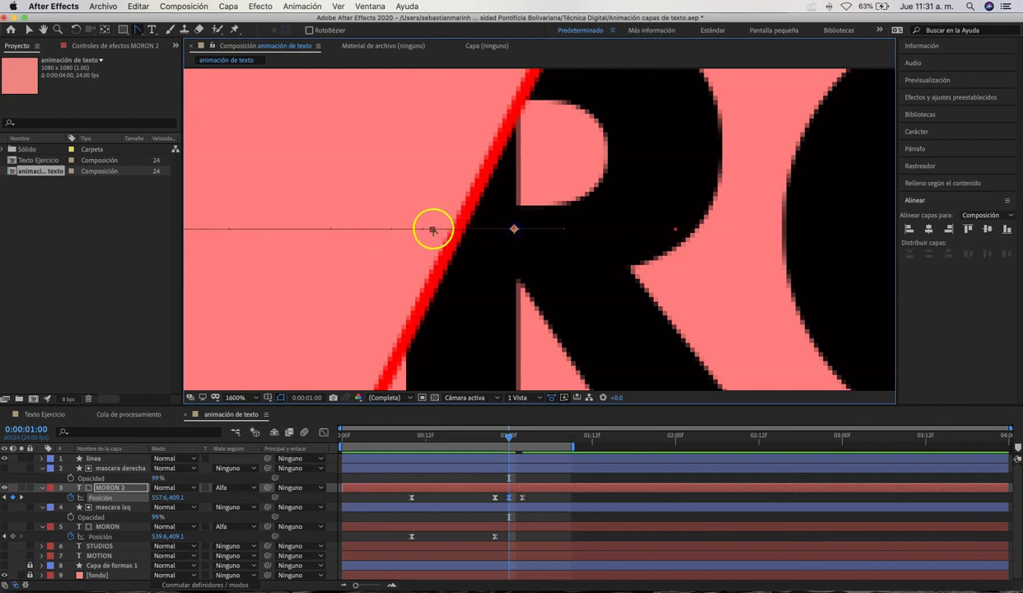
Delay MORON 2's last position keyframe to 0:00:01:03 and preview the slower return
key(v)
drag(522, 498, 531, 501)
click(527, 266)
scroll(527, 265, down, 4)
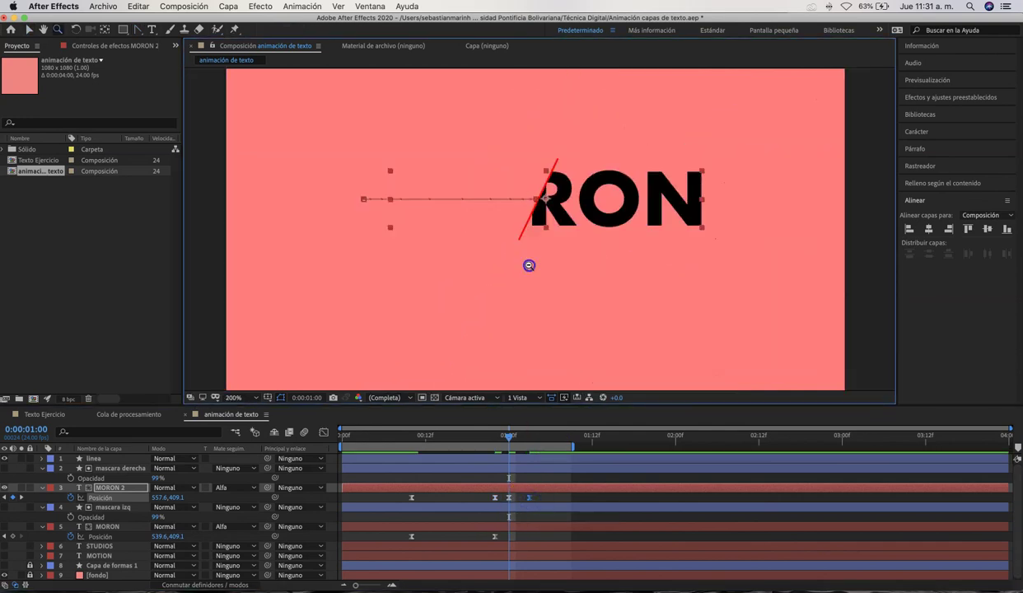
drag(509, 437, 465, 440)
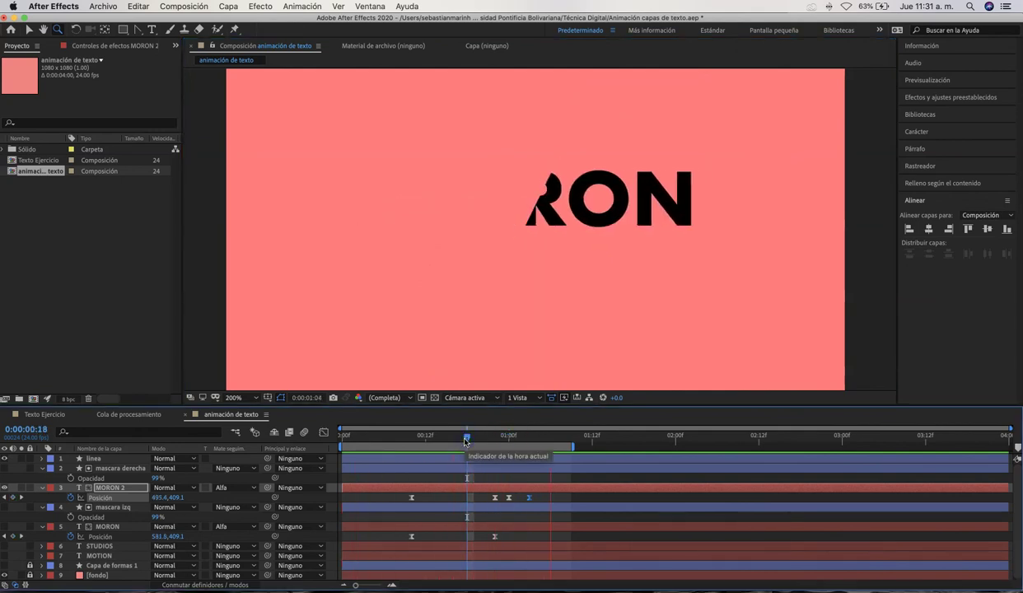
key(space)
click(417, 452)
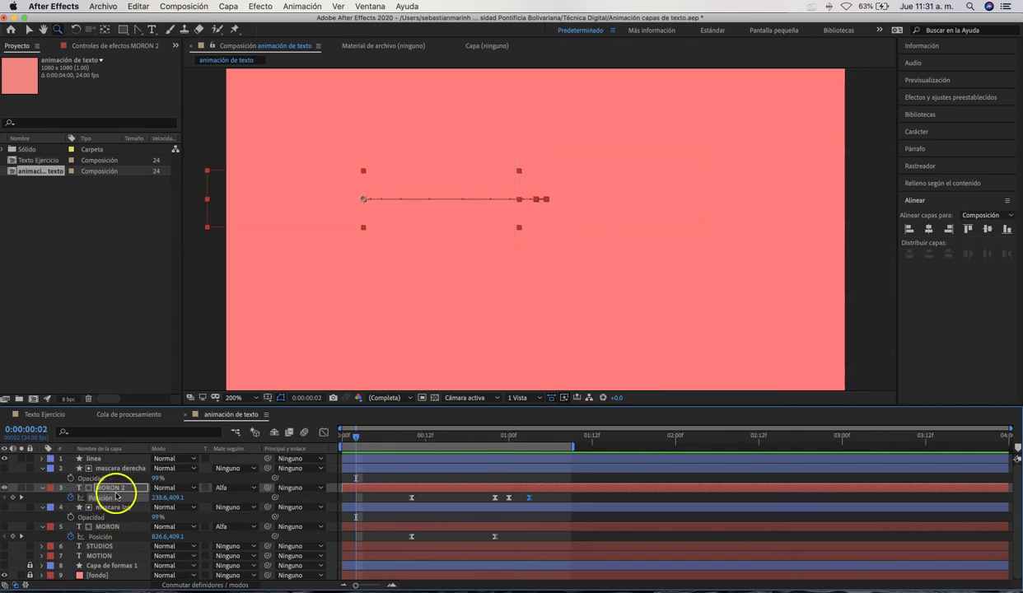
Hide MORON 2, show MORON, and keyframe MORON slightly to the left, at position 522.6, 409.1, at 0:00:01:00
click(5, 489)
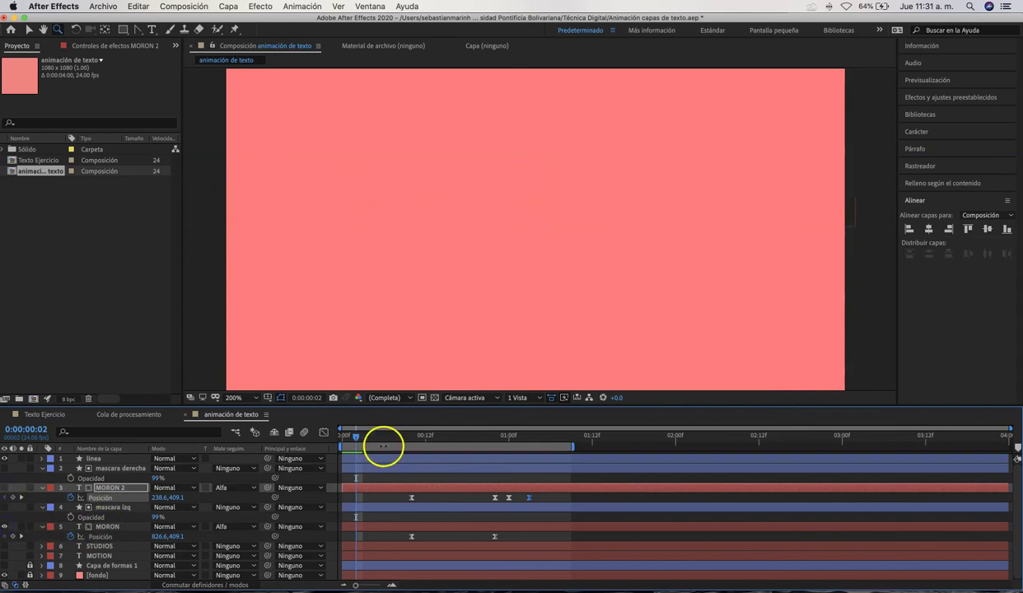
drag(358, 438, 504, 473)
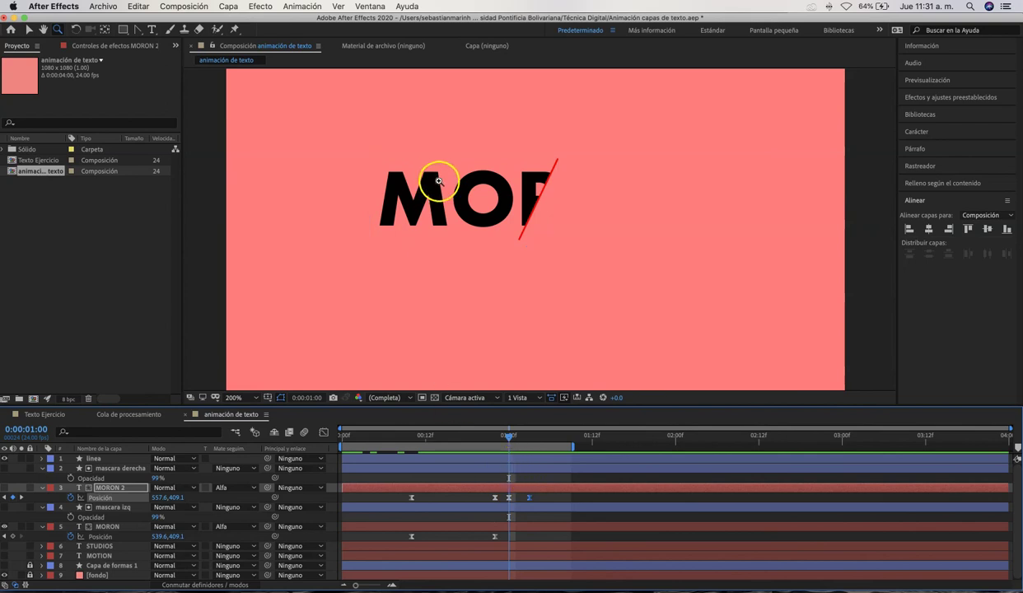
key(v)
click(471, 224)
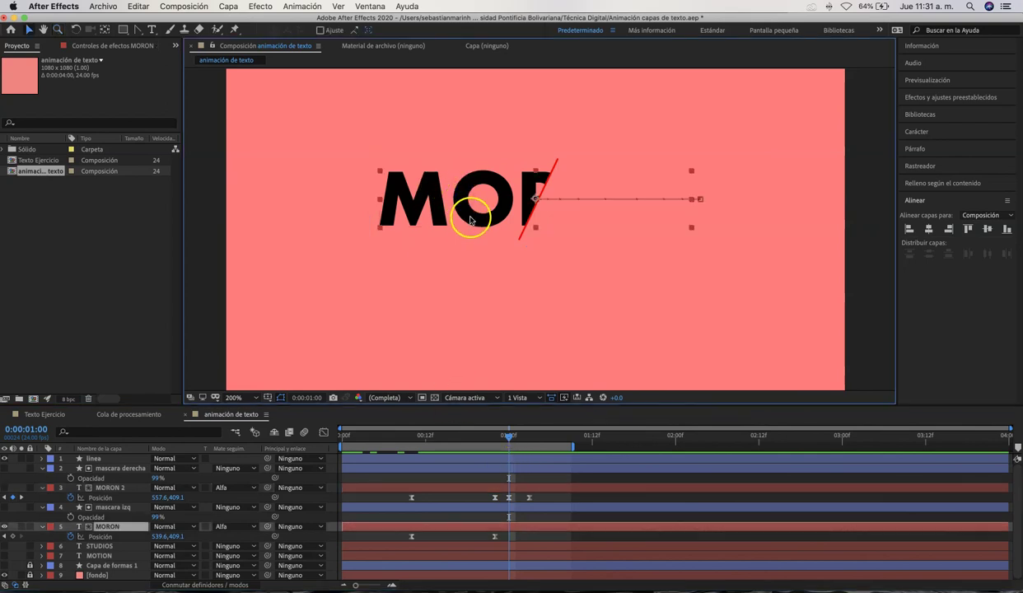
drag(470, 218, 461, 217)
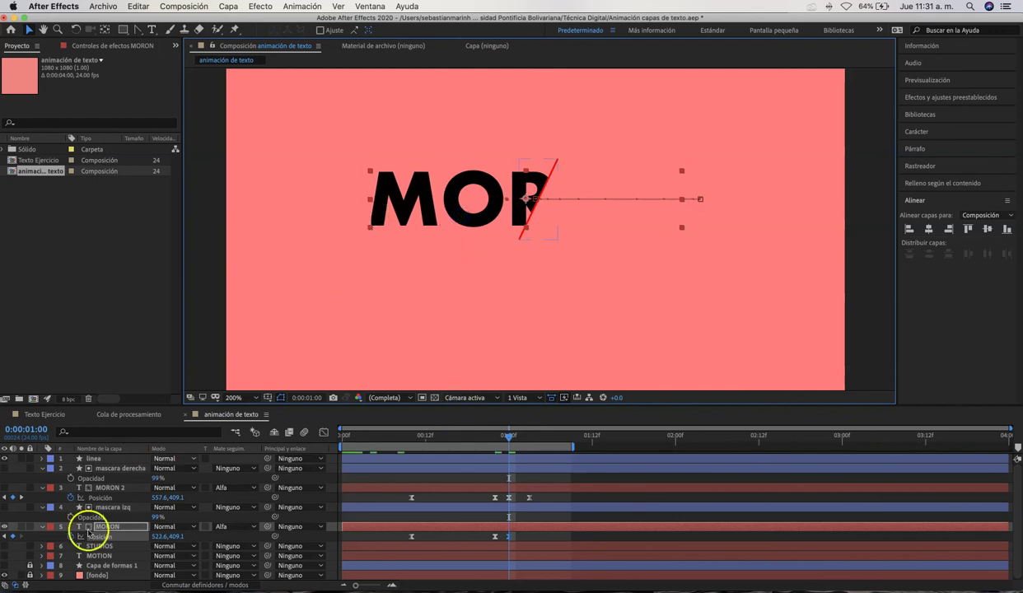
Try to widen the mascara izq matte so it covers the clipped edge of the M, and undo it
click(114, 507)
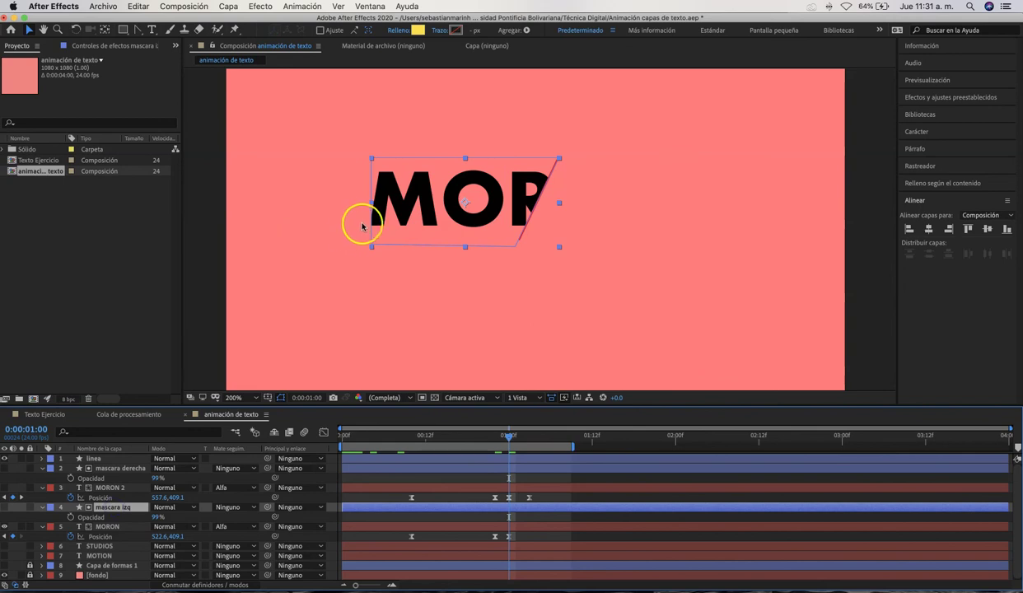
drag(372, 205, 357, 203)
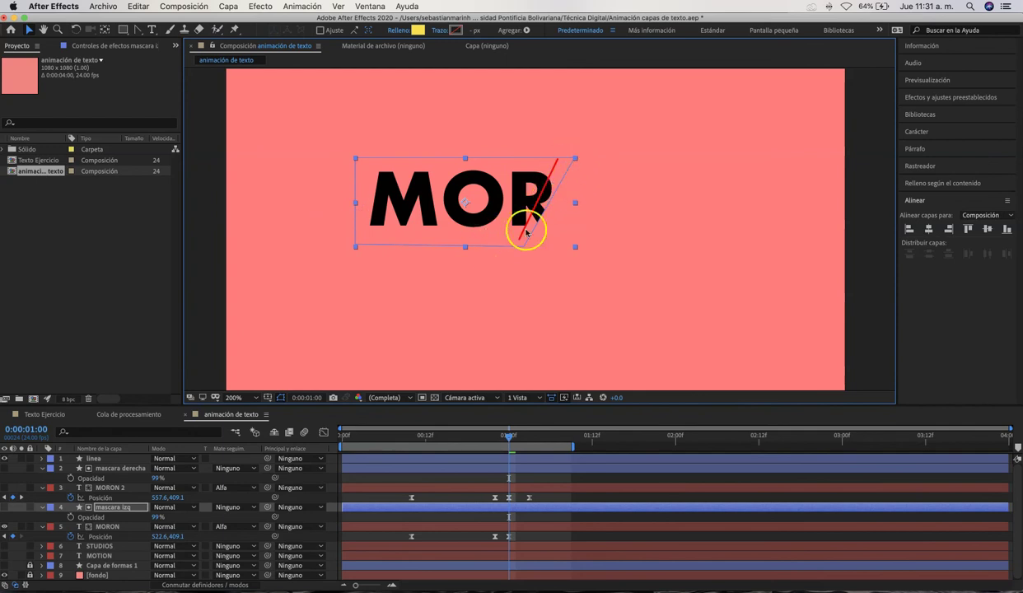
key(super+z)
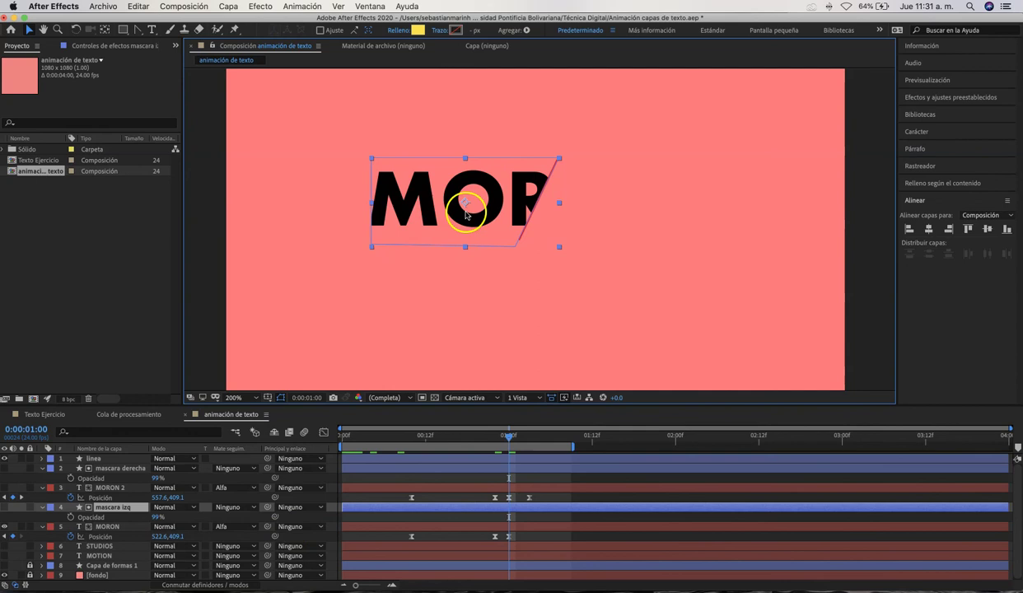
Adjust MORON's 0:00:01:00 position to 526.6, 409.1 and paste its 0:00:00:22 position keyframe at 0:00:01:03
click(105, 527)
drag(422, 208, 426, 206)
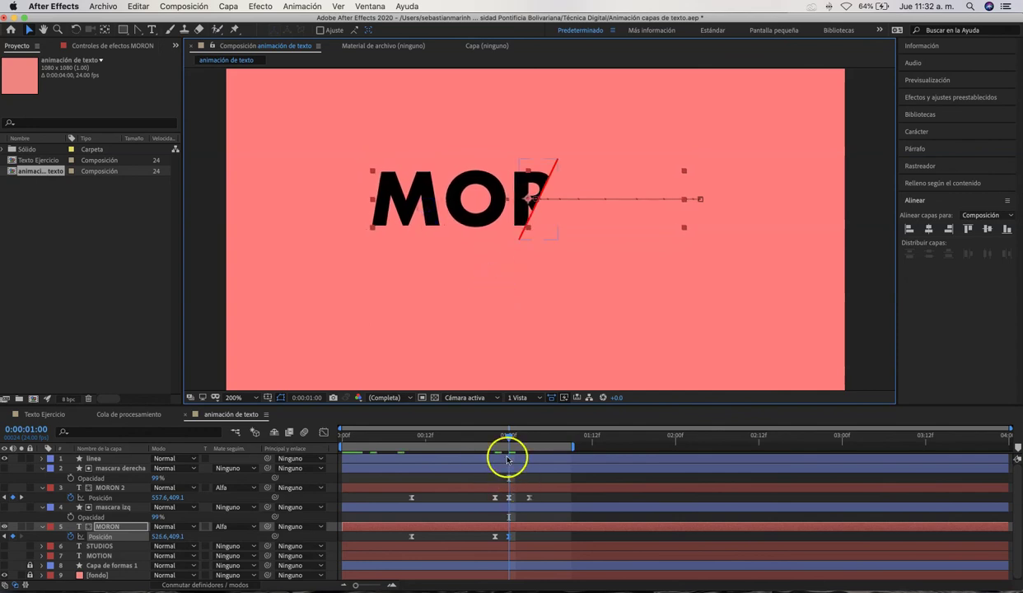
drag(529, 444, 529, 444)
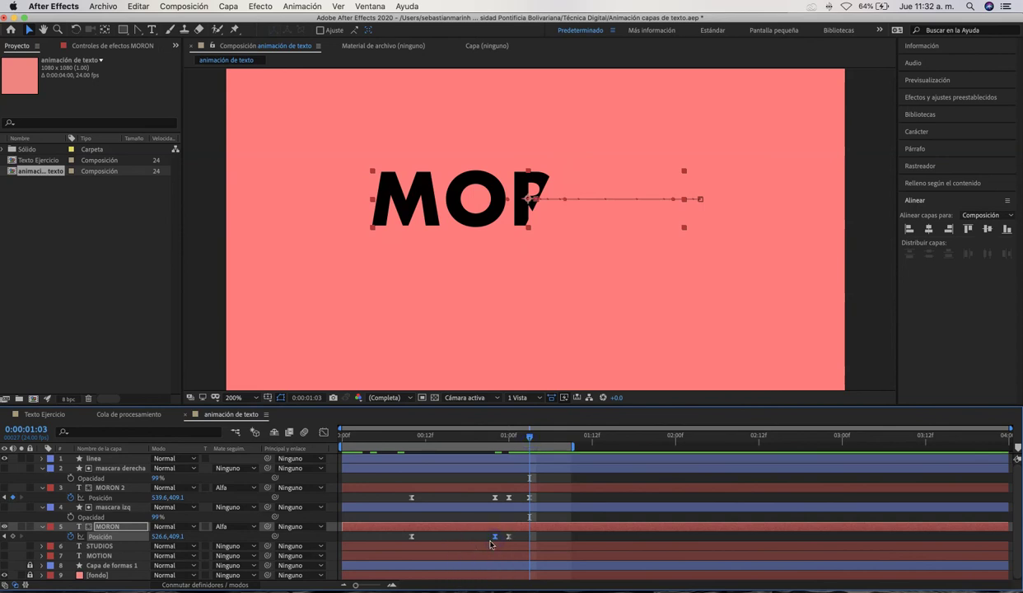
key(super+v)
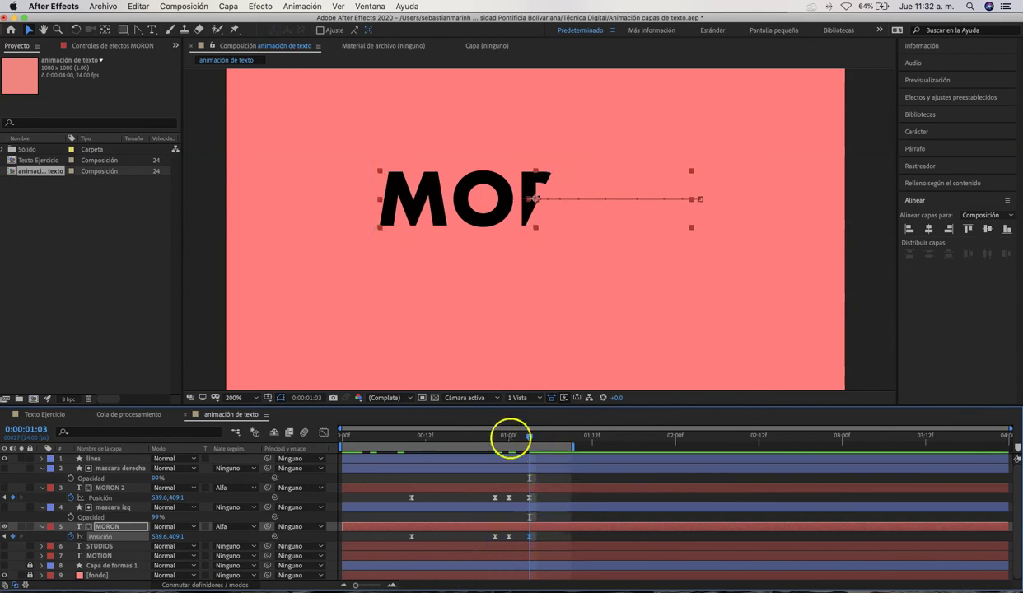
Convert MORON's motion path point at the 0:00:00:22 keyframe with the Convert Vertex tool
scroll(504, 184, up, 3)
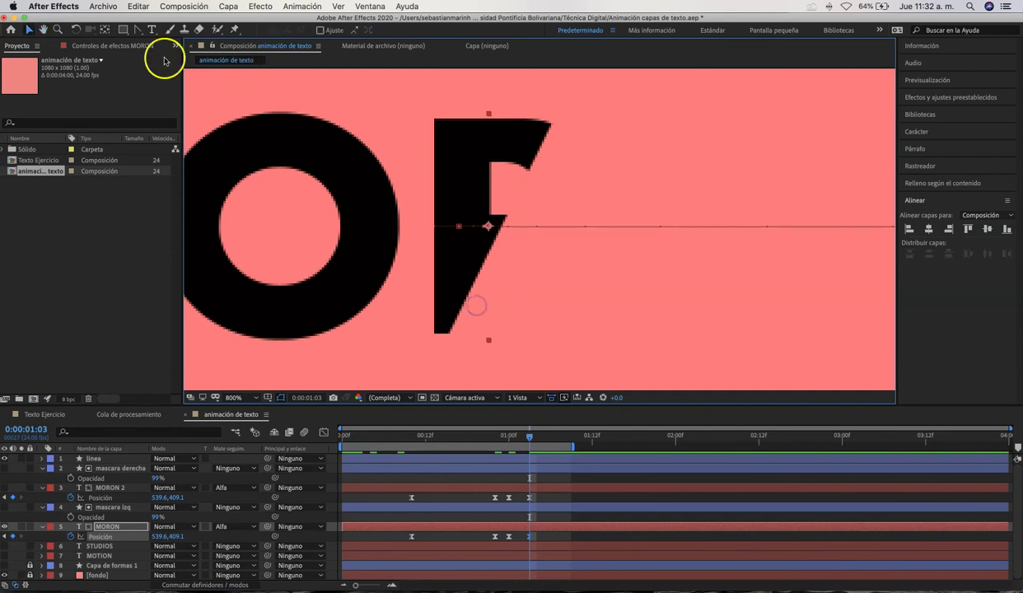
click(137, 30)
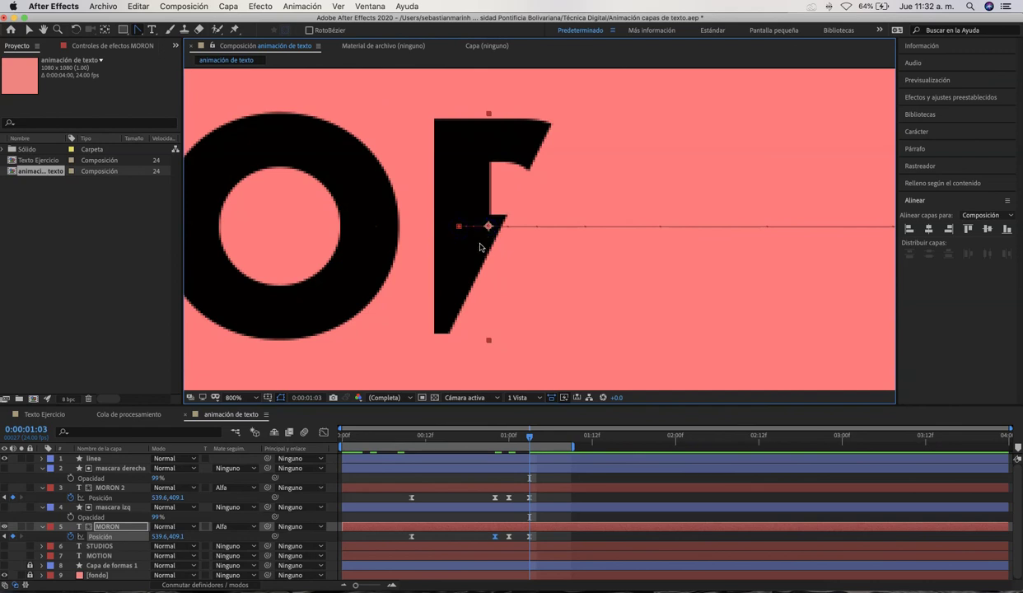
key(v)
scroll(479, 246, down, 3)
Make MORON 2 visible again, preview both halves rebounding together, and inspect the word at 0:00:00:23
drag(528, 442, 418, 445)
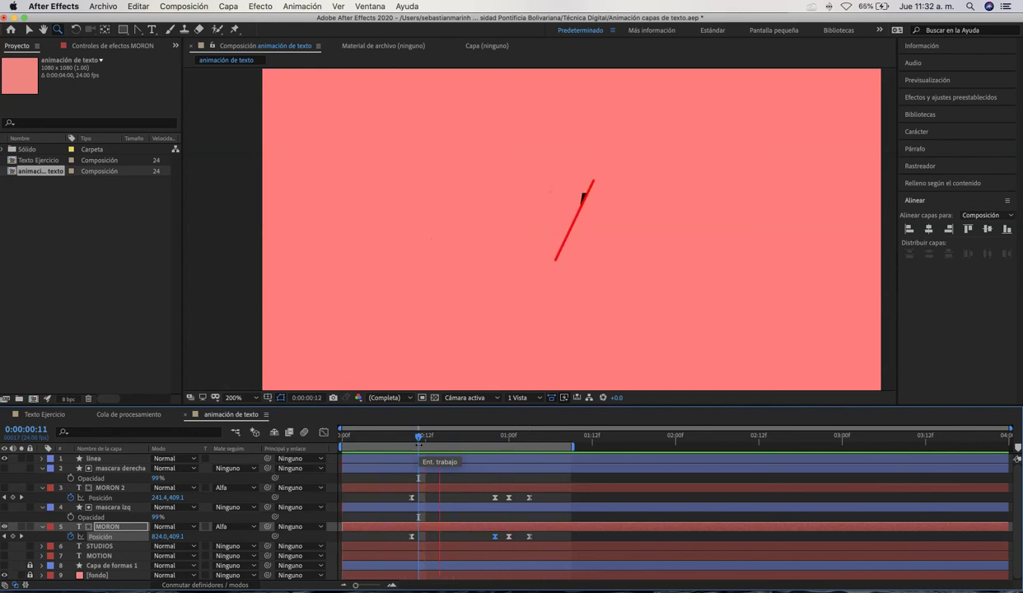
key(space)
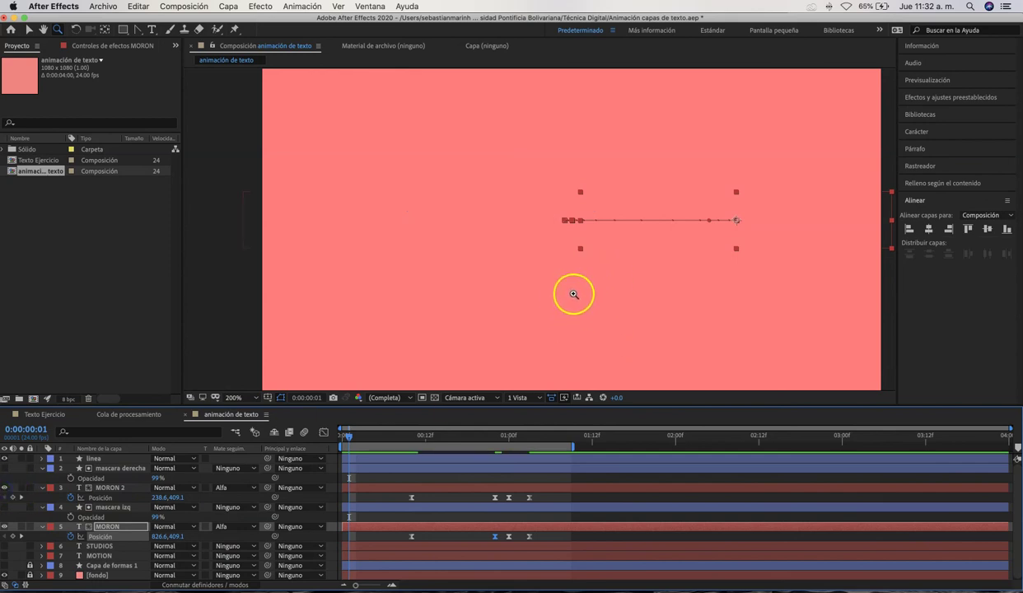
alt+click(571, 294)
drag(573, 292, 536, 308)
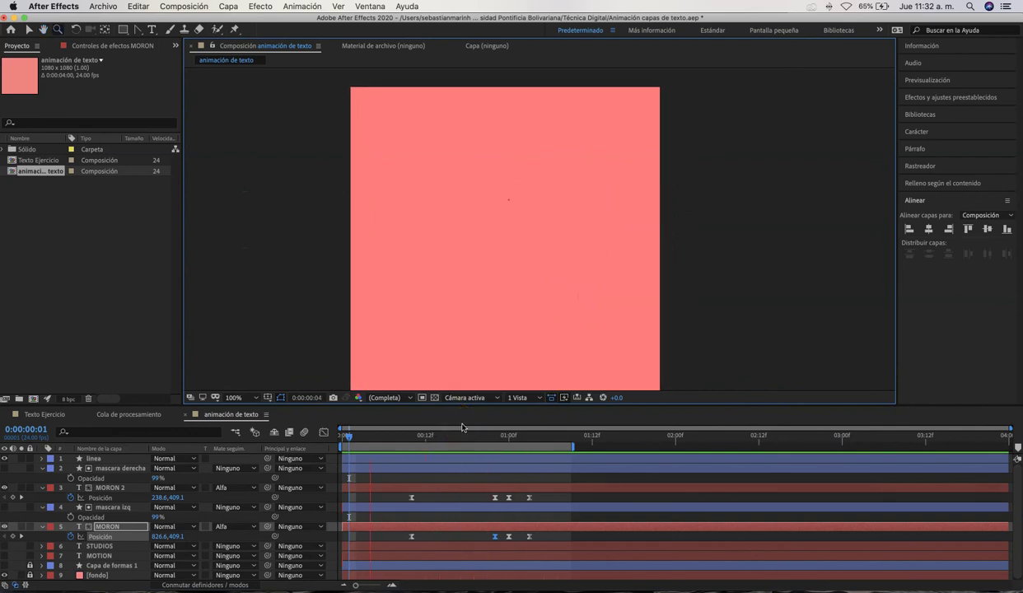
key(space)
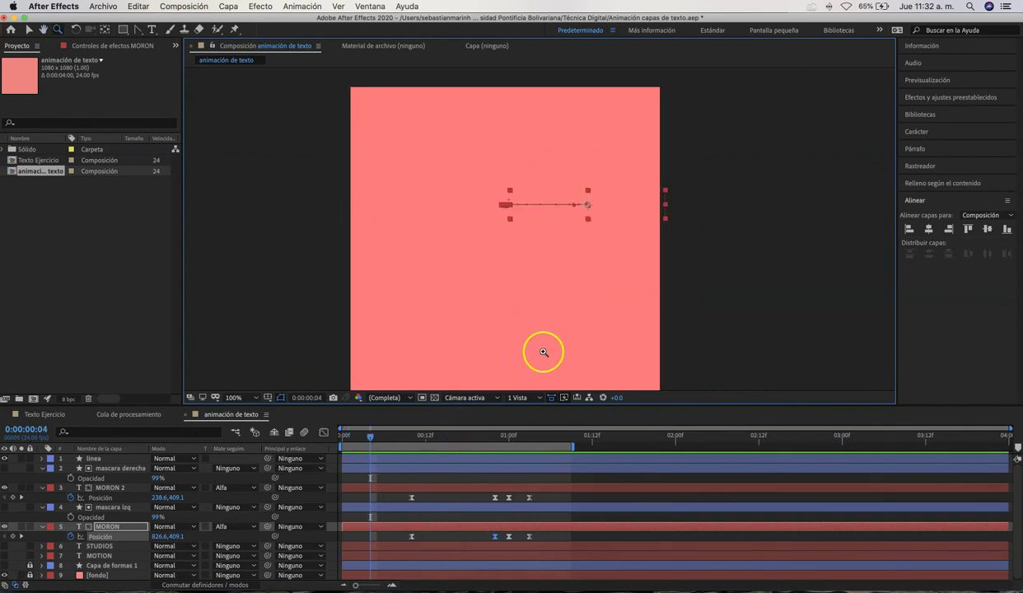
drag(492, 439, 502, 438)
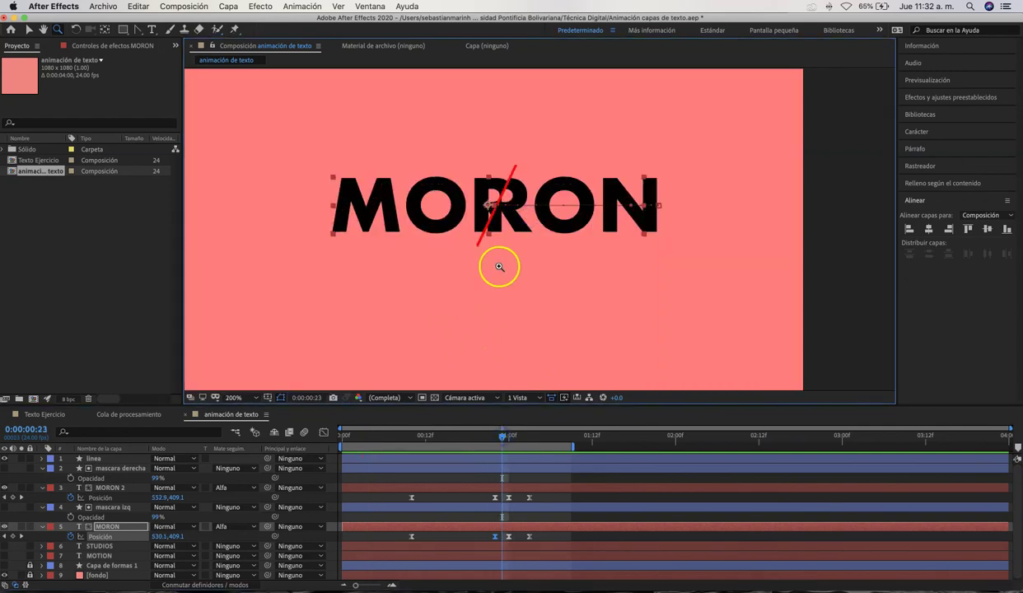
Replay the rebound of both MORON halves and check the word between 0:00:00:23 and 0:00:01:00
click(496, 438)
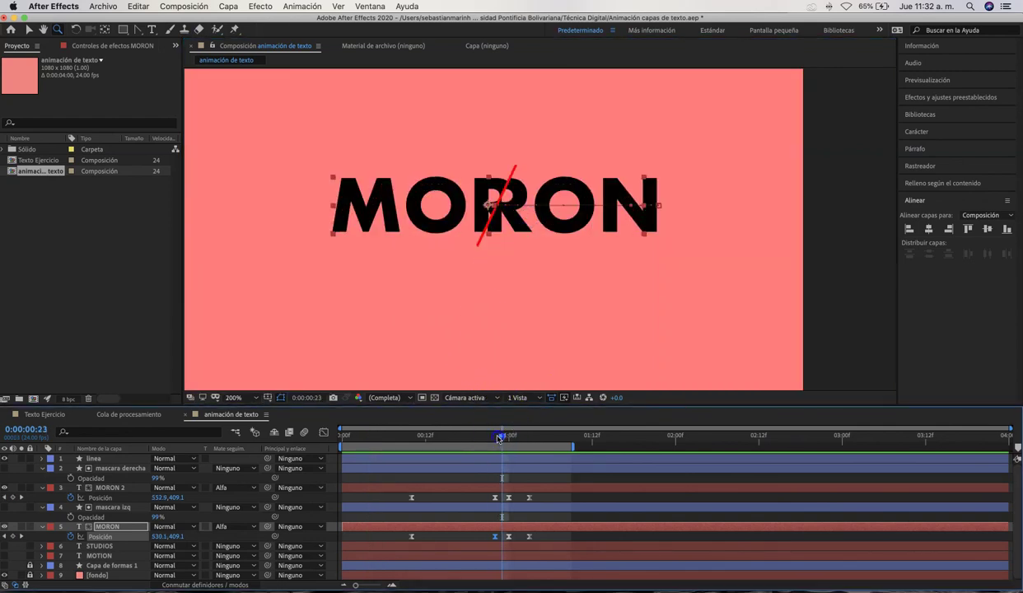
drag(496, 438, 506, 437)
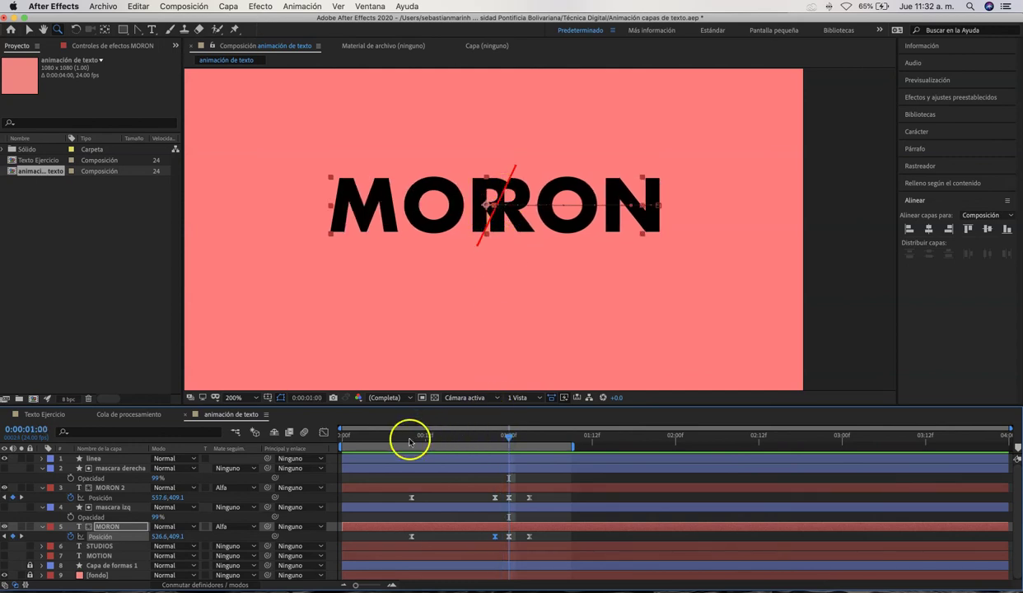
click(404, 442)
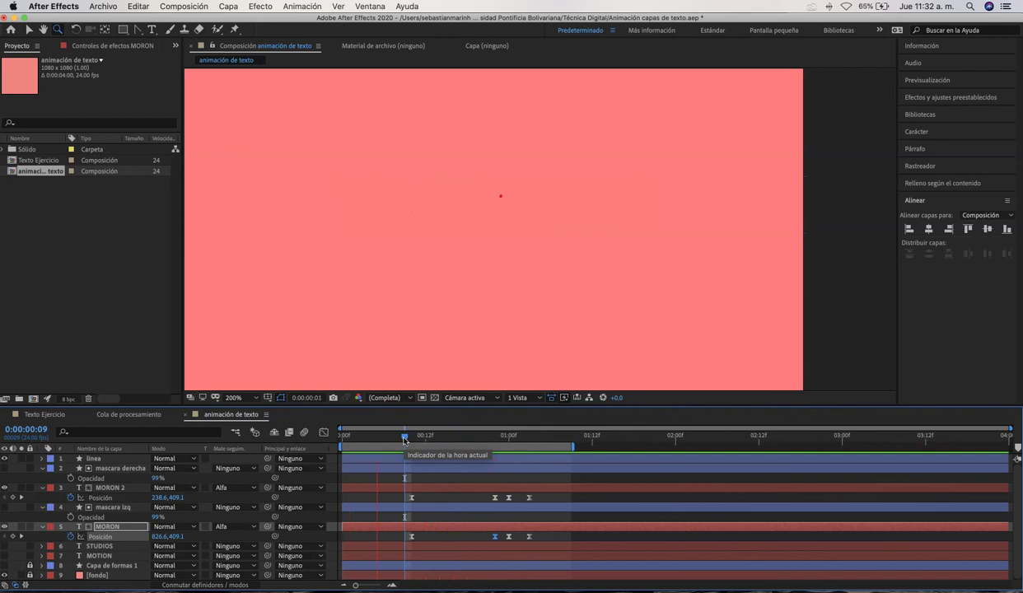
click(464, 477)
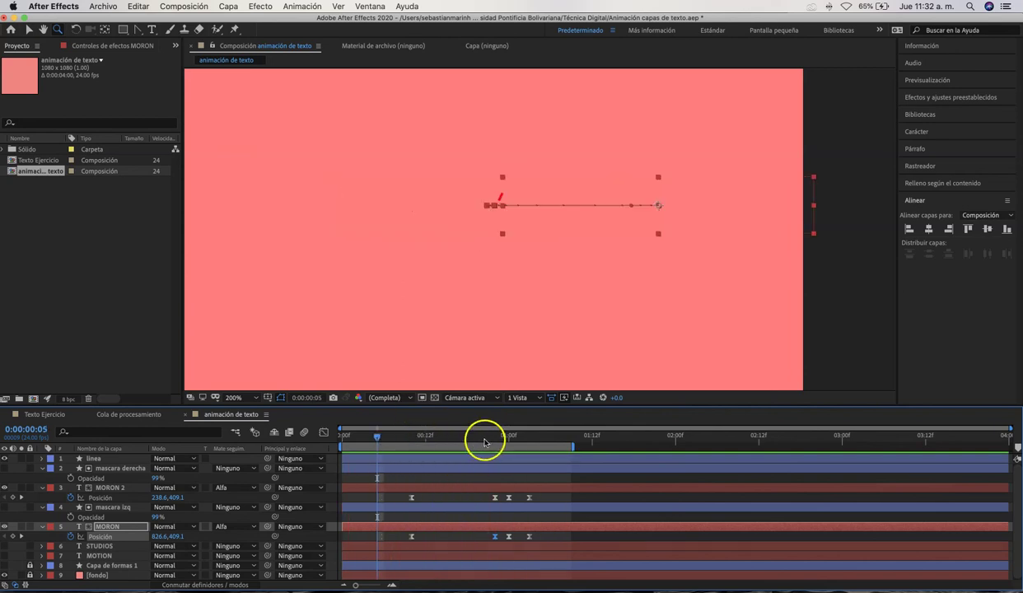
Try delaying MORON 2's last three position keyframes so they start at 0:00:01:00, and preview the offset rebound
drag(484, 440, 495, 442)
click(501, 459)
click(495, 498)
drag(487, 497, 541, 502)
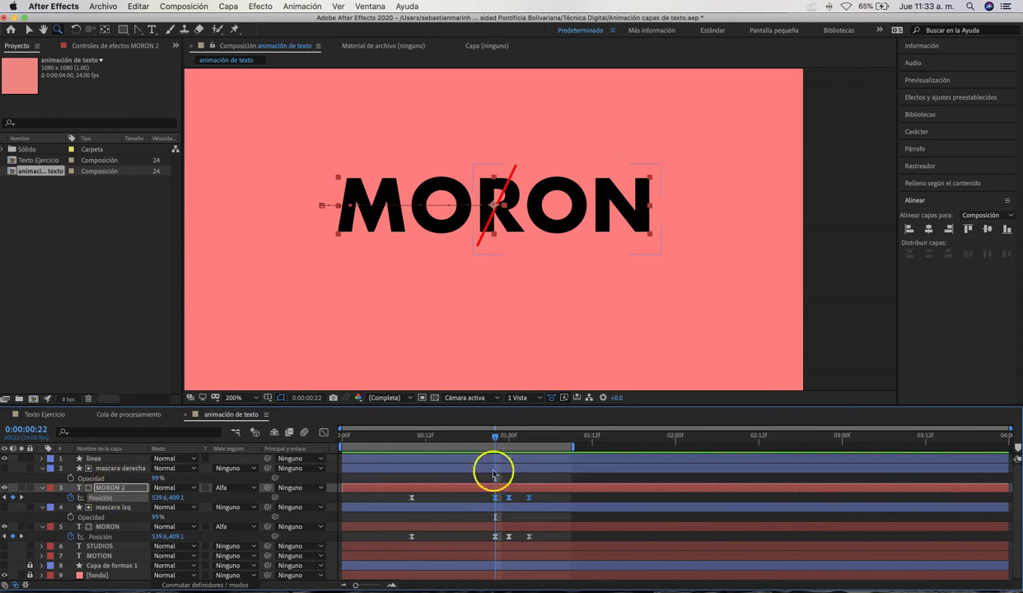
drag(498, 440, 504, 441)
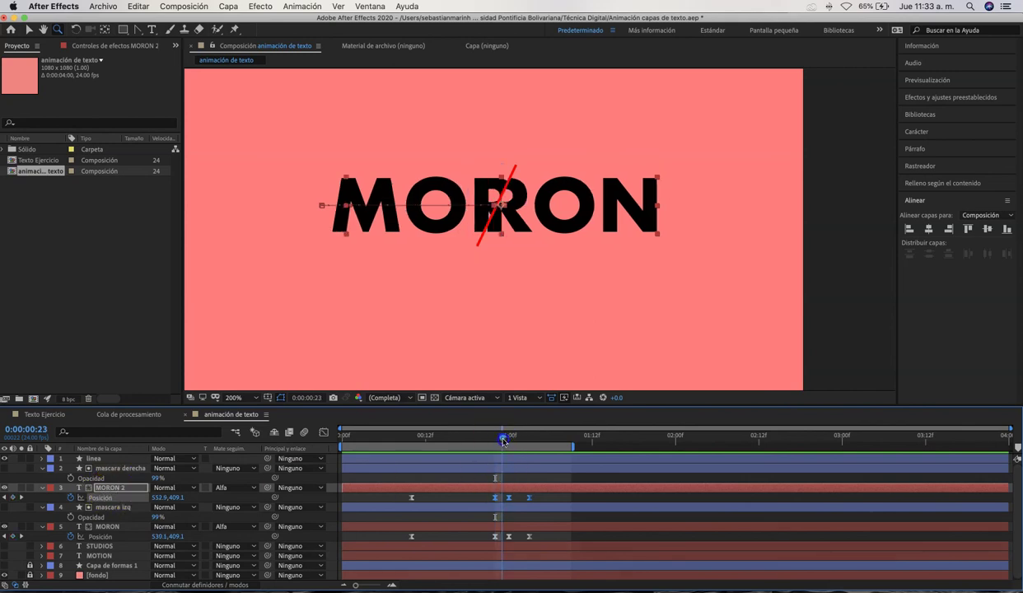
drag(497, 501, 509, 501)
drag(503, 436, 397, 448)
key(space)
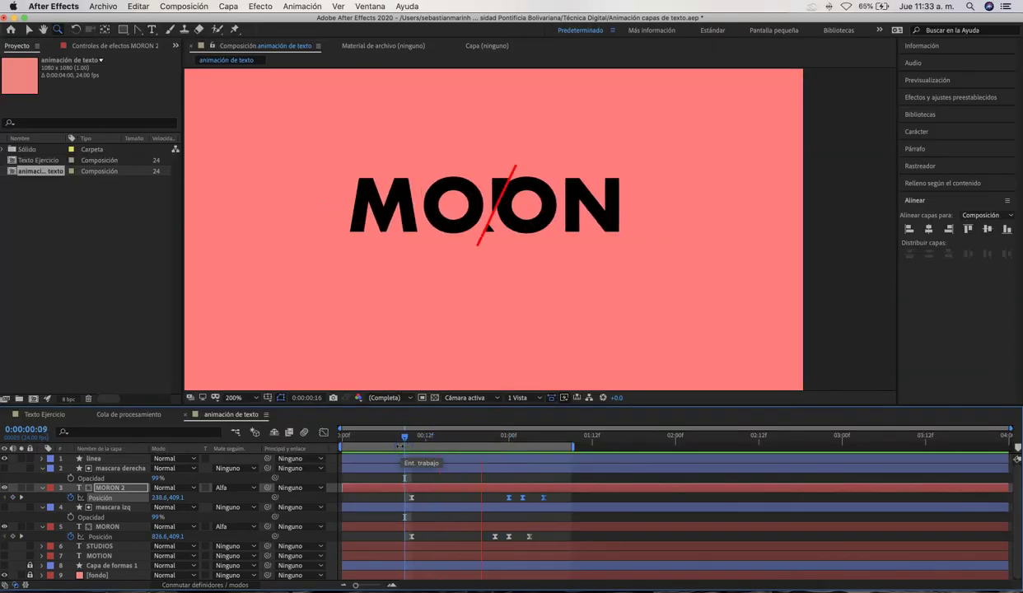
Try advancing MORON 2's last three position keyframes so they start at 0:00:00:20, and preview the motion
mouse_move(521, 434)
mouse_down()
mouse_move(497, 434)
mouse_move(511, 437)
mouse_up()
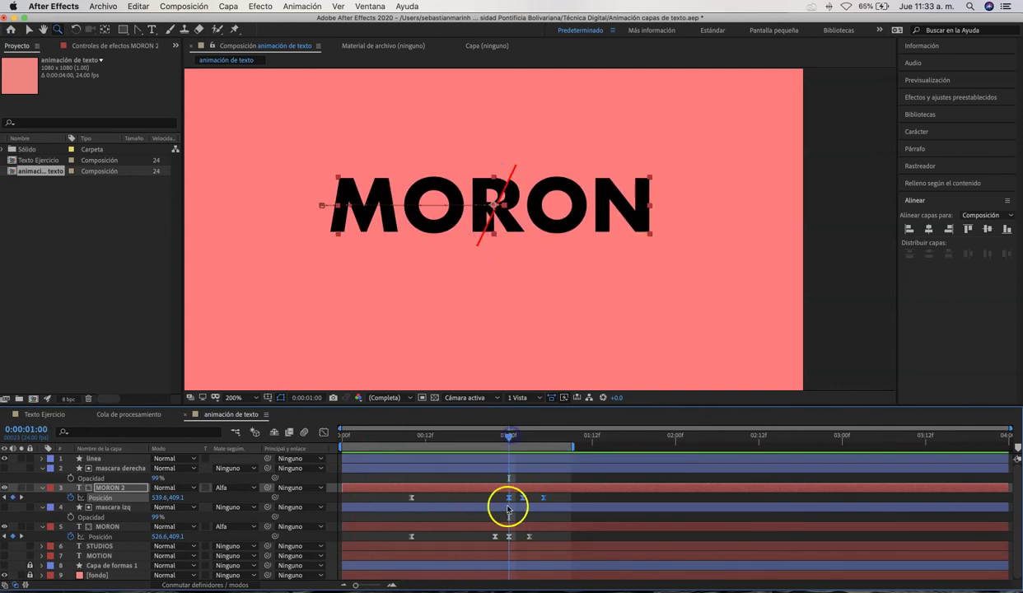
drag(506, 499, 479, 500)
drag(522, 434, 384, 443)
key(space)
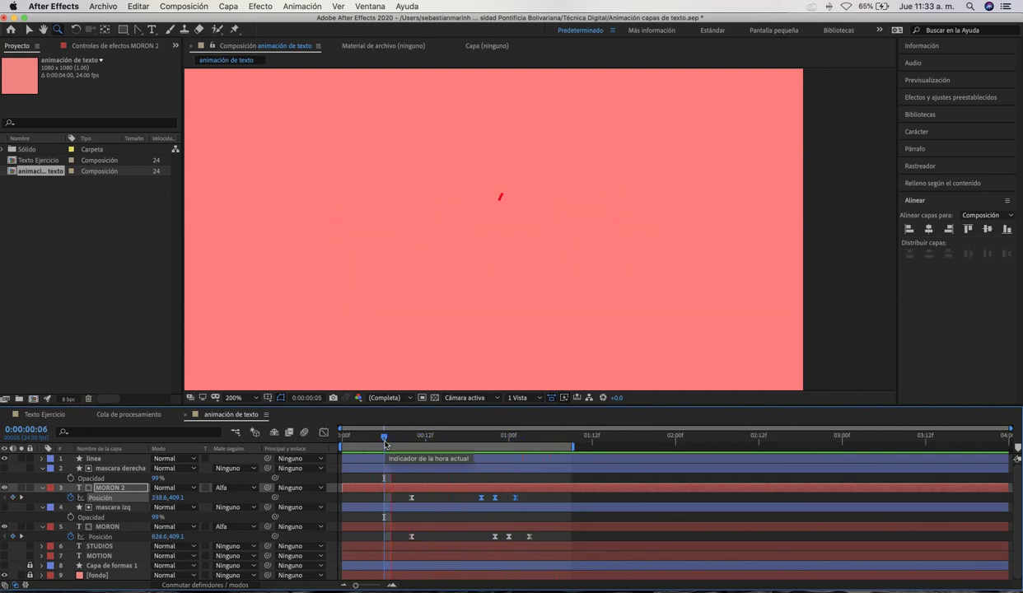
click(462, 495)
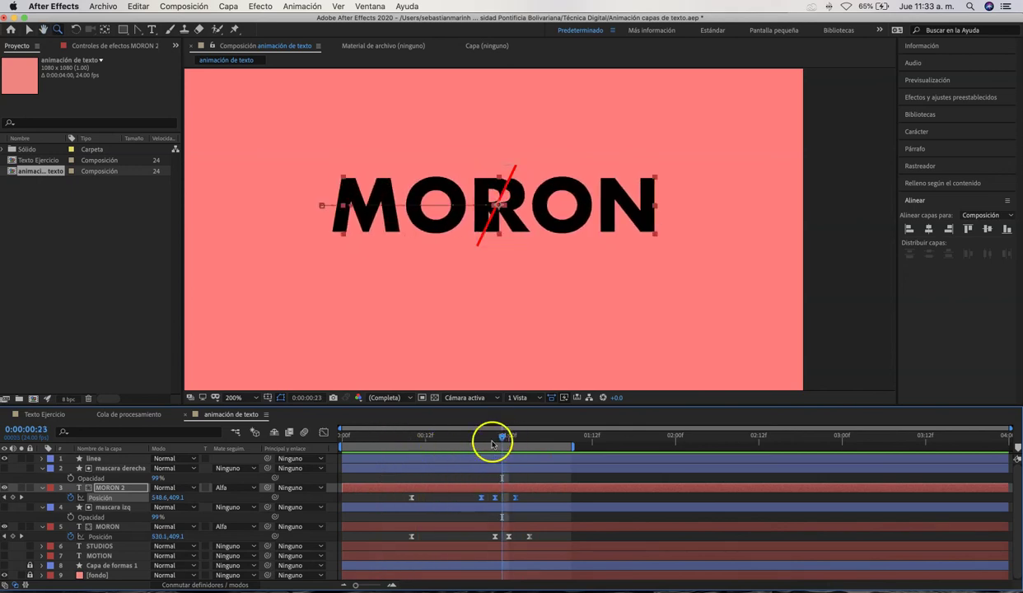
Realign MORON 2's last three position keyframes with MORON's, starting at 0:00:00:22, and preview the rebound
drag(464, 498, 495, 501)
click(482, 501)
drag(504, 434, 481, 439)
key(space)
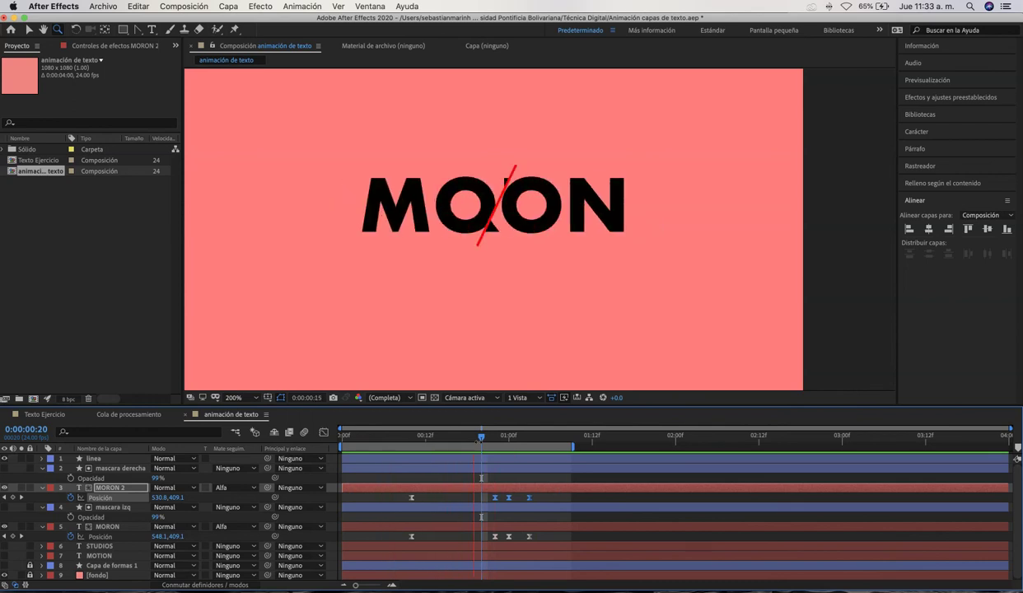
click(549, 259)
click(502, 434)
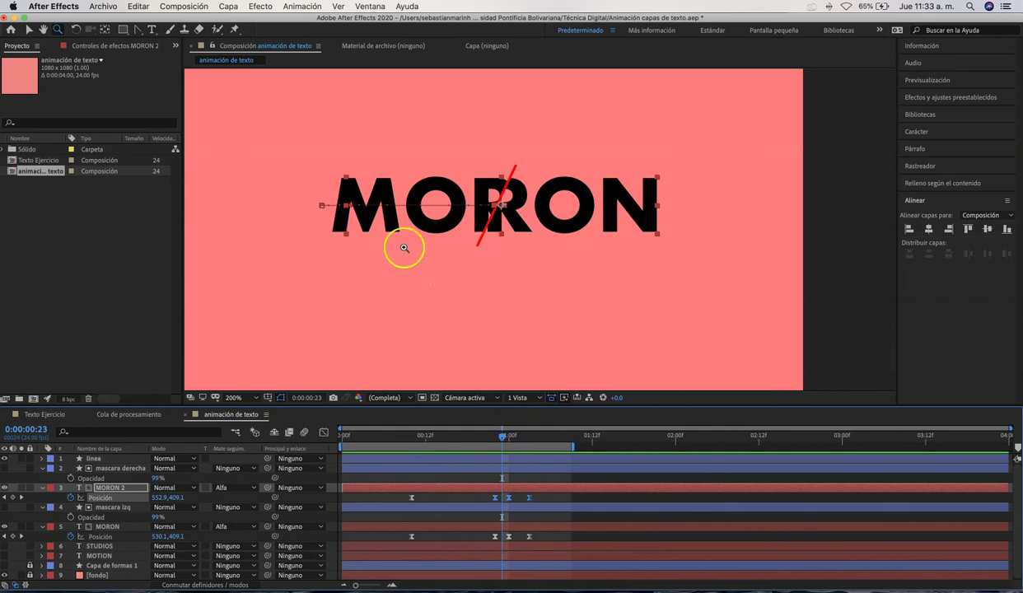
Change the MORON 2 text fill colour to red E92B2B
click(118, 489)
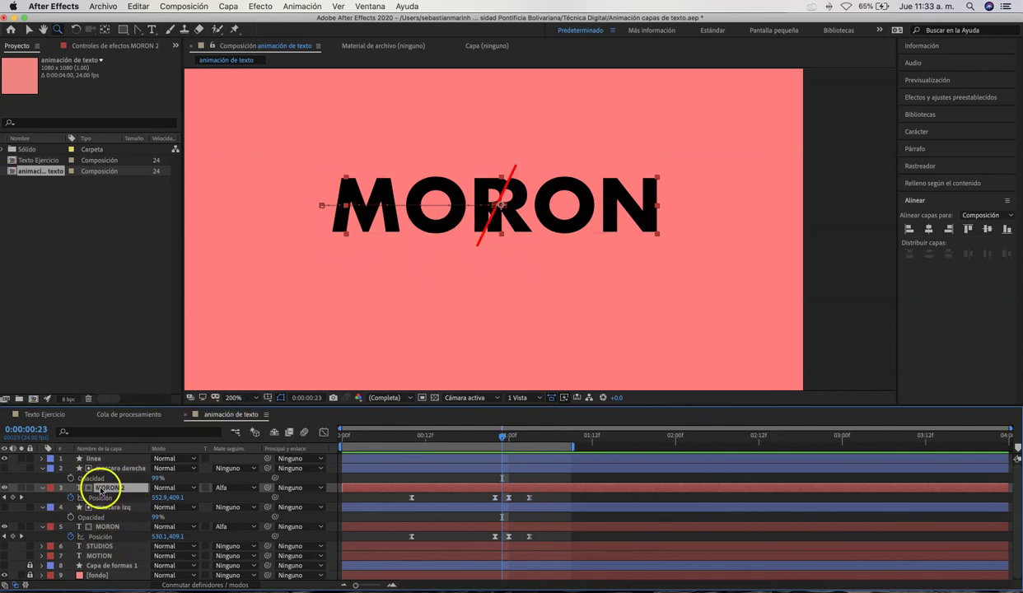
key(v)
click(116, 489)
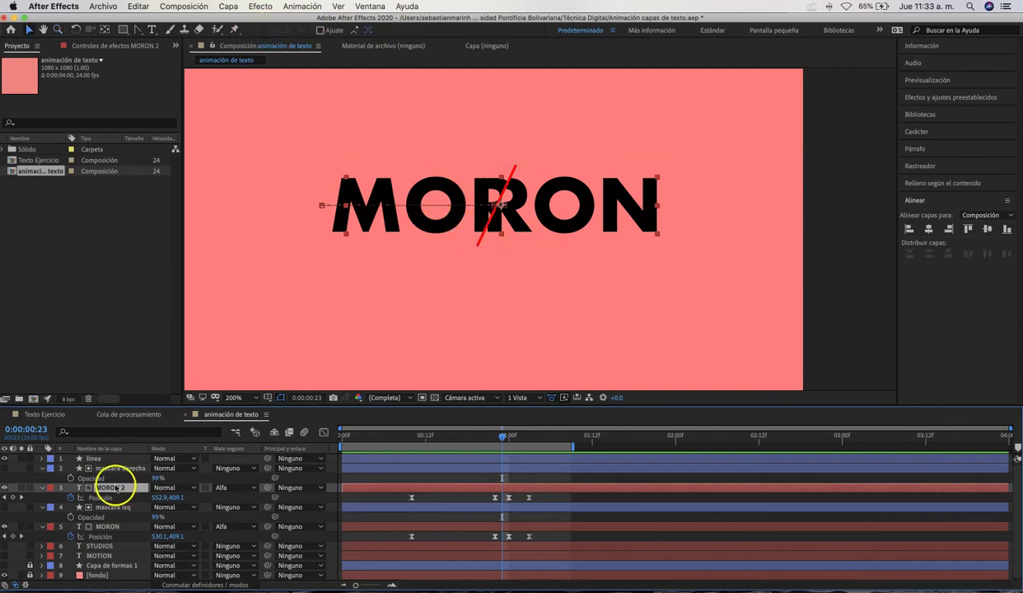
click(917, 132)
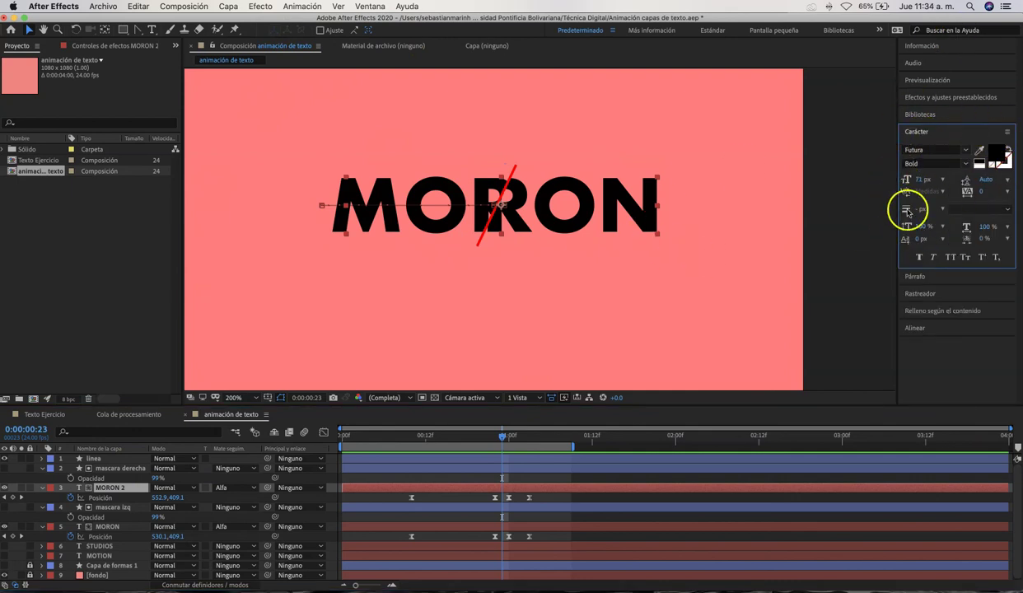
click(994, 153)
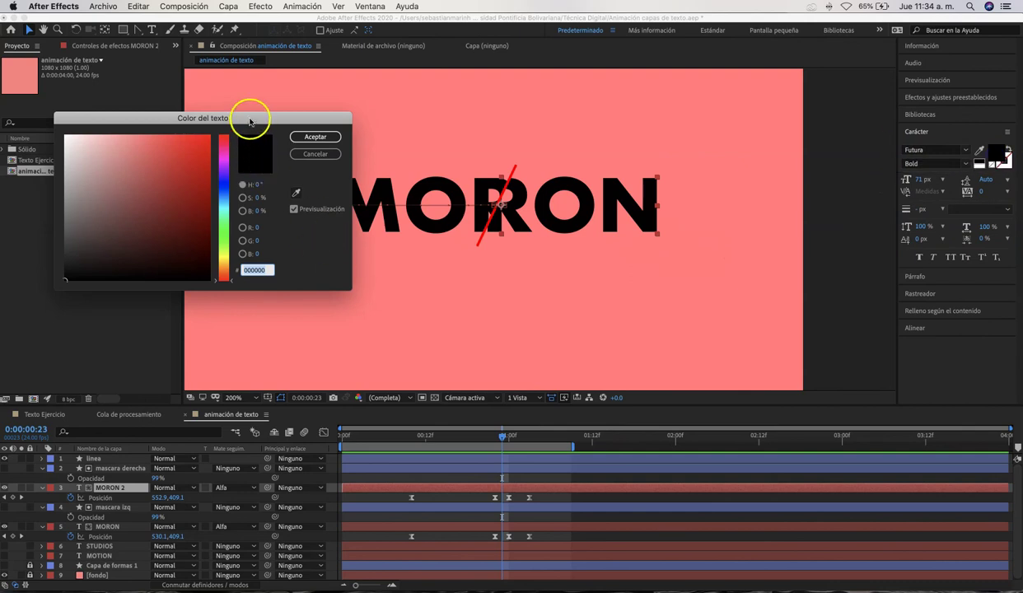
drag(249, 122, 303, 226)
click(349, 295)
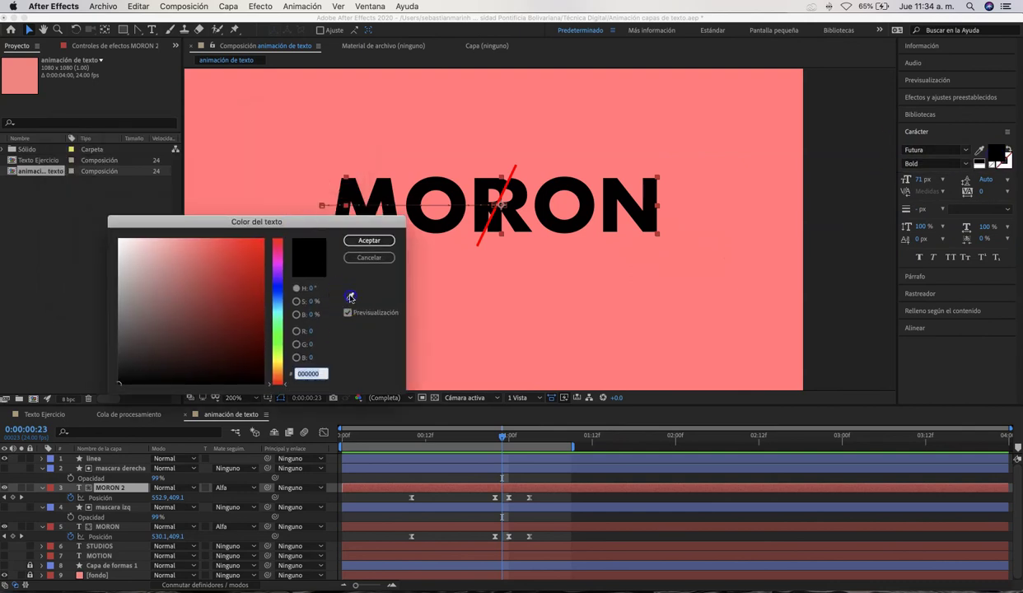
click(680, 114)
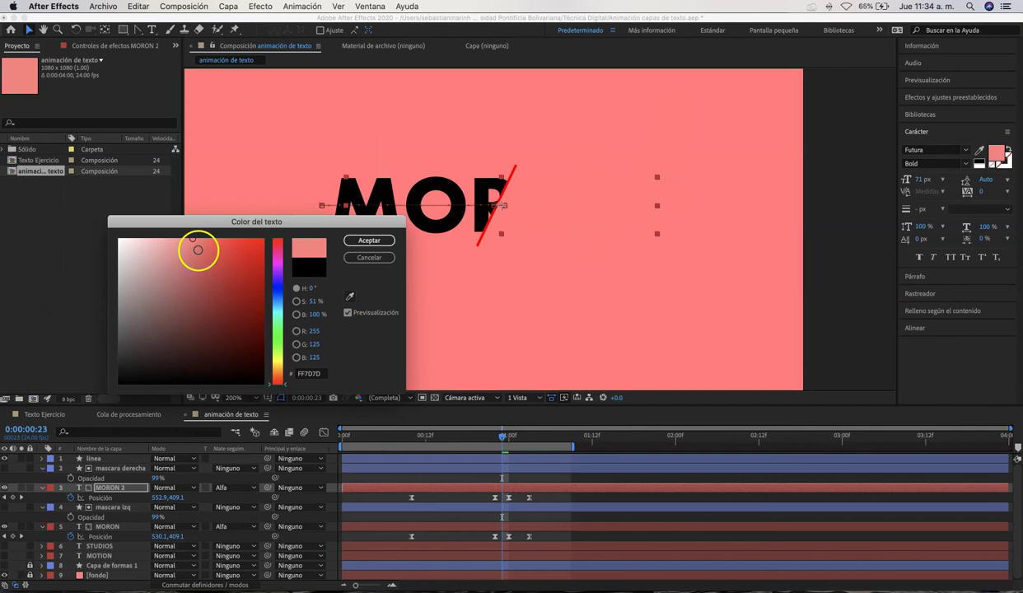
drag(198, 250, 222, 250)
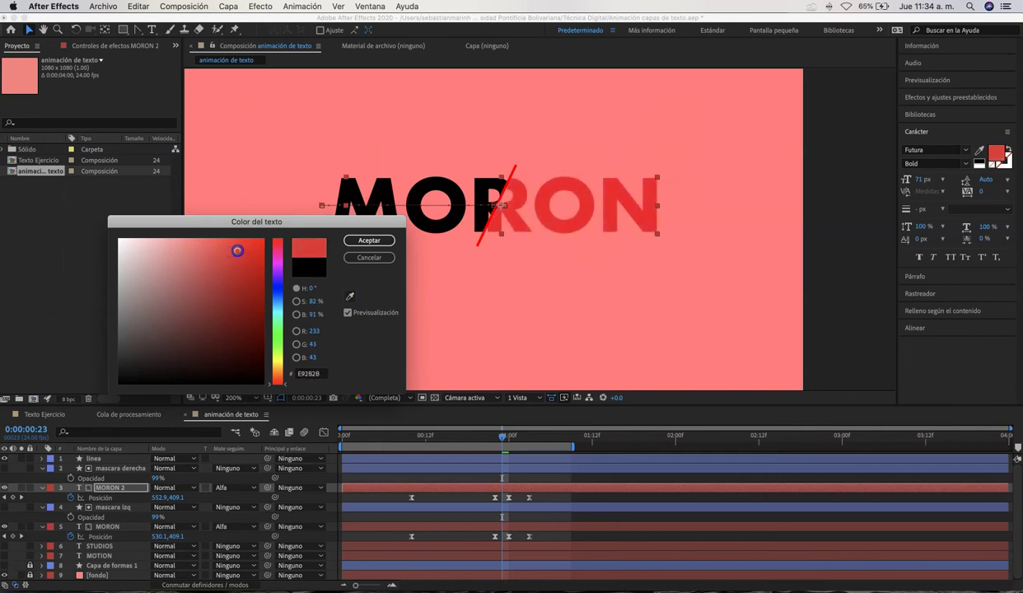
click(351, 240)
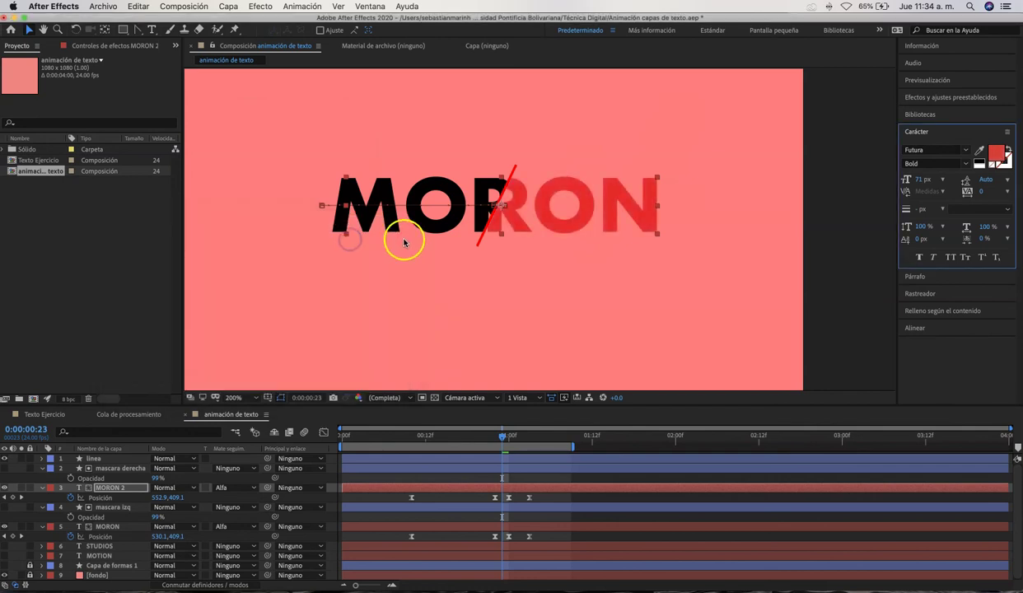
Give the MORON layer the same red sampled from the word's other half, and preview the recoloured reveal
key(comma)
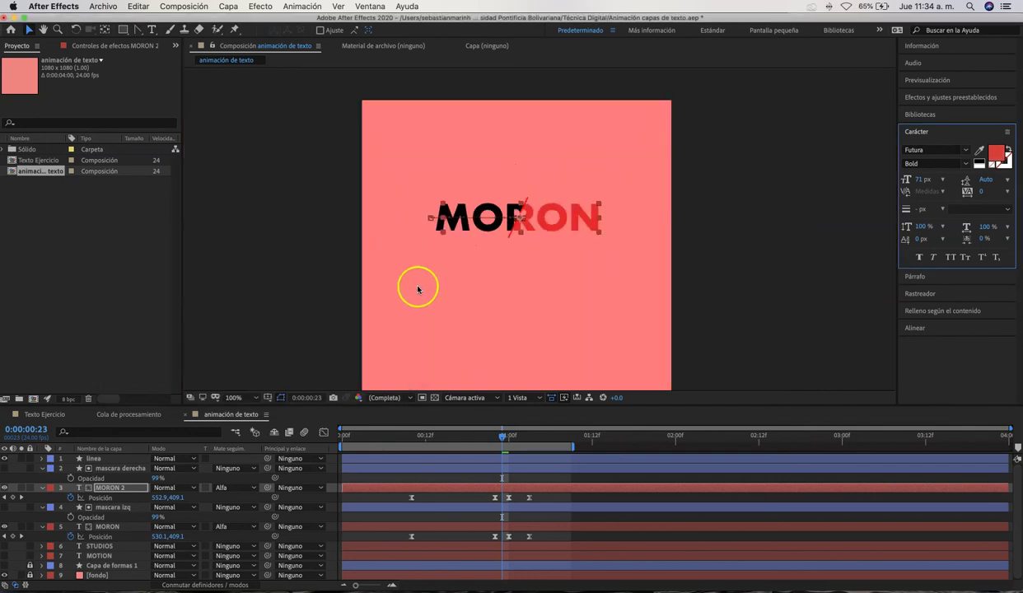
click(108, 528)
click(979, 151)
click(559, 208)
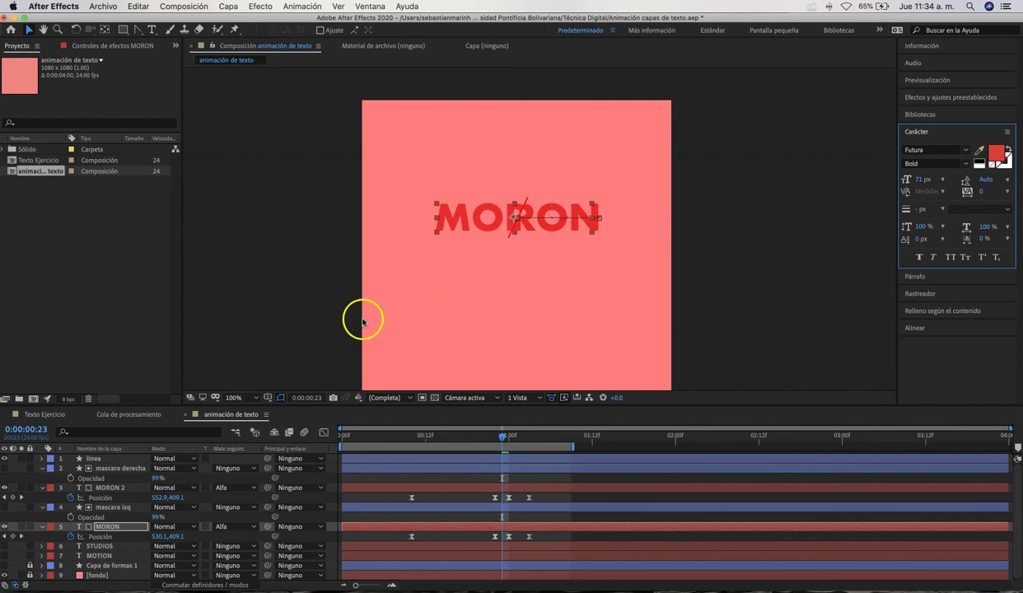
key(space)
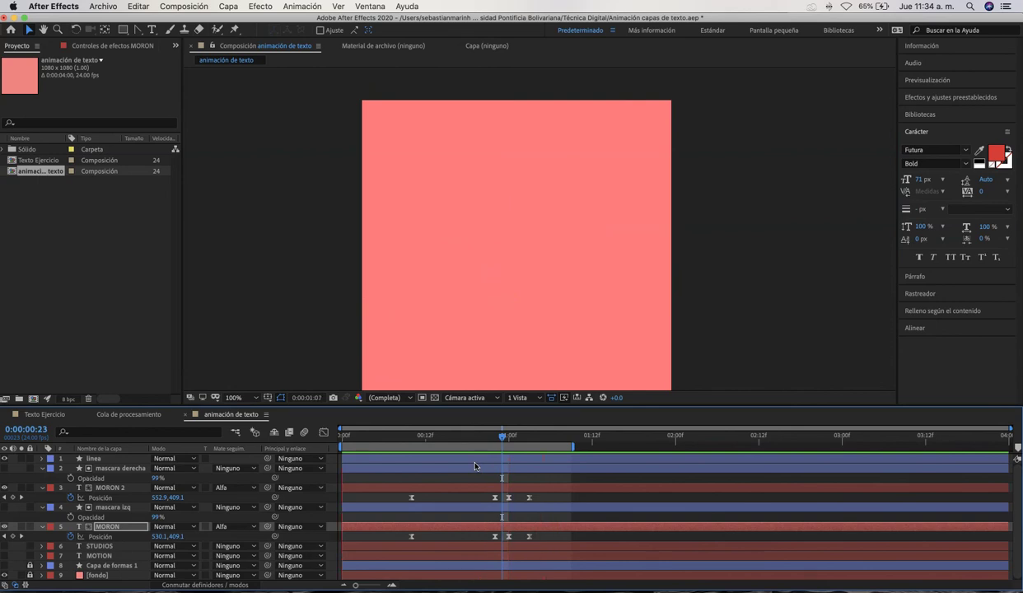
drag(419, 442, 473, 428)
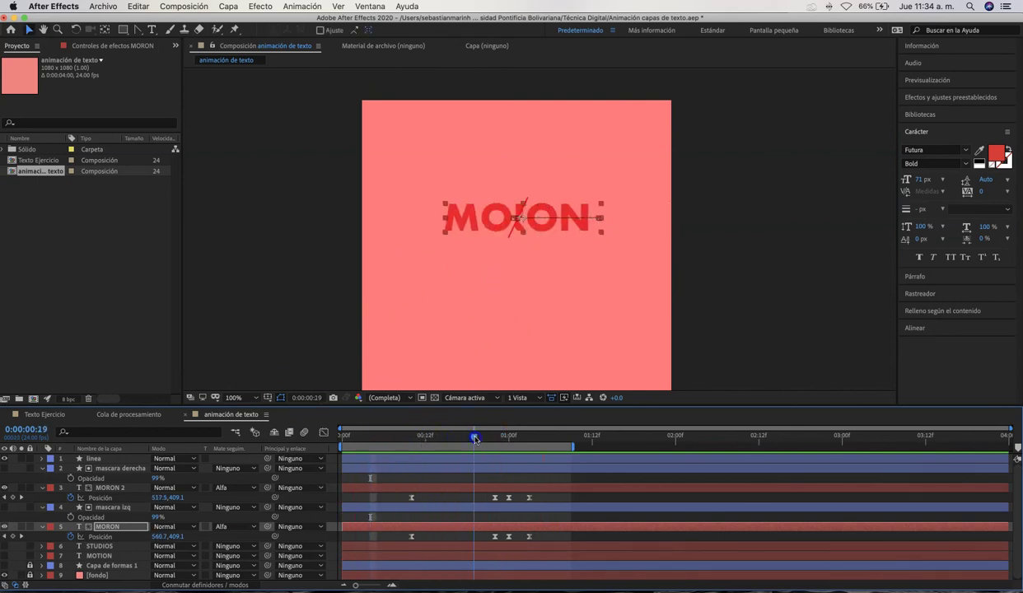
Change the stroke colour of the linea layer to pale pink FFD3D3
click(97, 459)
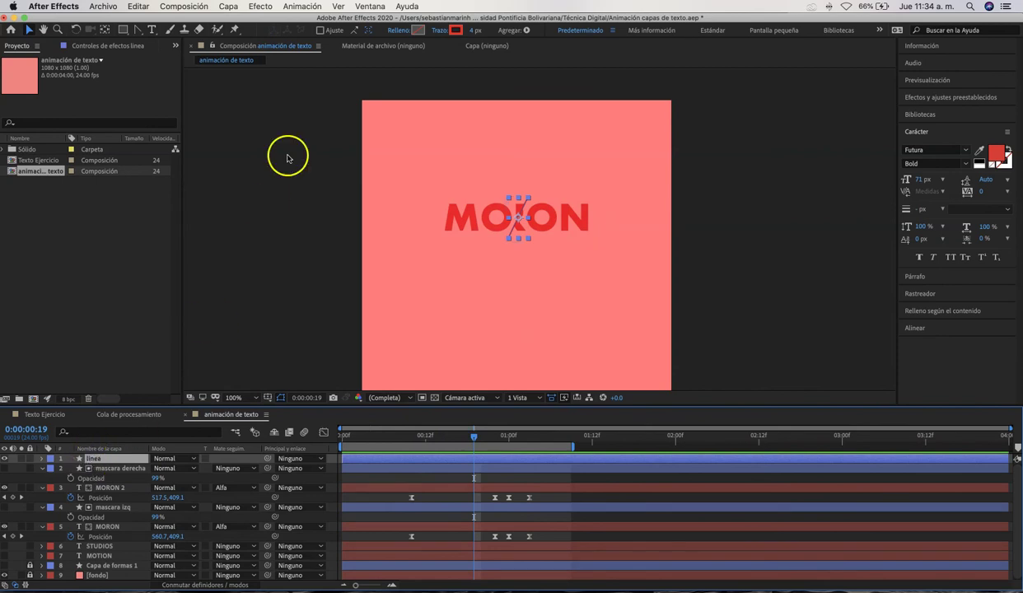
click(456, 30)
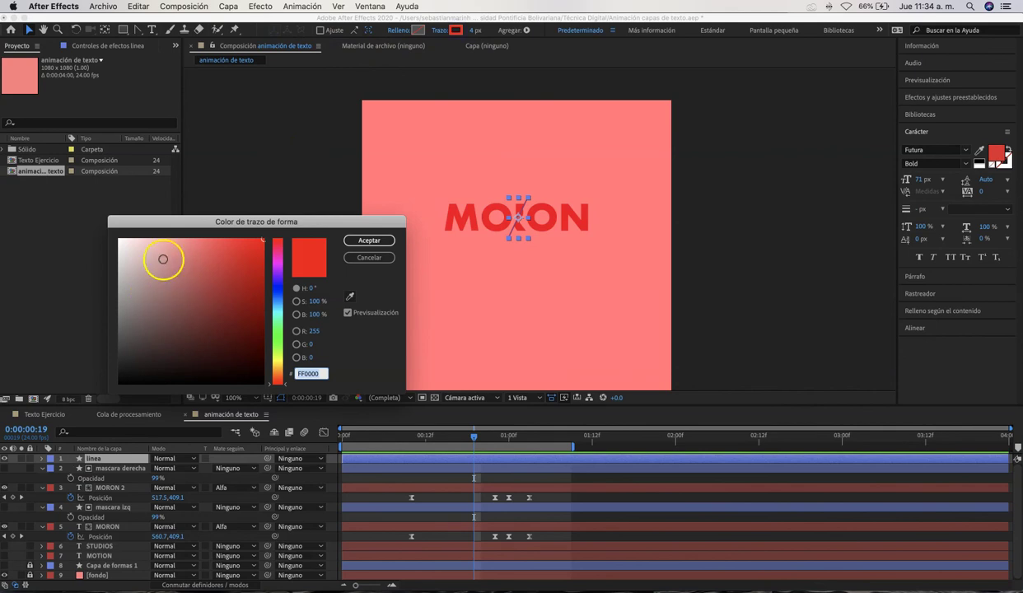
drag(145, 249, 145, 235)
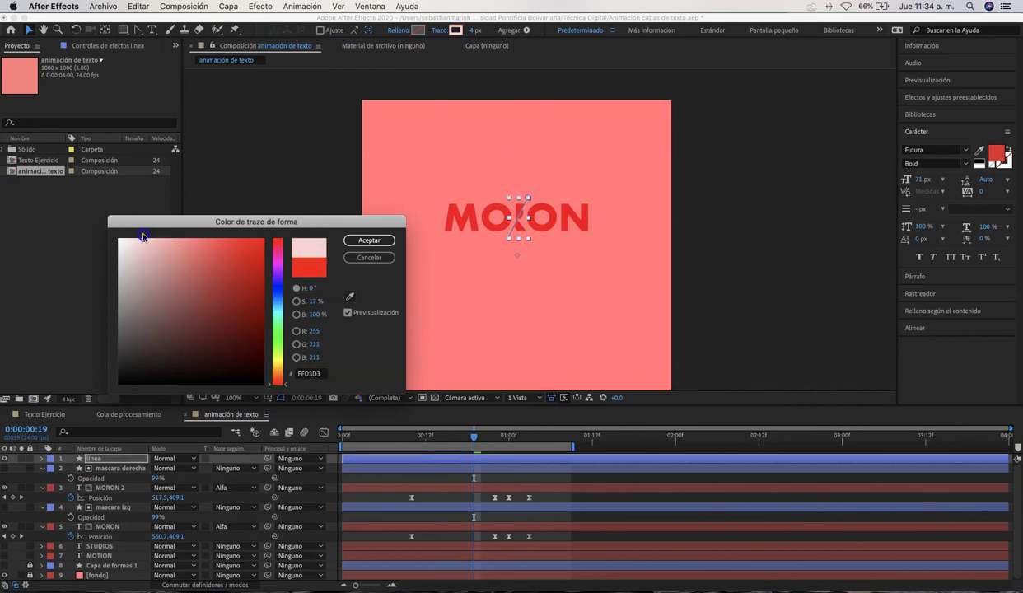
click(369, 239)
Preview the recoloured MORON animation from the start through the slanted line's disappearance at 0:00:01:03
drag(473, 436, 383, 450)
key(space)
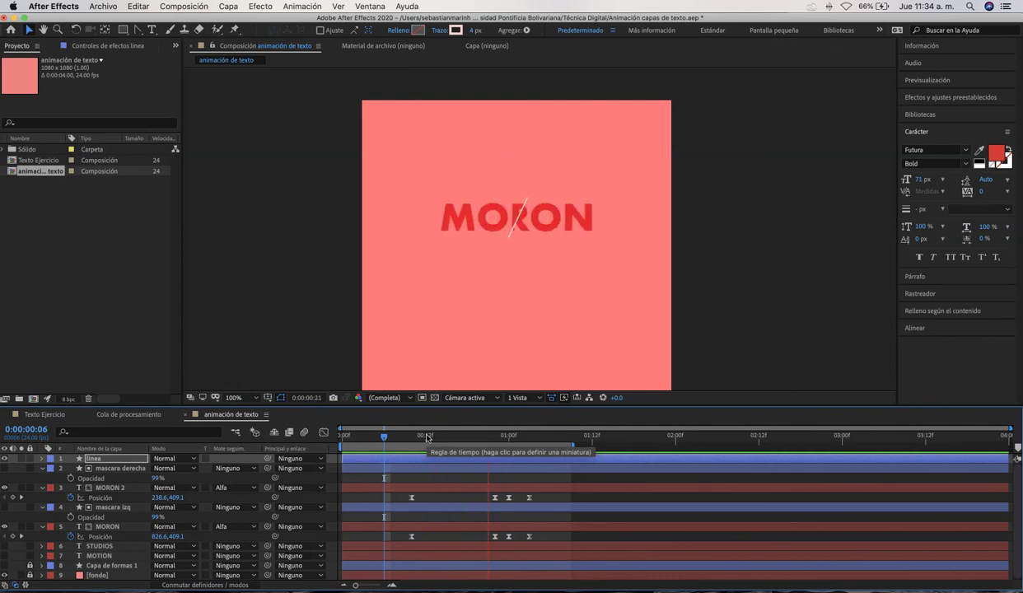
click(535, 245)
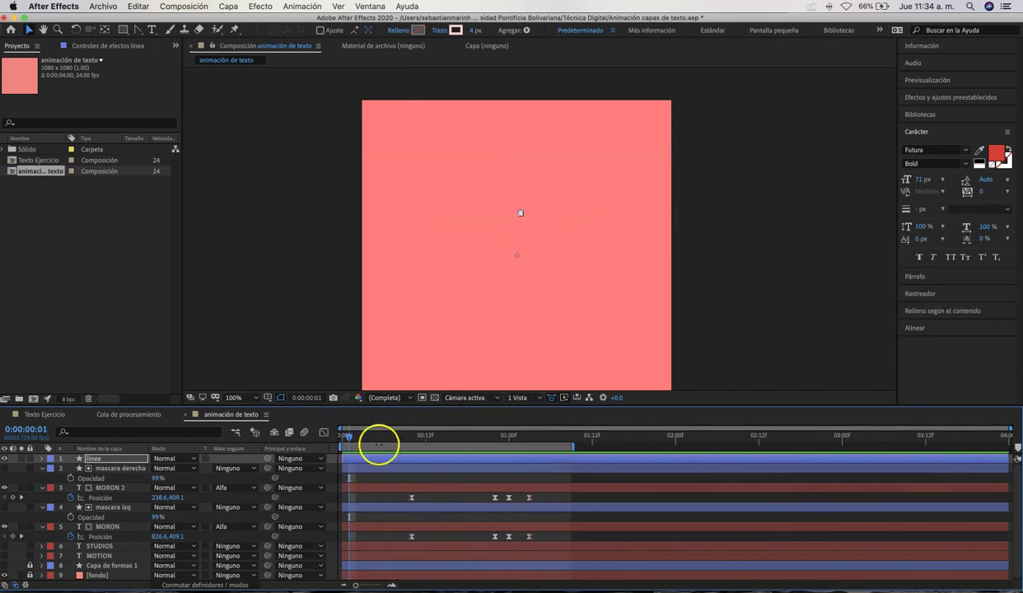
drag(428, 438, 339, 439)
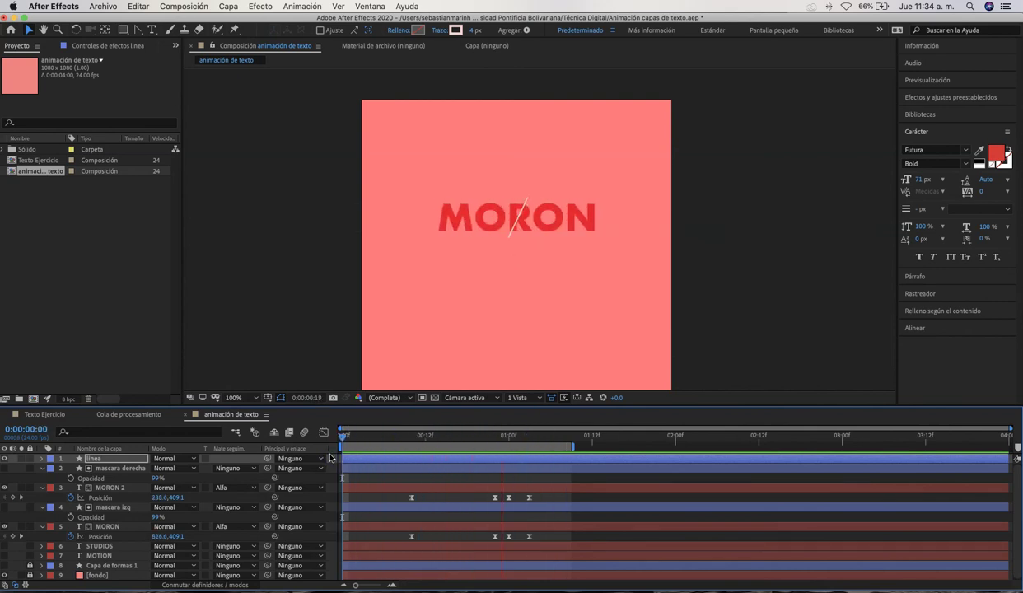
key(space)
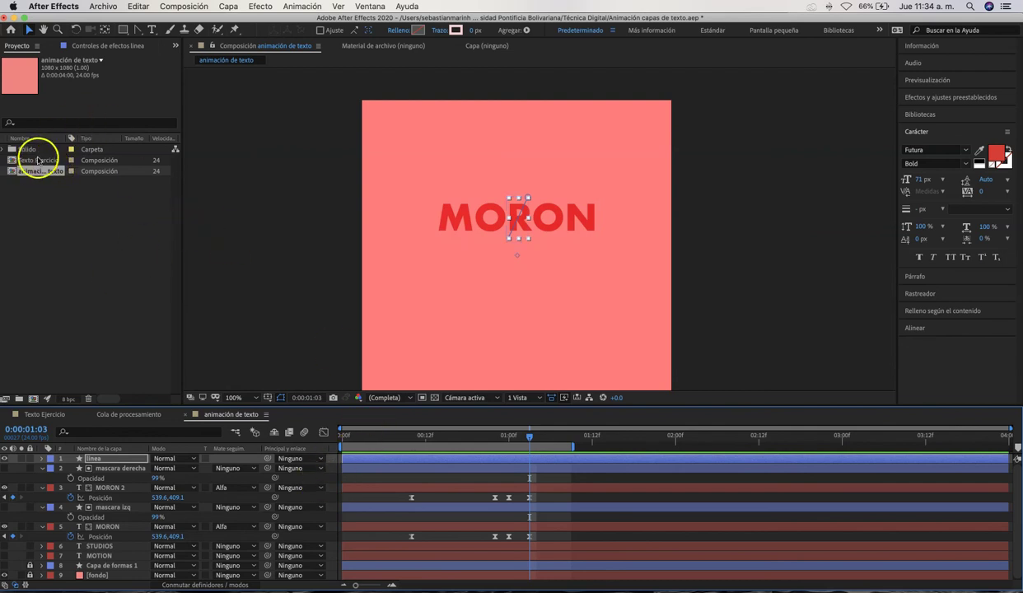
Open the Texto Ejercicio composition and play its finished MORON, MOTION and STUDIOS animation as reference
double_click(37, 159)
click(352, 437)
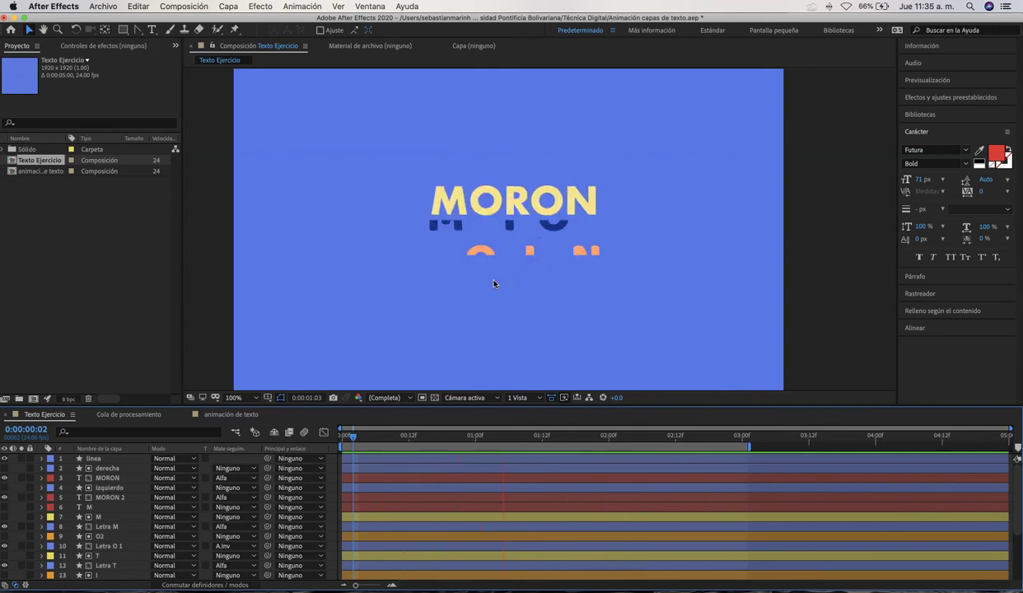
key(space)
key(space)
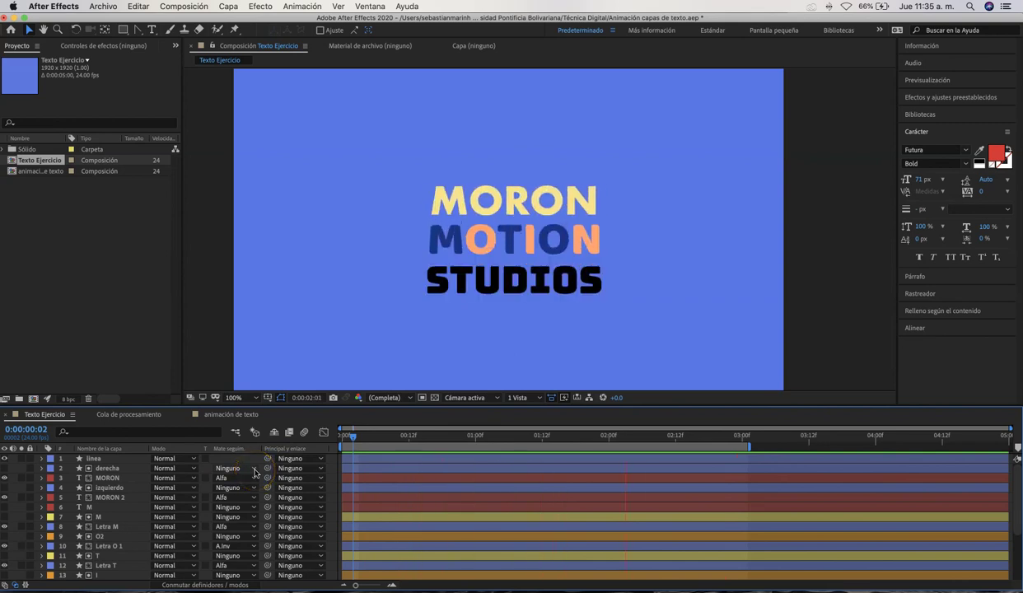